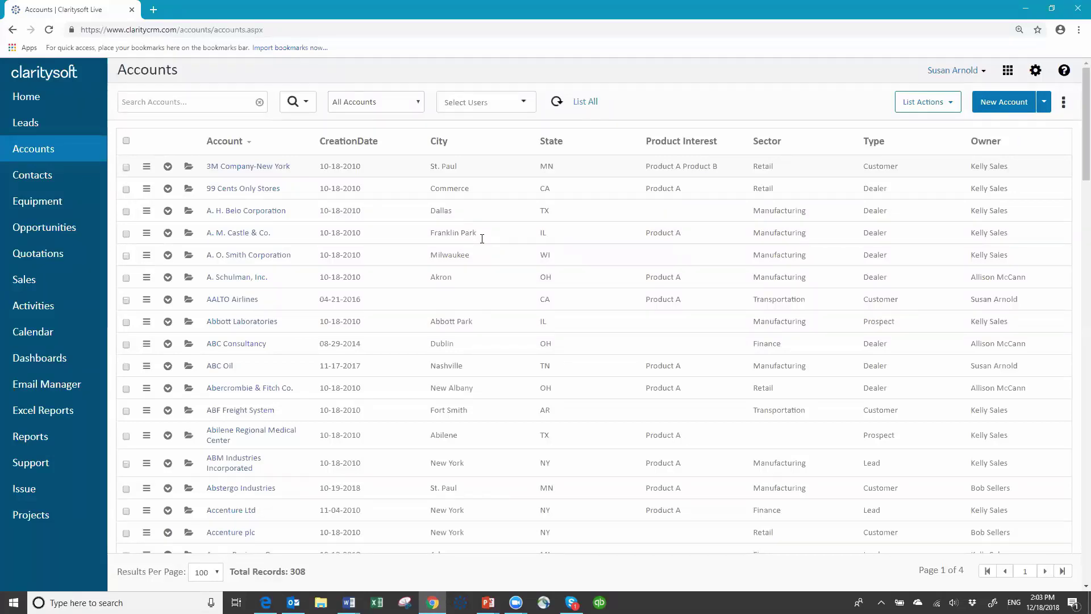
# Step: Open the Leads module and switch the list view to All Leads
pyautogui.click(29, 125)
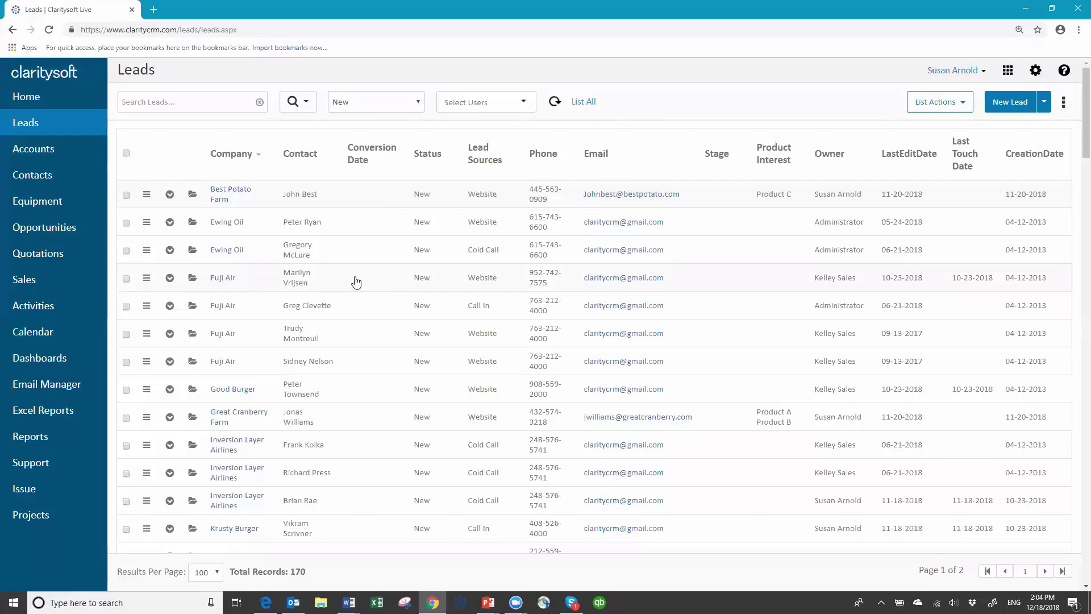
pyautogui.click(419, 103)
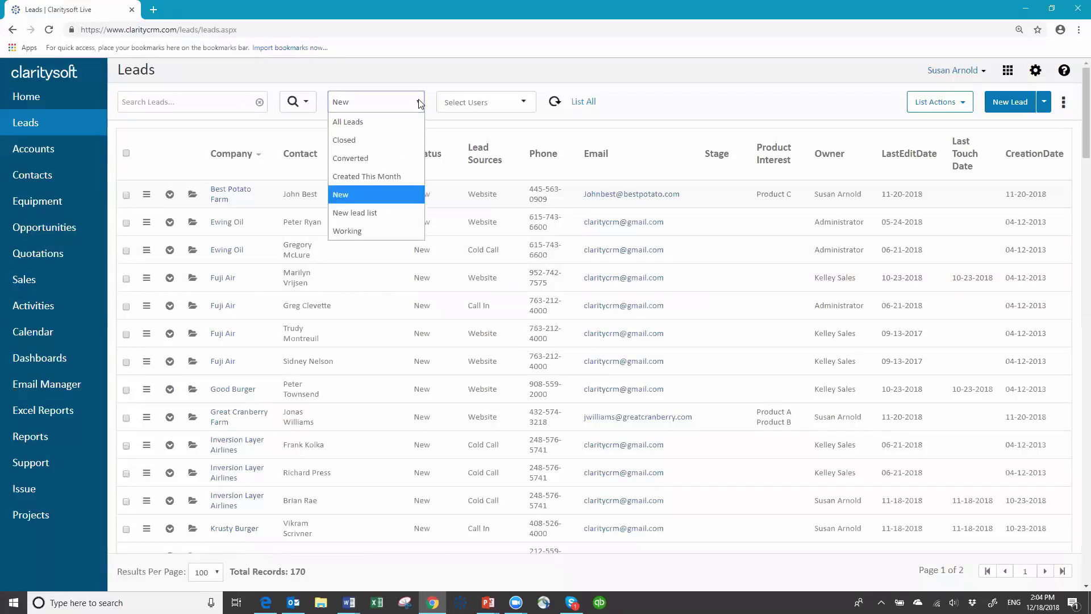
pyautogui.click(367, 121)
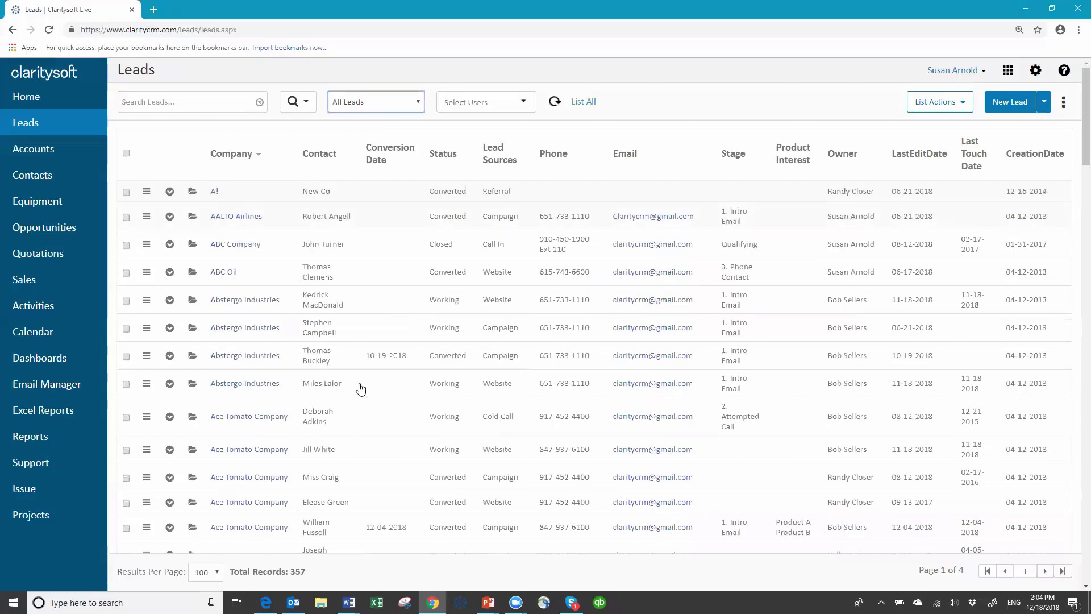
# Step: Start an advanced search of the leads with a time filter based on CreationDate
pyautogui.click(306, 103)
pyautogui.click(328, 123)
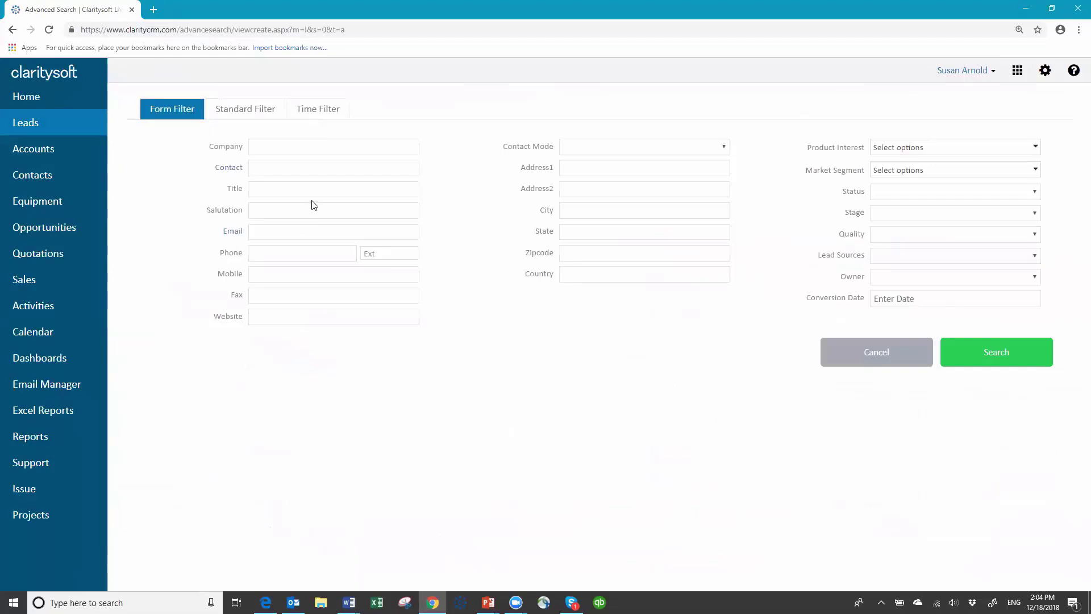
pyautogui.click(315, 108)
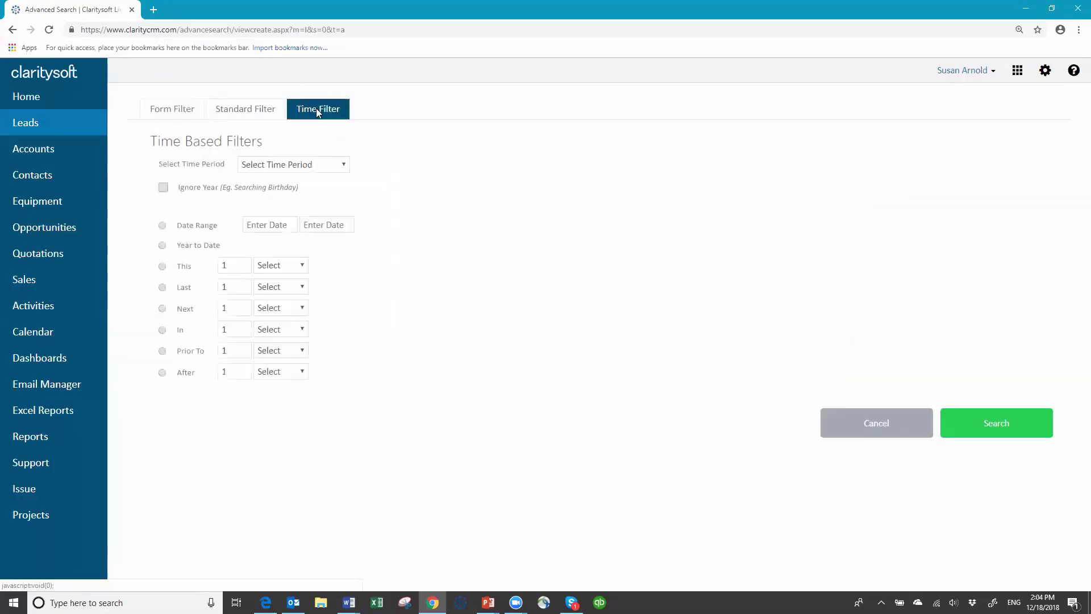
pyautogui.click(344, 166)
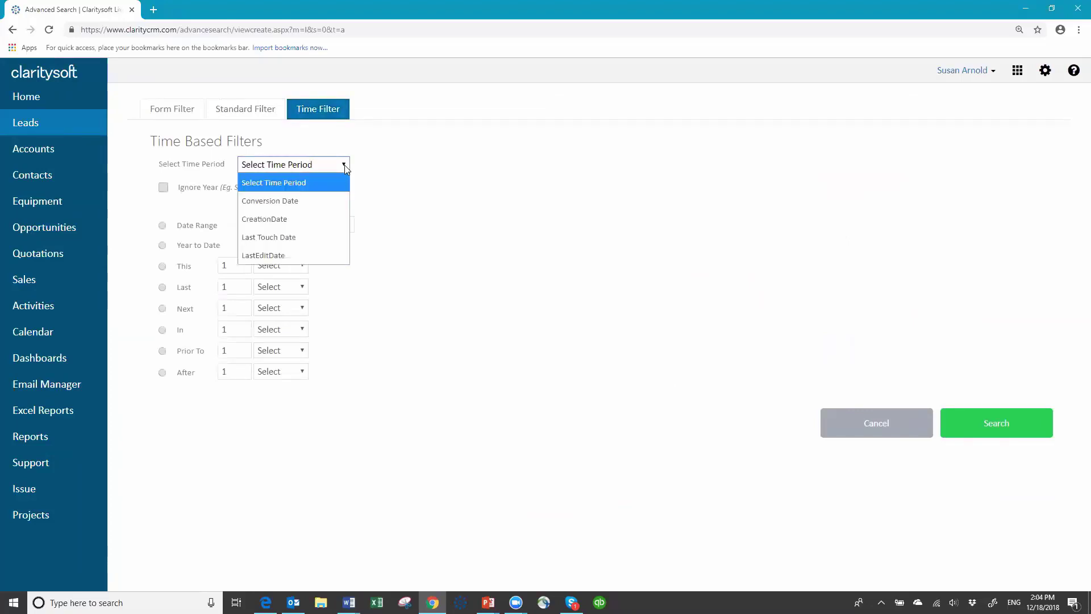
pyautogui.click(291, 217)
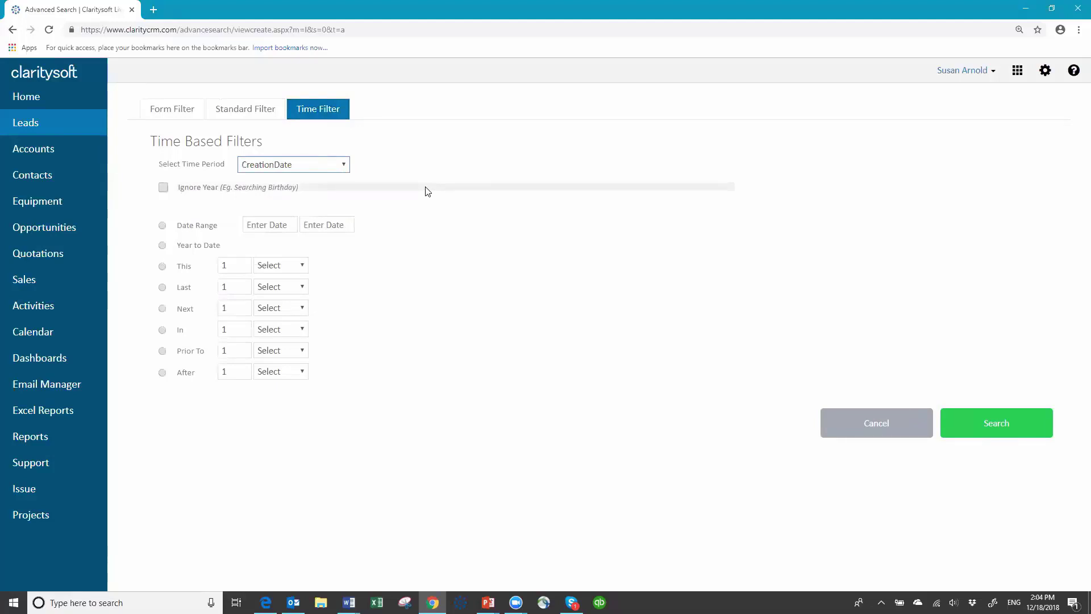
pyautogui.click(163, 266)
pyautogui.click(302, 266)
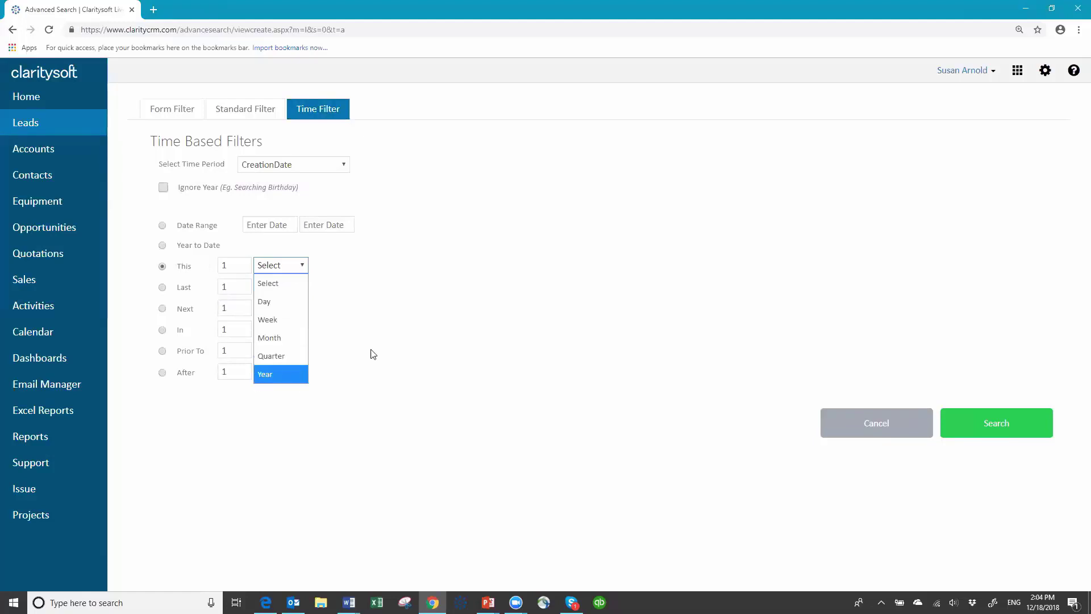
pyautogui.click(392, 314)
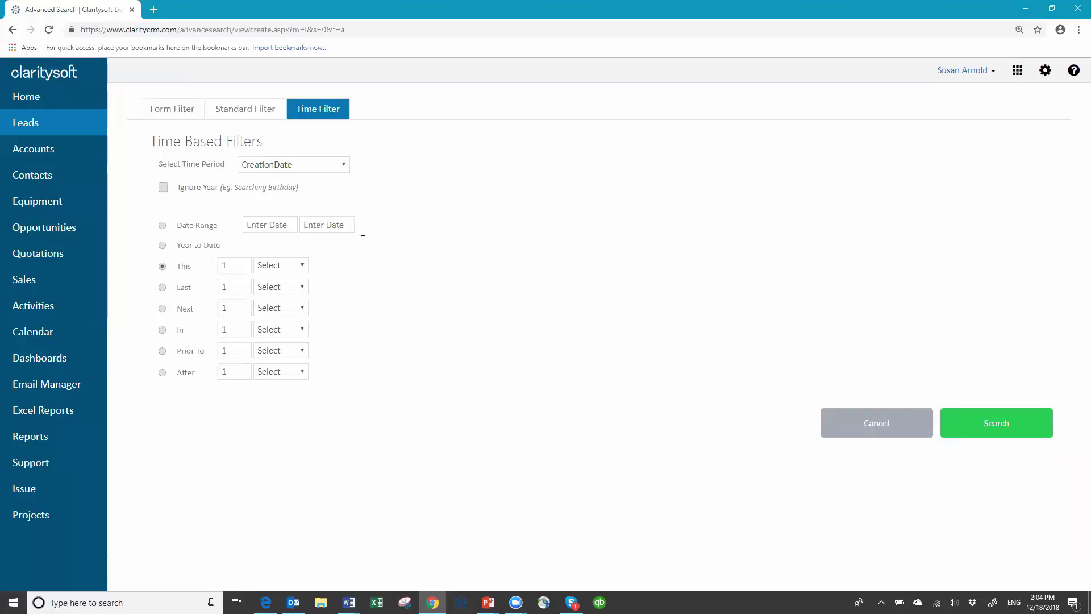
pyautogui.click(162, 245)
# Step: Set the time filter's date range to 01-01-2018 through 12-31-2018 and run the lead search
pyautogui.click(162, 226)
pyautogui.click(260, 226)
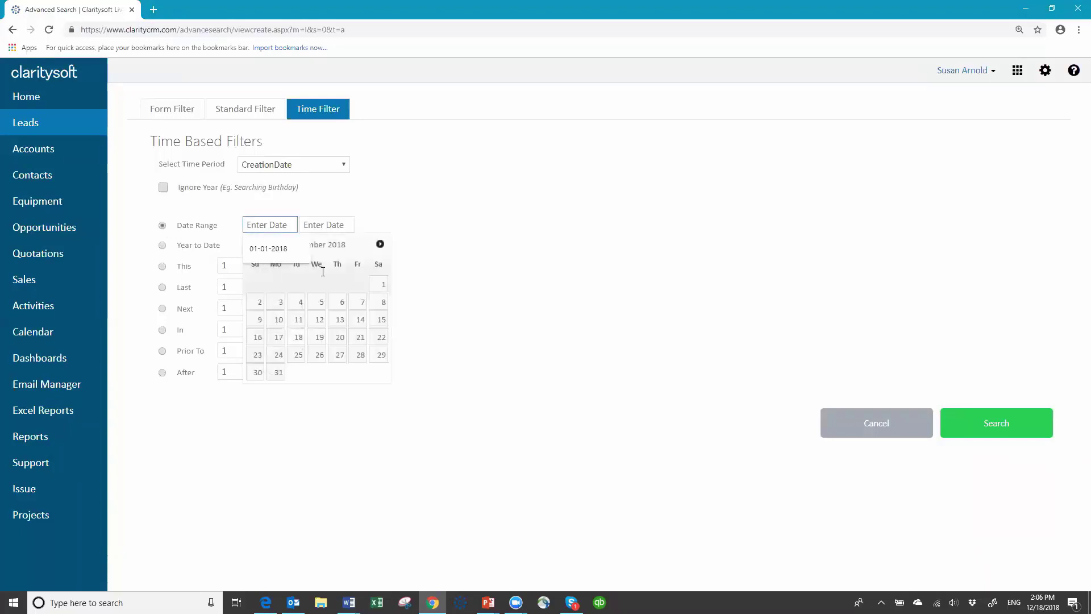
pyautogui.click(265, 250)
pyautogui.click(338, 226)
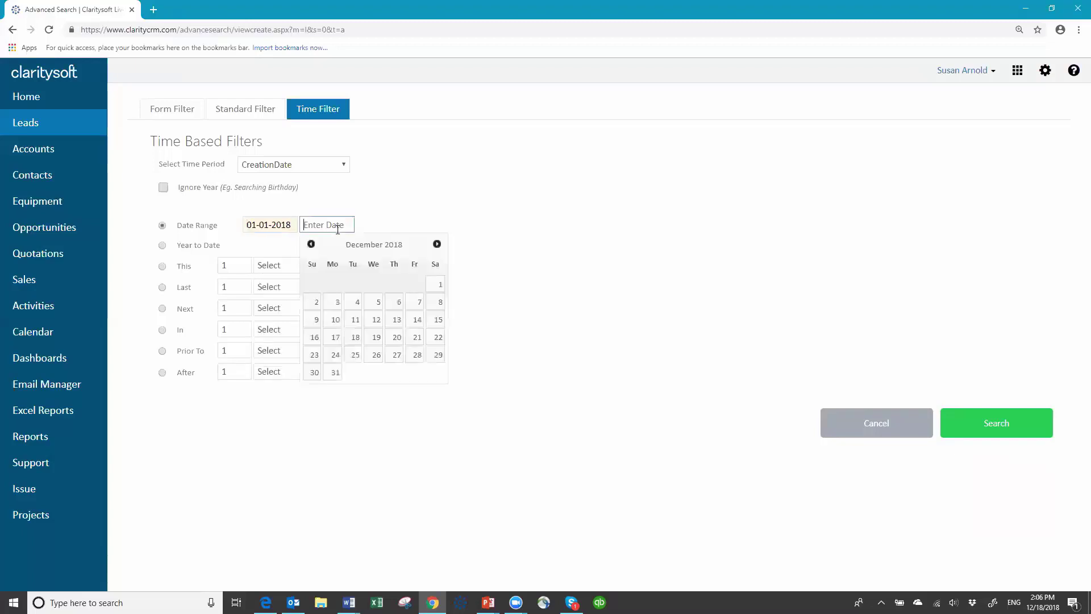
pyautogui.click(335, 372)
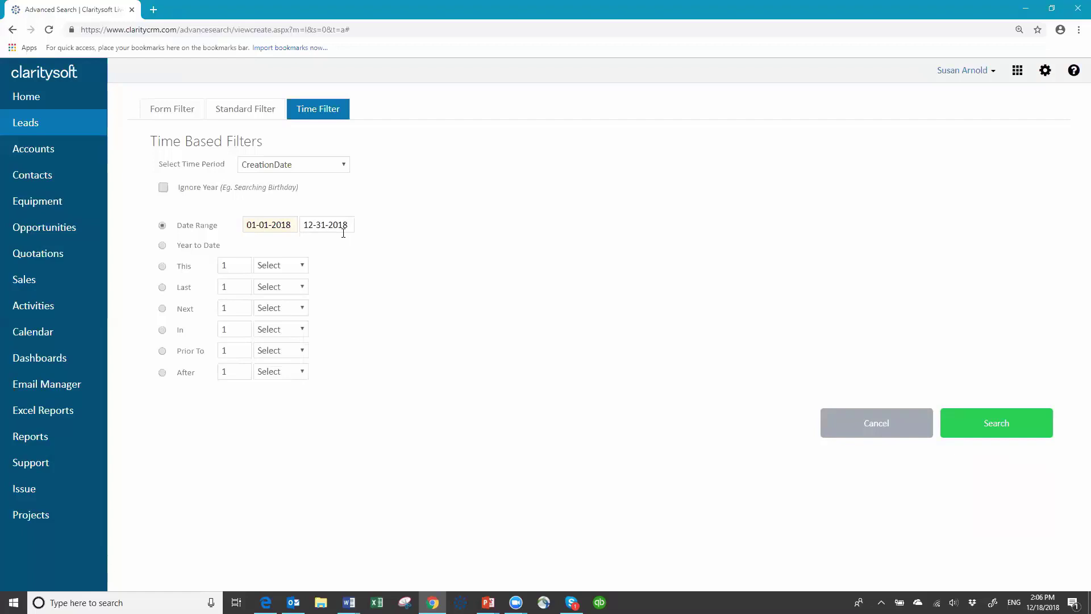
pyautogui.click(992, 434)
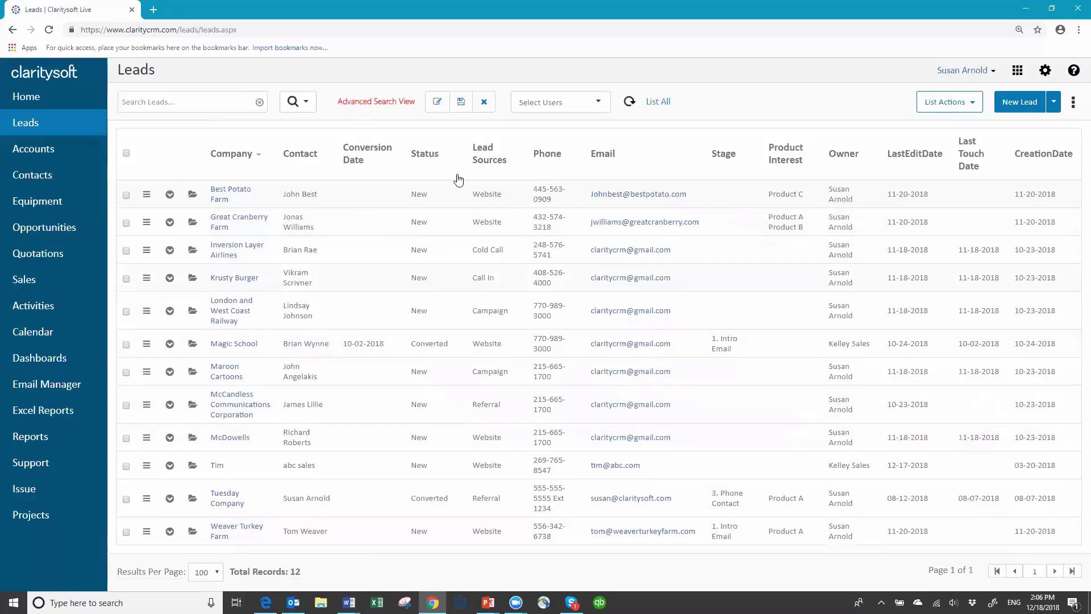
# Step: Save the advanced search as a new view named "2018 New Leads Created"
pyautogui.click(461, 103)
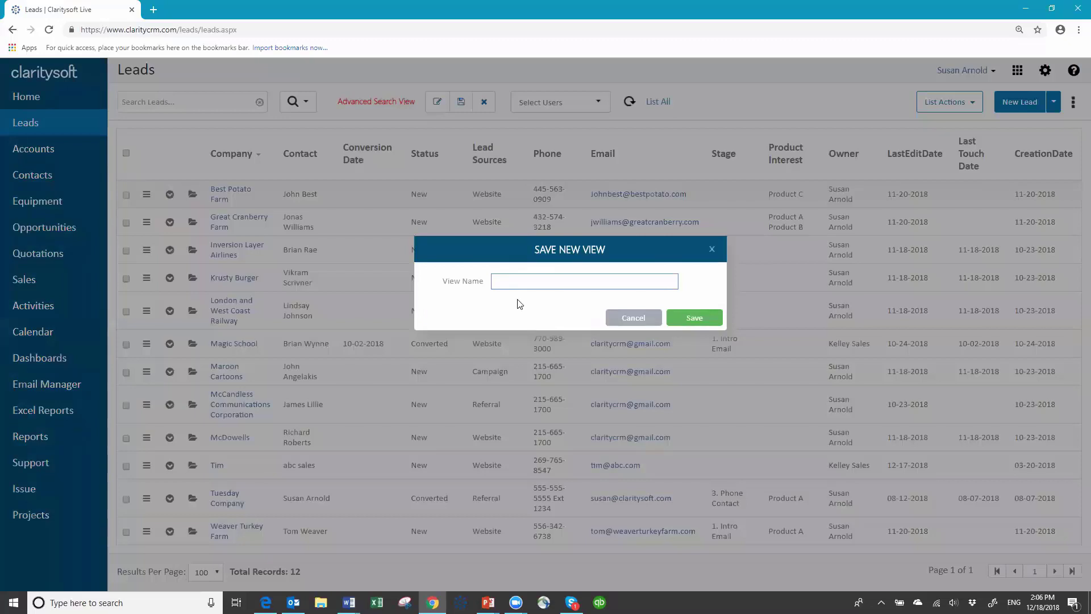
pyautogui.write('2018 New Leads Created')
pyautogui.click(685, 320)
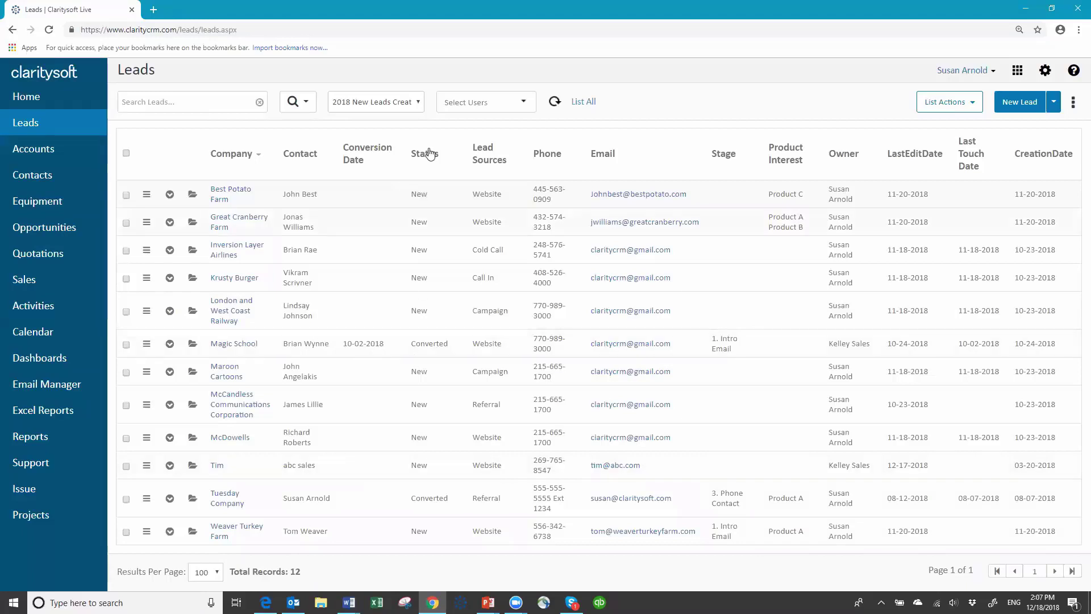
pyautogui.click(419, 104)
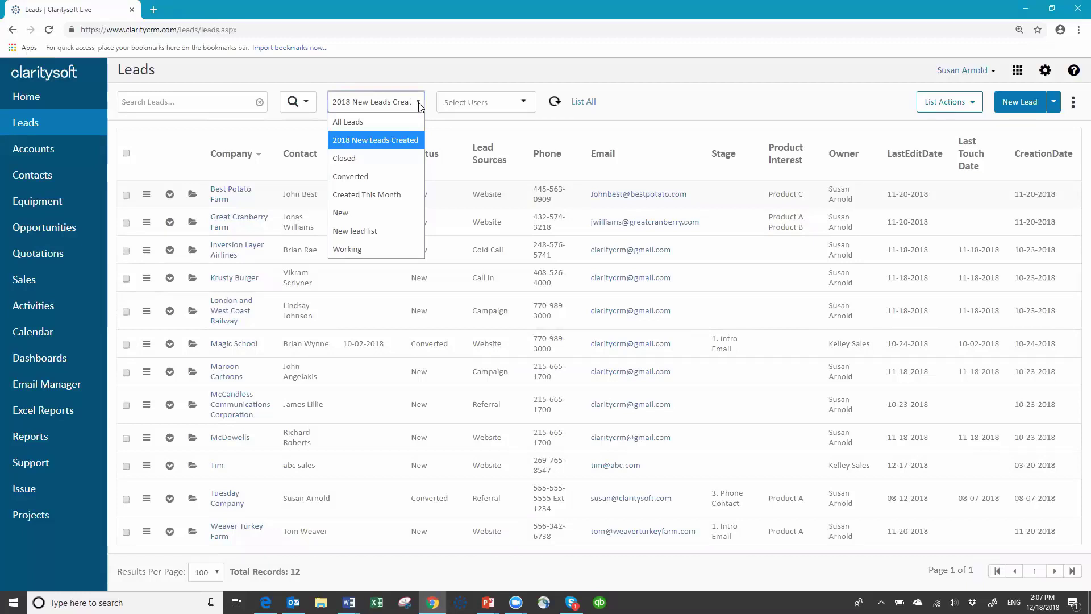
pyautogui.click(409, 271)
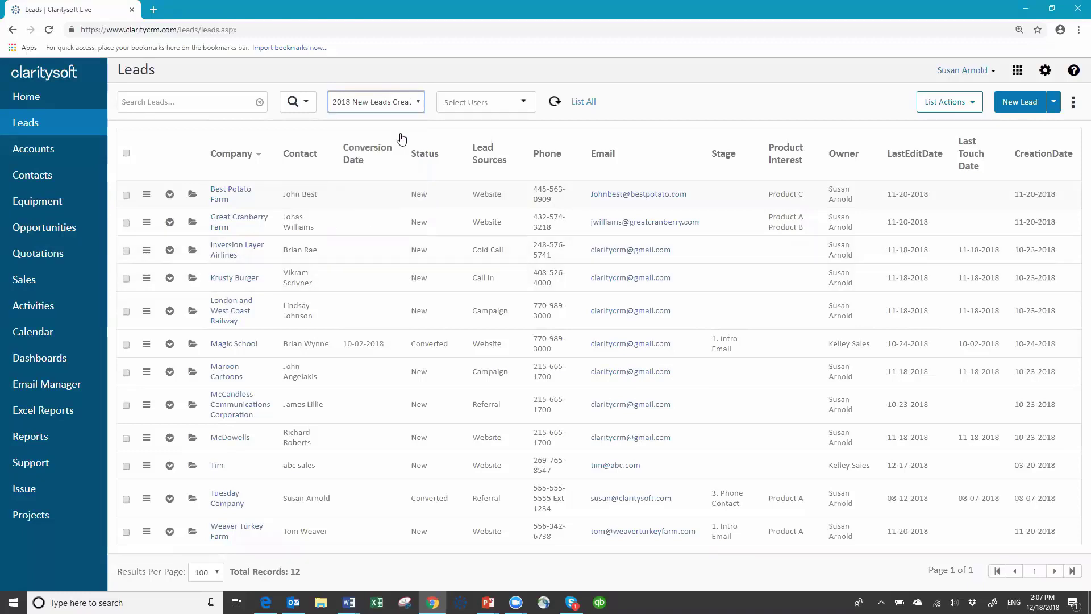
pyautogui.click(306, 107)
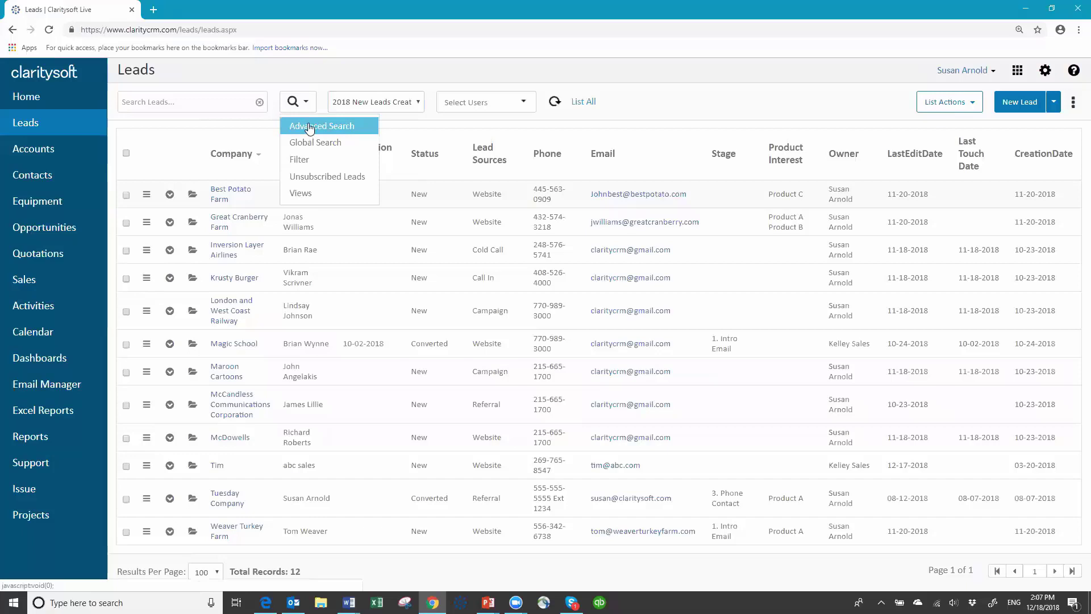
pyautogui.click(647, 104)
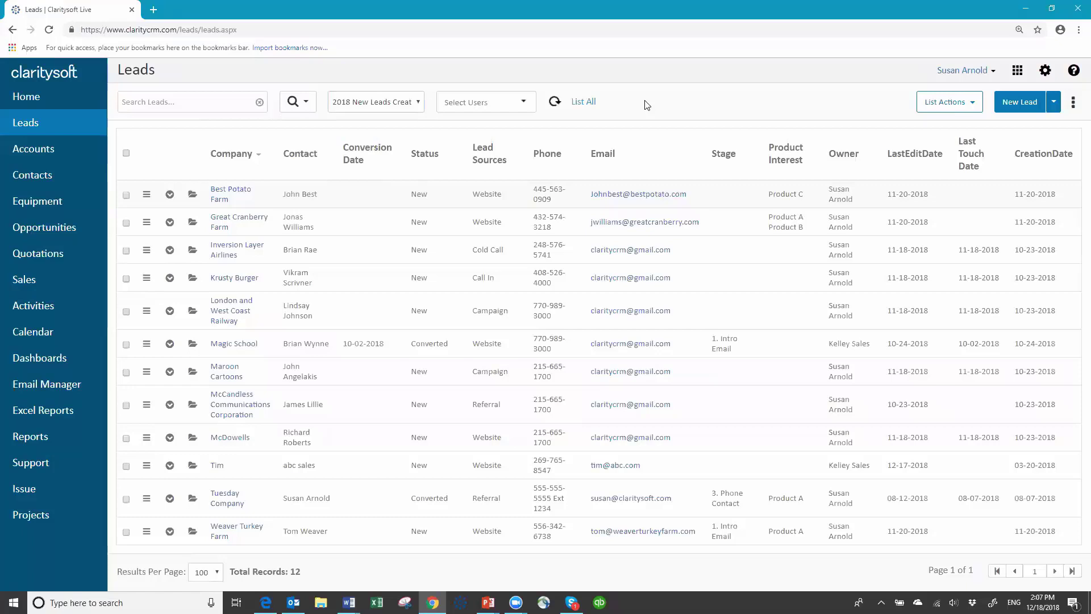
# Step: Create a new report on the Leads module and set its type to Summary Report
pyautogui.click(33, 438)
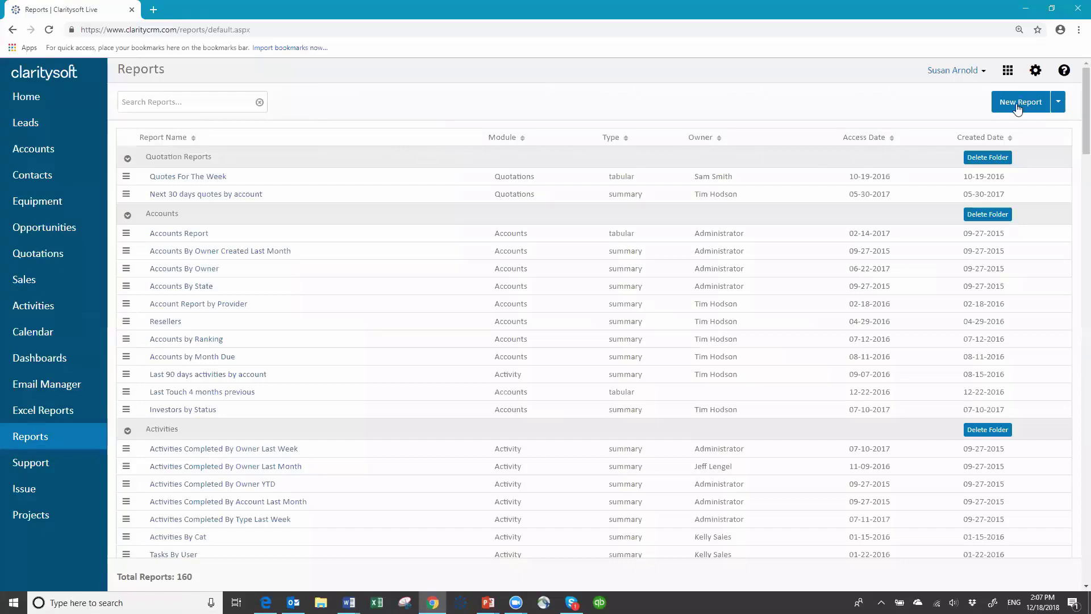
pyautogui.click(1017, 107)
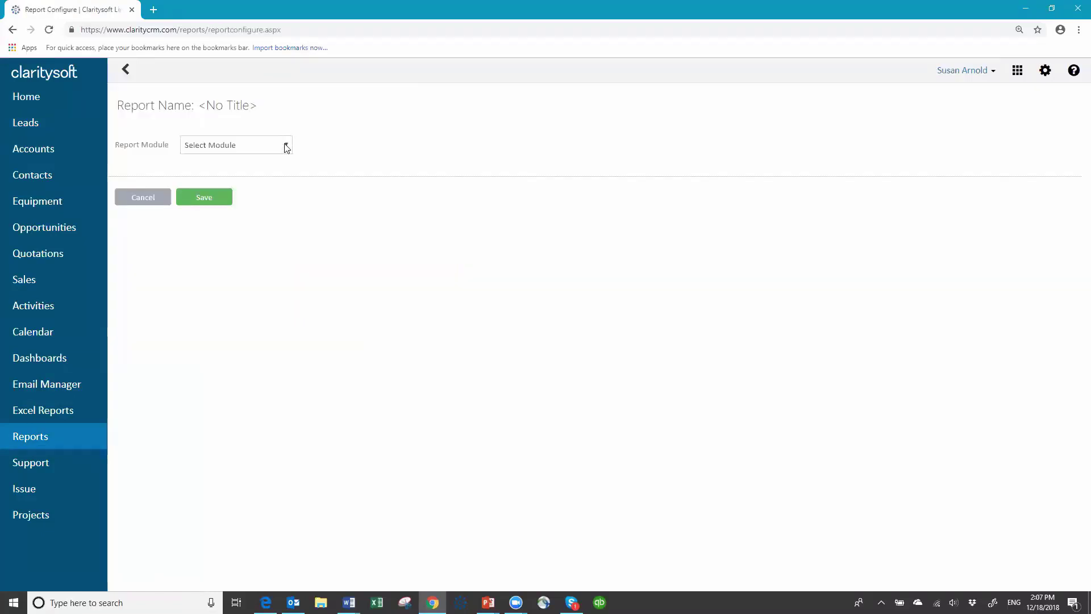
pyautogui.click(286, 147)
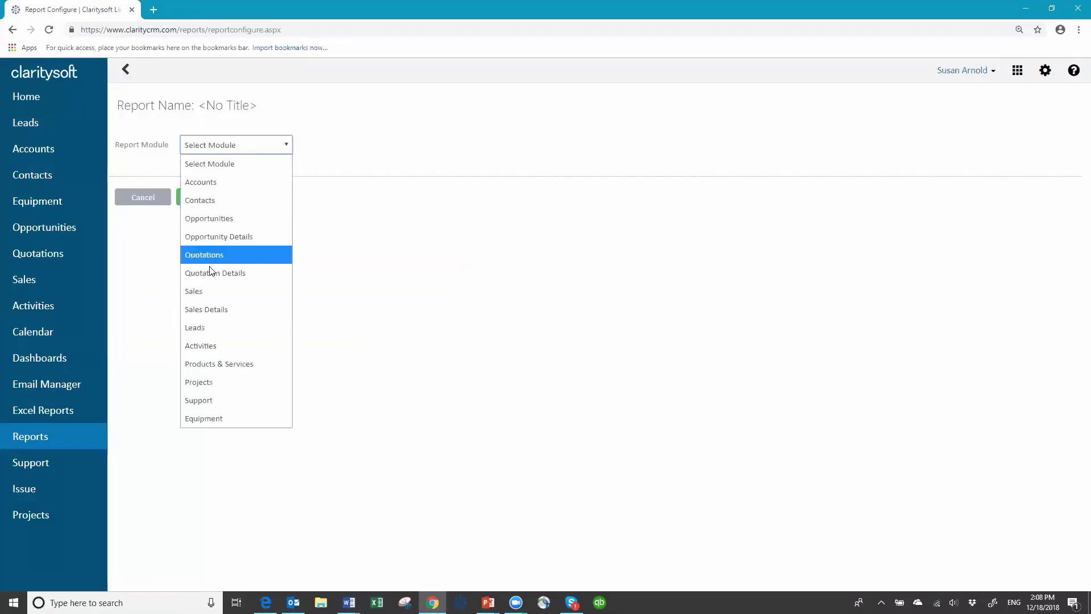
pyautogui.click(200, 334)
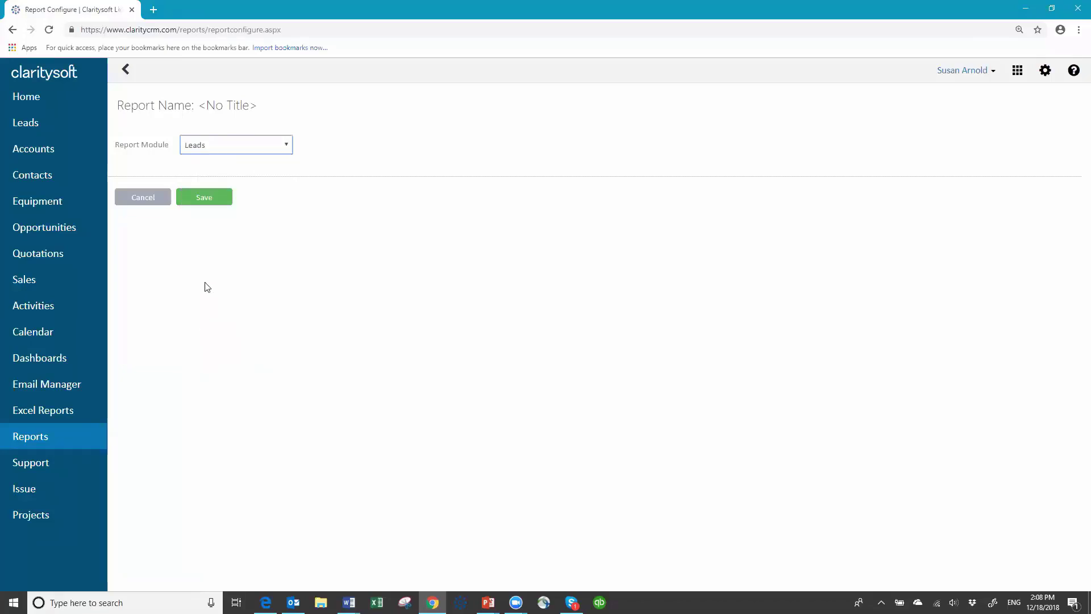
pyautogui.click(206, 200)
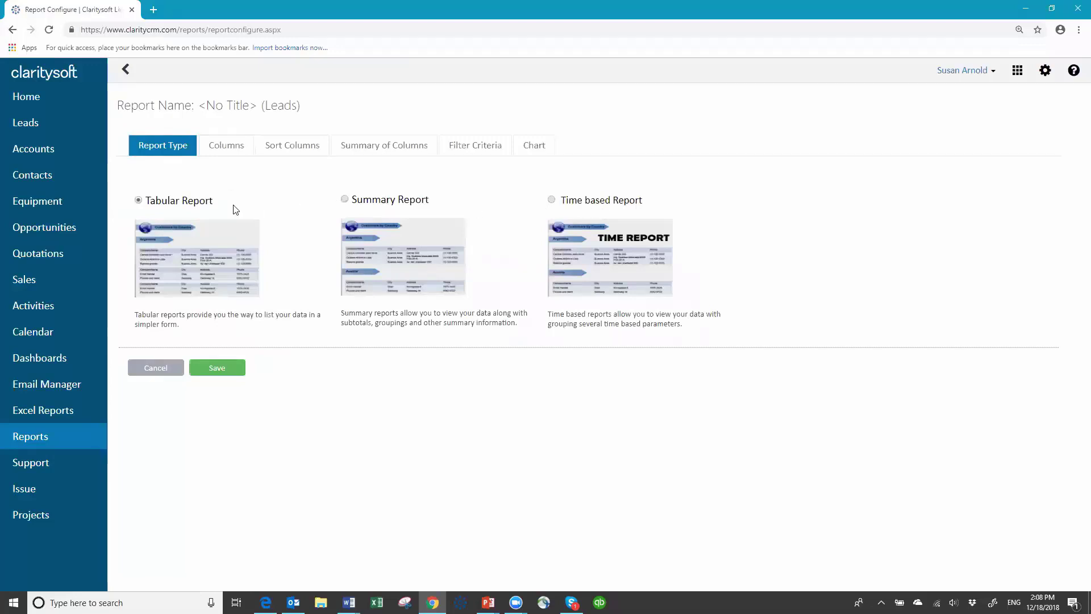
pyautogui.click(345, 199)
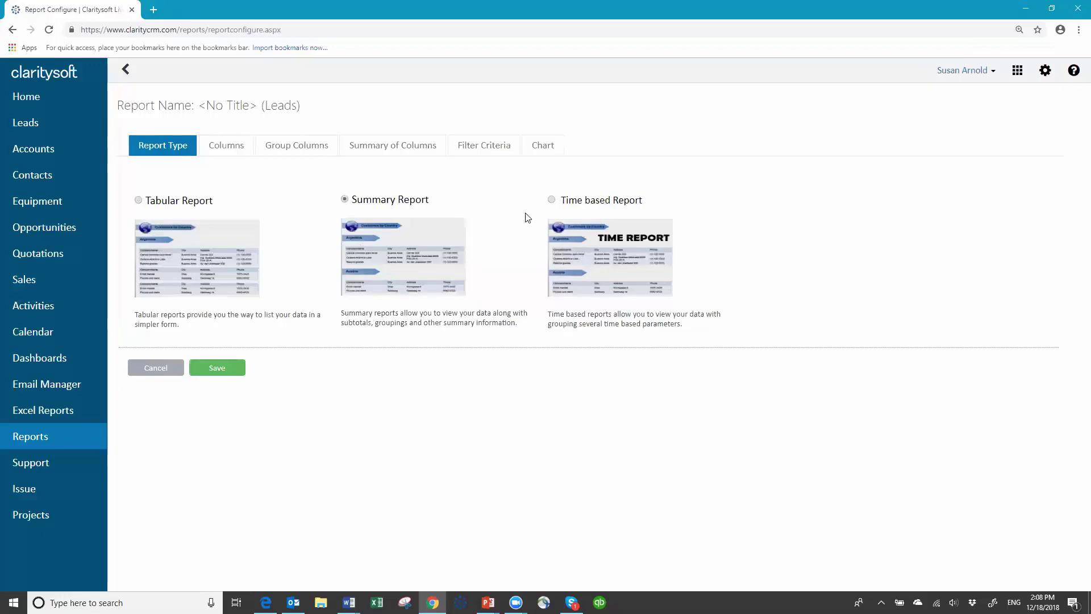
# Step: Add the CompanyName, Contact, CreationDate, Owner and Status columns to the report
pyautogui.click(230, 146)
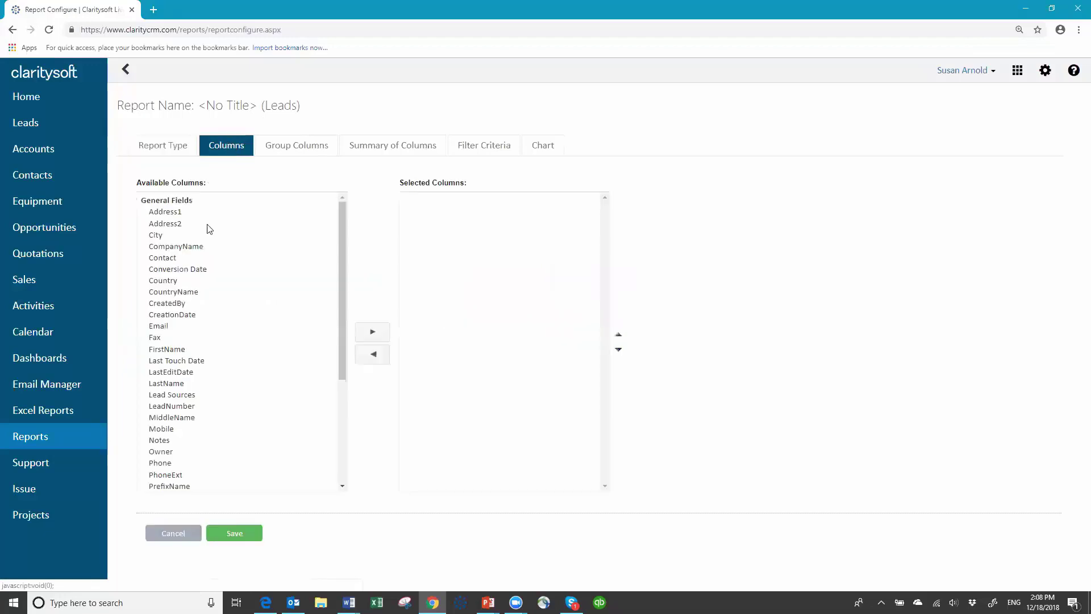
pyautogui.click(187, 246)
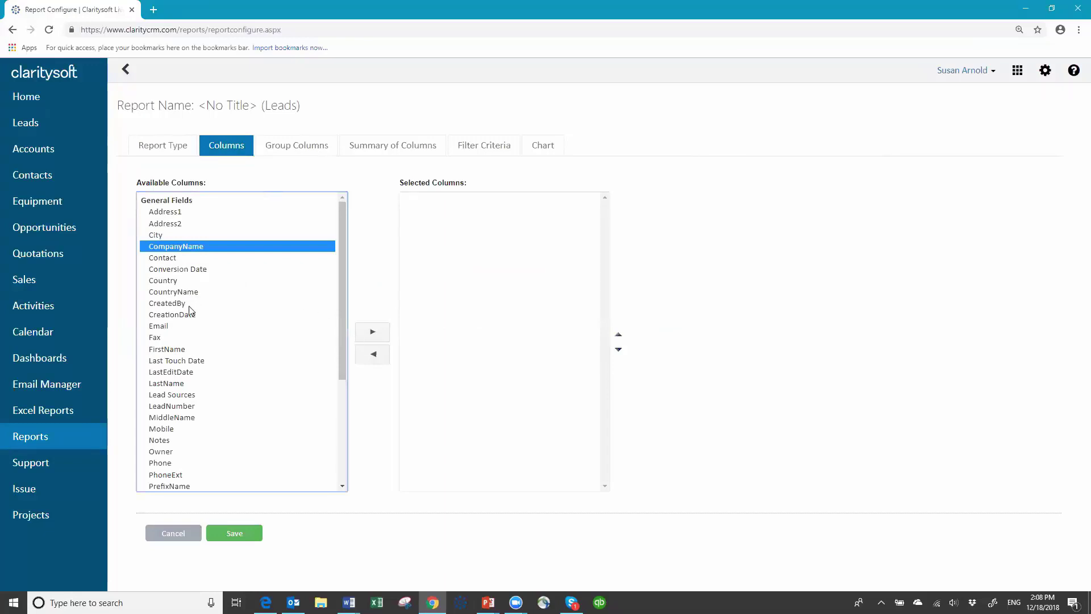
pyautogui.keyDown('ctrl'); pyautogui.click(166, 260); pyautogui.keyUp('ctrl')
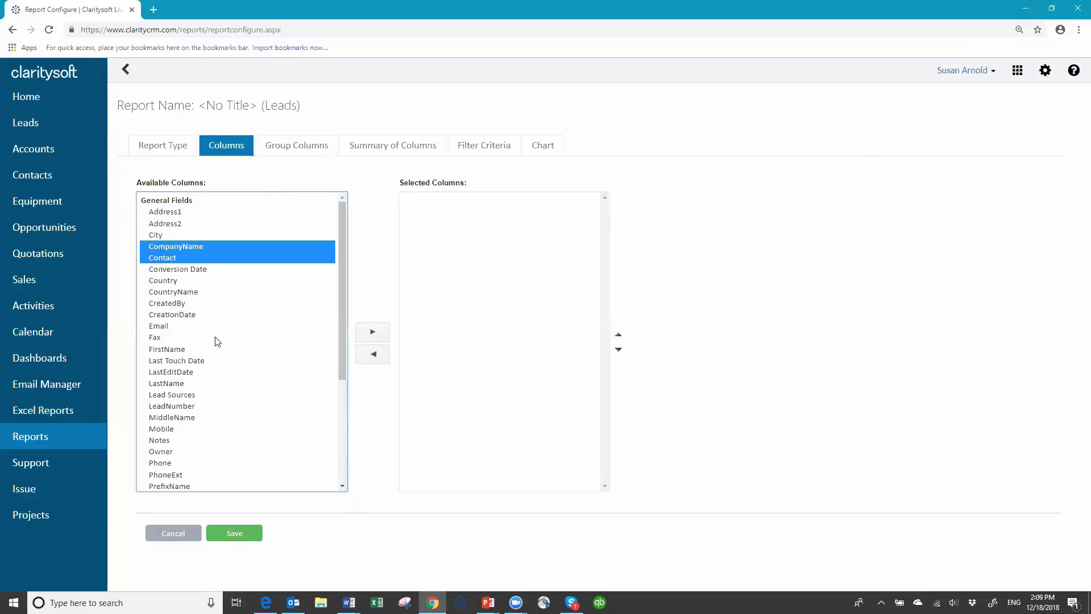
pyautogui.keyDown('ctrl'); pyautogui.click(183, 317); pyautogui.keyUp('ctrl')
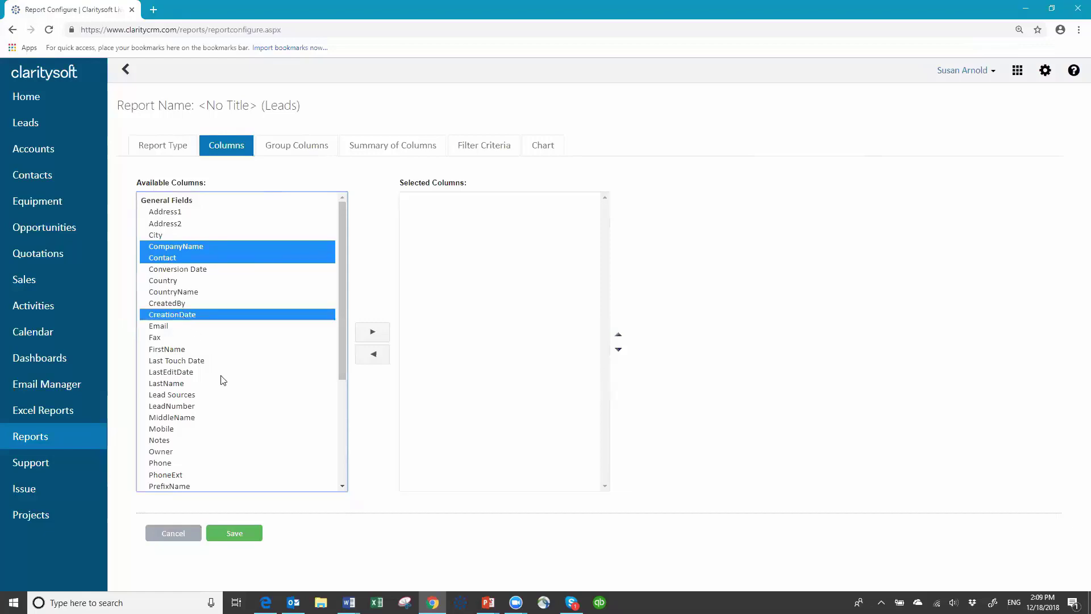
pyautogui.scroll(-2, 218, 379)
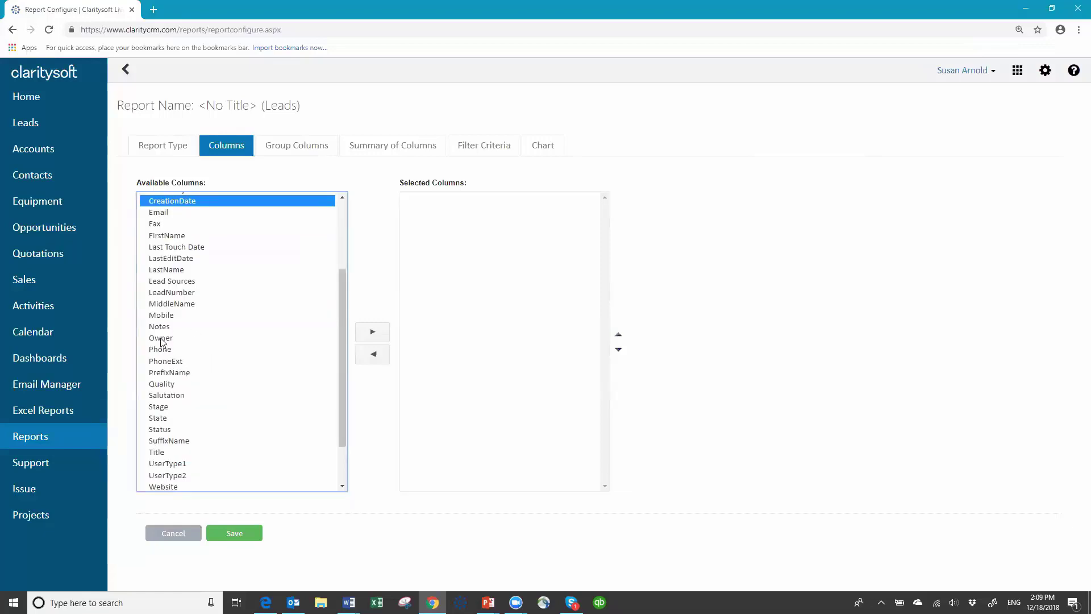
pyautogui.keyDown('ctrl'); pyautogui.click(164, 337); pyautogui.keyUp('ctrl')
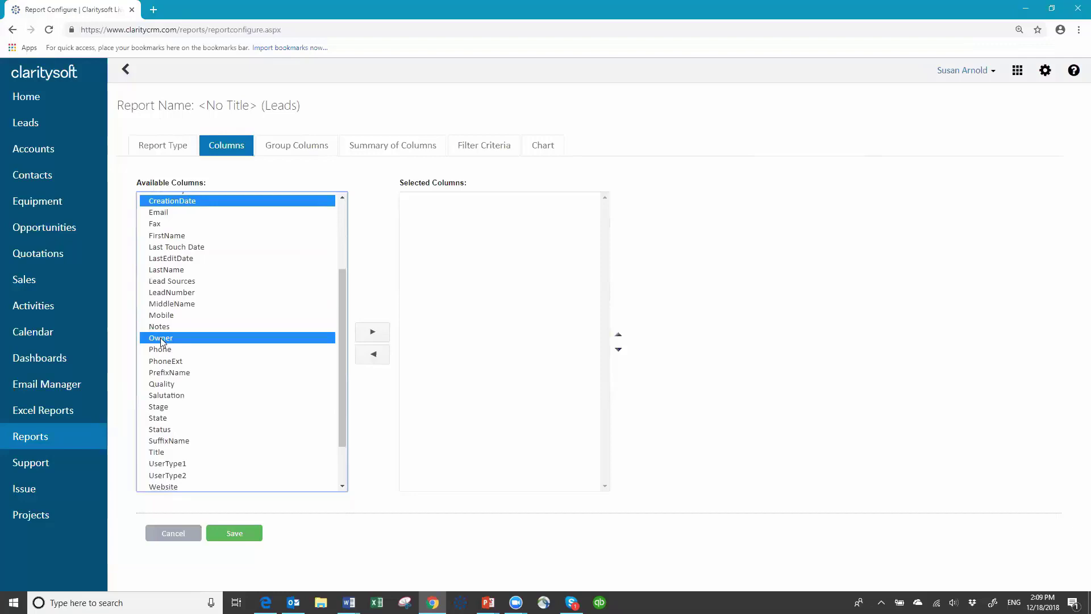
pyautogui.keyDown('ctrl'); pyautogui.click(162, 430); pyautogui.keyUp('ctrl')
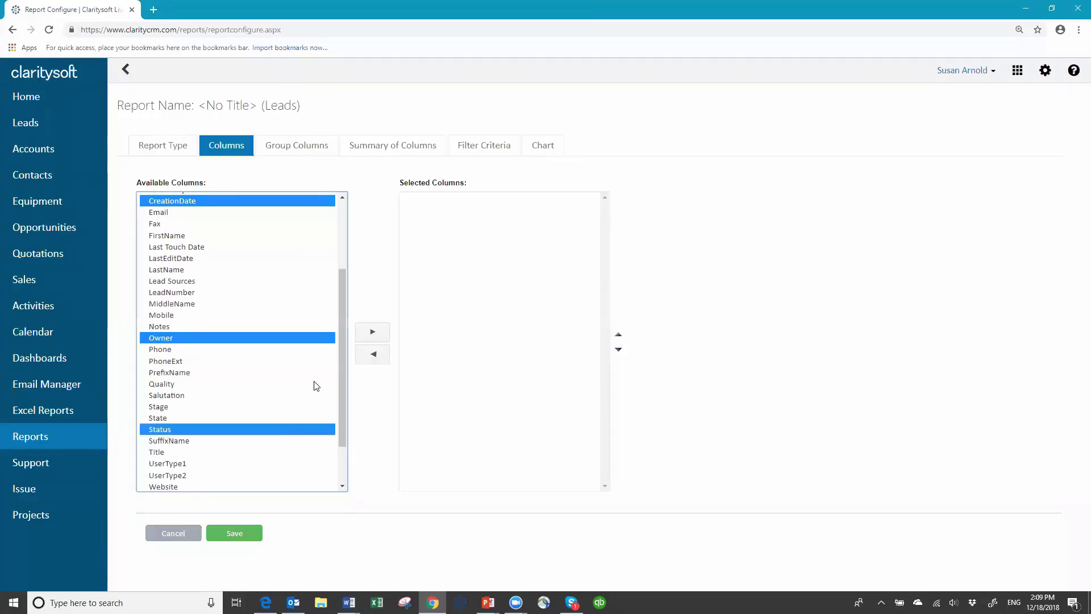
pyautogui.click(373, 333)
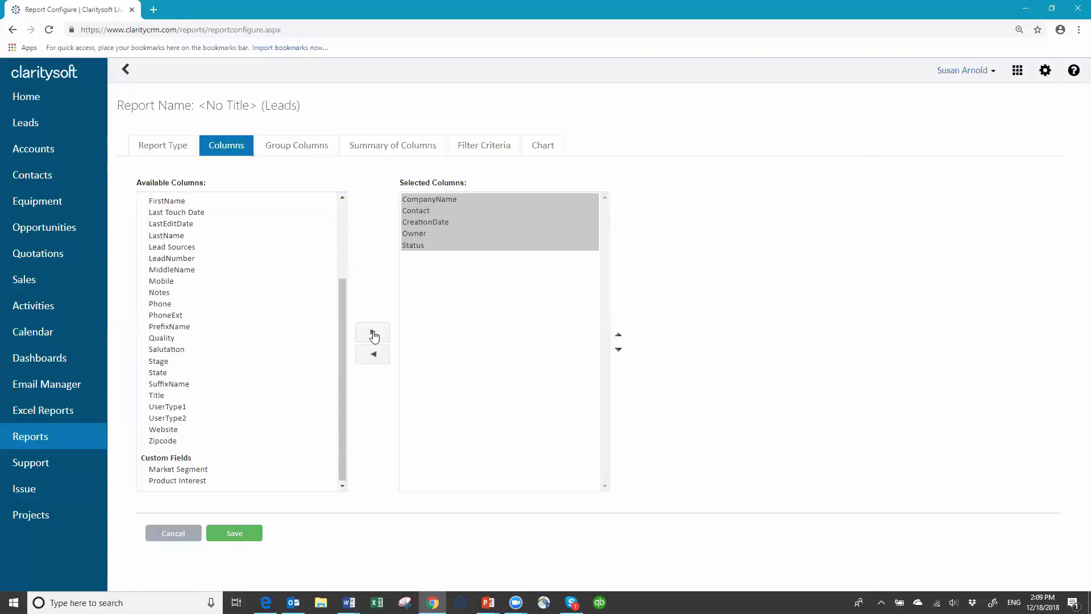
# Step: Move the Owner column to the first place in the report's selected columns
pyautogui.click(418, 222)
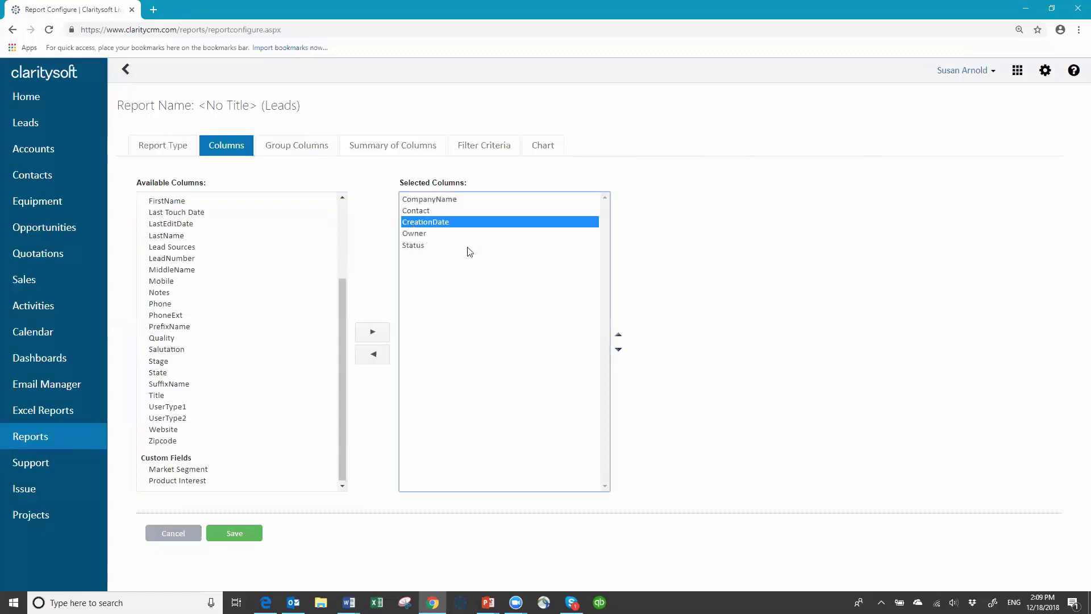
pyautogui.click(417, 234)
pyautogui.click(618, 334)
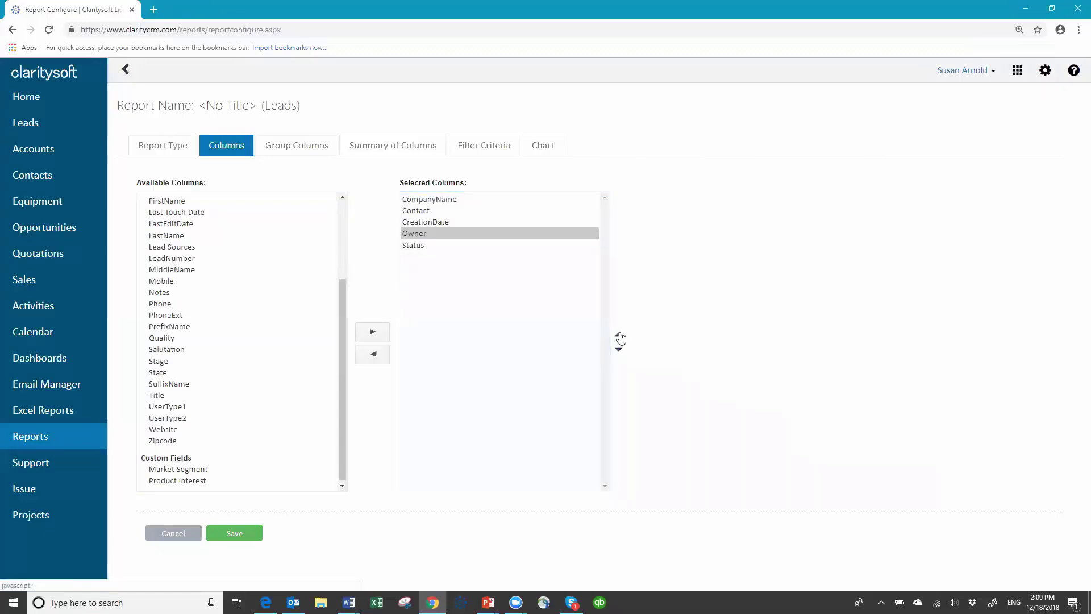
pyautogui.click(618, 334)
pyautogui.click(619, 334)
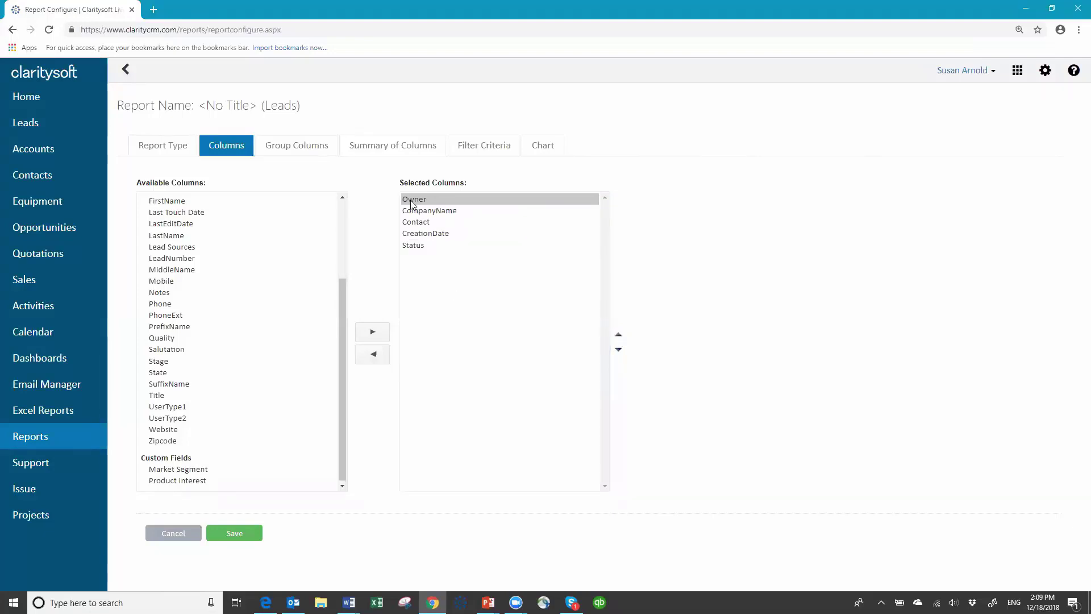
# Step: Group the report by the Owner column and include the total number of records
pyautogui.click(284, 152)
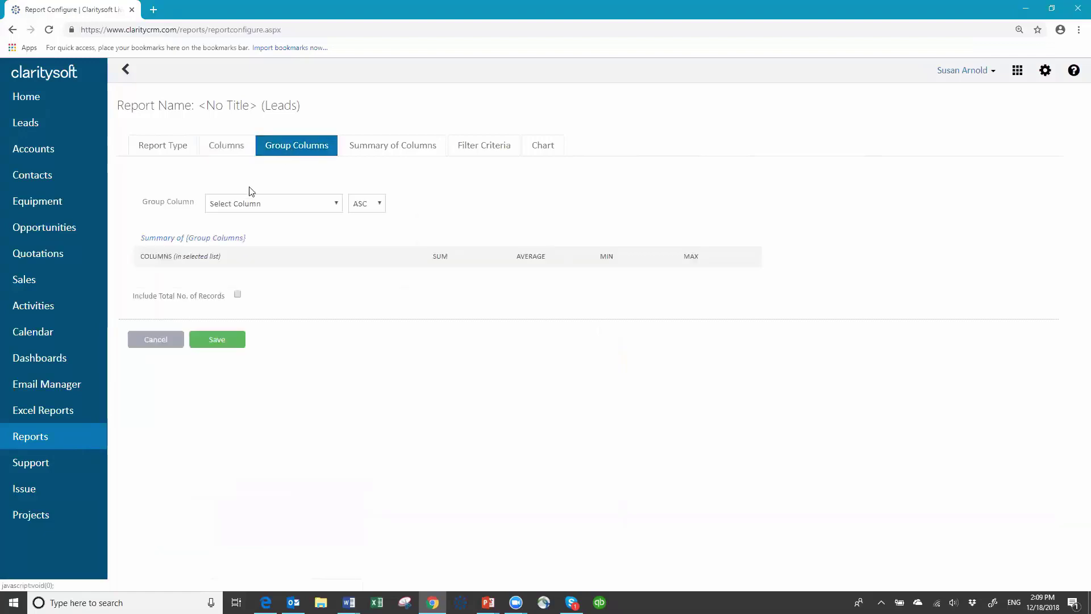
pyautogui.click(338, 205)
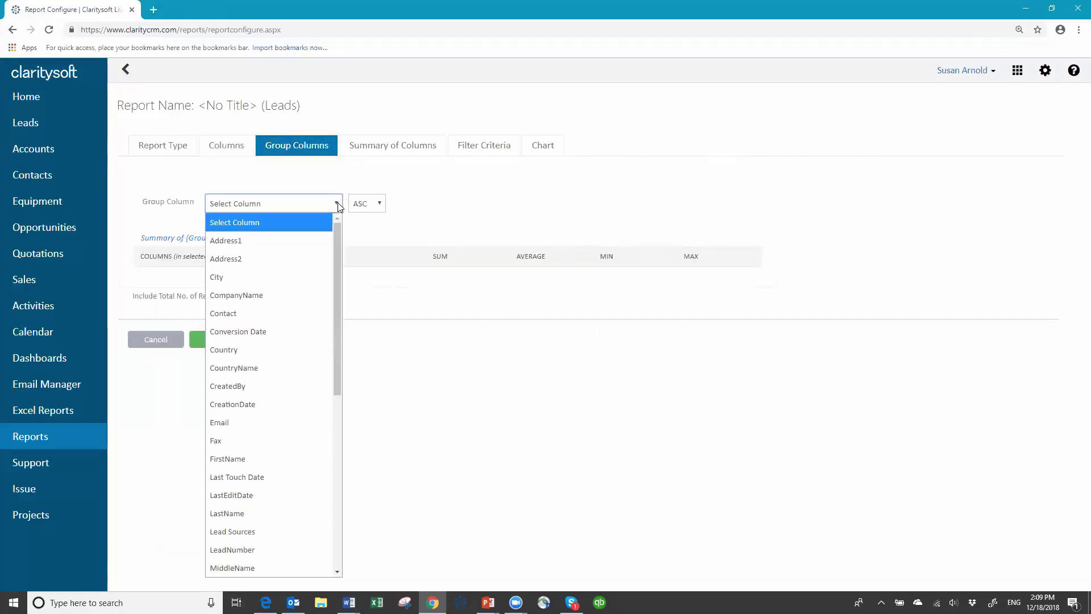
pyautogui.click(336, 459)
pyautogui.click(248, 393)
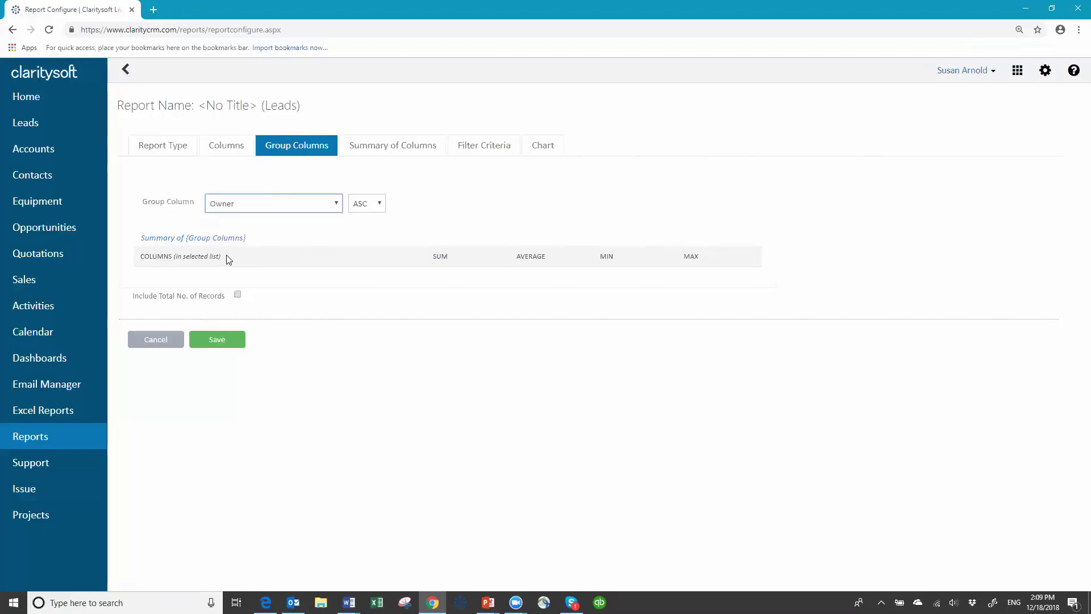
pyautogui.click(238, 296)
# Step: Filter the report by CreationDate with a date range from 01-01-2018 to 12-31-2018
pyautogui.click(390, 145)
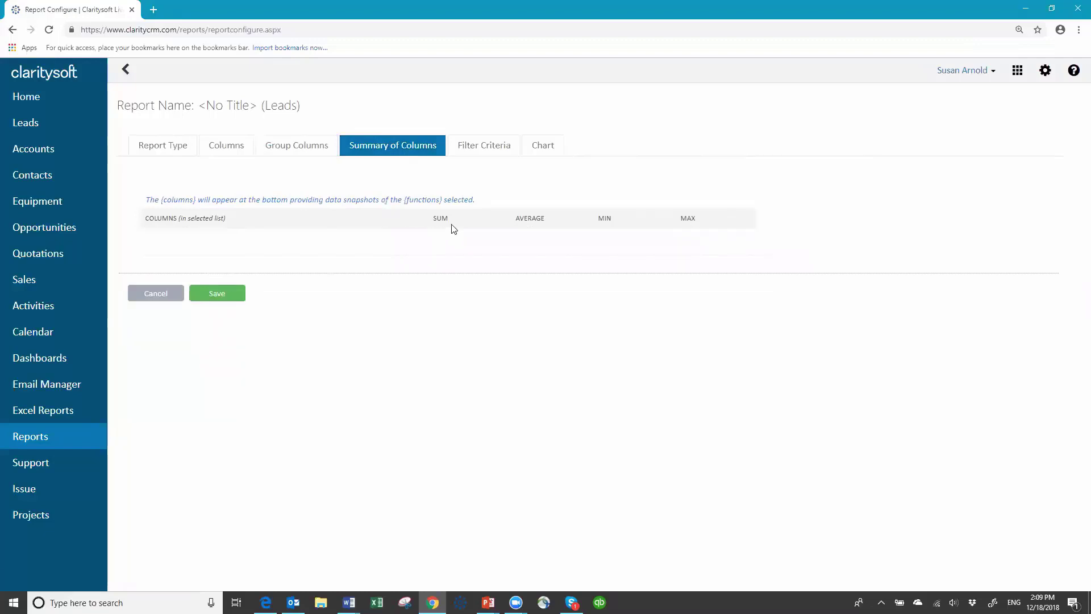
pyautogui.click(489, 154)
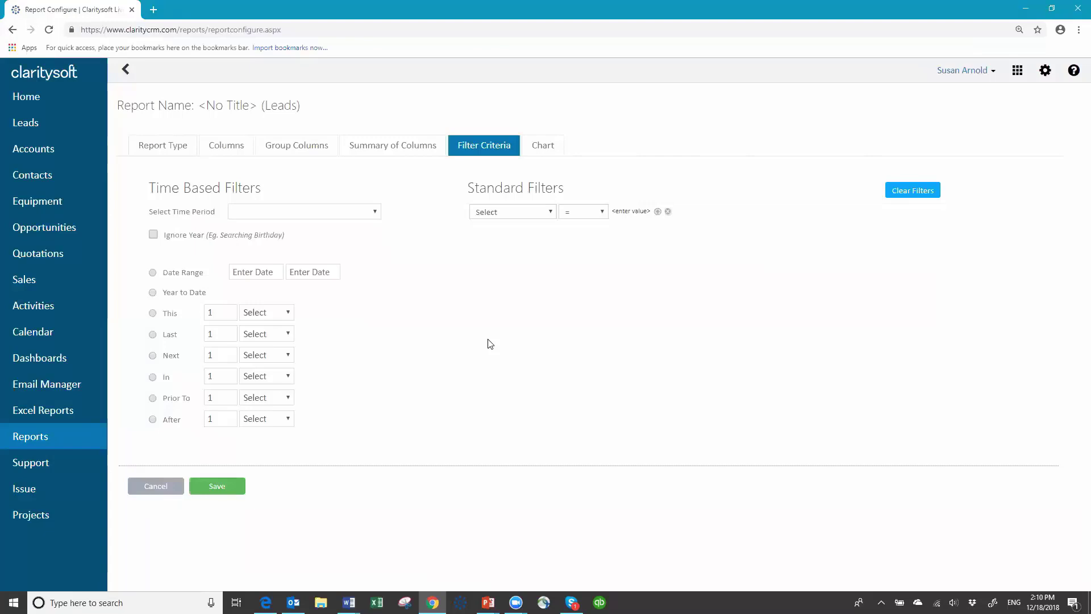
pyautogui.click(376, 214)
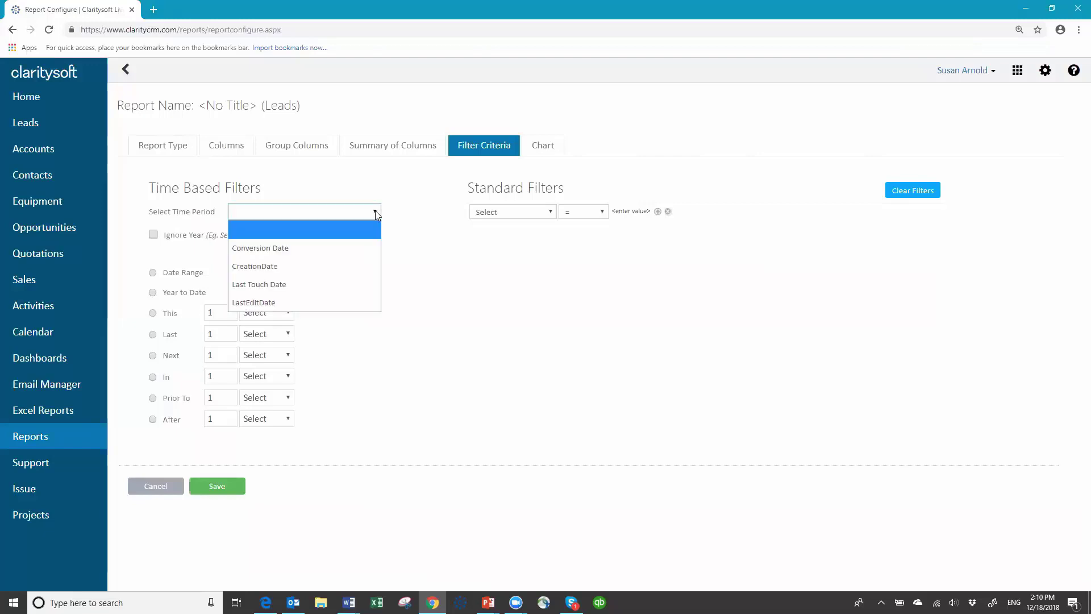
pyautogui.click(307, 266)
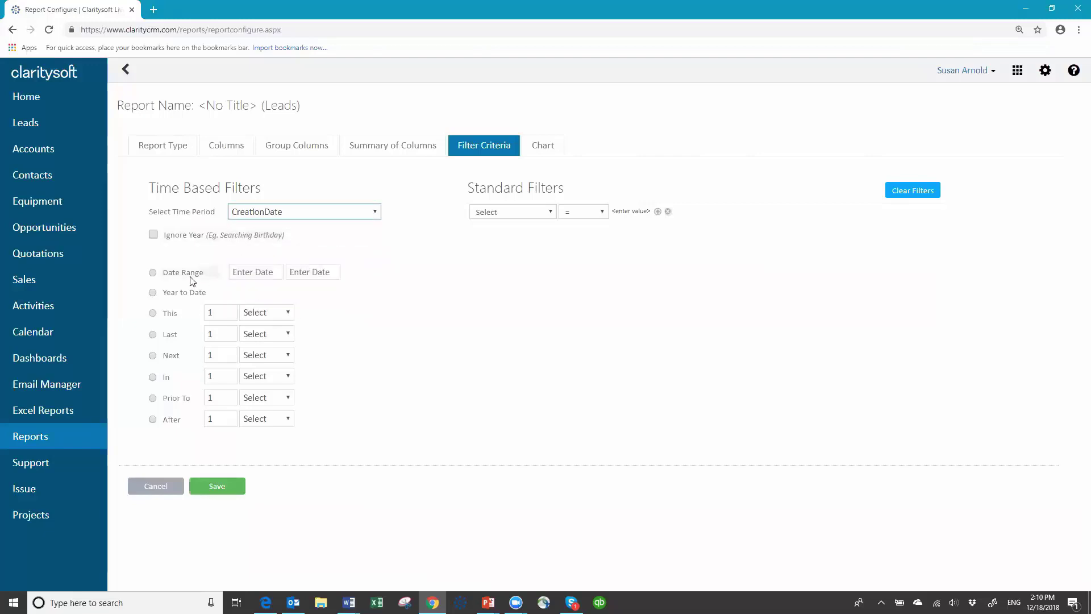
pyautogui.click(153, 272)
pyautogui.click(244, 273)
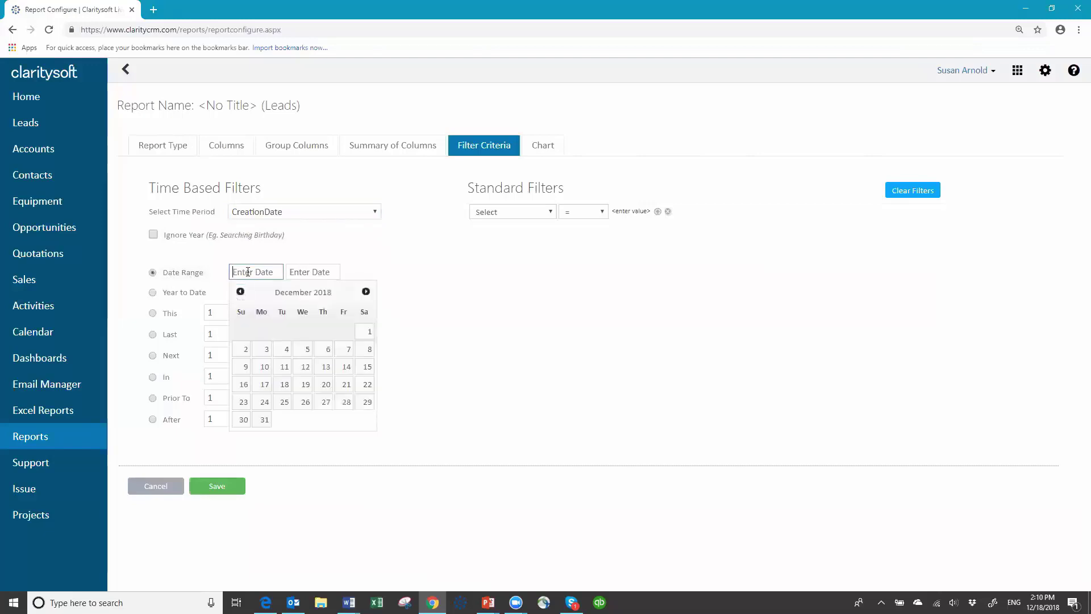
pyautogui.click(248, 272)
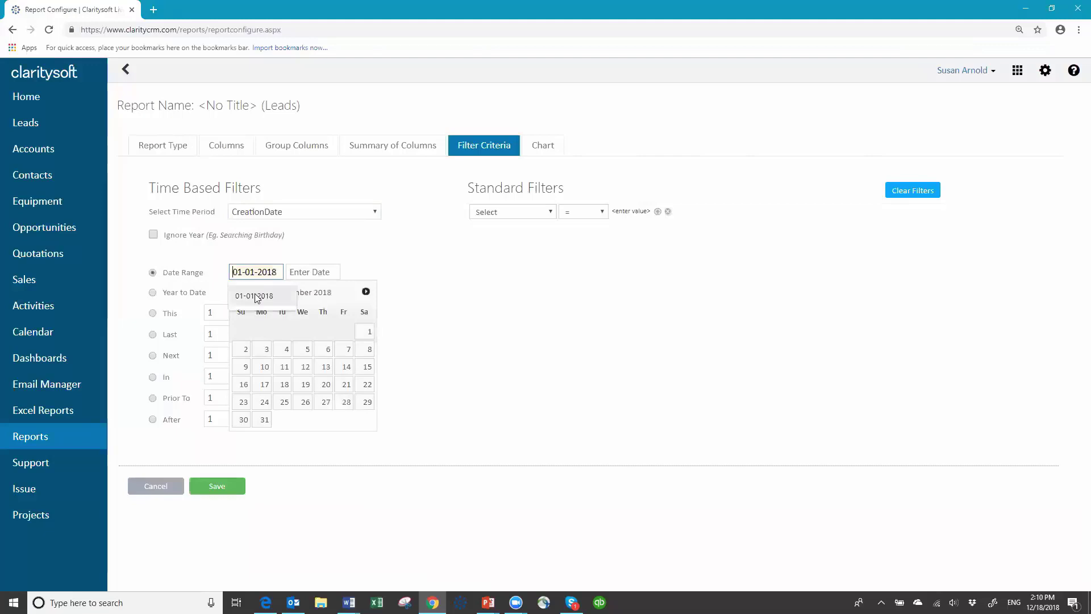
pyautogui.click(256, 295)
pyautogui.click(312, 270)
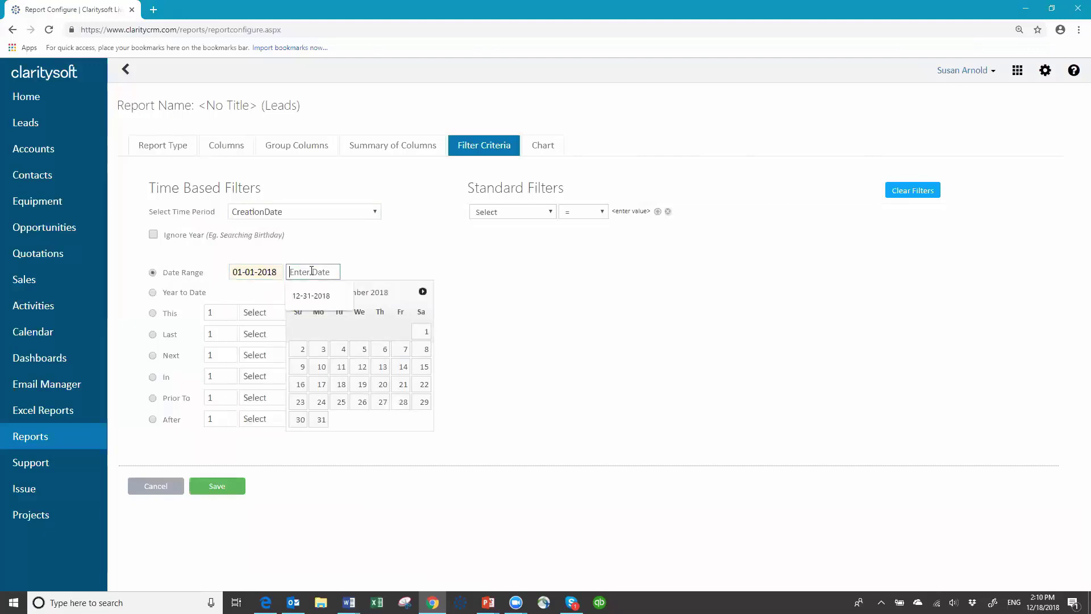
pyautogui.click(316, 297)
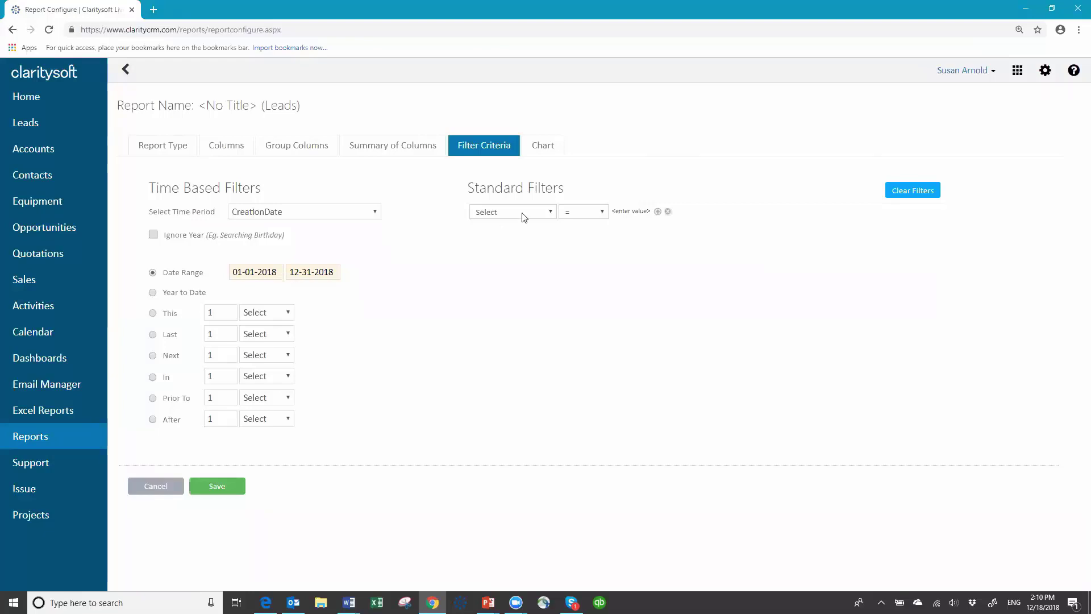
# Step: Set the report chart's X axis to Owner and its Y axis to the COUNT of CompanyName
pyautogui.click(541, 146)
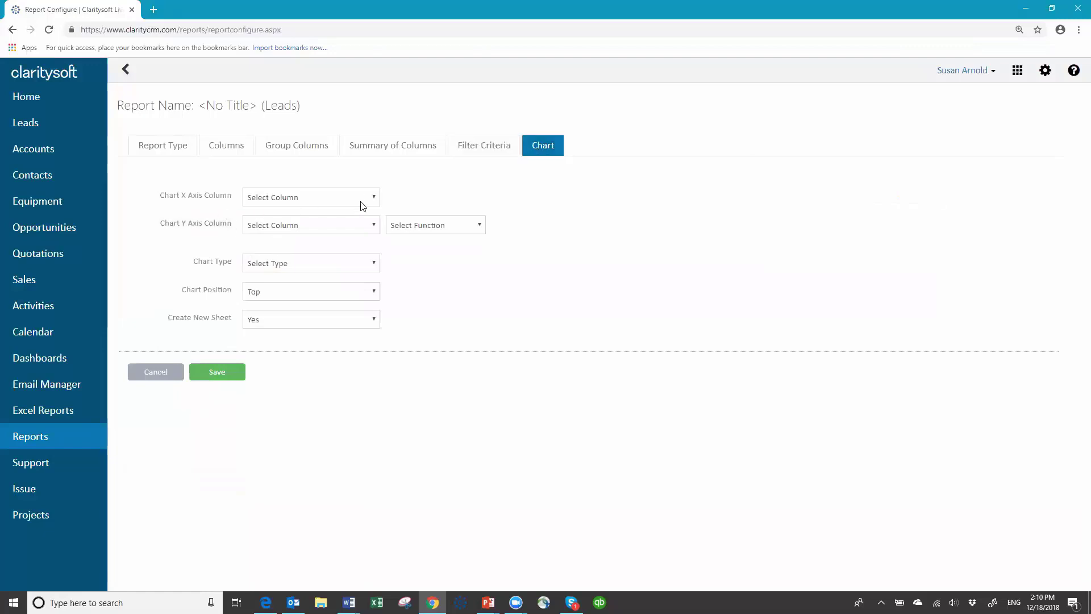
pyautogui.click(375, 196)
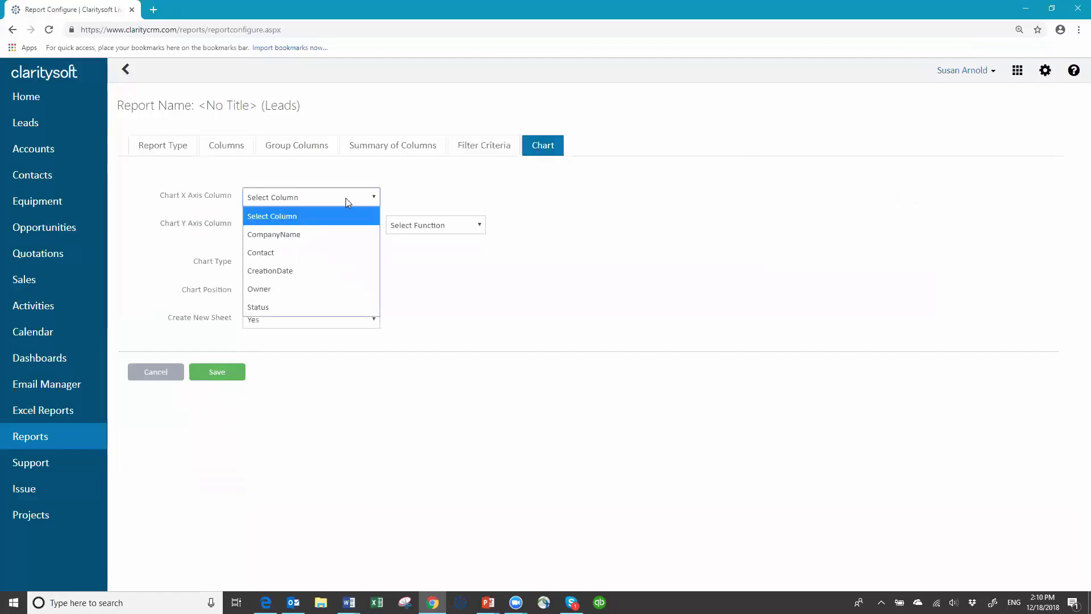
pyautogui.click(291, 290)
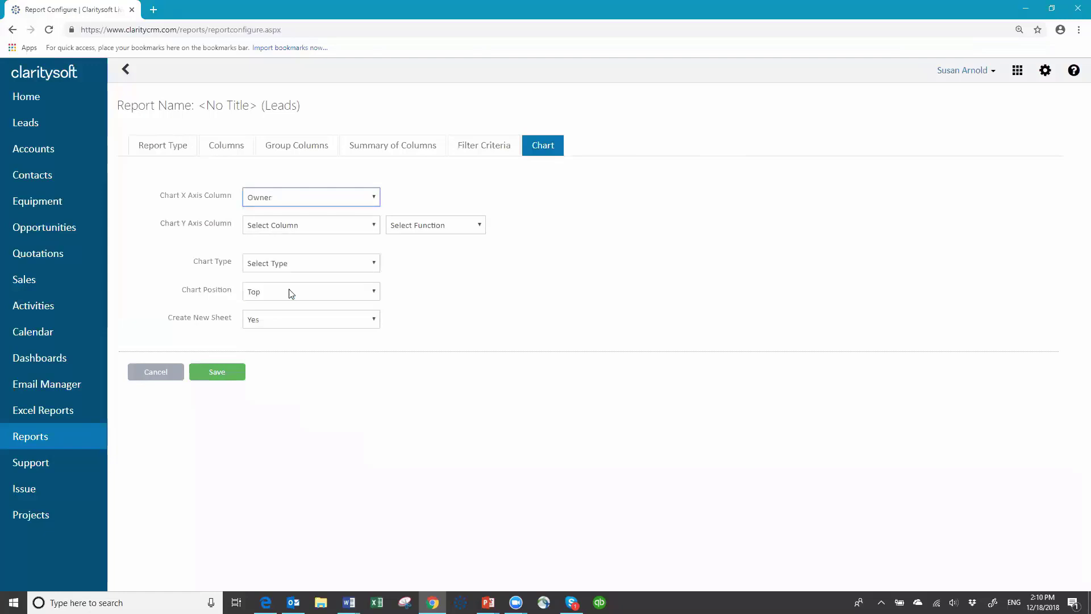
pyautogui.click(372, 225)
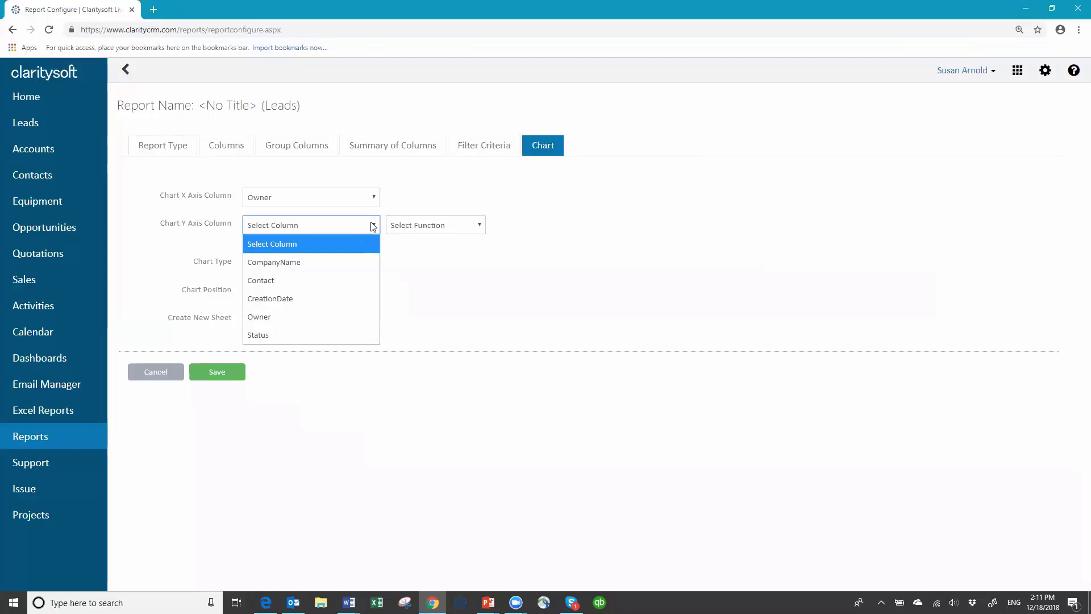
pyautogui.click(310, 264)
pyautogui.click(481, 229)
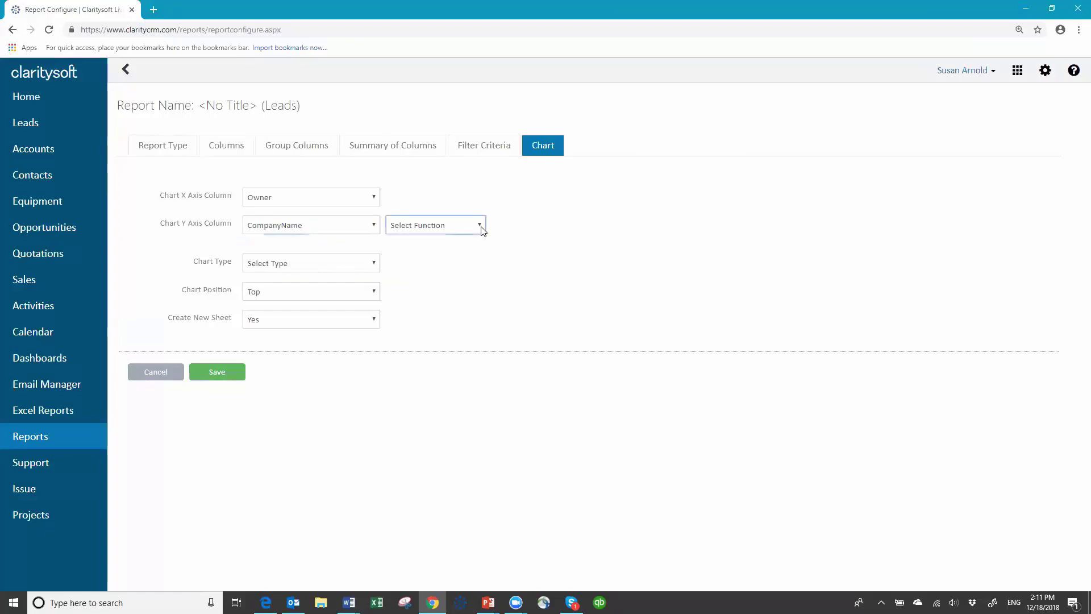
pyautogui.click(452, 298)
# Step: Set the chart type to Column, keep its position at Top, and set Create New Sheet to No
pyautogui.click(375, 264)
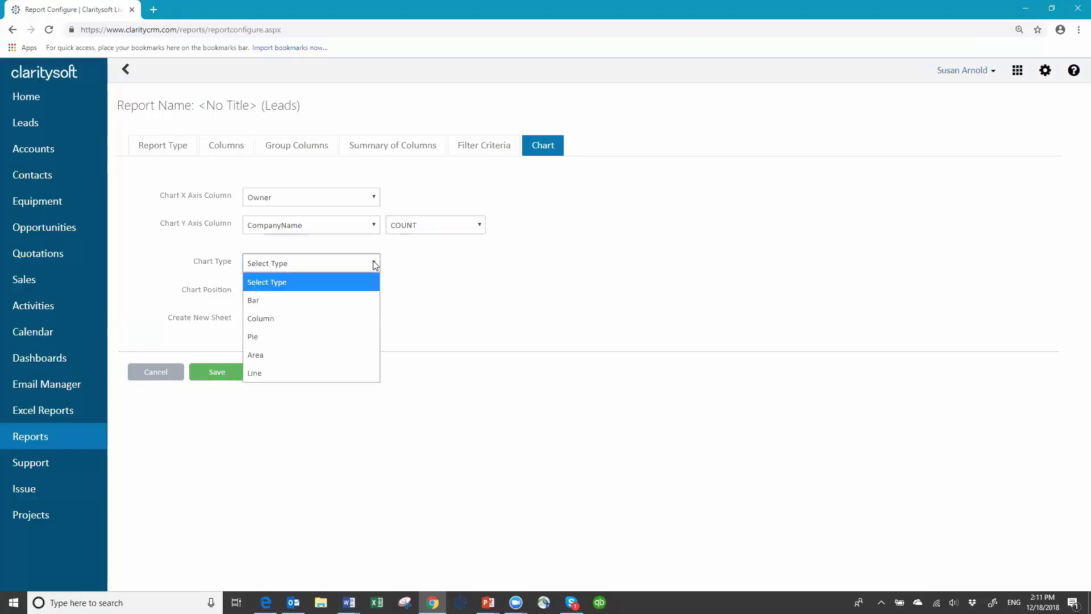
pyautogui.click(287, 317)
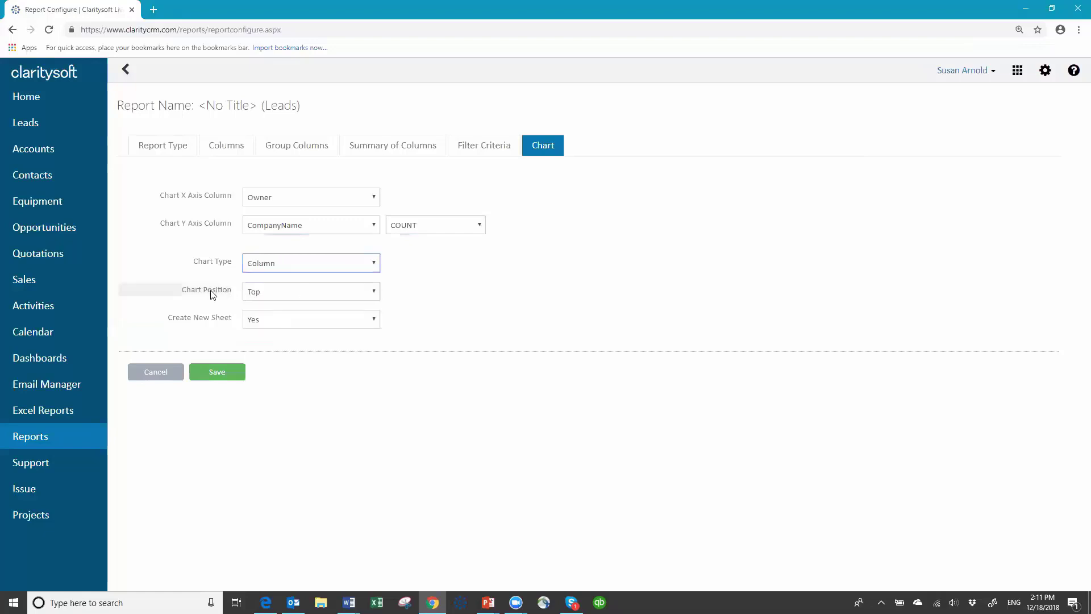
pyautogui.click(373, 292)
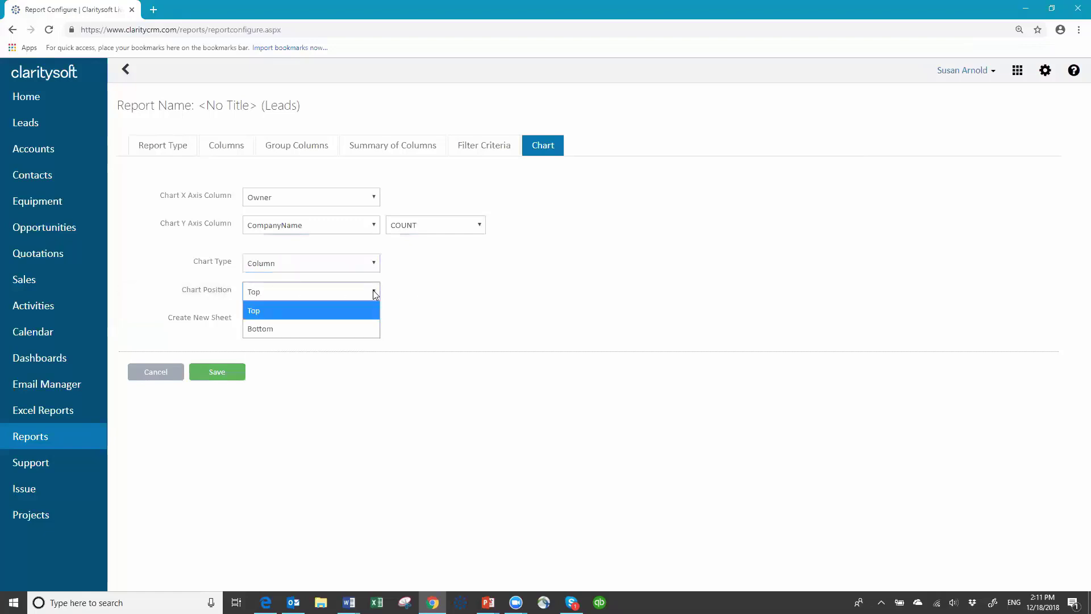
pyautogui.click(374, 292)
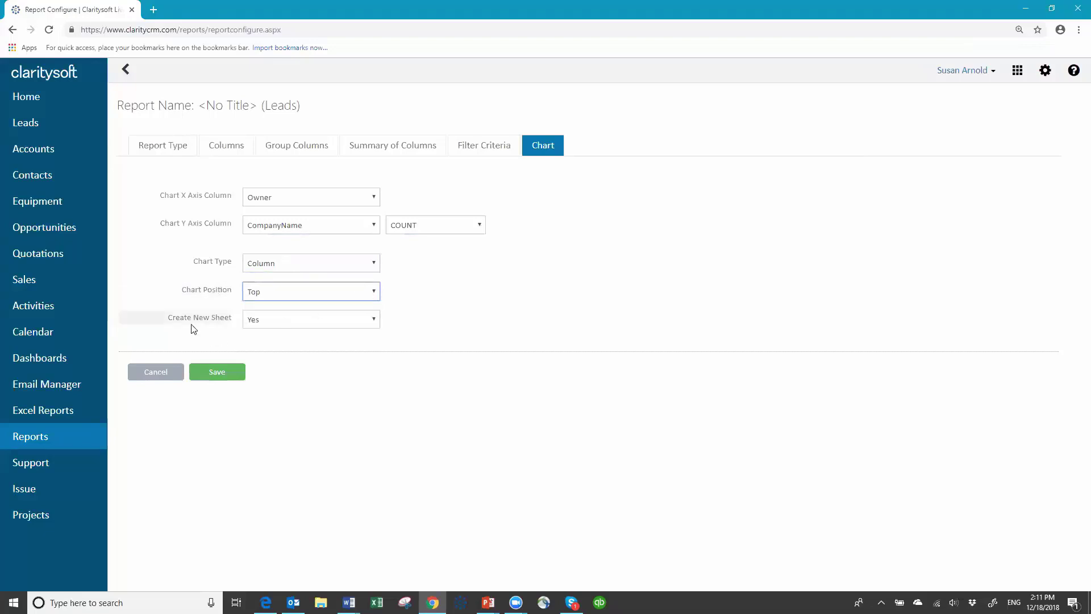
pyautogui.click(376, 320)
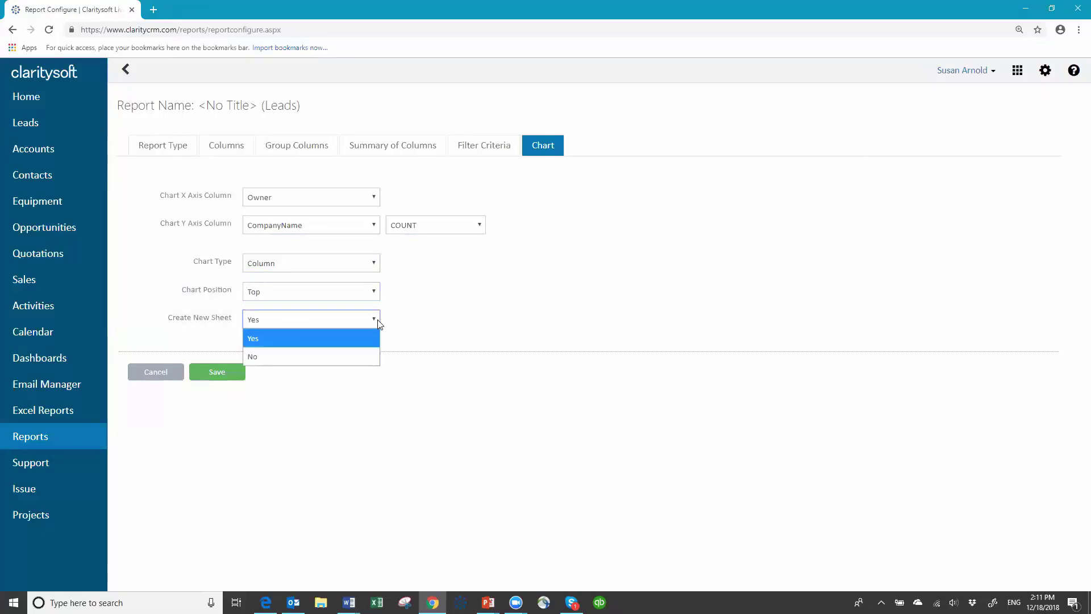
pyautogui.click(341, 355)
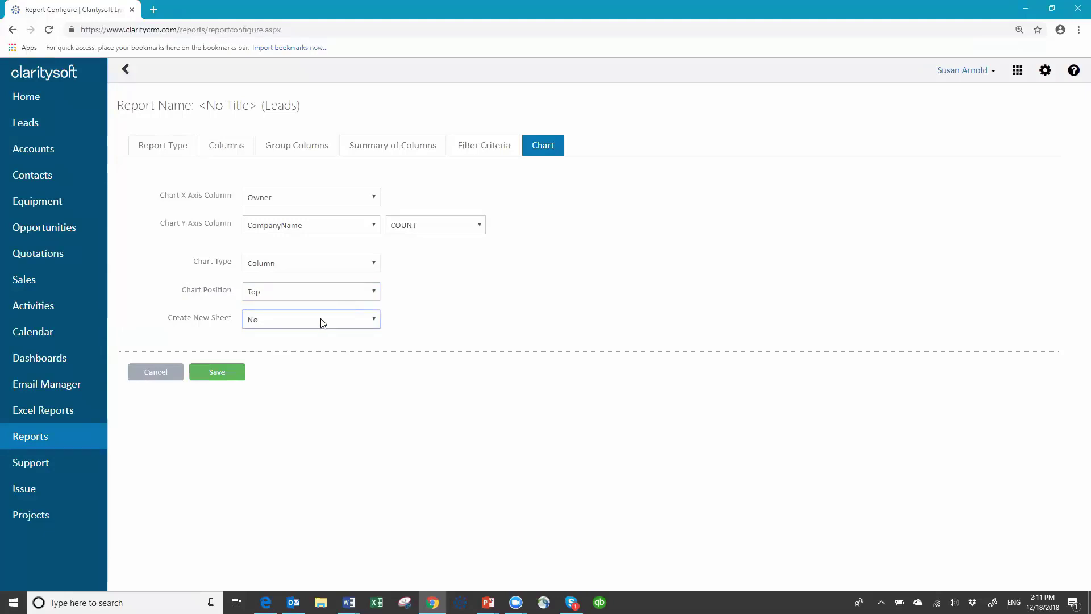
# Step: Save the report as "2018 New Leads Created by Owner" in the account owner's personal reports folder
pyautogui.click(210, 373)
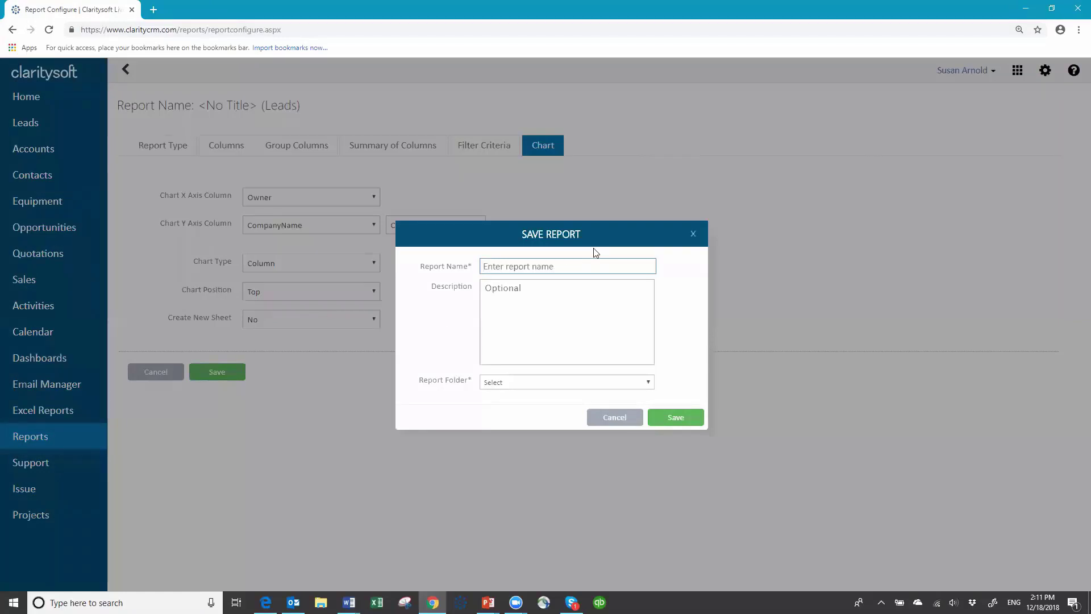
pyautogui.write('2018 New Leads Created by Owner')
pyautogui.click(536, 383)
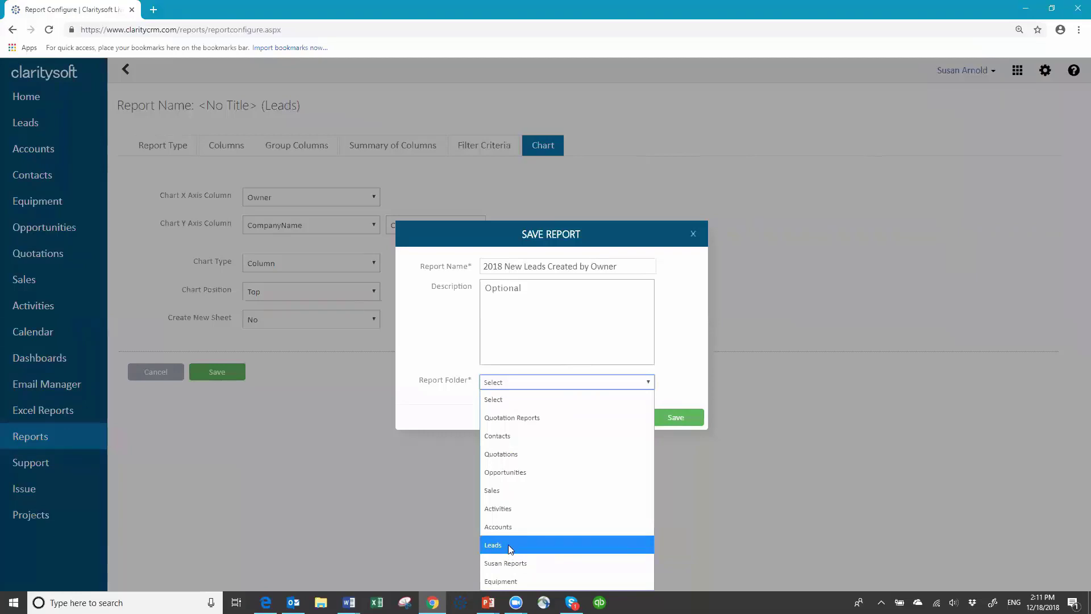
pyautogui.click(515, 563)
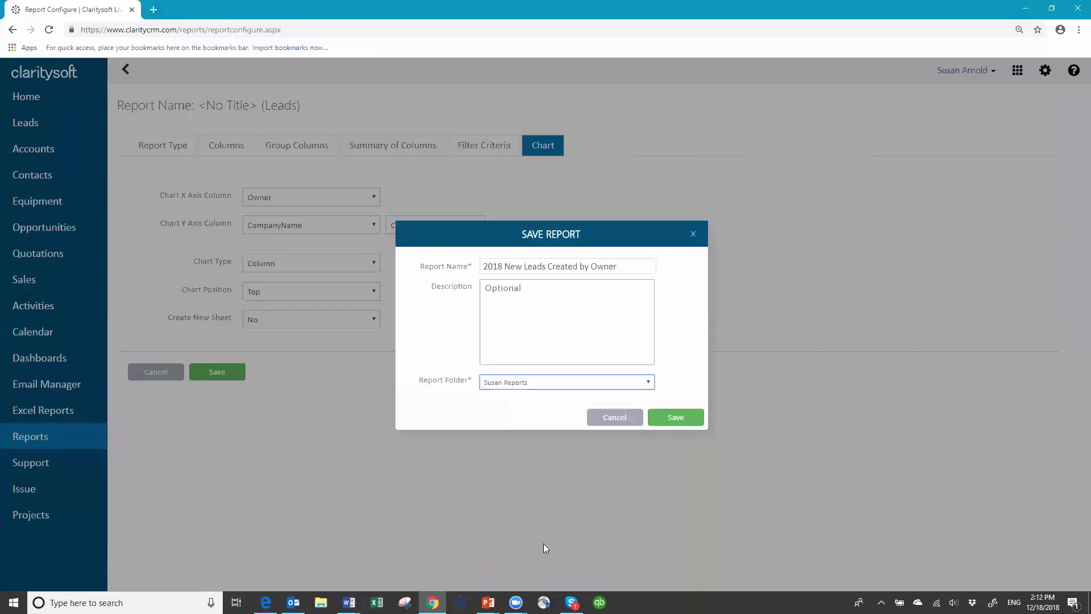
pyautogui.click(674, 423)
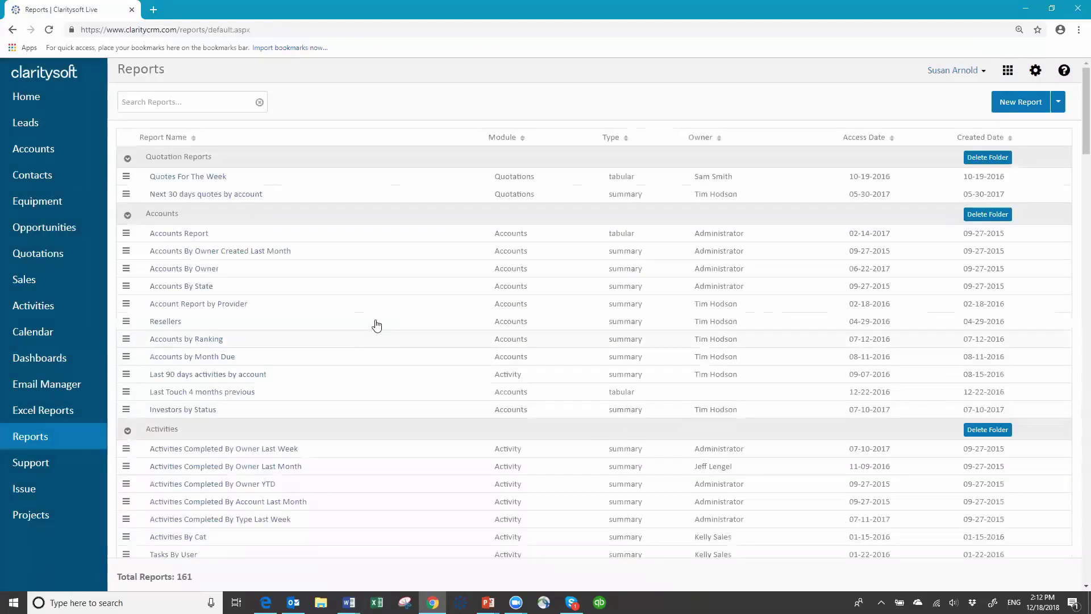
# Step: Find the "2018 New Leads Created by Owner" report in the reports list and open its preview
pyautogui.scroll(-20, 363, 321)
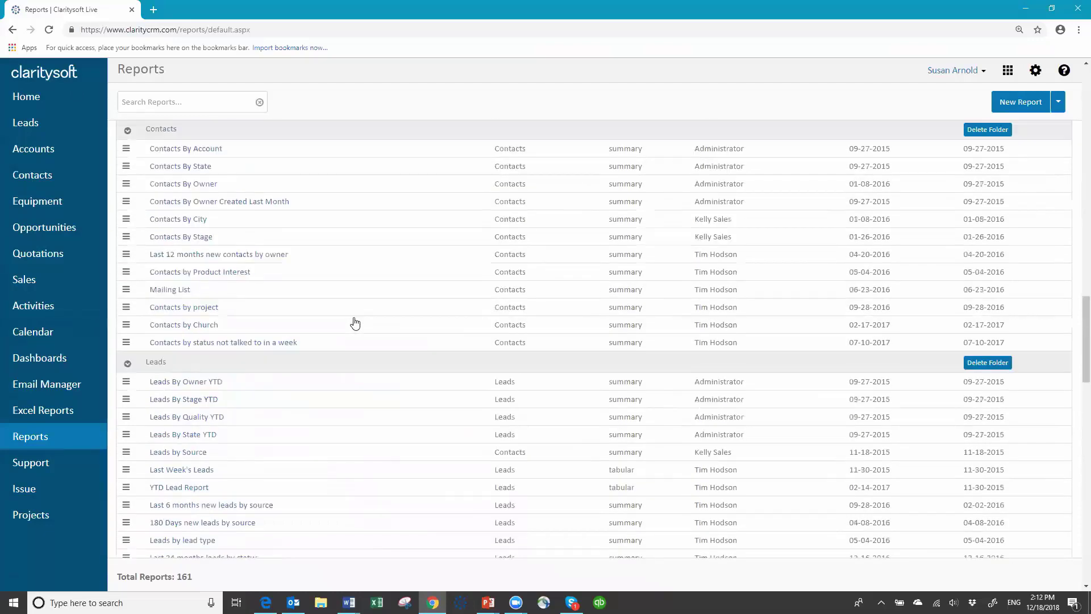
pyautogui.scroll(-10, 351, 322)
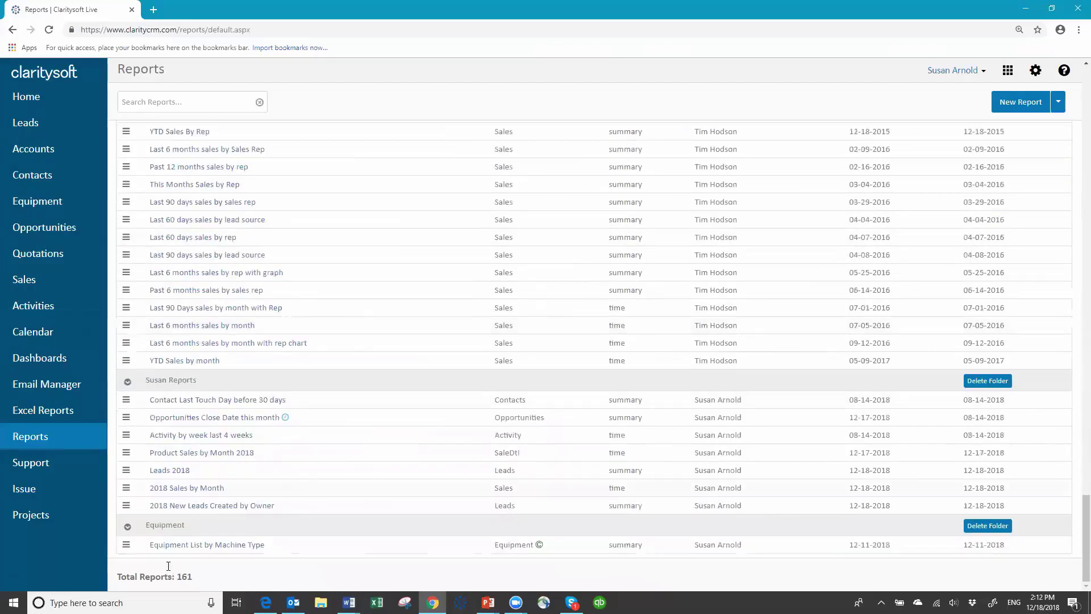
pyautogui.click(198, 506)
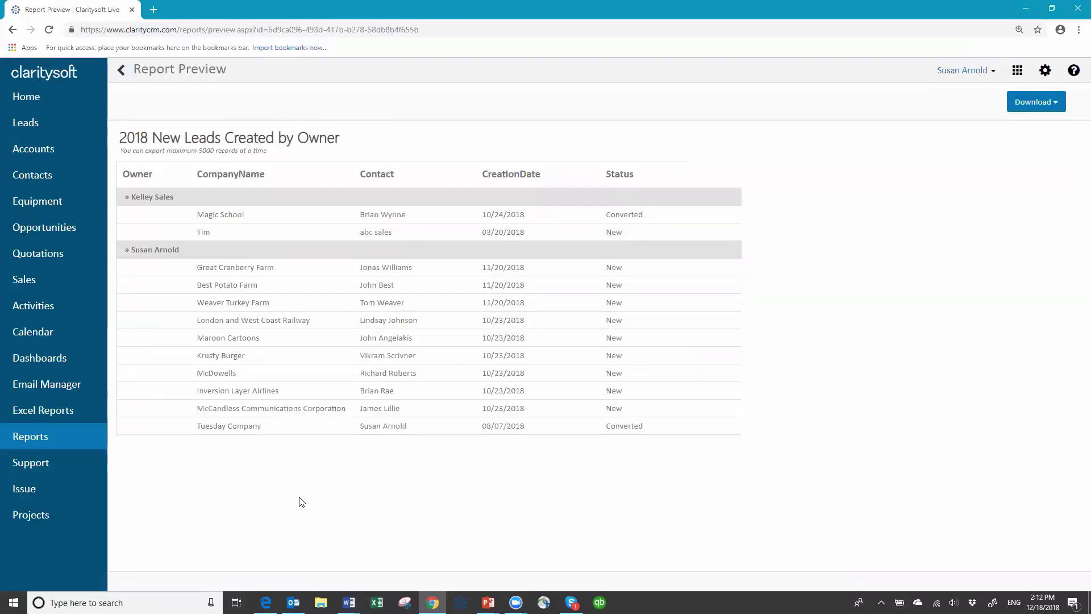
# Step: Download the previewed report as an Excel file and open the downloaded workbook in Excel
pyautogui.click(1055, 106)
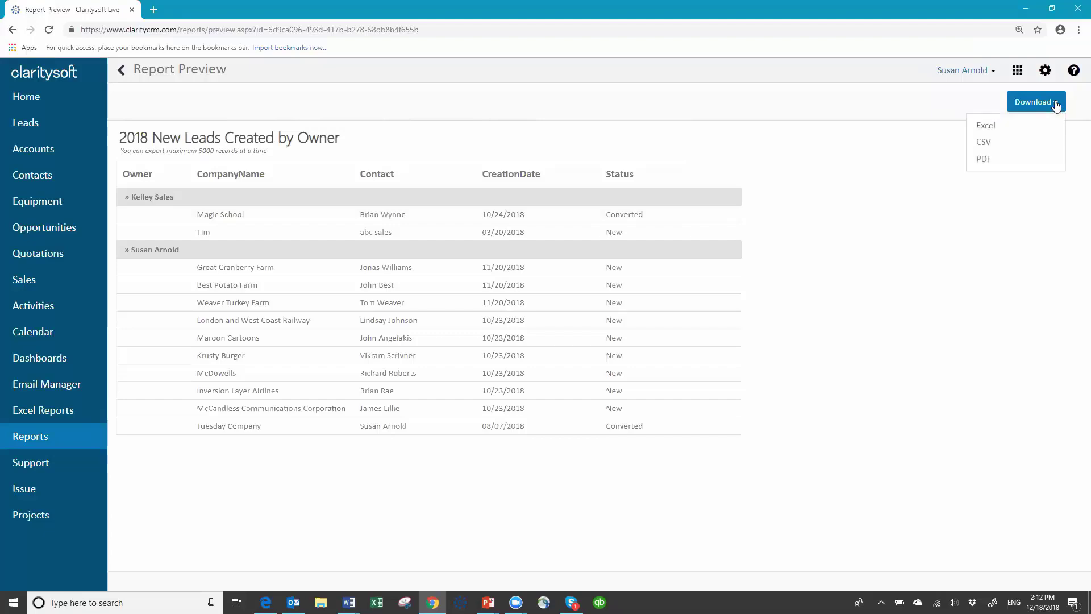
pyautogui.click(1008, 126)
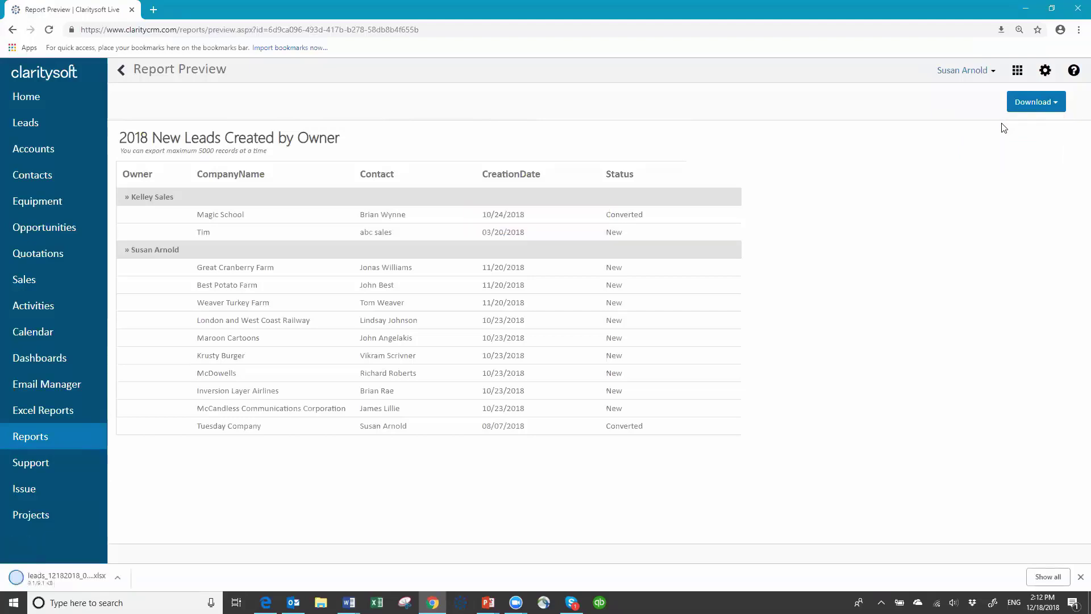
pyautogui.click(54, 582)
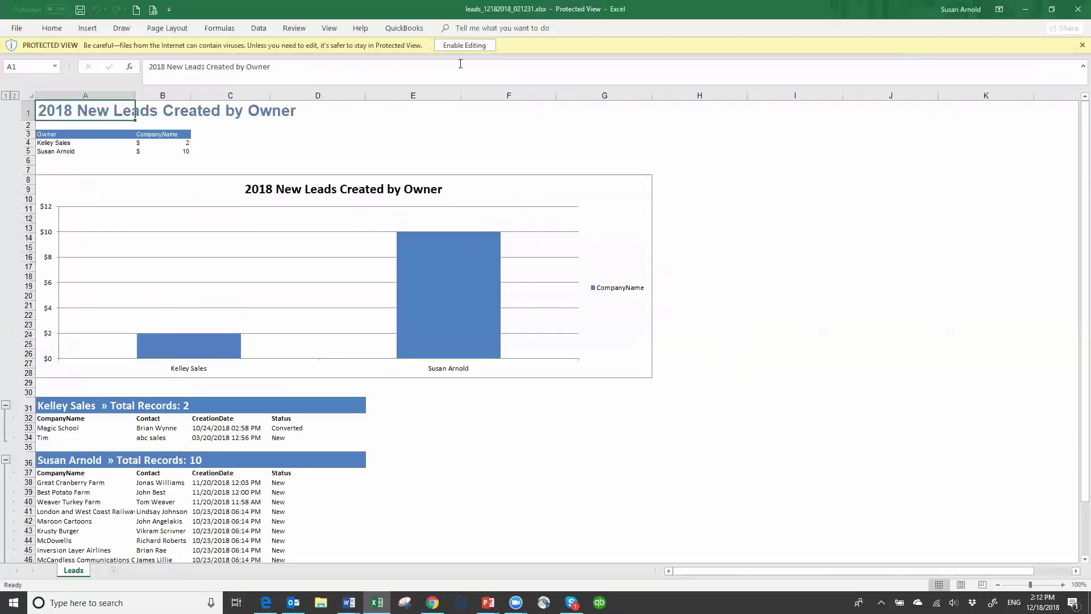
# Step: Enable editing in the exported workbook, review its chart and the lead records grouped by owner, and close it
pyautogui.click(463, 46)
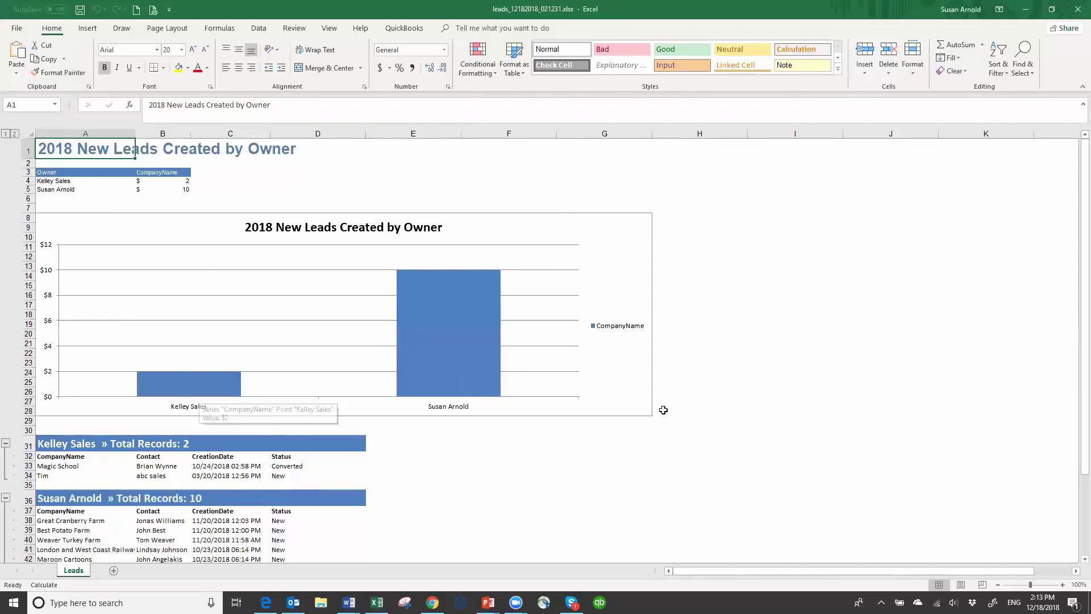
pyautogui.scroll(-4, 327, 458)
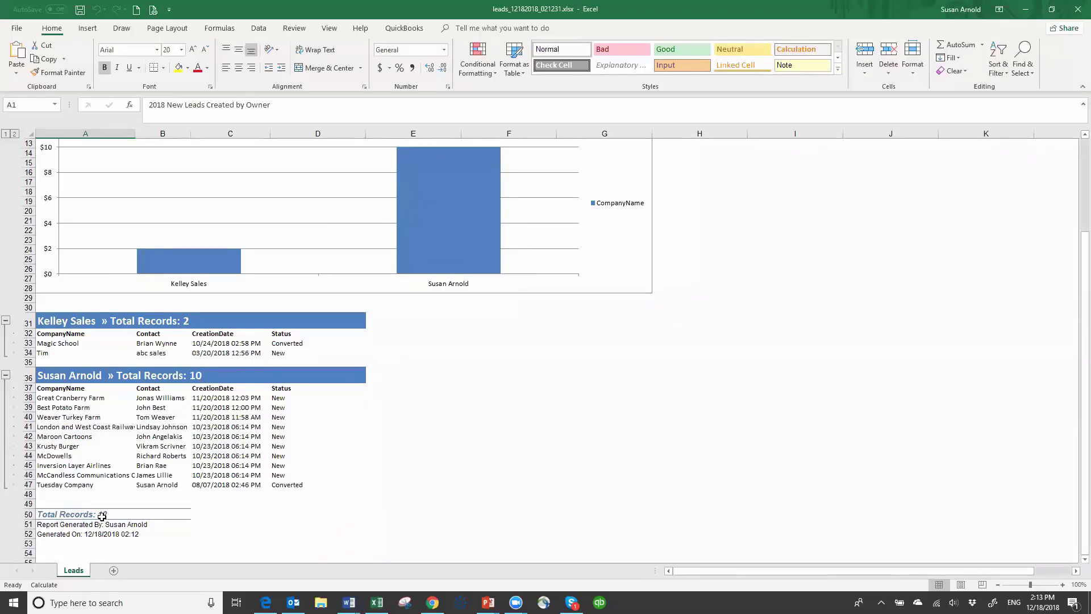
pyautogui.scroll(4, 796, 400)
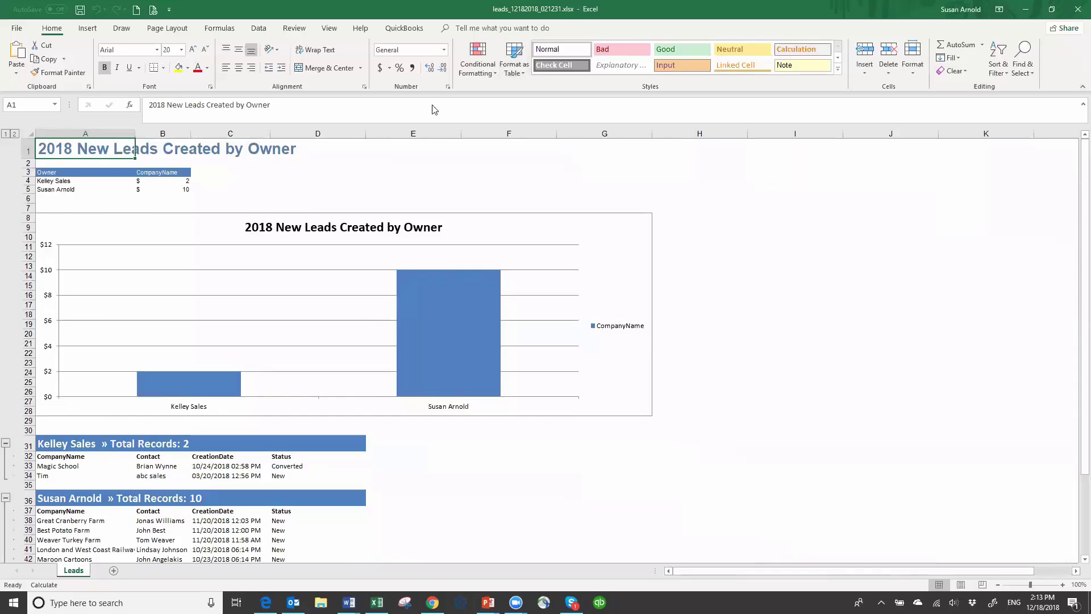
pyautogui.click(1075, 12)
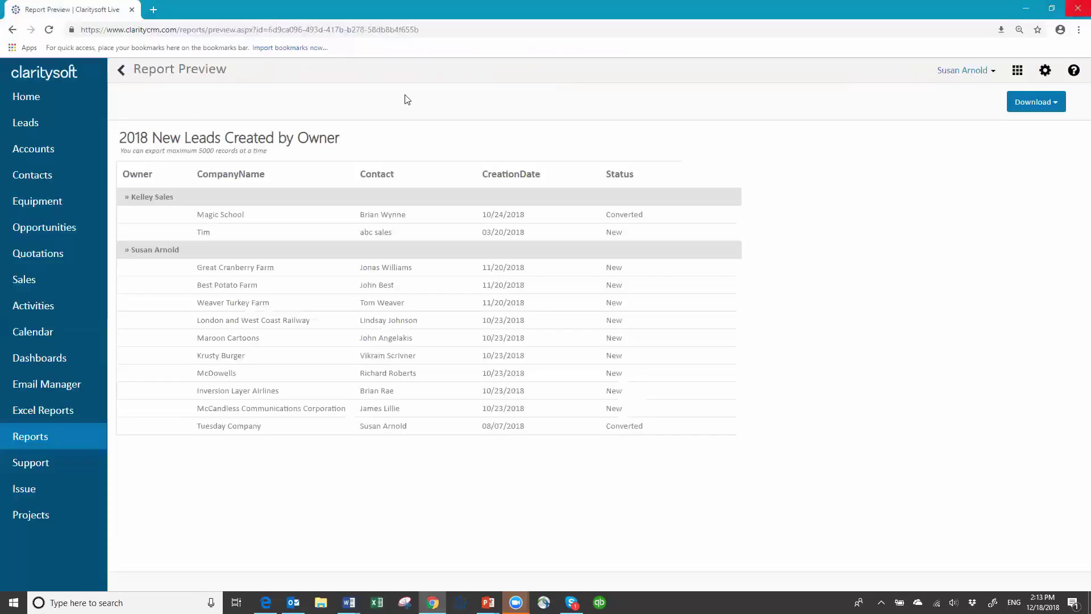
# Step: Leave the report preview and go to the Leads list
pyautogui.click(123, 71)
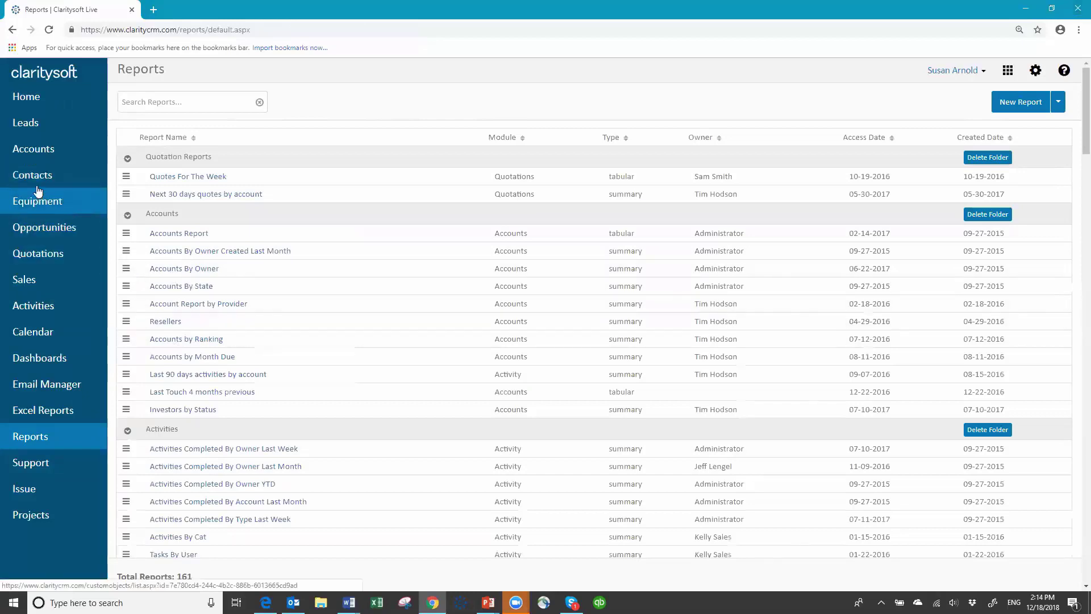
pyautogui.click(28, 122)
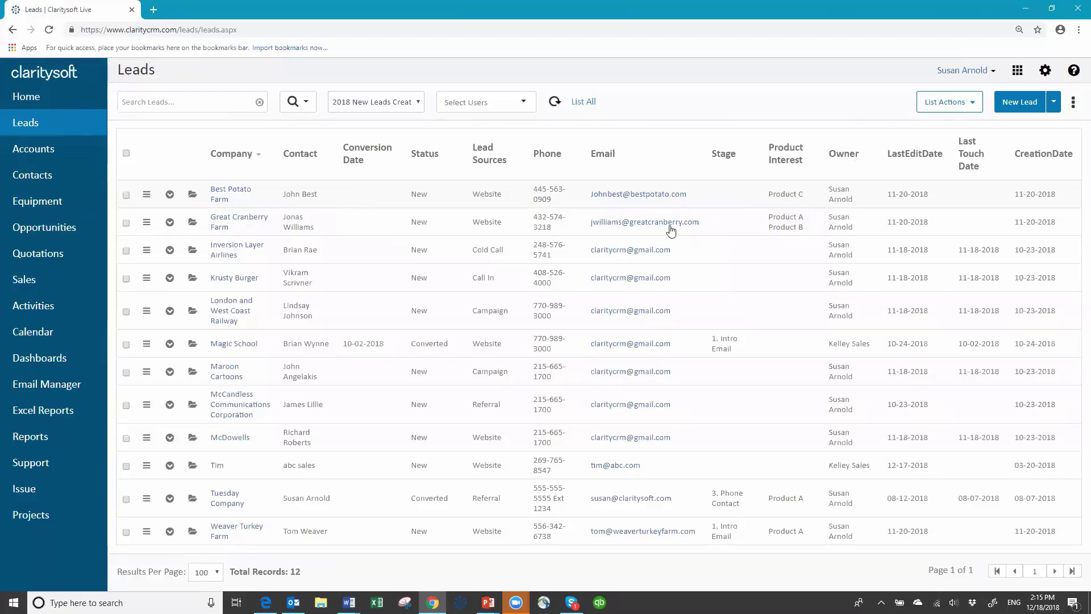
# Step: Open the Lead UI Template in the customization settings and load the (Base Template) profile
pyautogui.click(1045, 72)
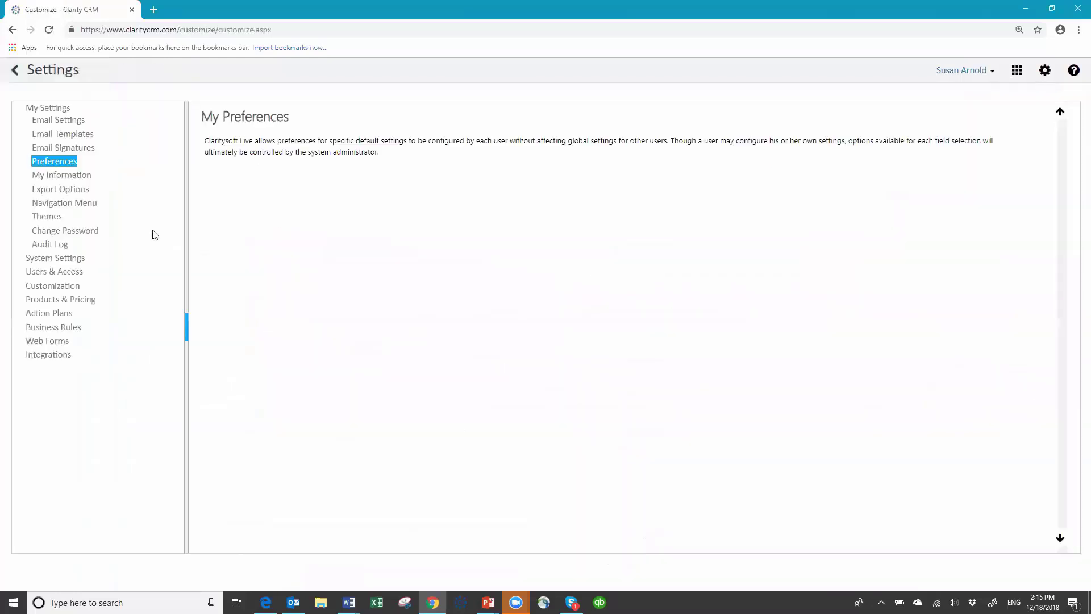
pyautogui.click(20, 286)
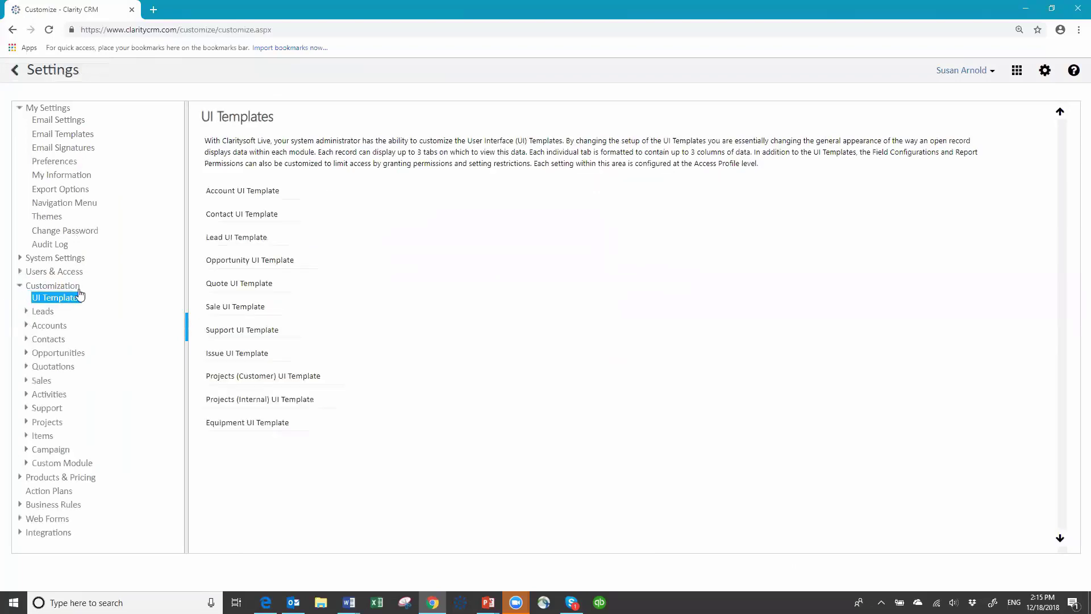
pyautogui.click(67, 303)
pyautogui.click(241, 239)
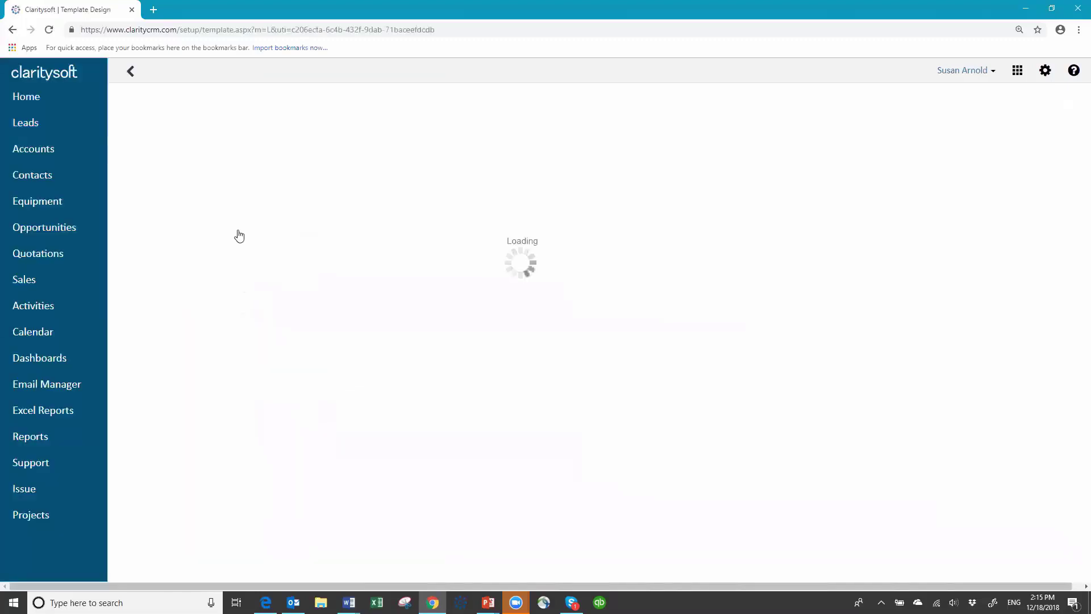
pyautogui.click(261, 128)
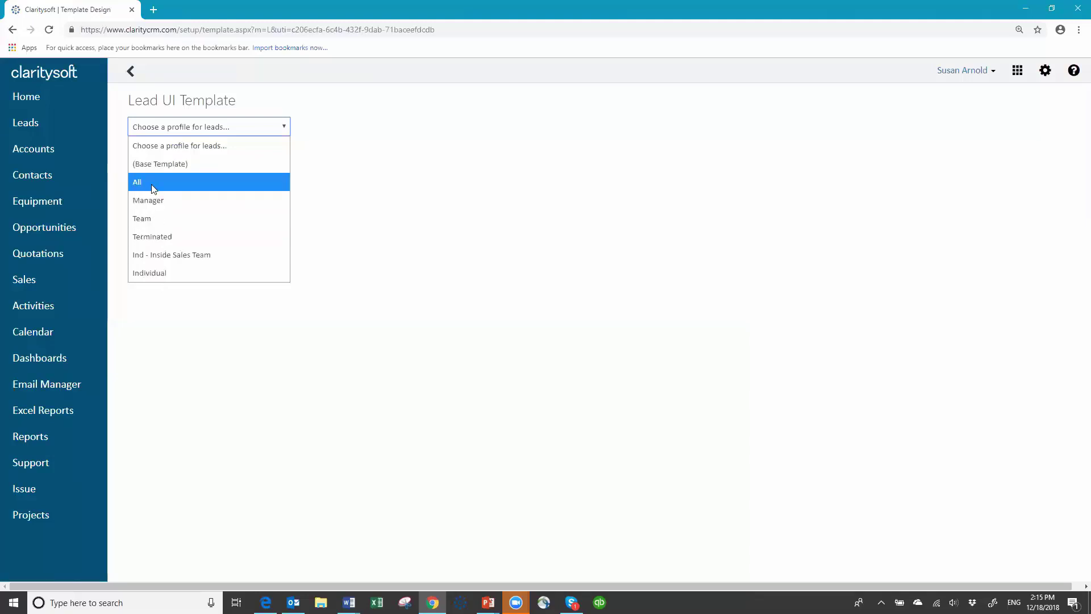
pyautogui.click(171, 169)
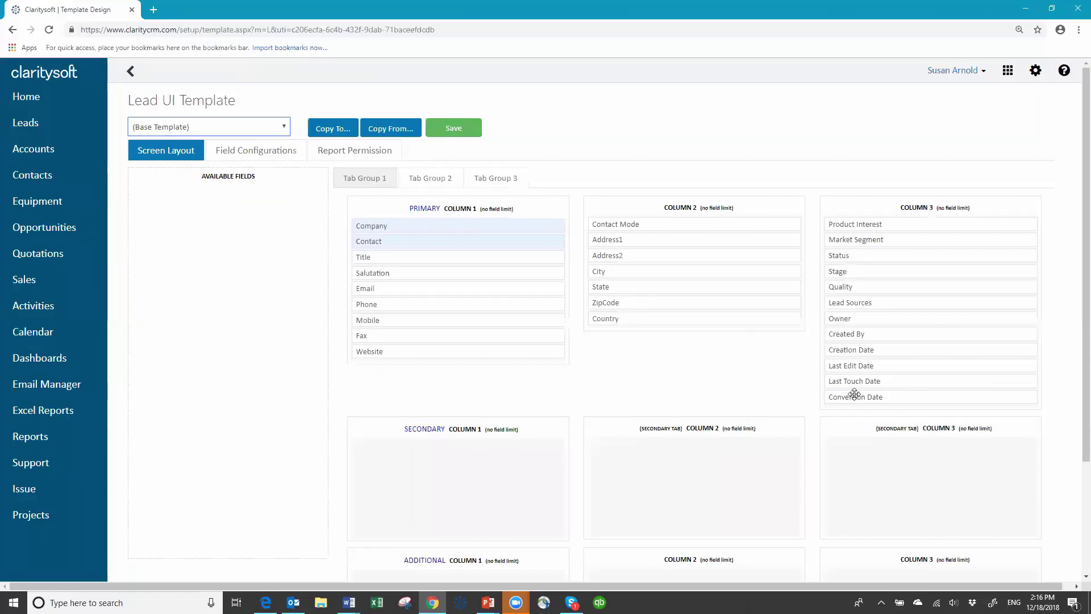
# Step: Save the lead base template with Conversion Date placed in primary column 3, and return to the Leads list
pyautogui.moveTo(854, 395); pyautogui.dragTo(893, 395)
pyautogui.click(455, 129)
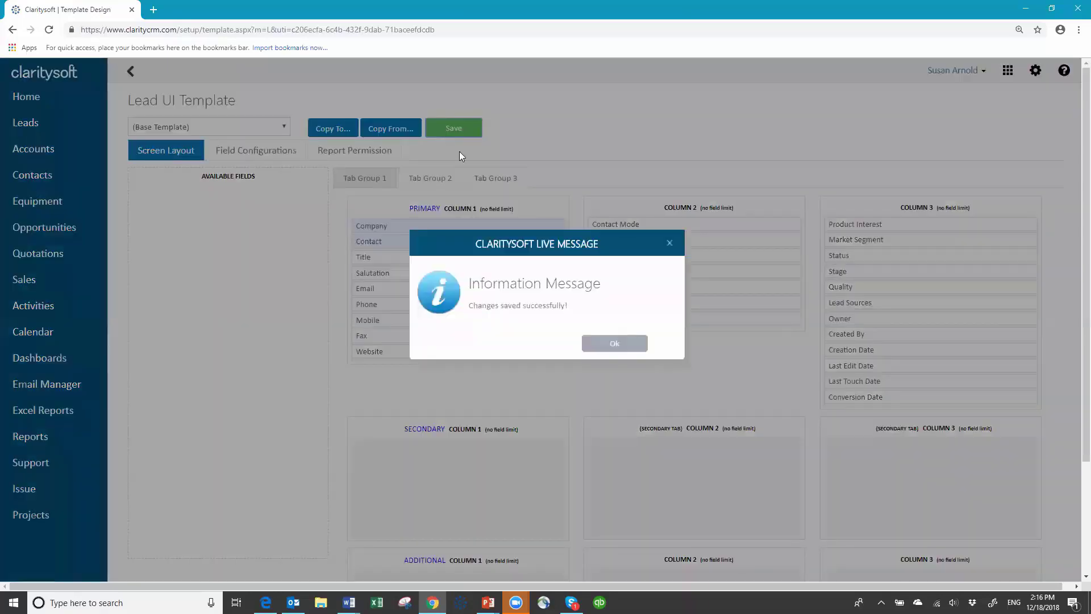
pyautogui.click(614, 344)
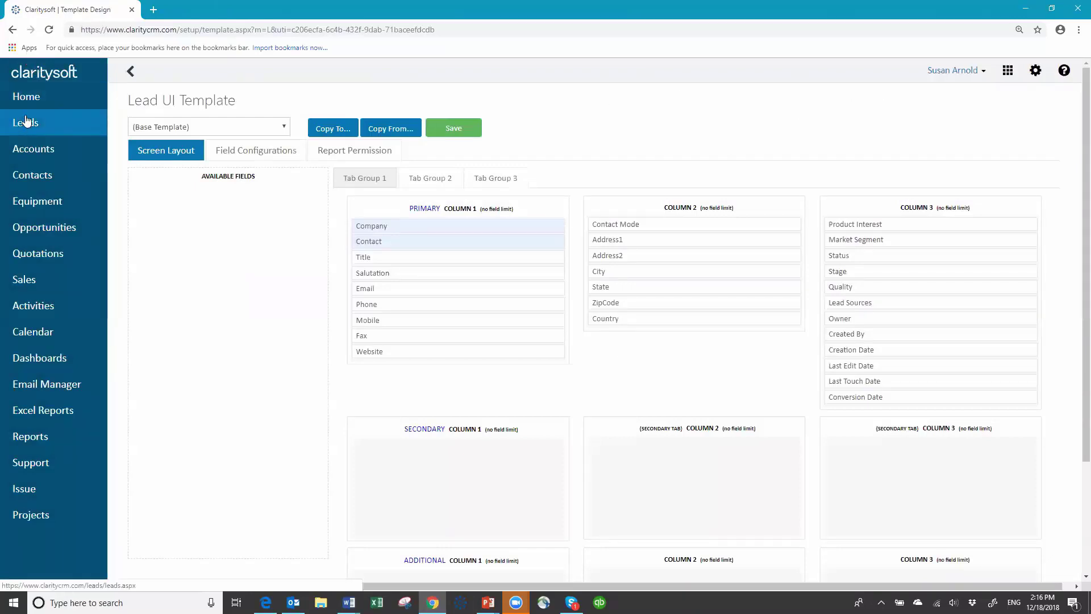
pyautogui.click(131, 72)
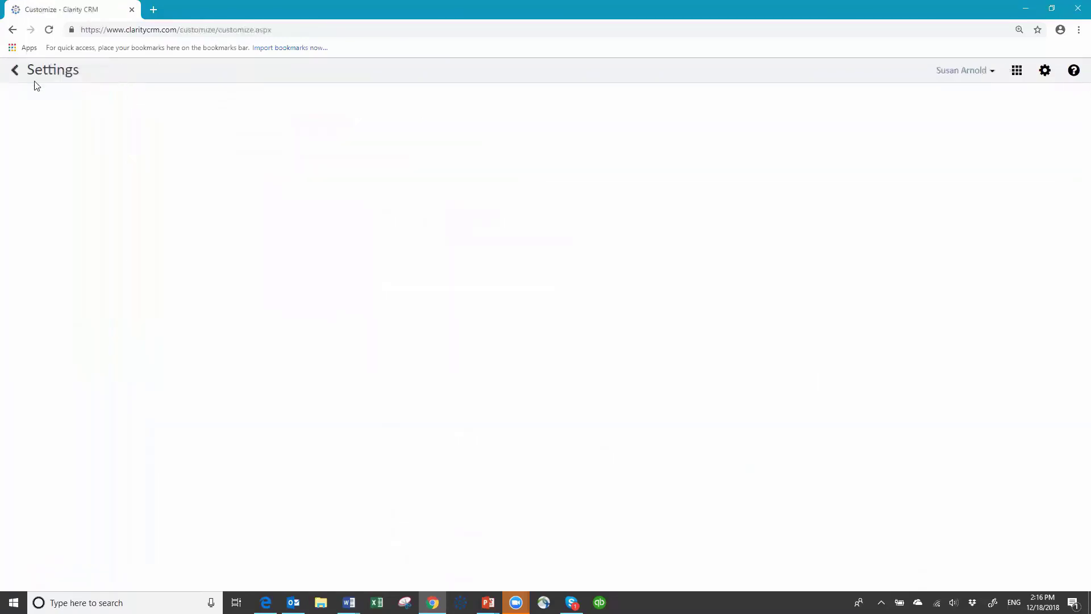
pyautogui.click(17, 73)
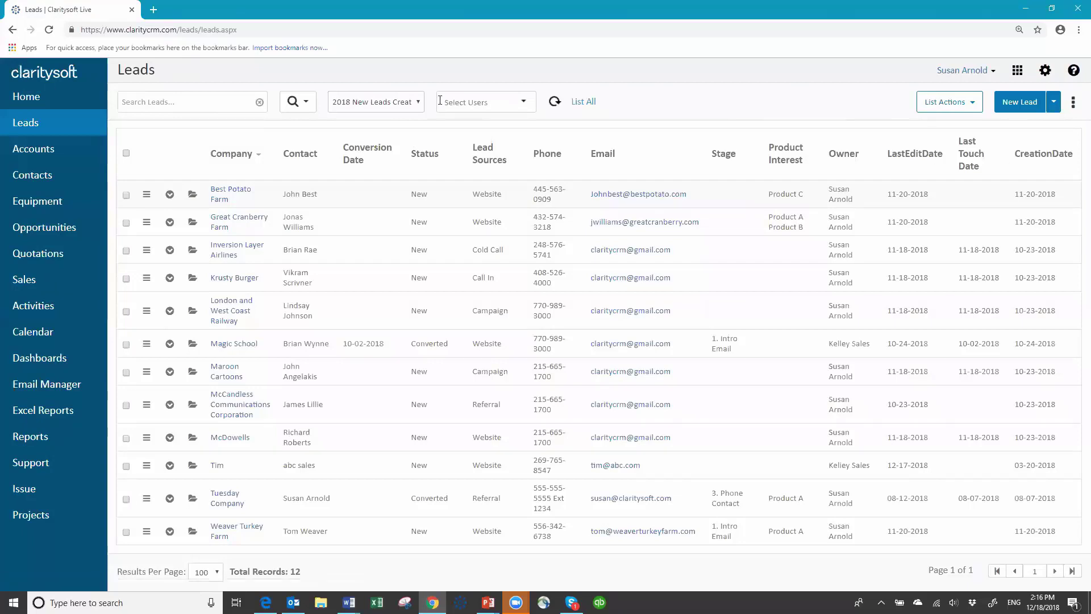
# Step: Show the Sales list with the Order Date 2018 view
pyautogui.click(31, 281)
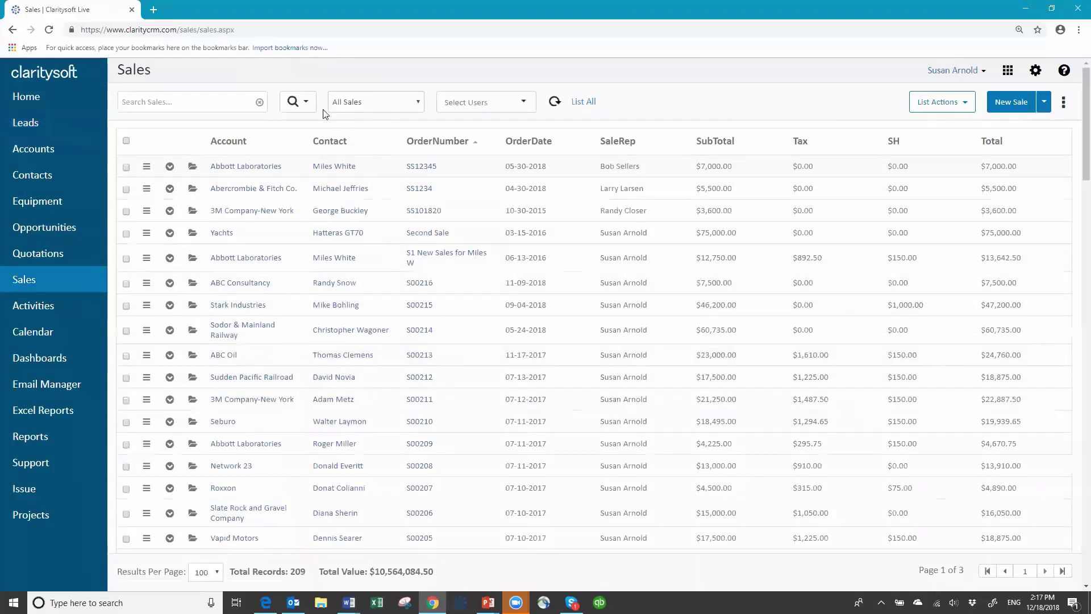
pyautogui.click(420, 104)
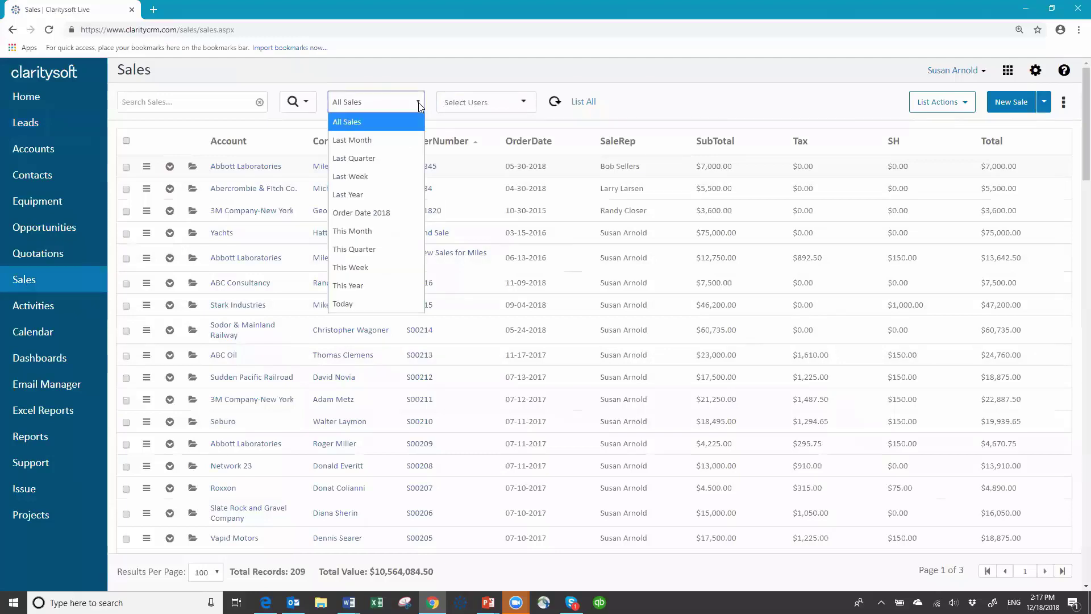
pyautogui.click(380, 213)
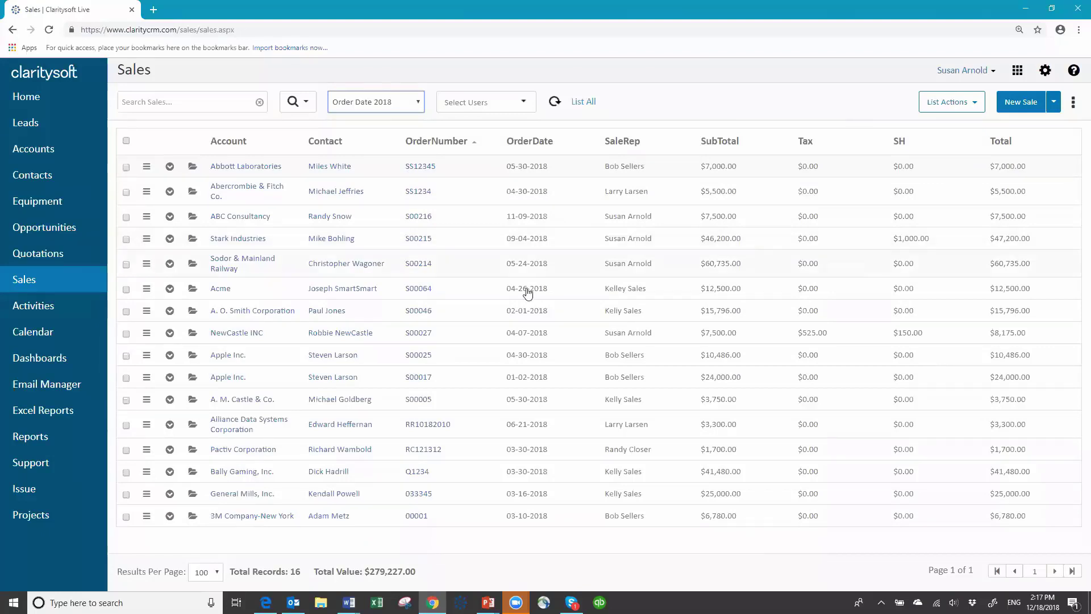
# Step: Create a new report on the Sales module and make it a Time based Report
pyautogui.click(23, 438)
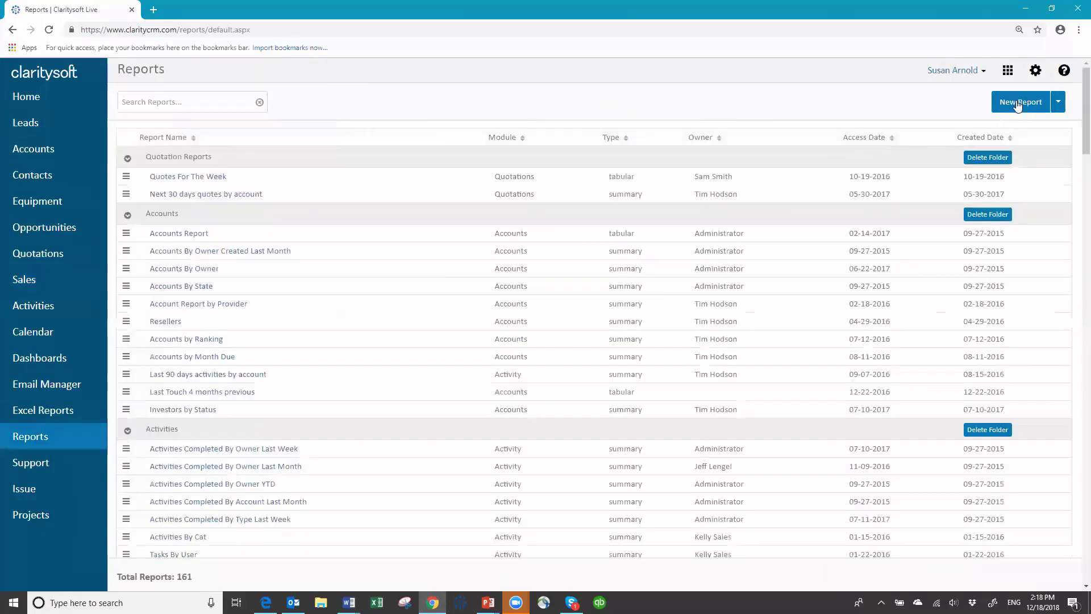
pyautogui.click(1017, 104)
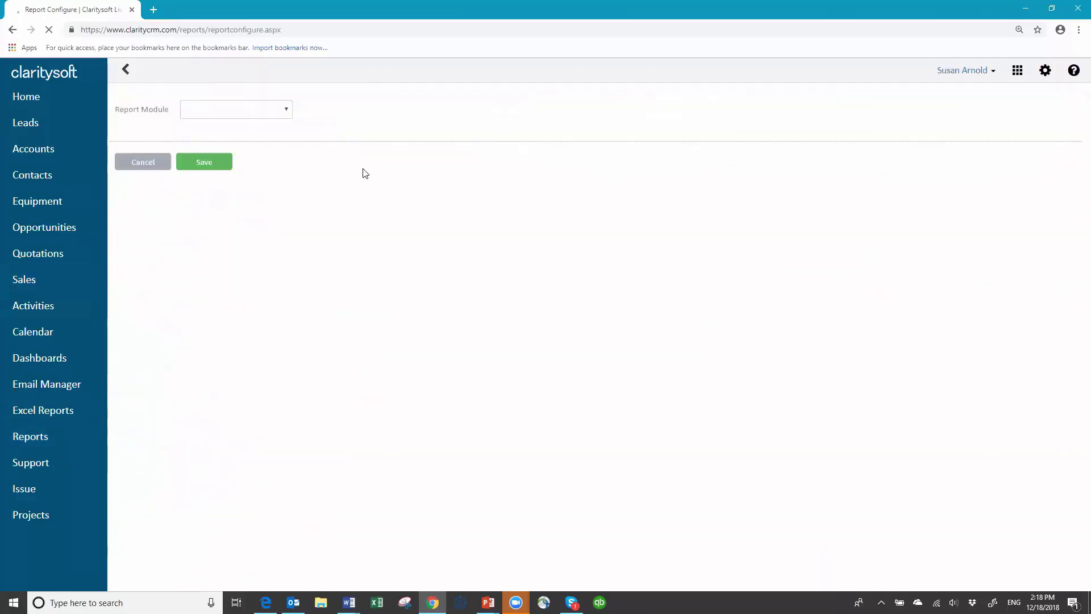
pyautogui.click(267, 147)
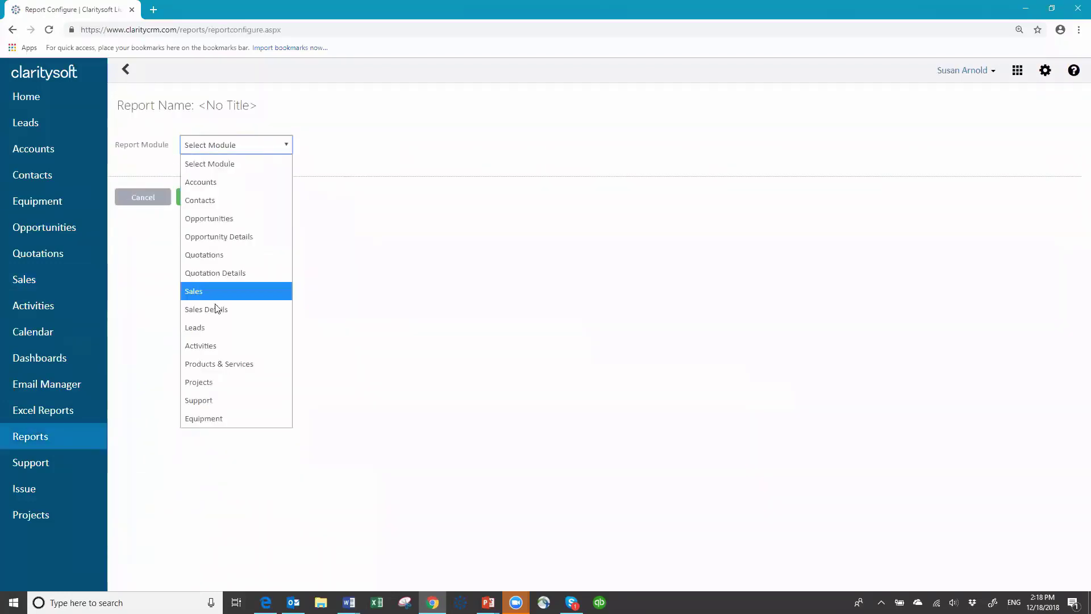
pyautogui.click(205, 291)
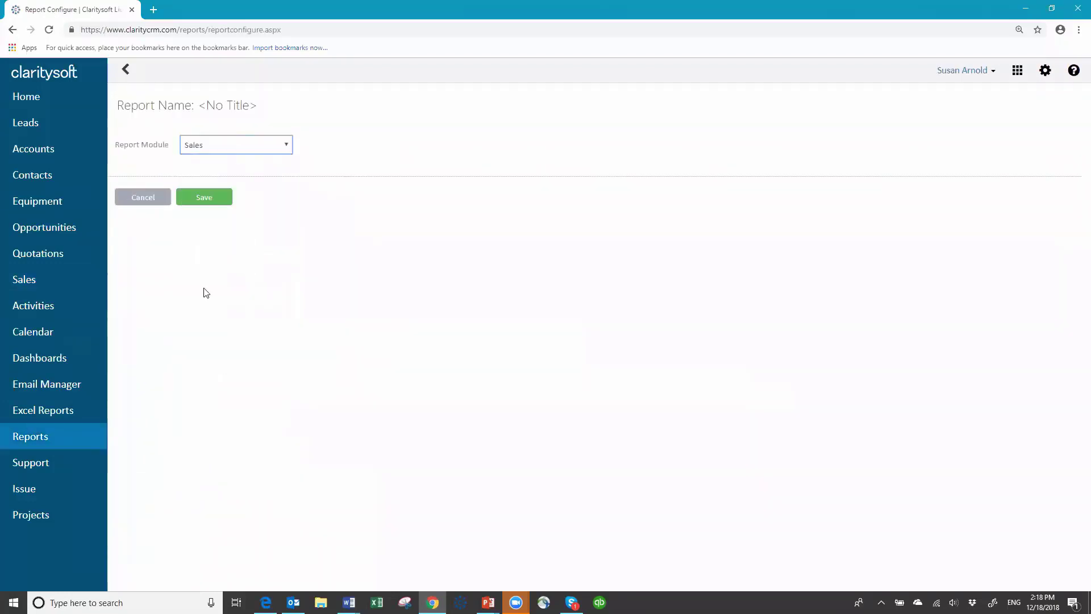
pyautogui.click(204, 200)
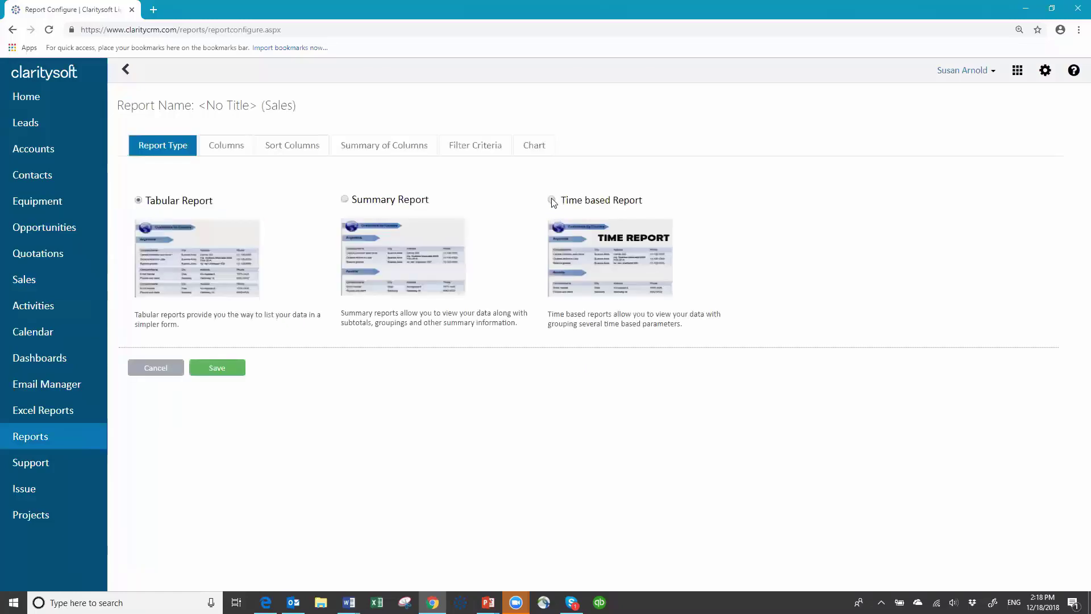
pyautogui.click(551, 201)
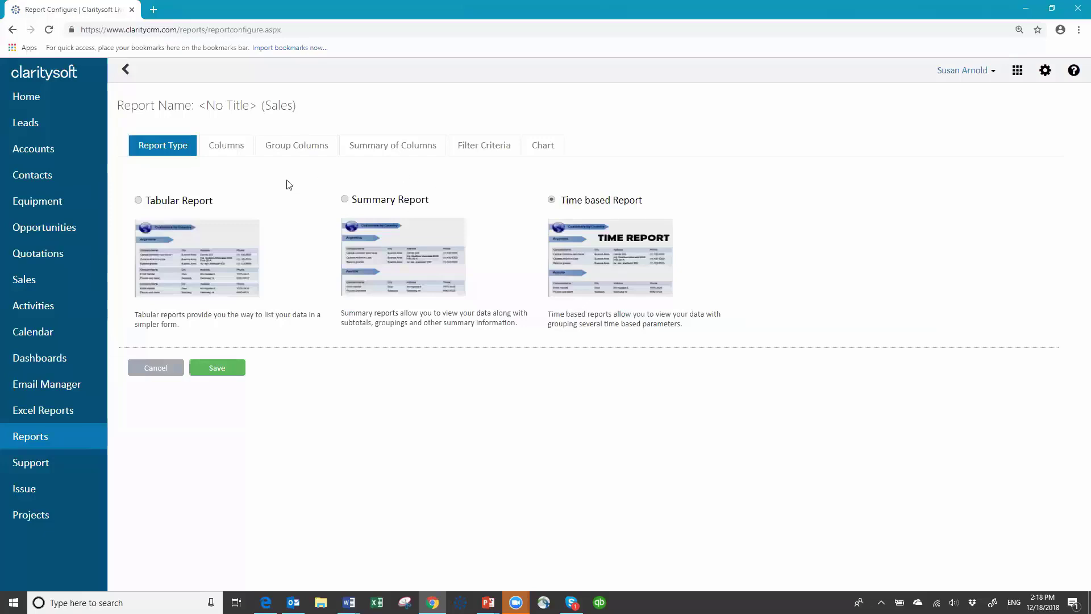
# Step: Add Account, OrderDate, SubTotal and Term to the sales report's selected columns
pyautogui.click(222, 150)
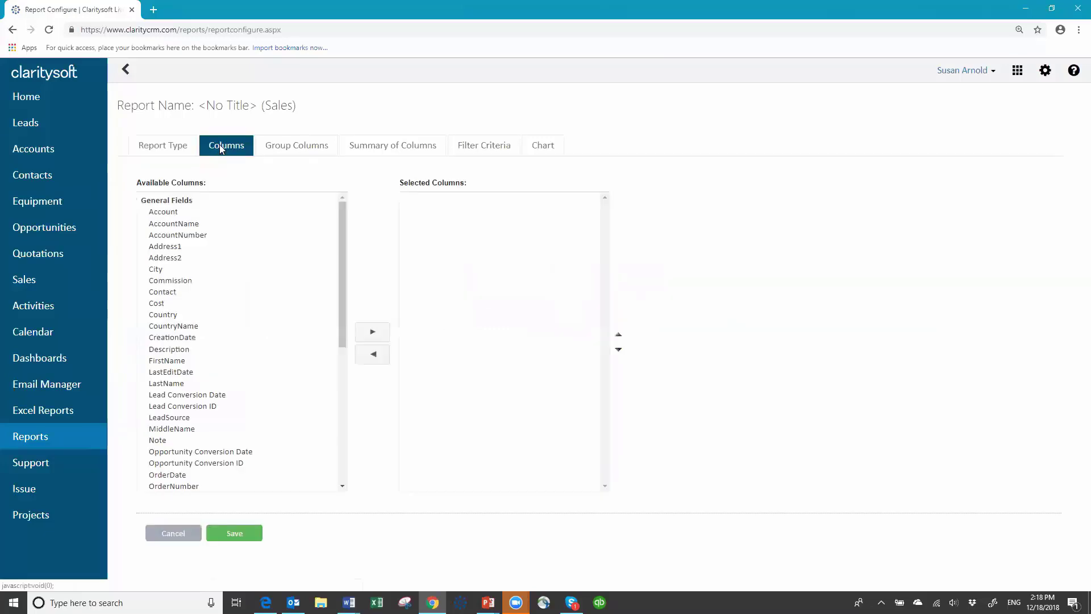
pyautogui.click(163, 215)
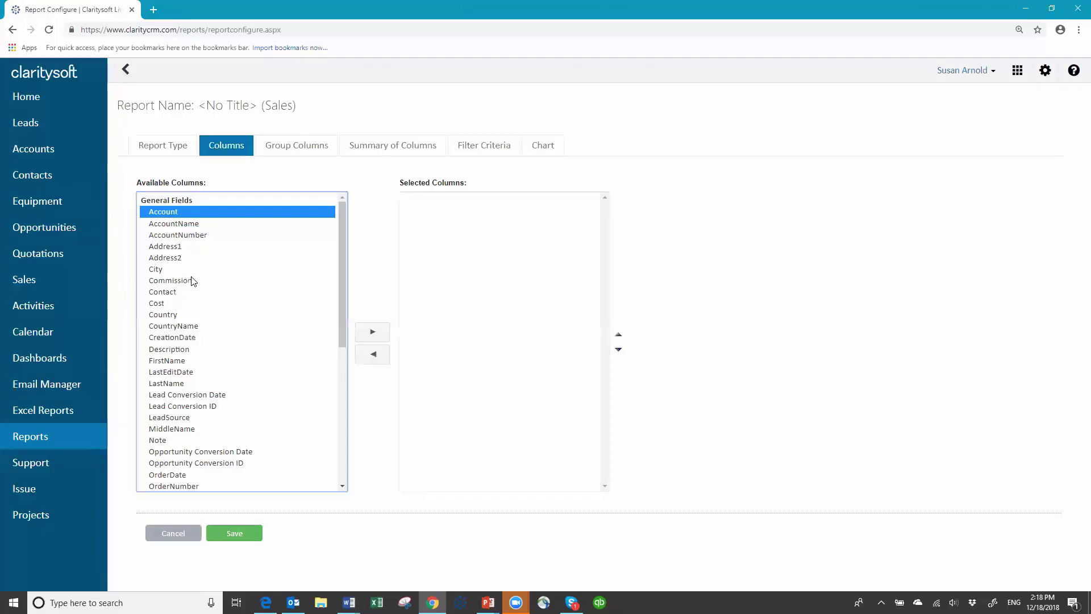
pyautogui.keyDown('ctrl'); pyautogui.click(173, 476); pyautogui.keyUp('ctrl')
pyautogui.click(377, 336)
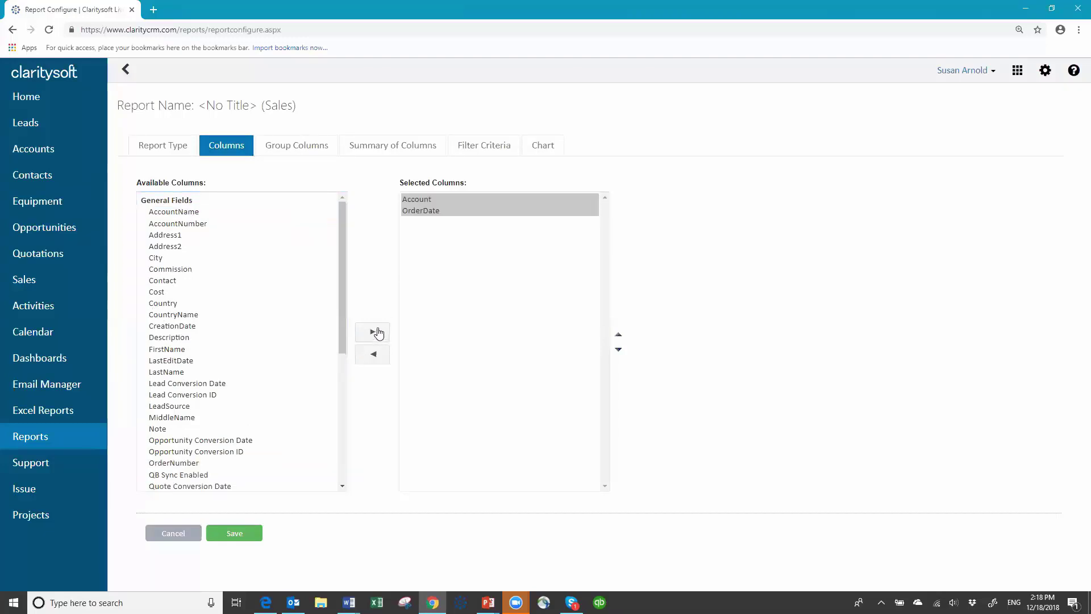
pyautogui.scroll(-4, 170, 418)
pyautogui.click(164, 418)
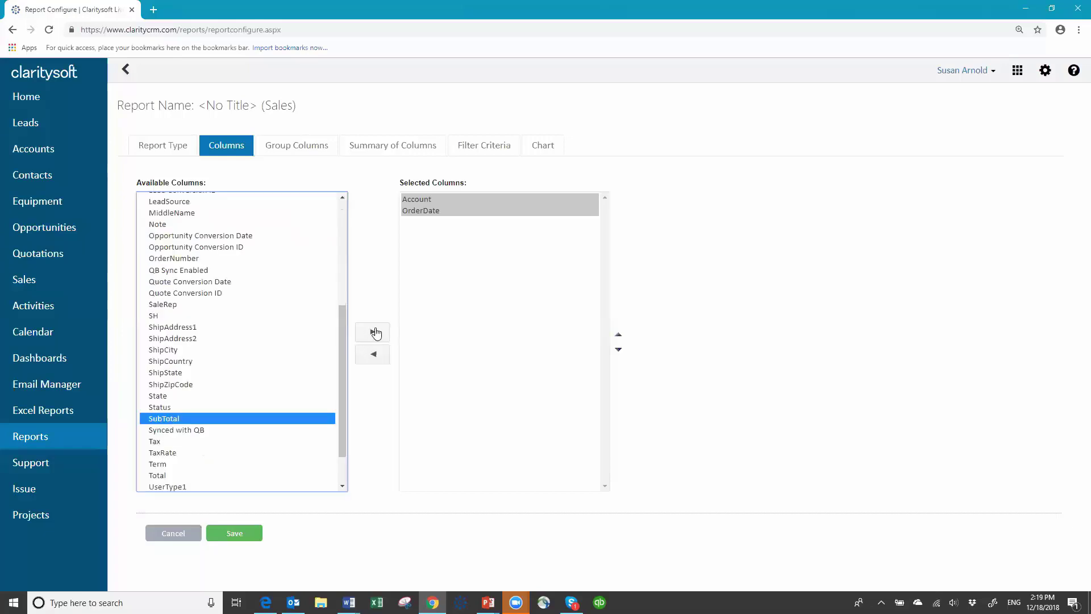
pyautogui.click(374, 333)
pyautogui.click(163, 453)
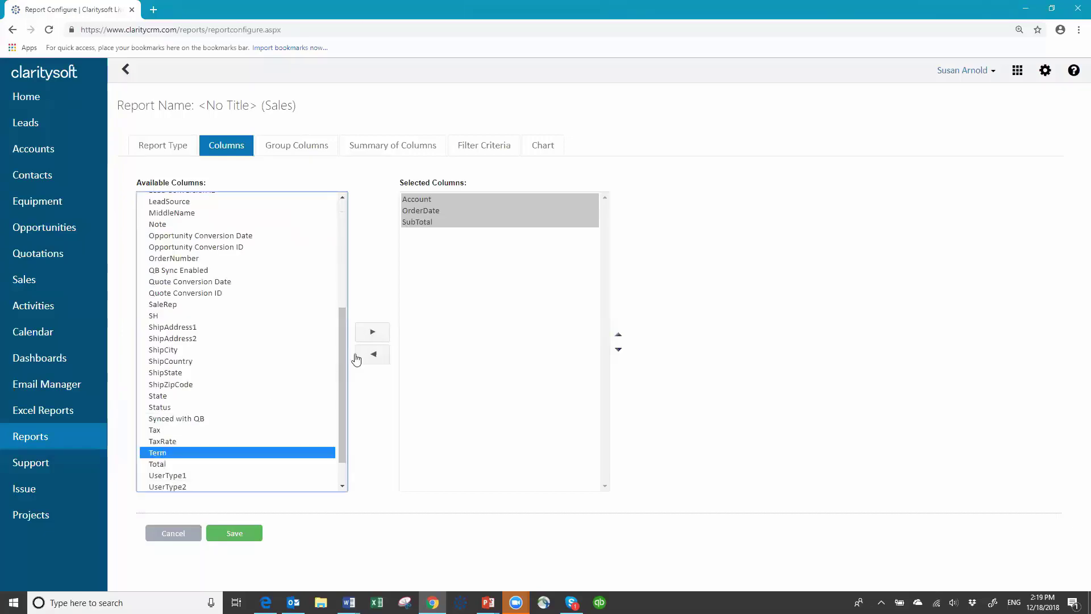
pyautogui.click(374, 333)
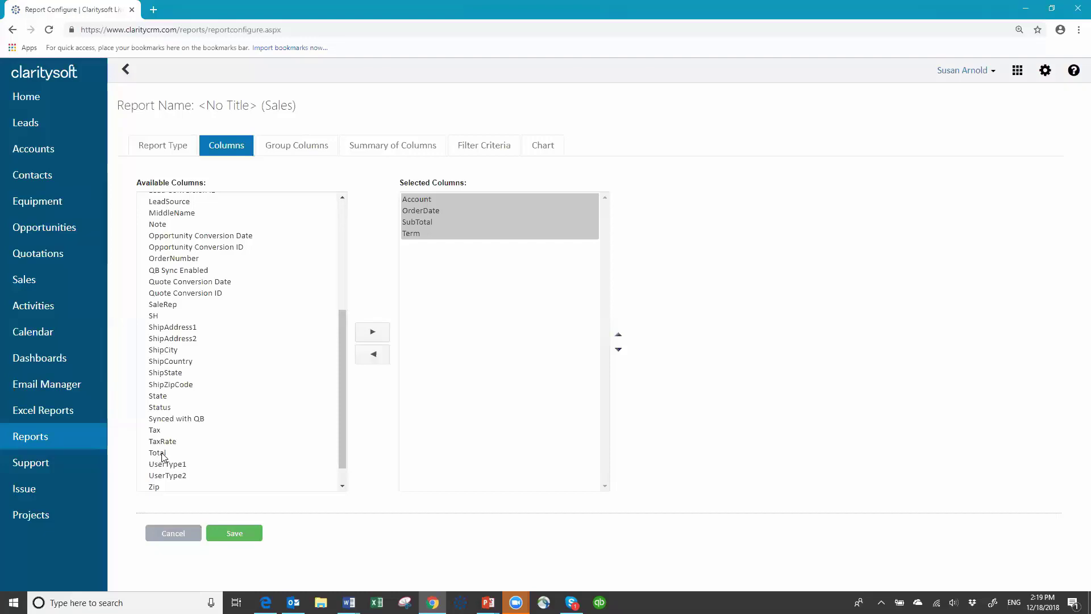
# Step: Add State to the report's selected columns and move it up to directly below Account
pyautogui.moveTo(342, 458)
pyautogui.mouseDown()
pyautogui.moveTo(345, 476)
pyautogui.moveTo(347, 452)
pyautogui.mouseUp()
pyautogui.click(236, 418)
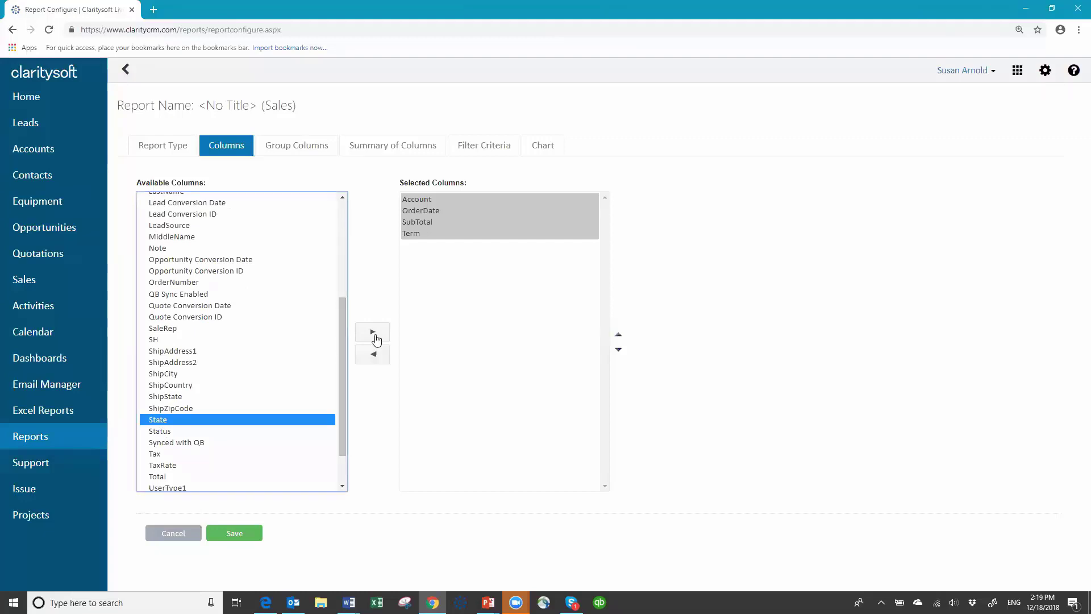
pyautogui.click(372, 332)
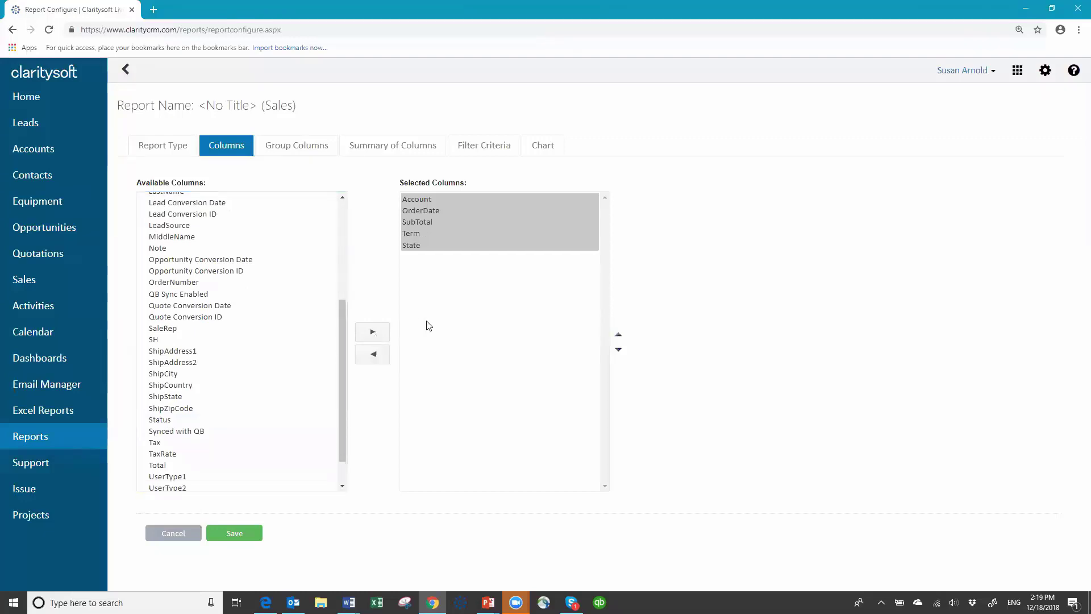
pyautogui.click(470, 245)
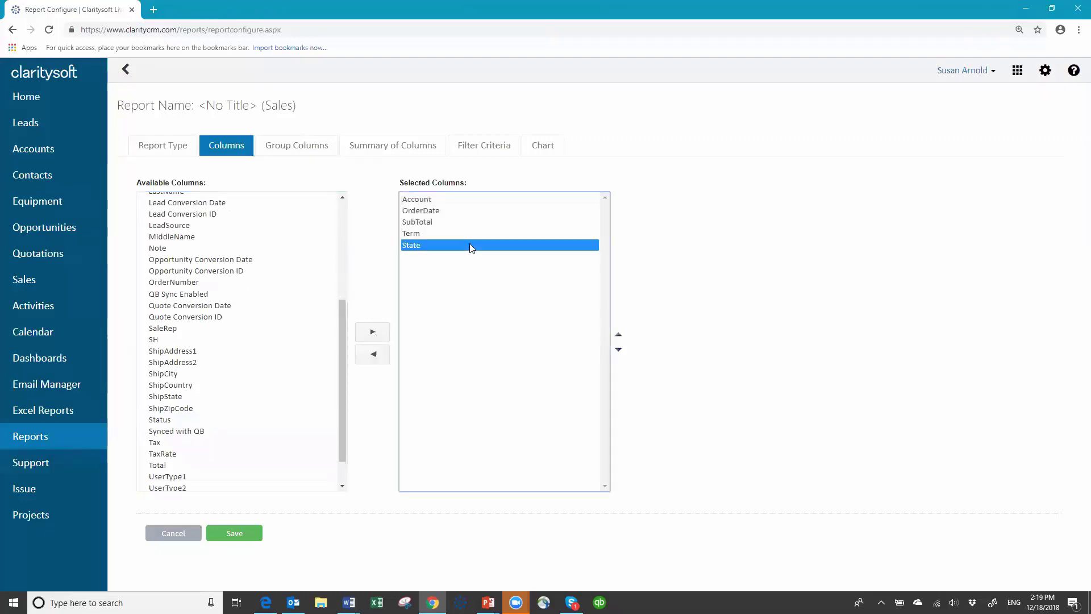
pyautogui.click(619, 337)
pyautogui.click(618, 337)
pyautogui.click(619, 337)
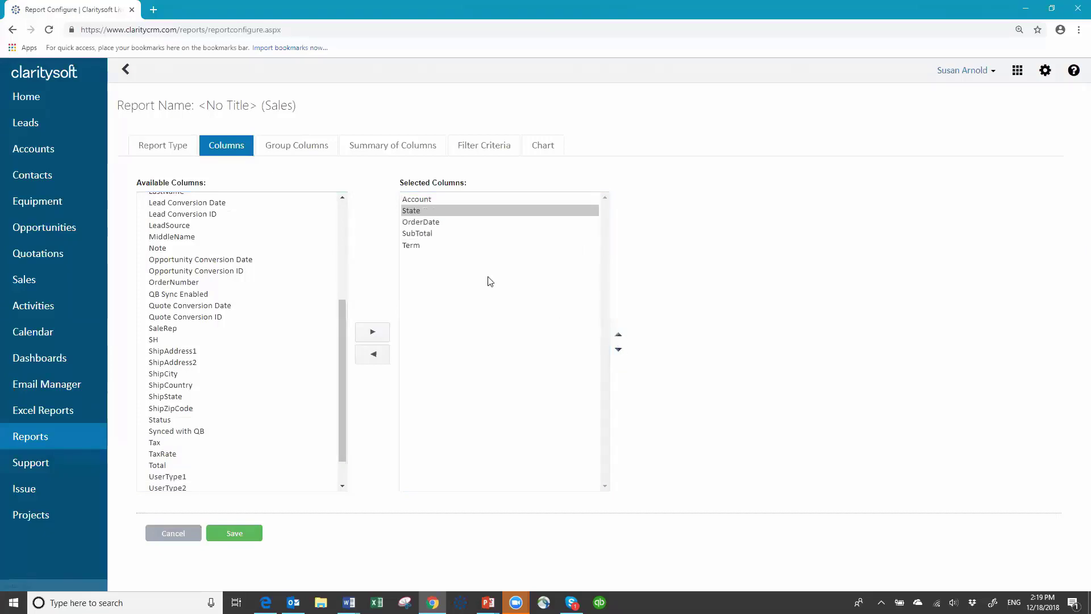
# Step: Reorder the report's selected columns so that OrderDate comes first and Term sits directly above SubTotal
pyautogui.click(438, 227)
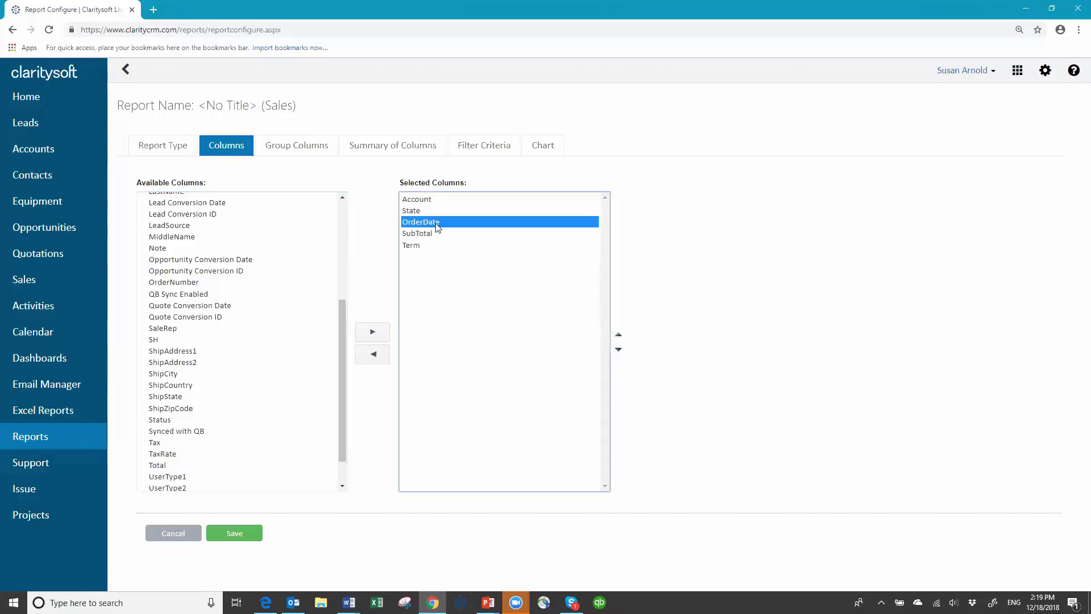
pyautogui.click(619, 337)
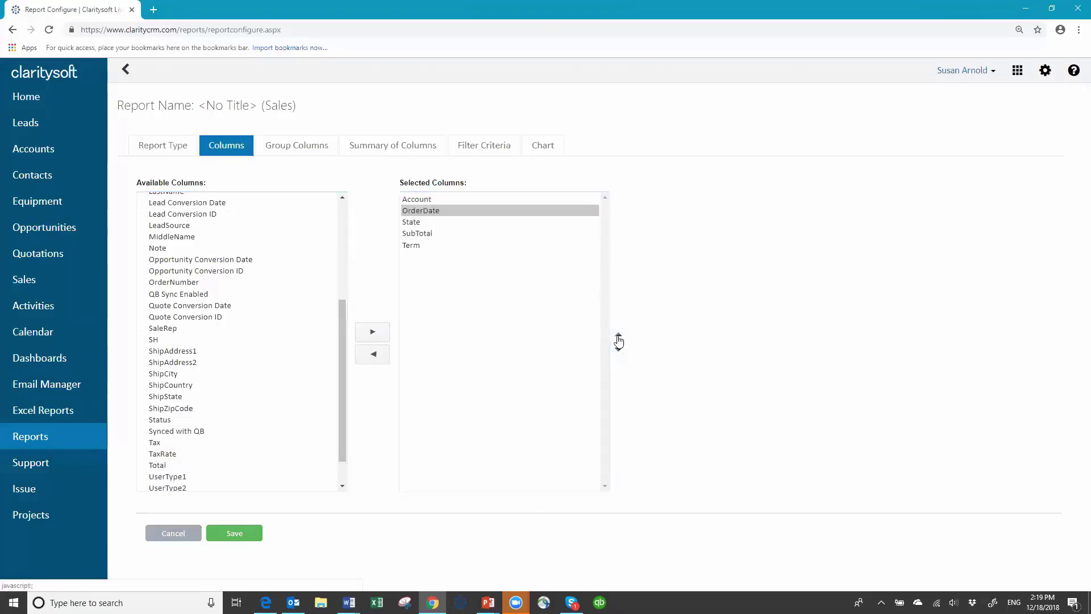
pyautogui.click(619, 337)
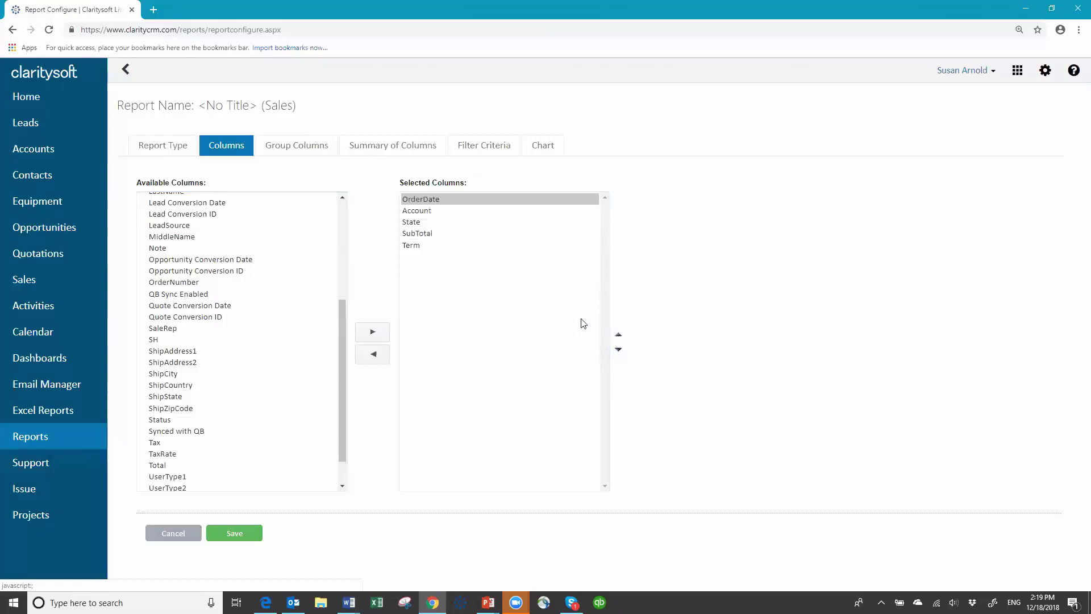
pyautogui.click(418, 246)
pyautogui.click(618, 334)
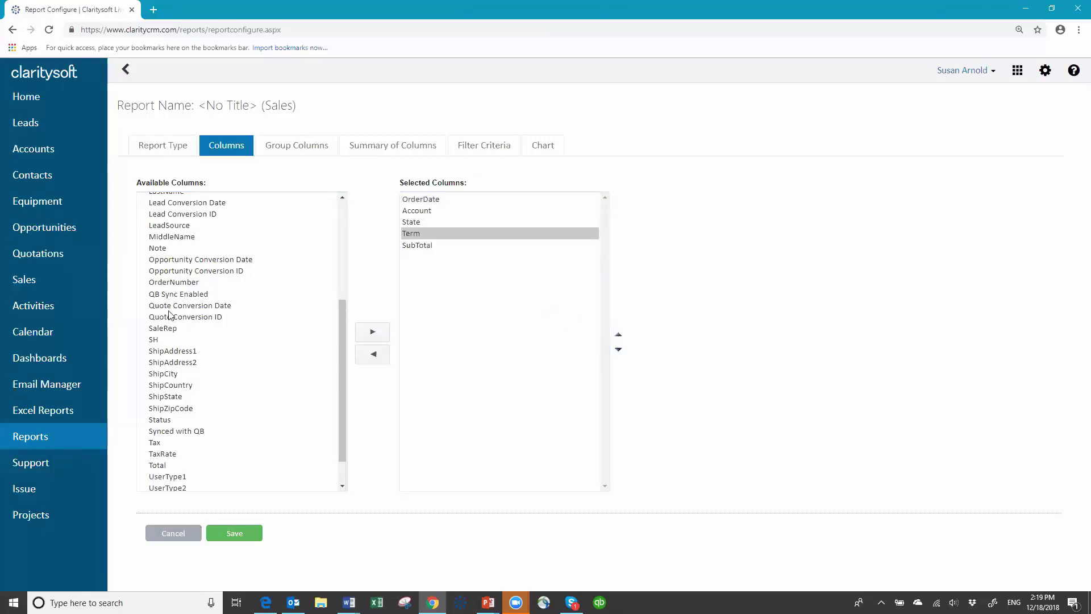
# Step: Add SaleRep to the selected columns directly above Term and check the remaining available columns
pyautogui.click(164, 329)
pyautogui.click(372, 332)
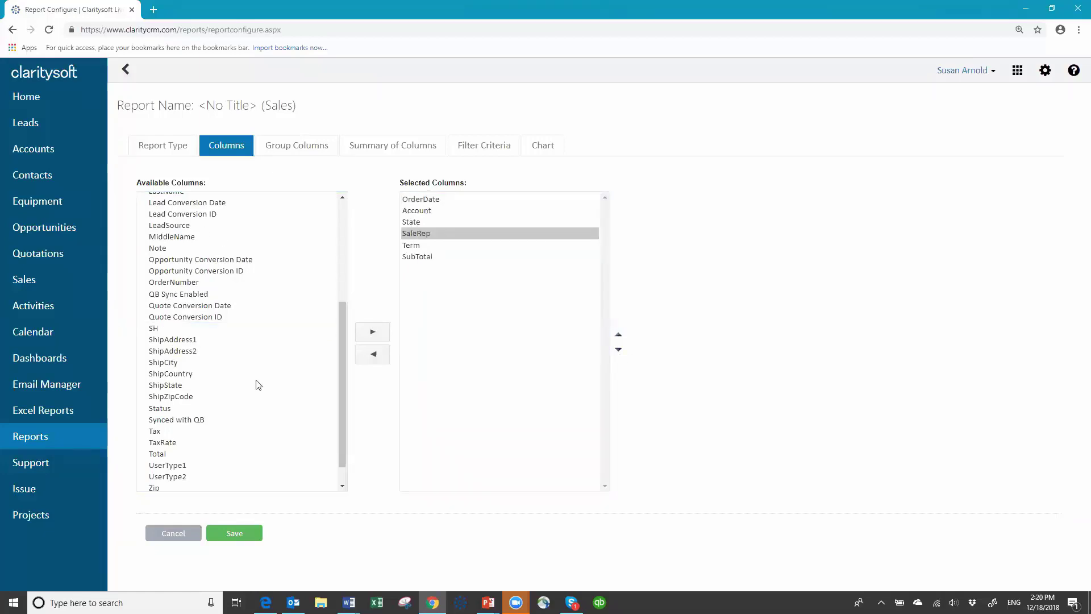
pyautogui.moveTo(340, 435); pyautogui.dragTo(343, 470)
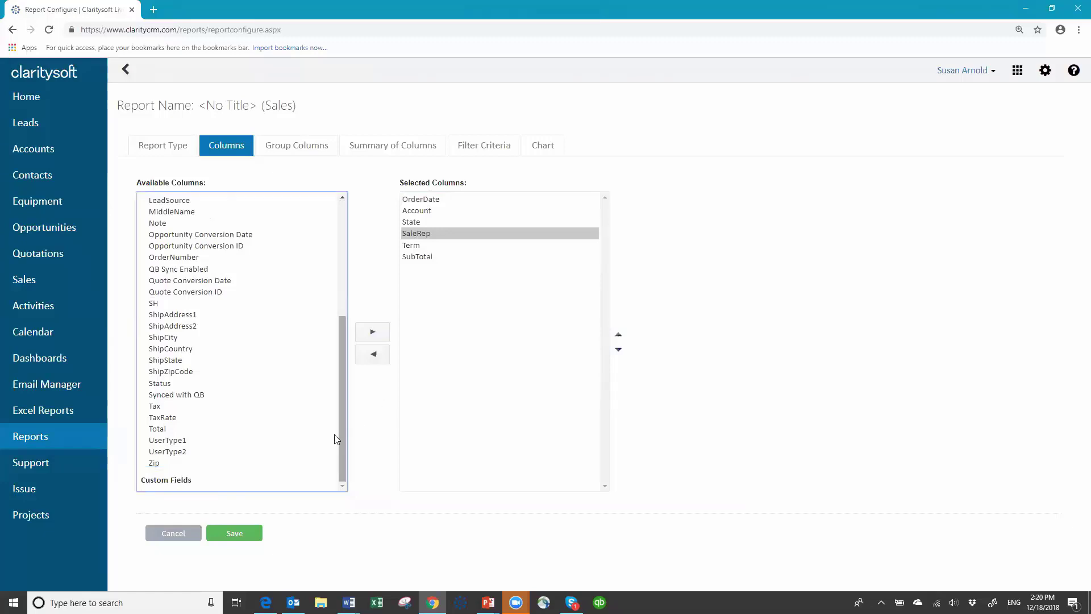
pyautogui.moveTo(344, 442); pyautogui.dragTo(372, 453)
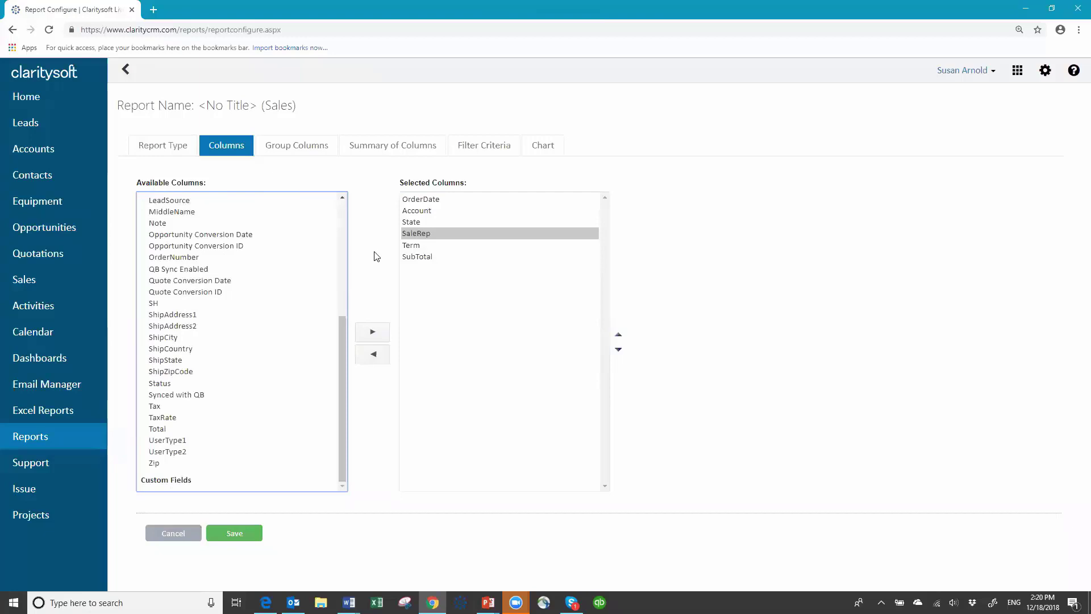
# Step: Group the report by Month ascending with SubTotal sums and total number of records, and add an overall SubTotal sum
pyautogui.click(288, 148)
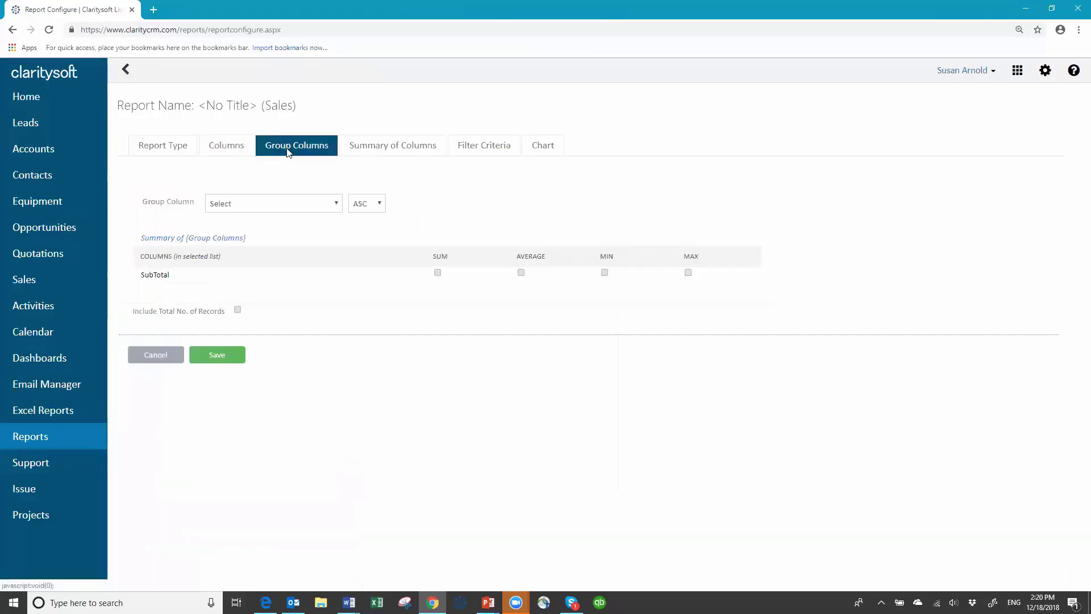
pyautogui.click(336, 204)
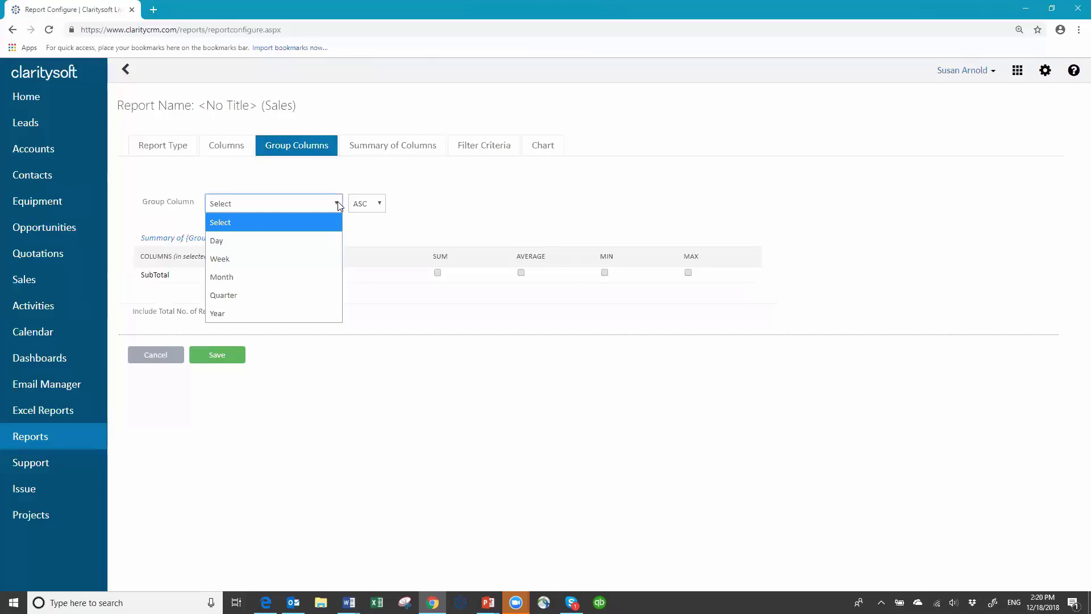
pyautogui.click(255, 276)
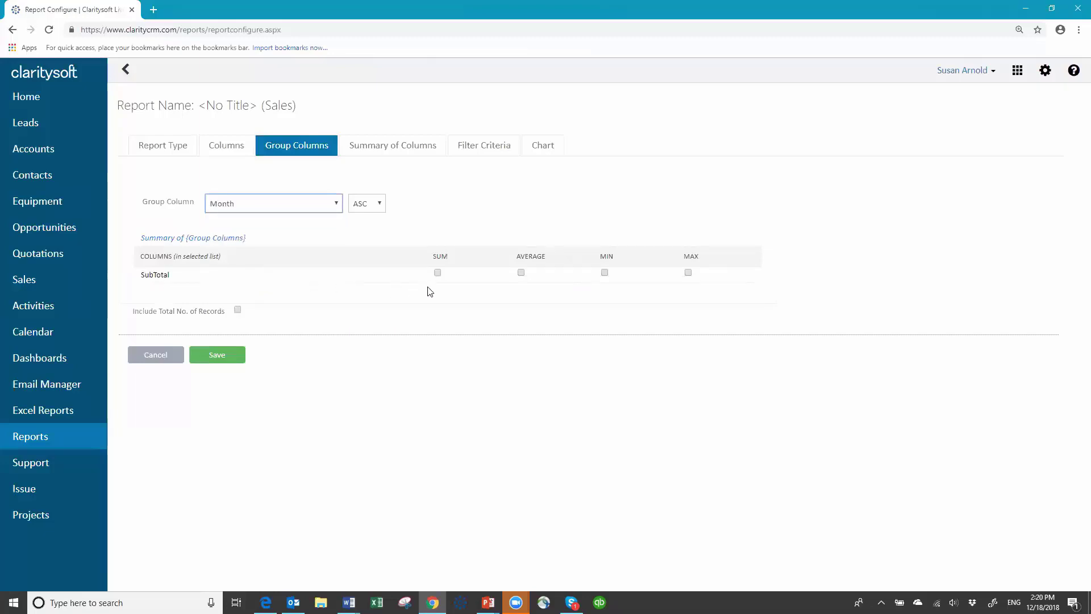
pyautogui.click(438, 273)
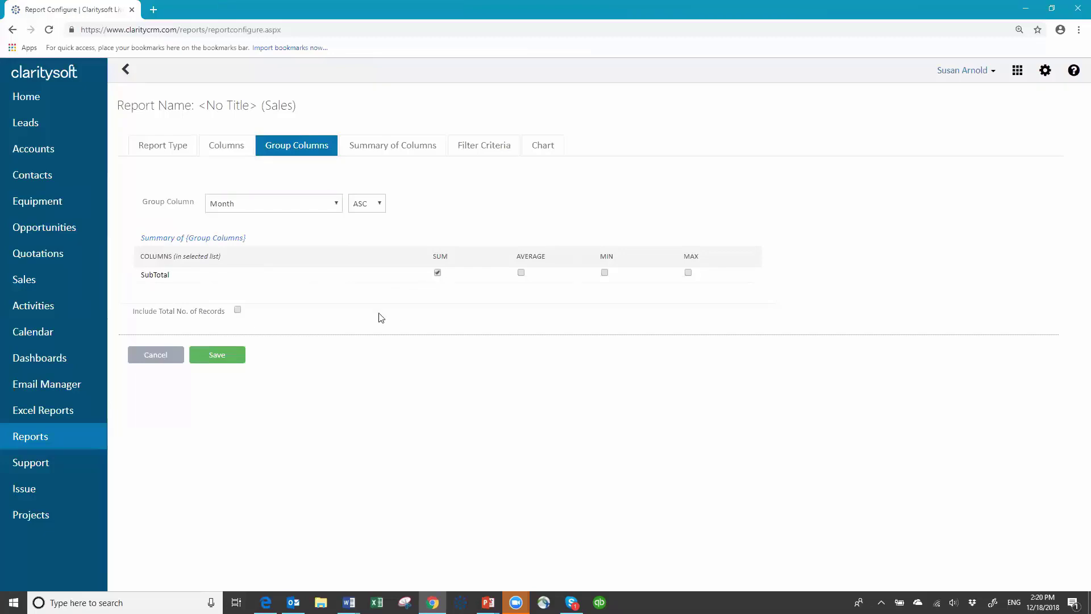
pyautogui.click(238, 311)
pyautogui.click(404, 152)
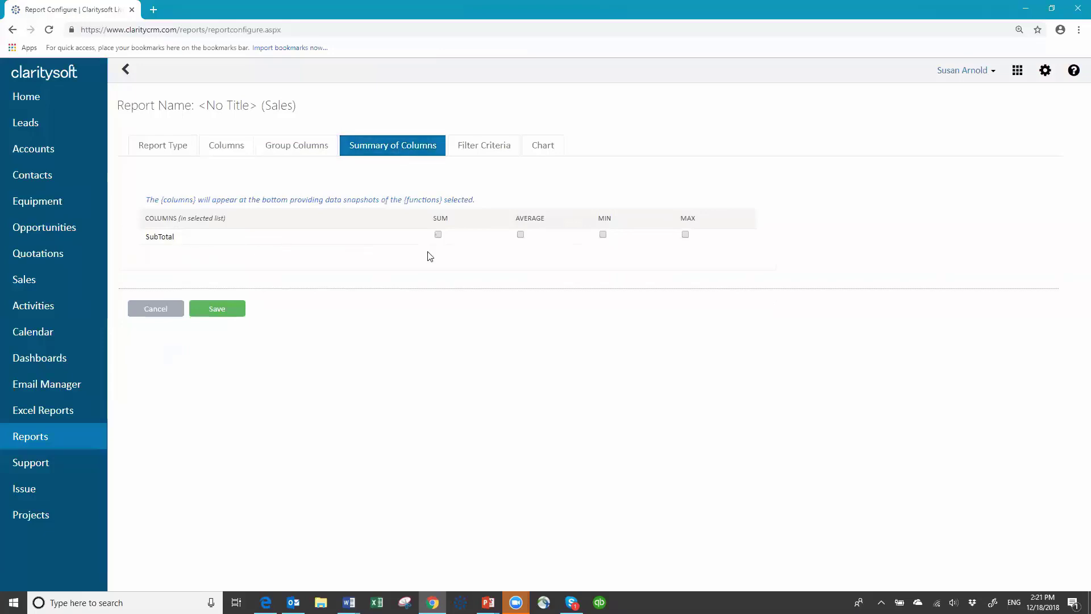
pyautogui.click(438, 234)
# Step: Filter the report on OrderDate with a date range from 01-01-2018 to 12-31-2018
pyautogui.click(486, 146)
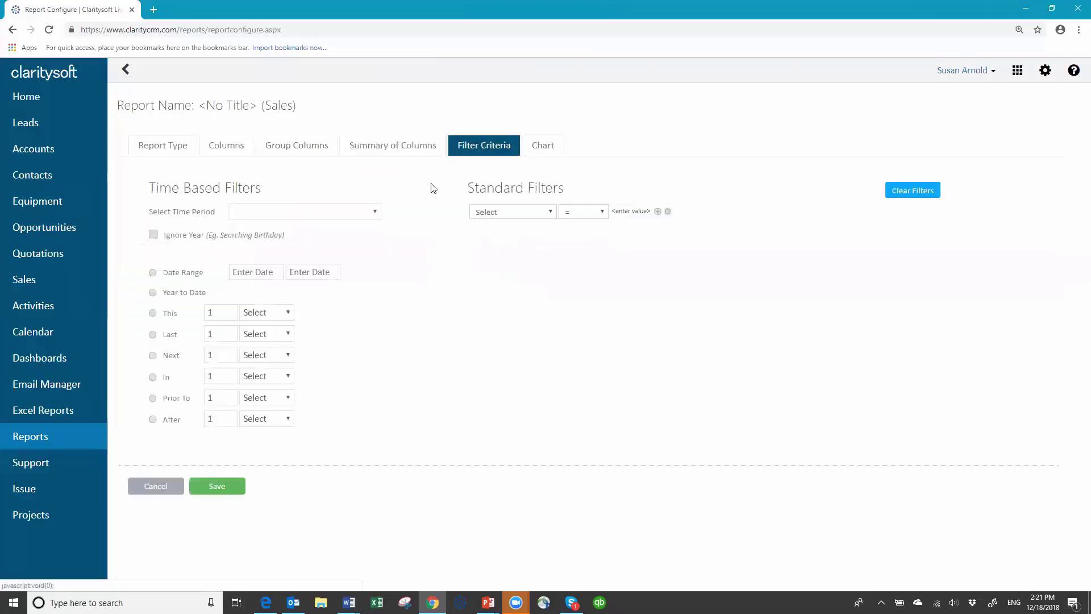
pyautogui.click(375, 212)
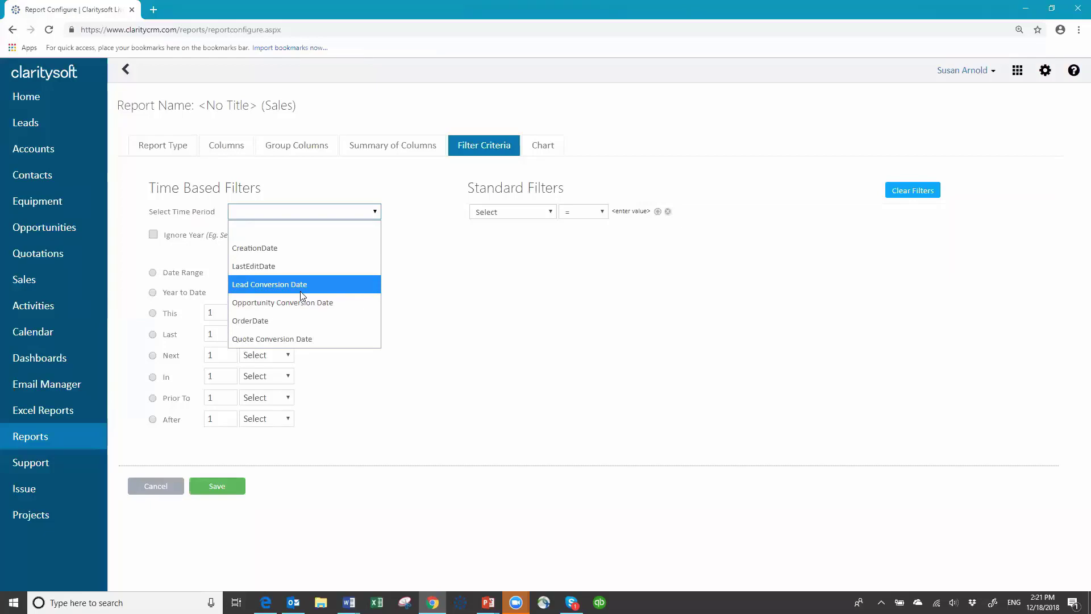
pyautogui.click(293, 322)
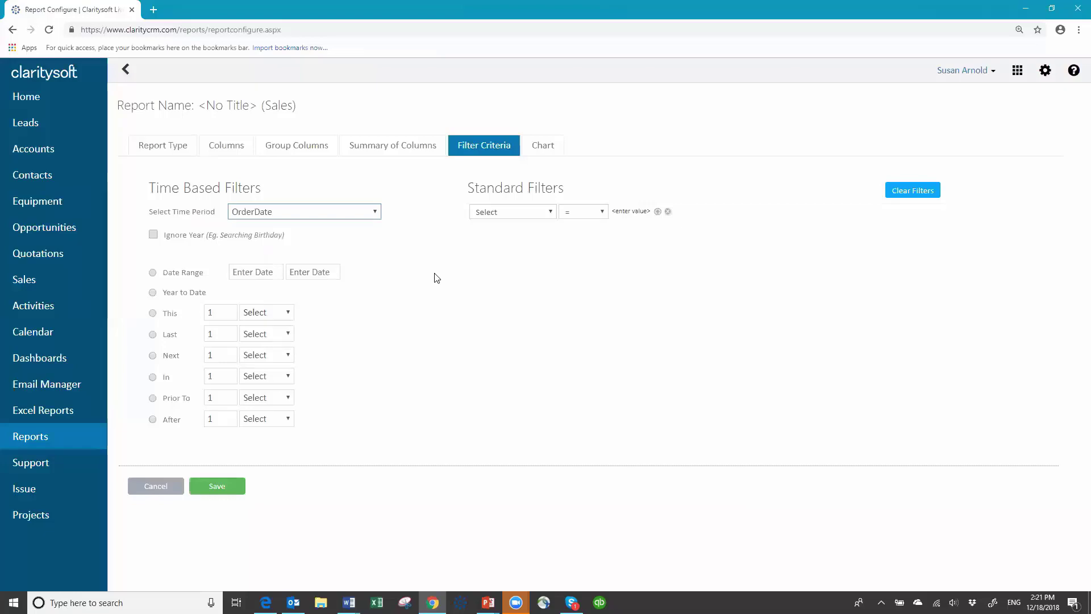
pyautogui.click(152, 273)
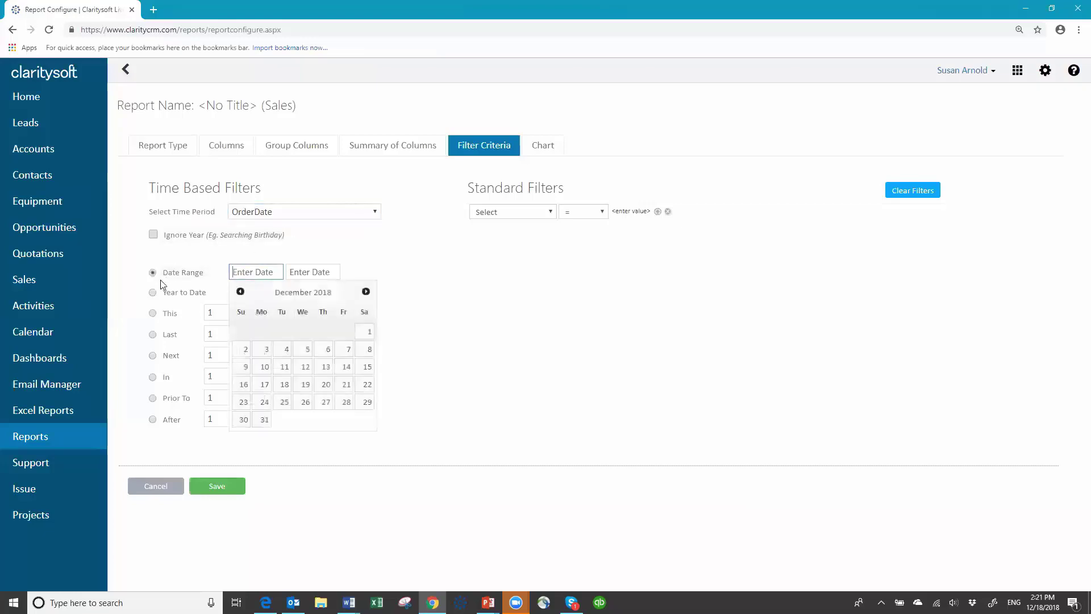
pyautogui.click(260, 271)
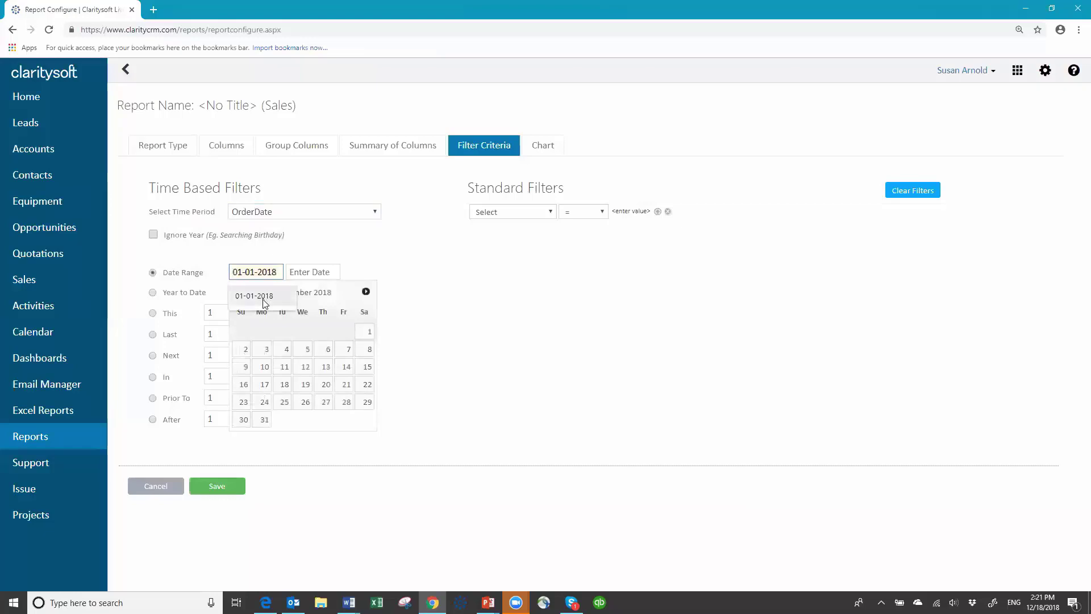
pyautogui.click(264, 294)
pyautogui.click(327, 272)
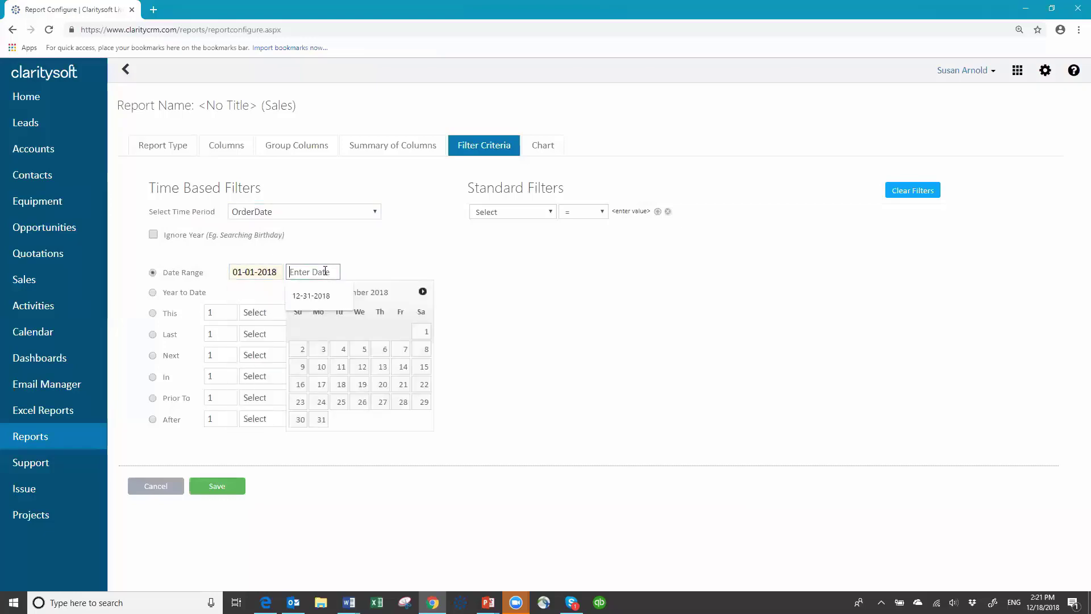
pyautogui.click(311, 300)
pyautogui.click(496, 300)
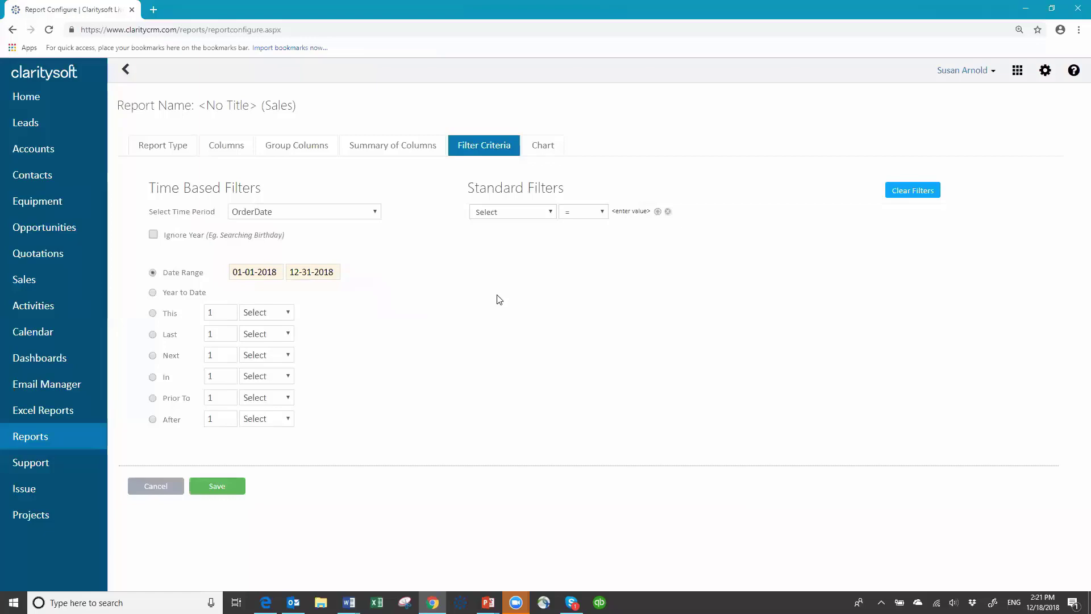
# Step: Save the report as "2018 Sales by Month" in the user's own named reports folder
pyautogui.click(224, 488)
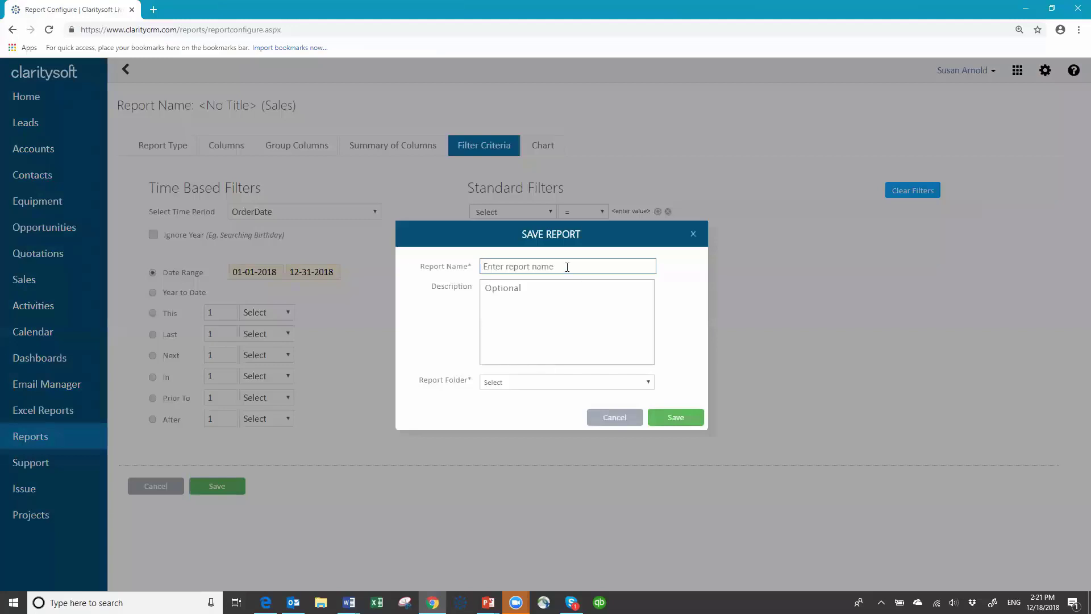
pyautogui.write('2018 Sales by Month')
pyautogui.click(647, 382)
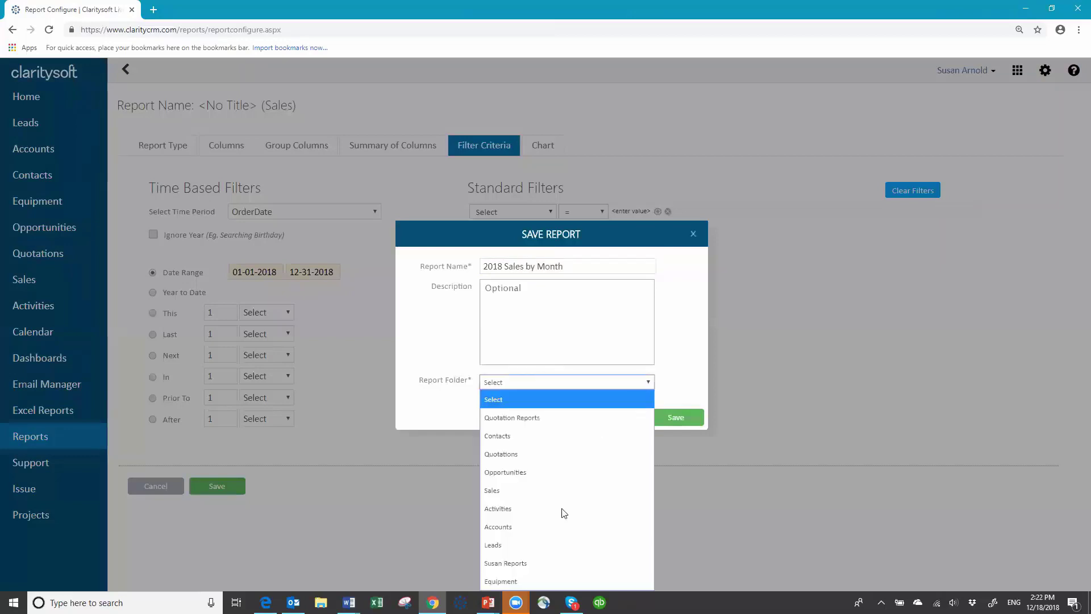
pyautogui.click(531, 562)
pyautogui.click(677, 417)
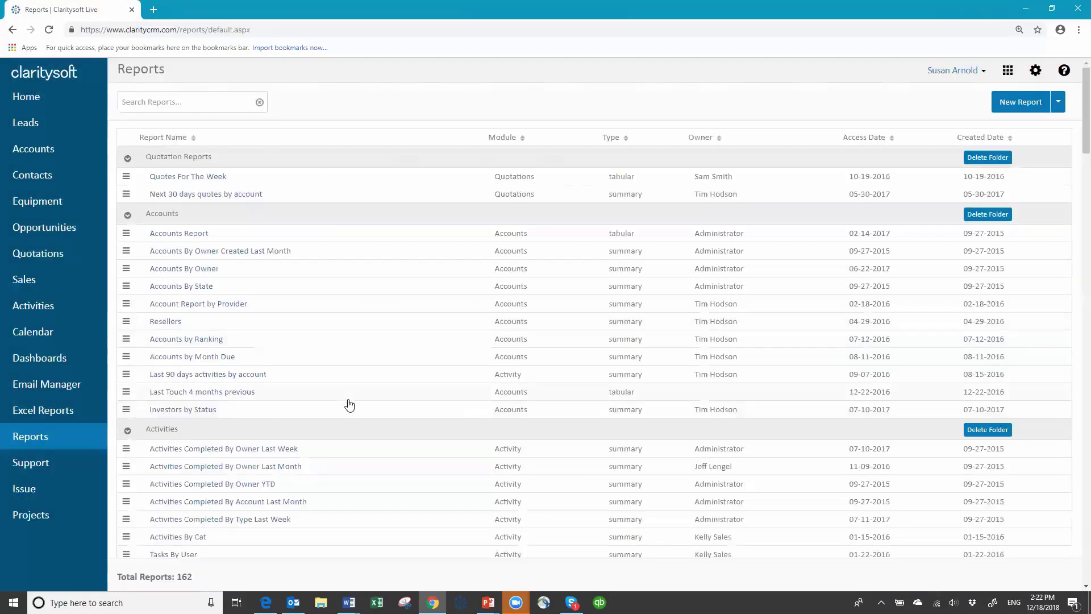
# Step: Open the newly saved 2018 Sales by Month report, the last entry in the user's own reports folder
pyautogui.scroll(-10, 347, 398)
pyautogui.scroll(-15, 348, 393)
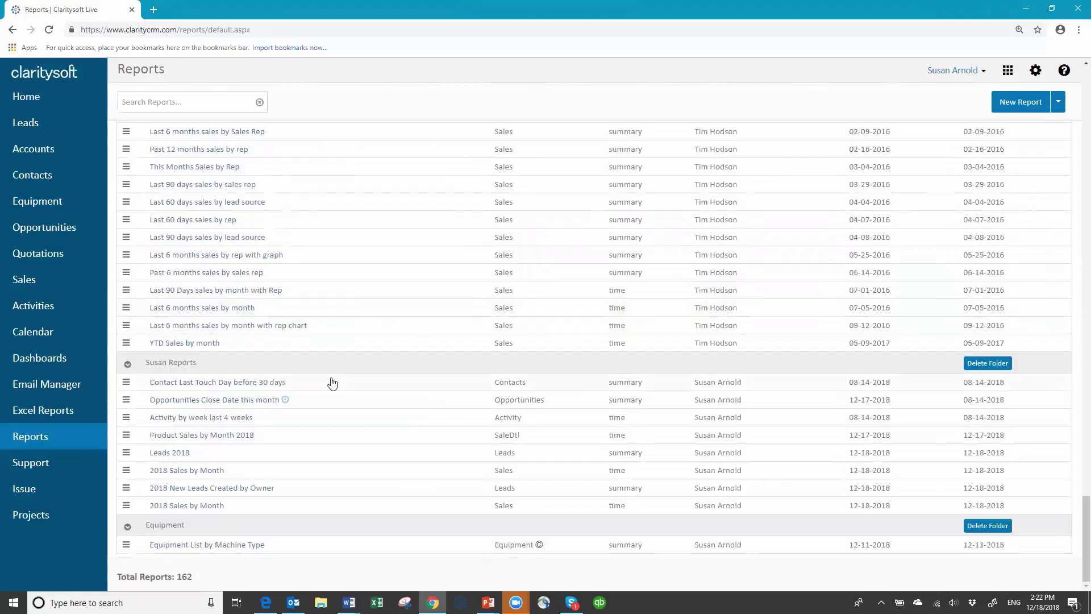
pyautogui.click(183, 508)
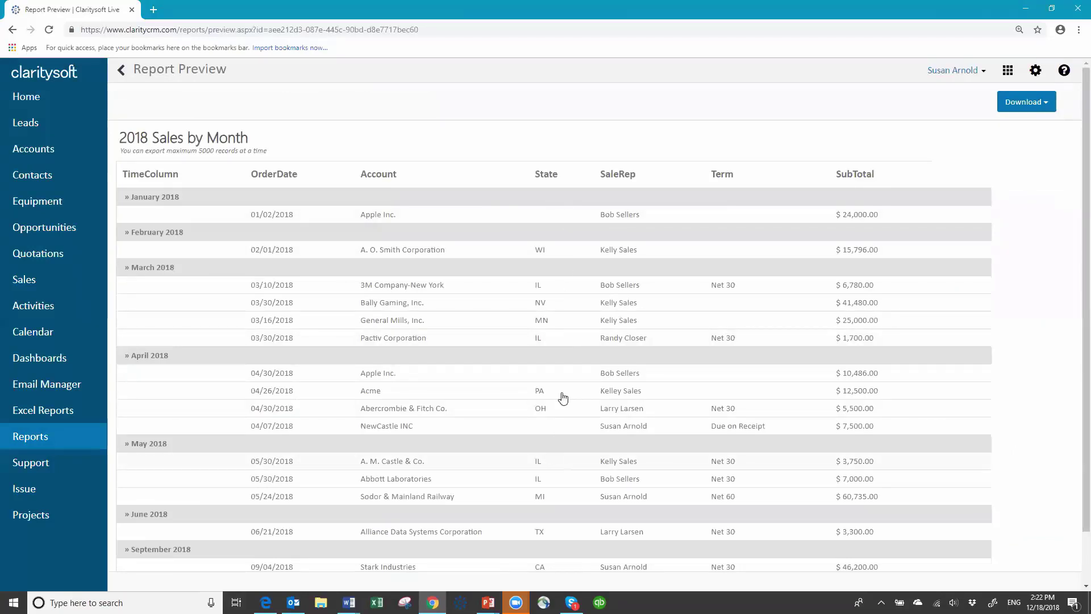
# Step: Download the 2018 Sales by Month report as an Excel workbook and open it in Excel with editing enabled
pyautogui.click(1044, 109)
pyautogui.click(985, 129)
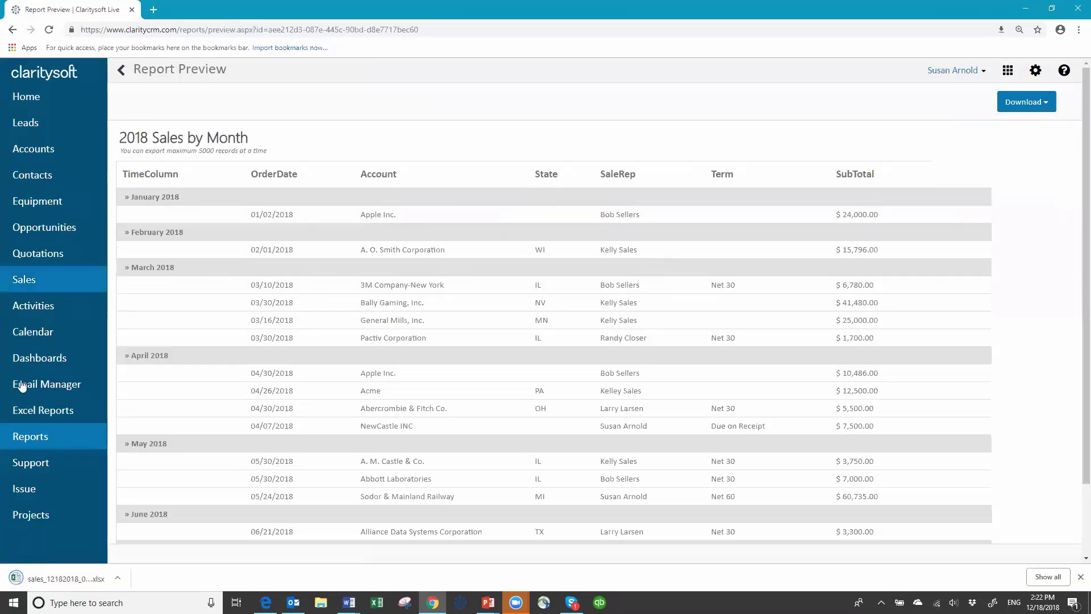
pyautogui.click(45, 584)
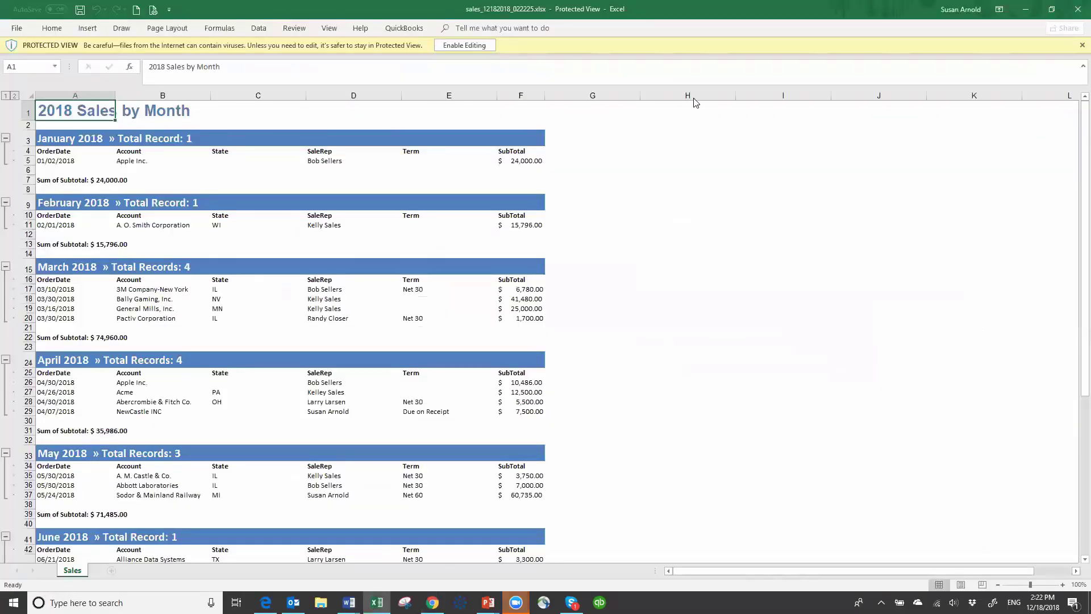
pyautogui.click(465, 45)
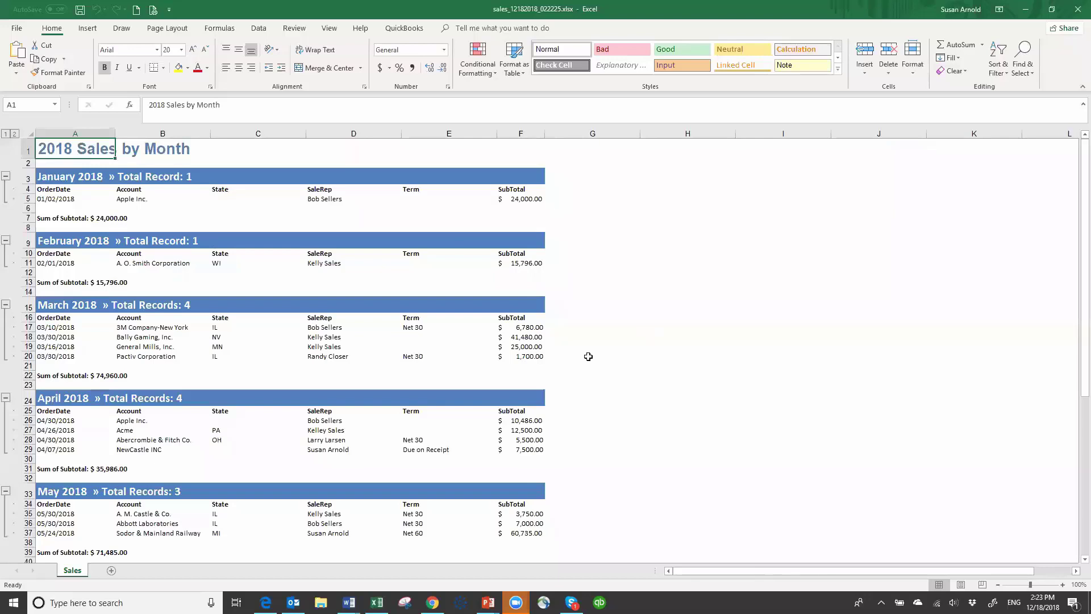
# Step: Review the workbook's monthly sales groups and summary information, and return to the CRM's reports list
pyautogui.scroll(-7, 588, 357)
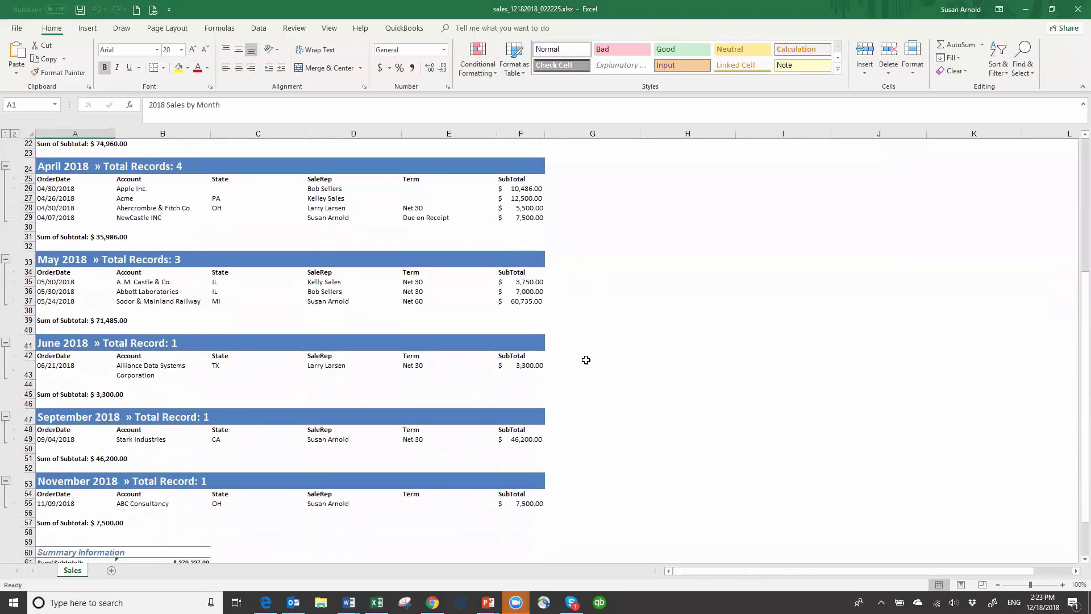
pyautogui.scroll(-2, 586, 360)
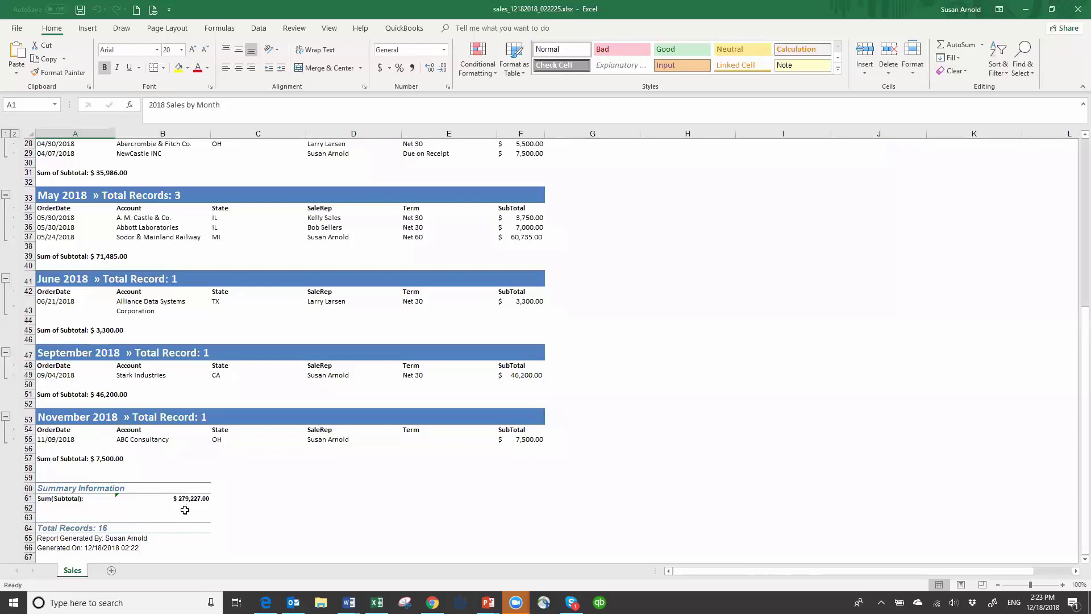
pyautogui.scroll(9, 497, 361)
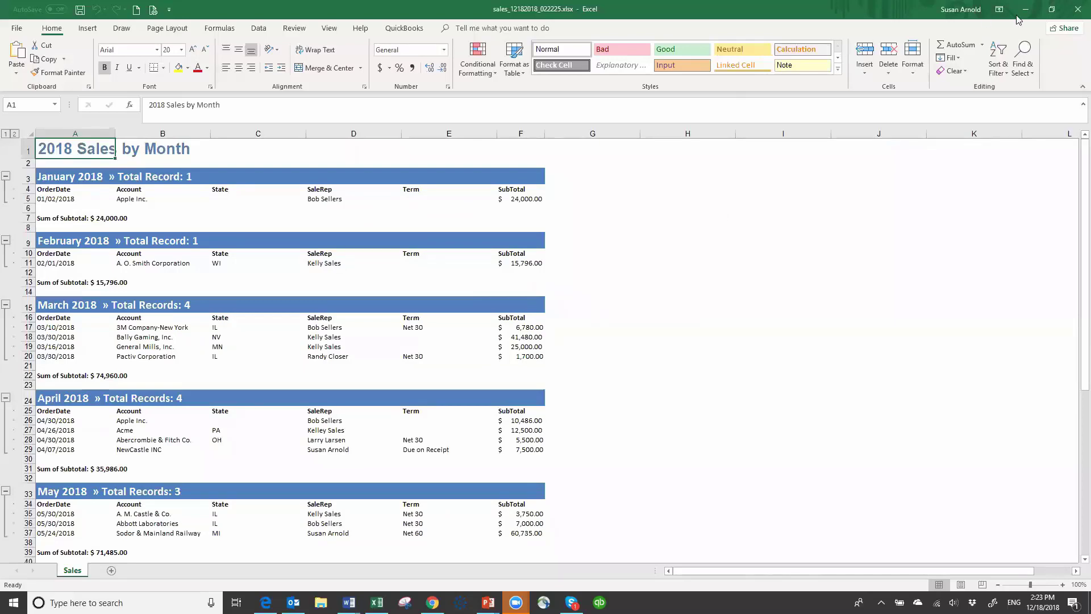
pyautogui.click(1076, 10)
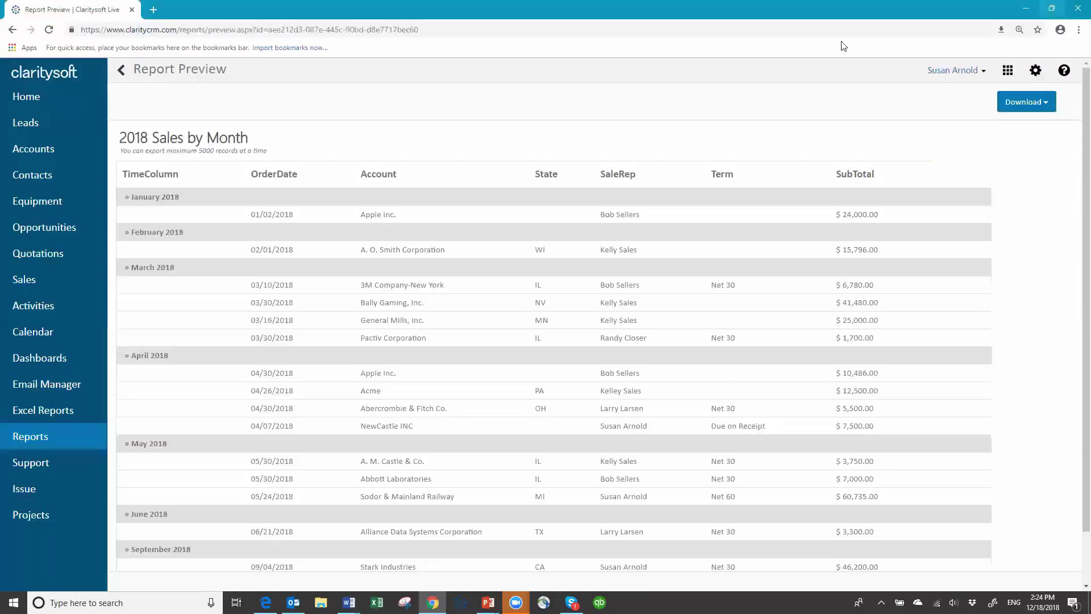
pyautogui.click(121, 70)
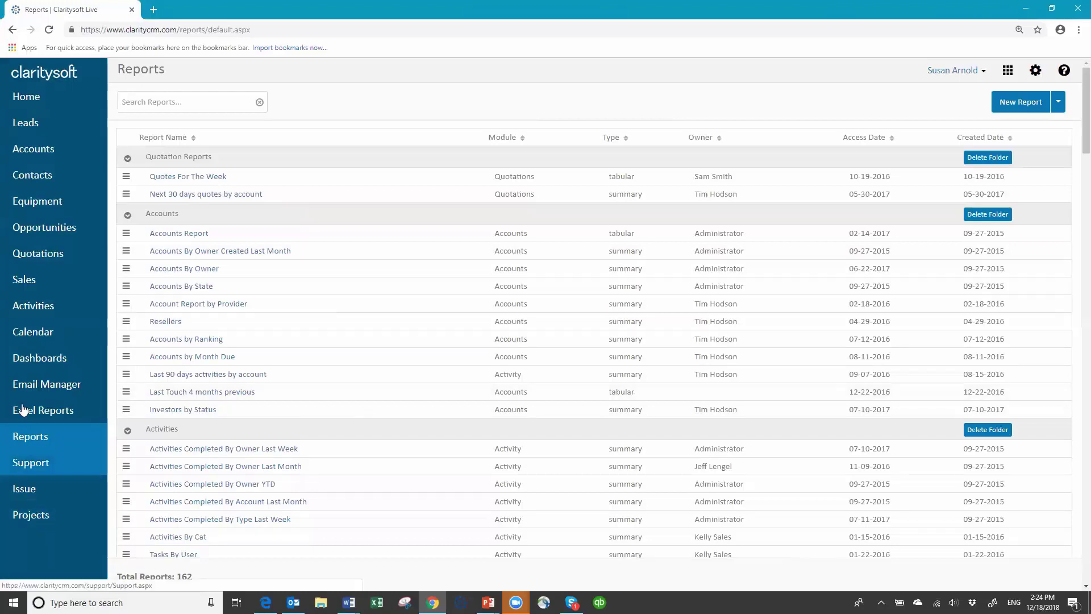
# Step: Go to the dashboards and open the settings for selecting which charts are shown
pyautogui.click(52, 362)
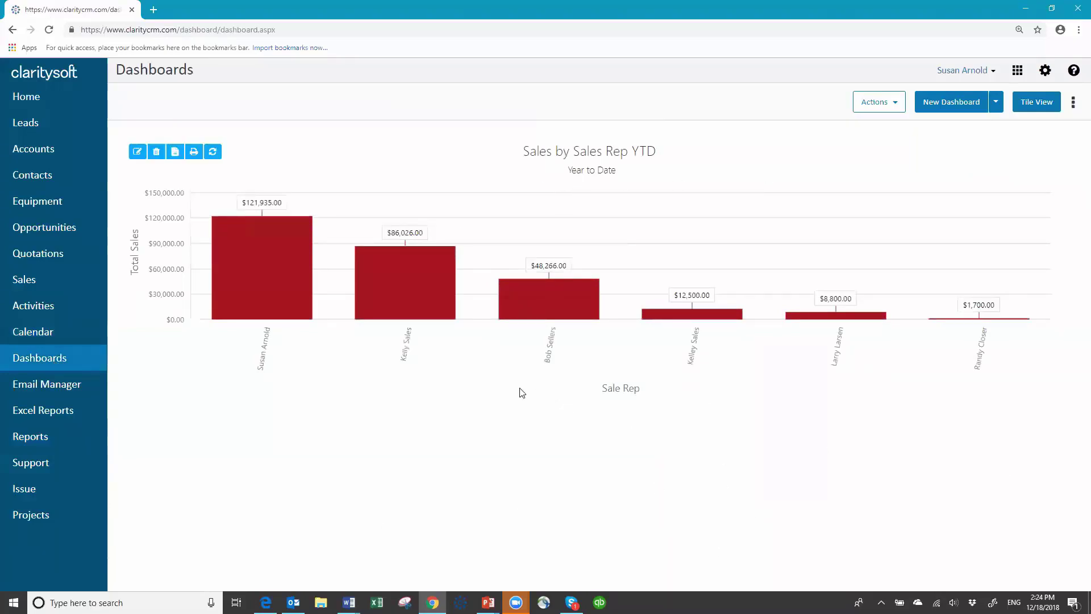
pyautogui.click(1073, 107)
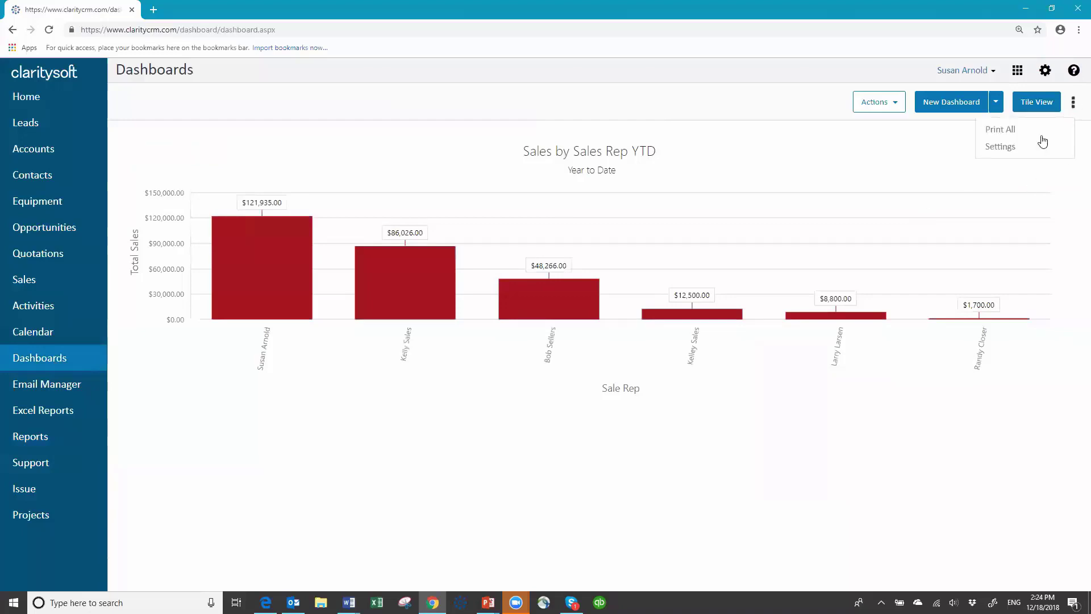
pyautogui.click(1004, 154)
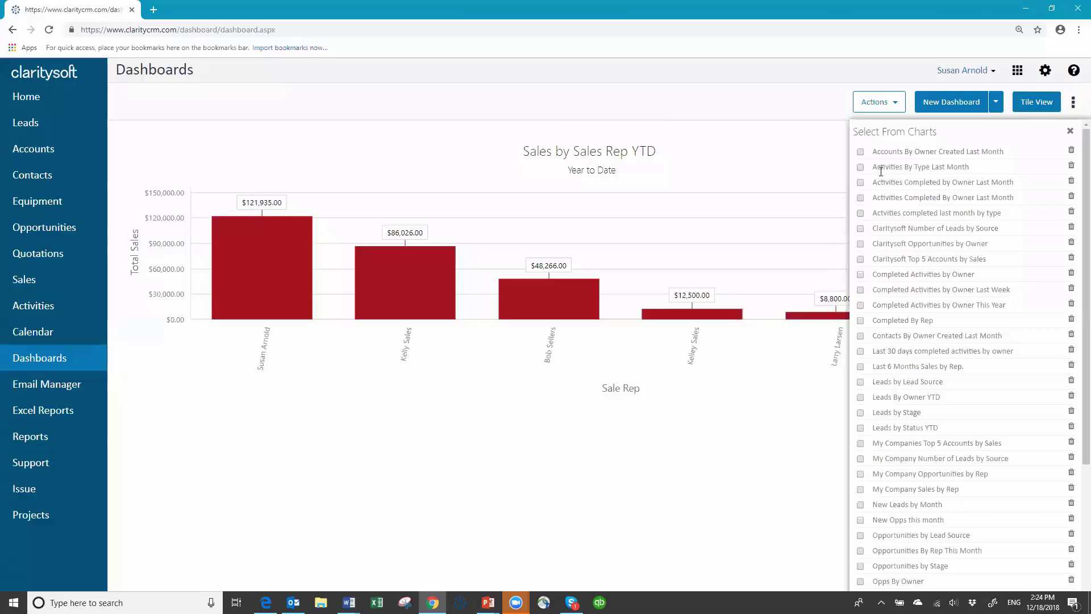
# Step: Dismiss the chart selection list and start a new dashboard chart with Sales as its data source
pyautogui.click(770, 156)
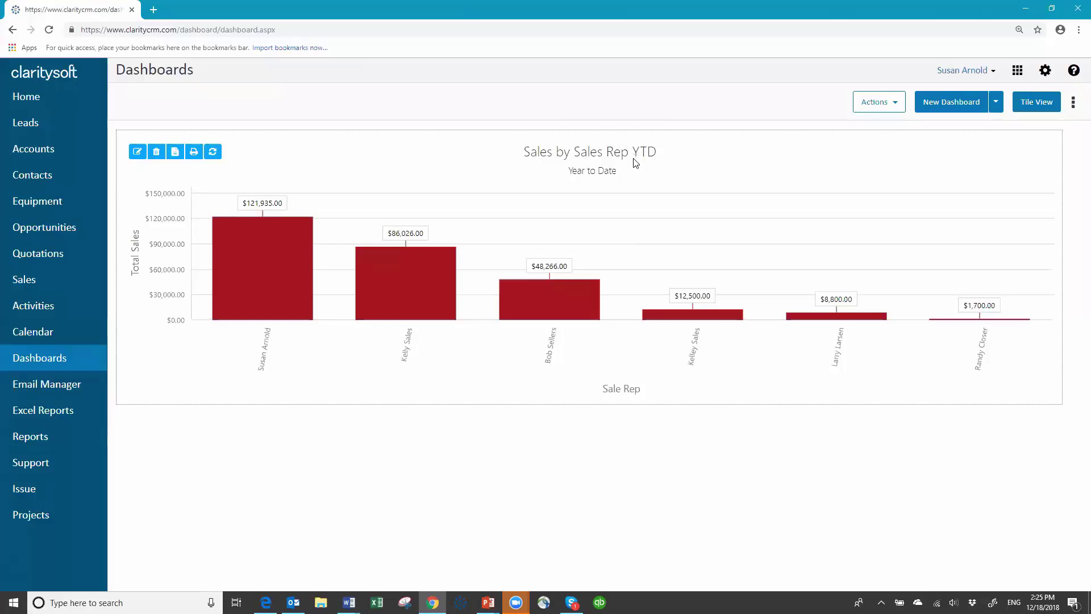
pyautogui.moveTo(444, 303)
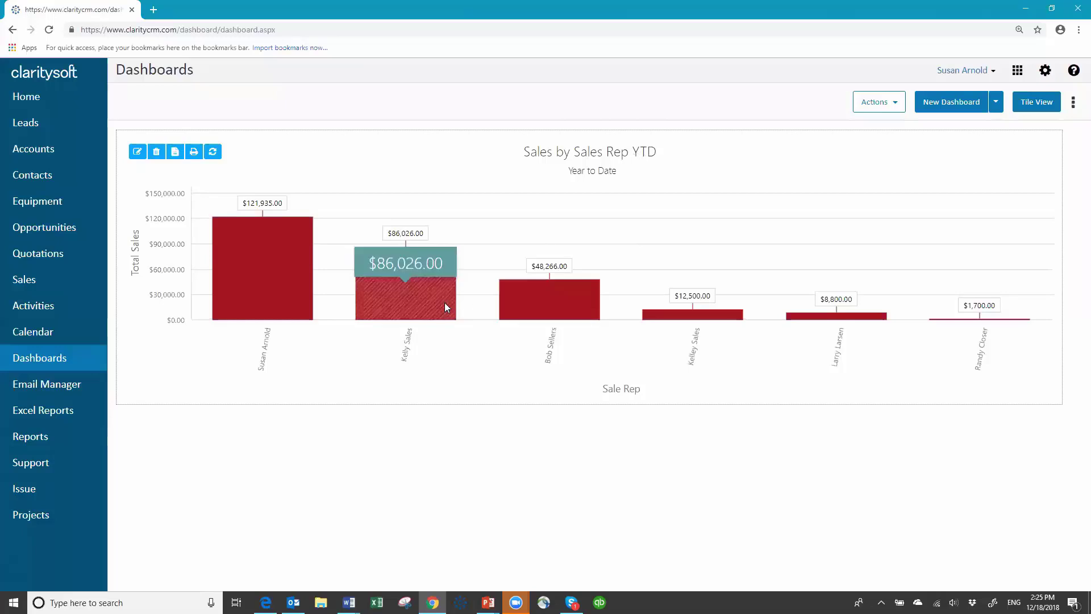
pyautogui.click(947, 102)
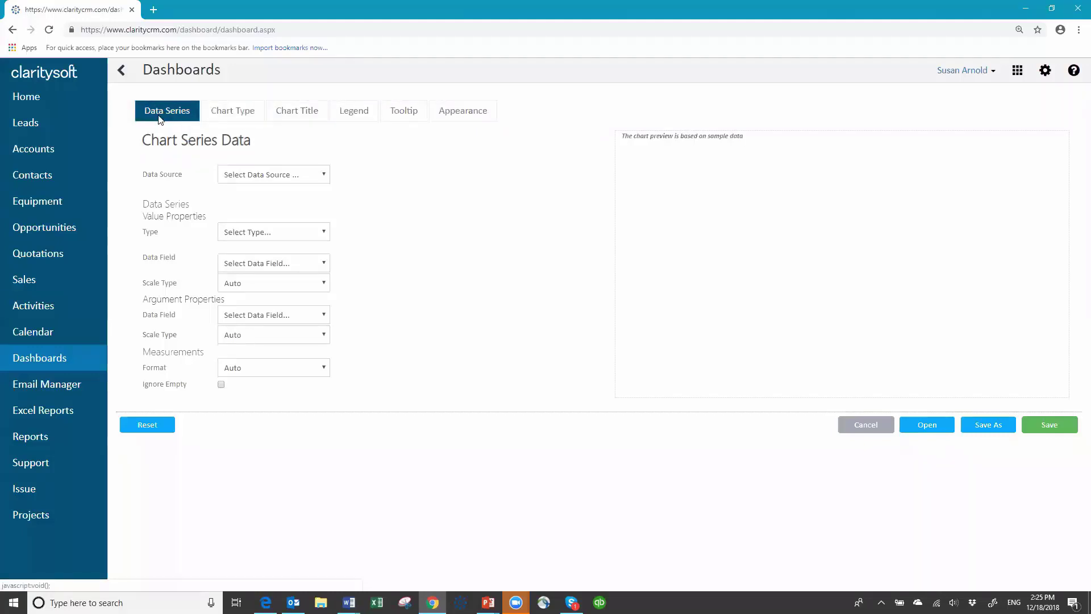
pyautogui.click(325, 176)
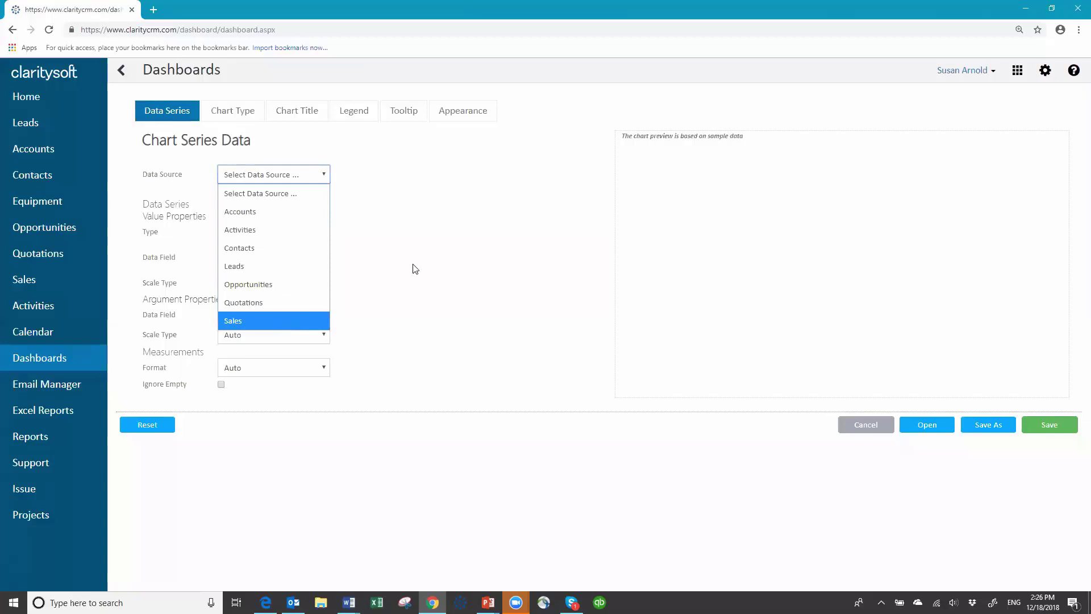
pyautogui.press('Return')
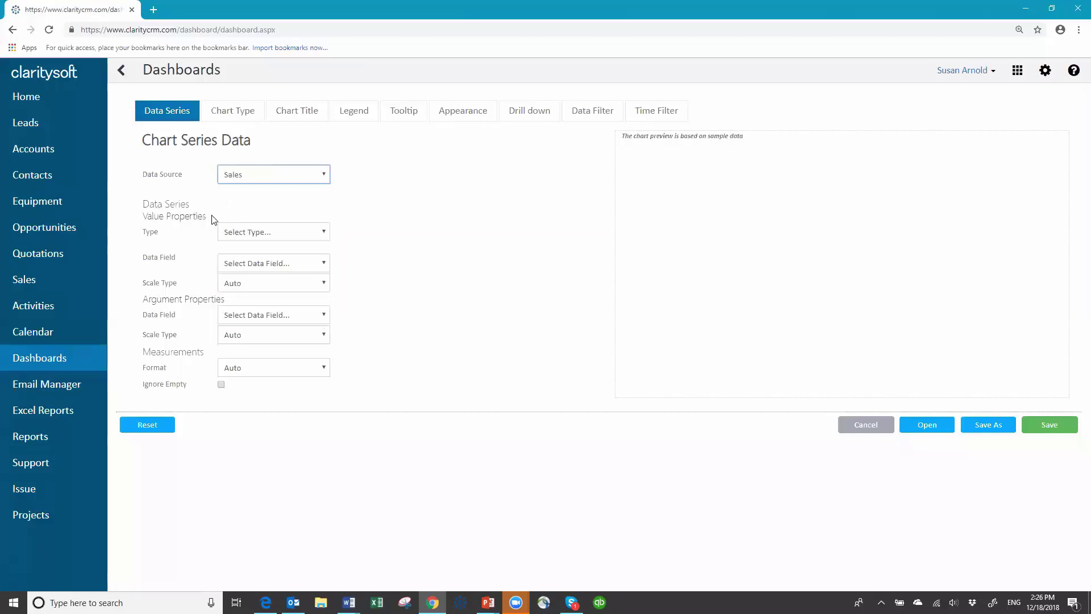
# Step: Set the chart's value properties to the function Sum of SubTotal with the Percent scale type
pyautogui.click(324, 231)
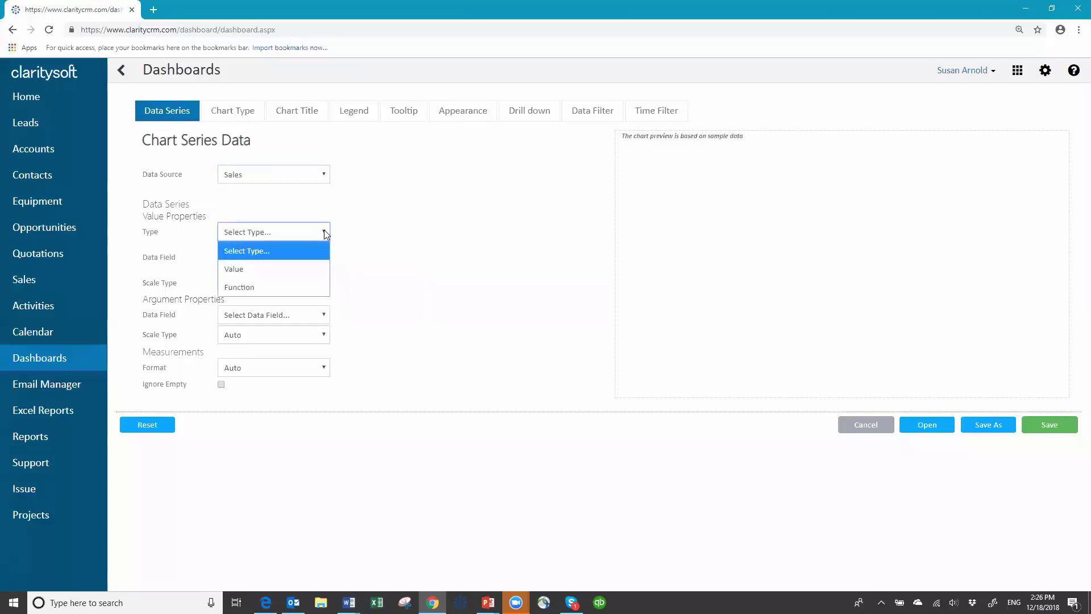
pyautogui.click(276, 288)
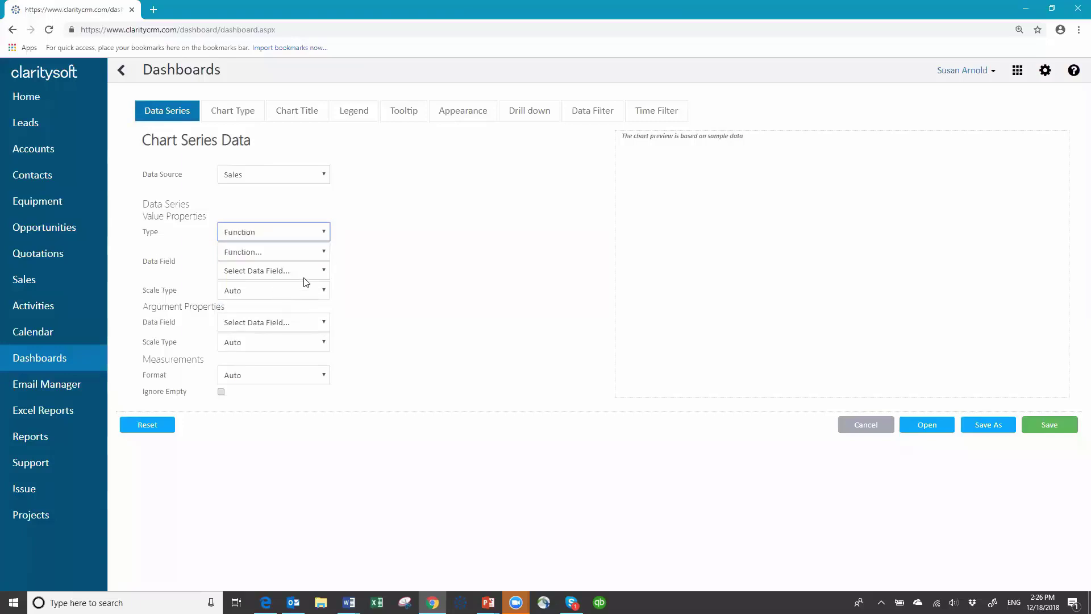
pyautogui.click(324, 252)
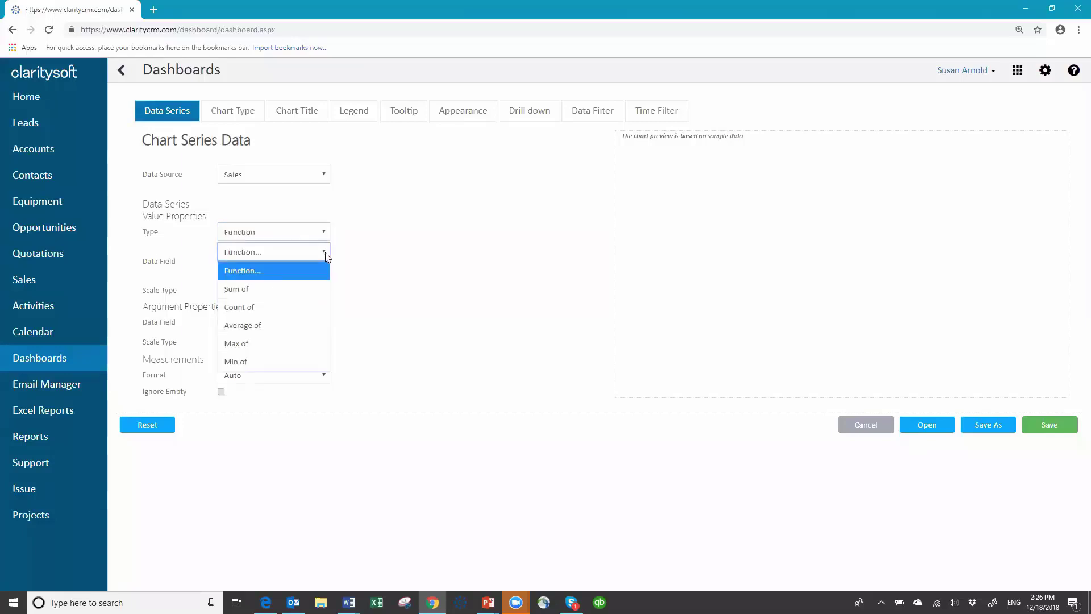
pyautogui.click(290, 289)
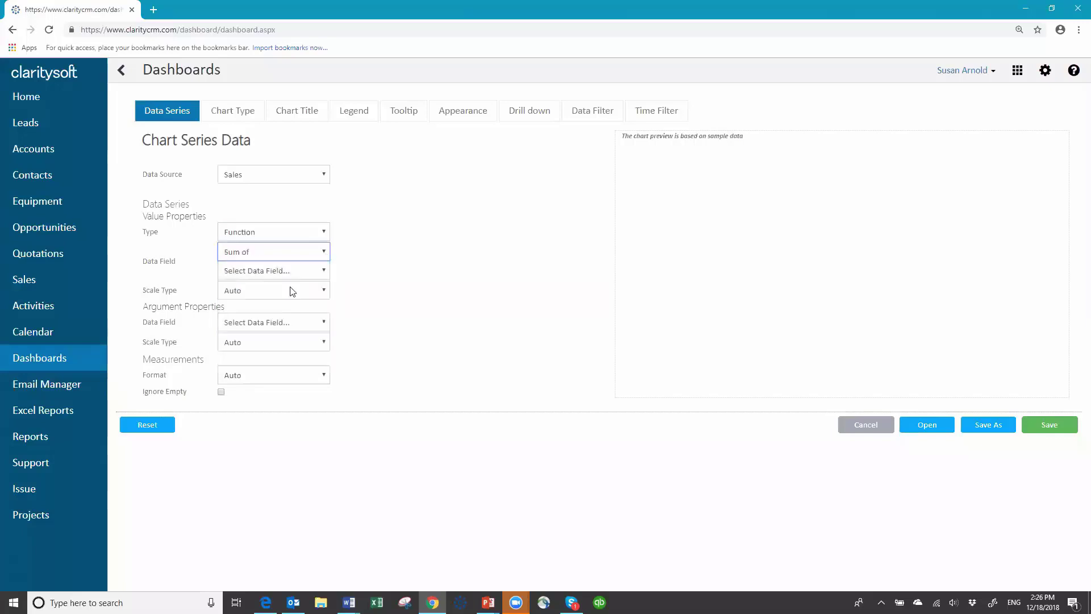
pyautogui.click(327, 274)
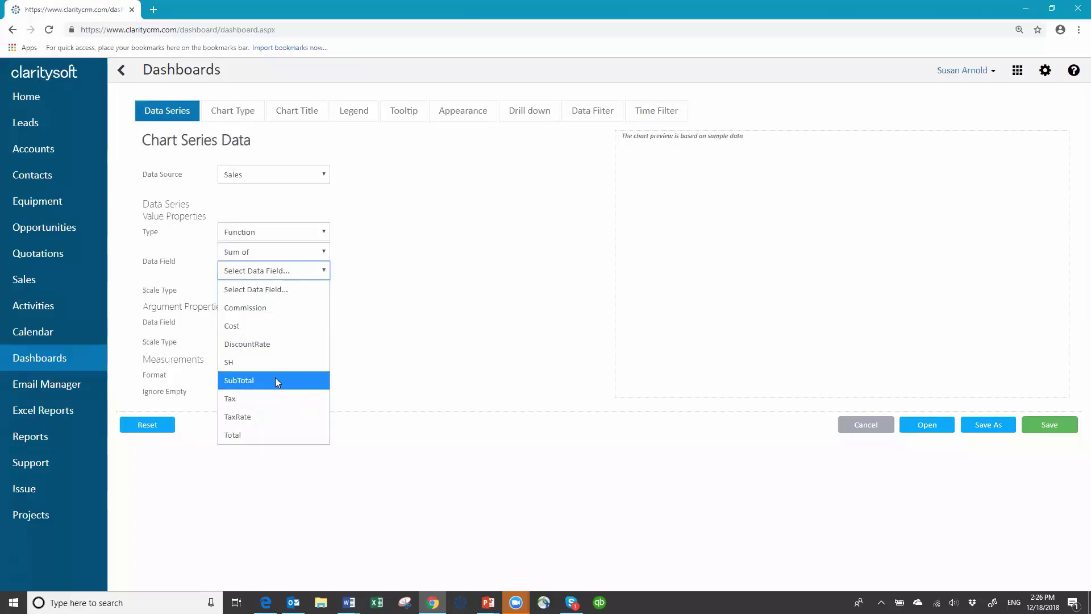
pyautogui.click(244, 379)
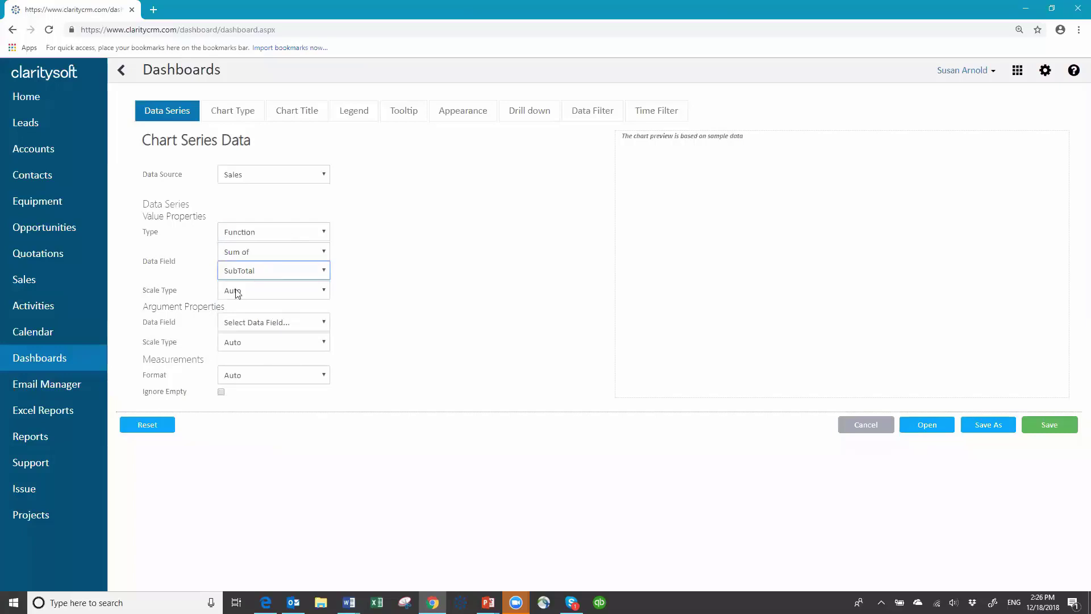
pyautogui.click(322, 293)
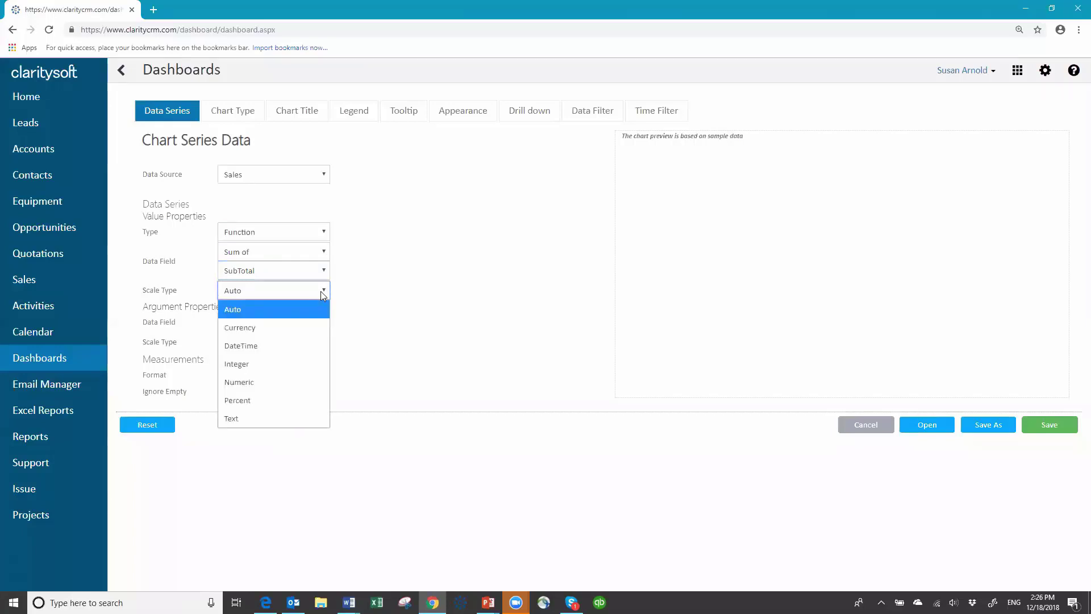
pyautogui.click(282, 405)
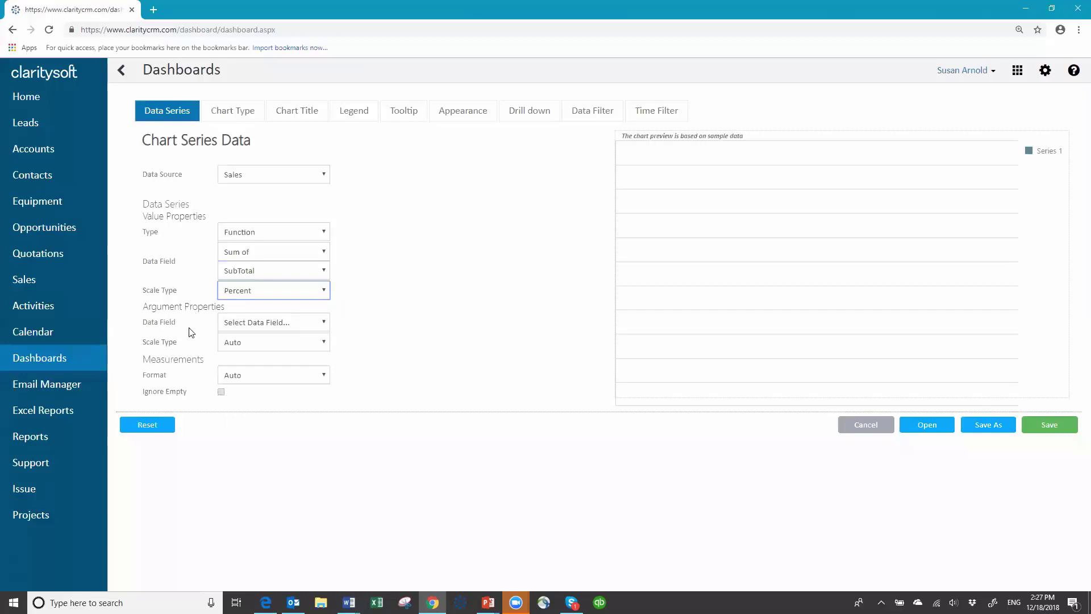
# Step: Use SaleRep as the chart's argument data field and have empty measurements ignored
pyautogui.click(325, 323)
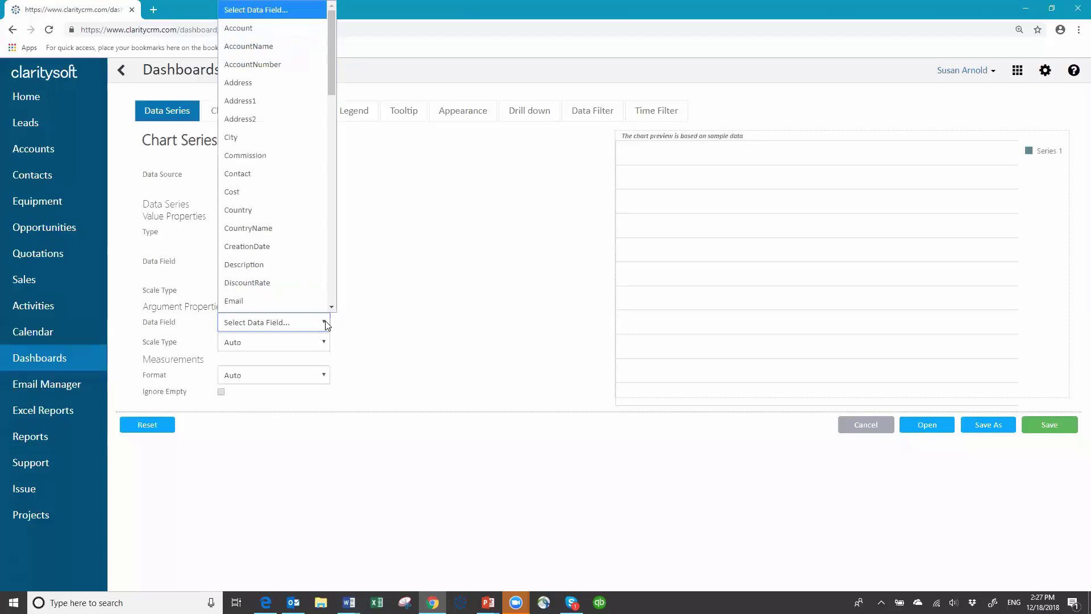
pyautogui.scroll(-4, 333, 307)
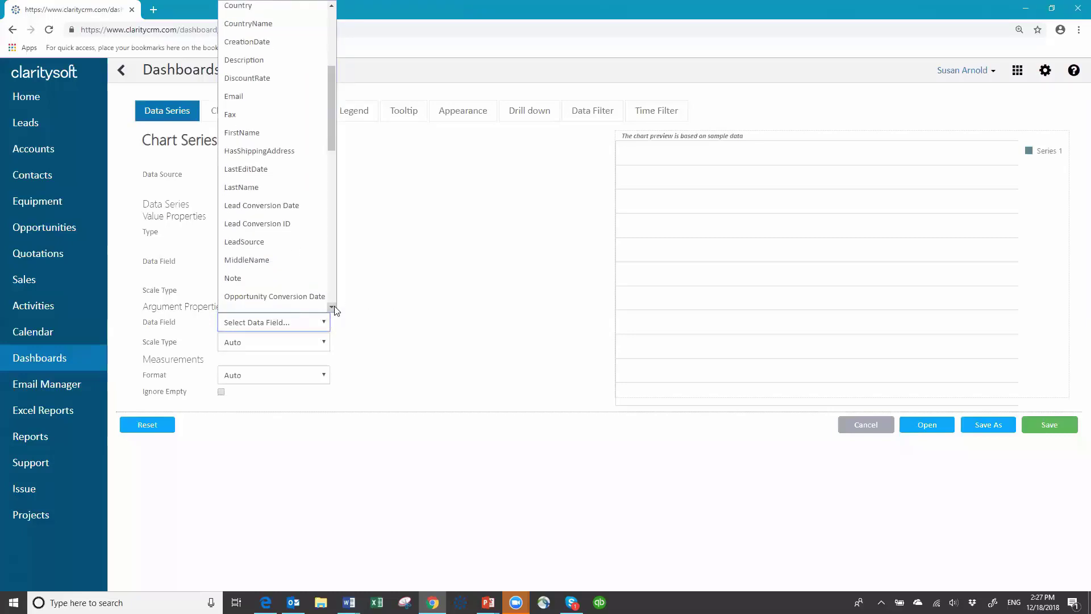
pyautogui.scroll(-5, 333, 308)
pyautogui.click(267, 246)
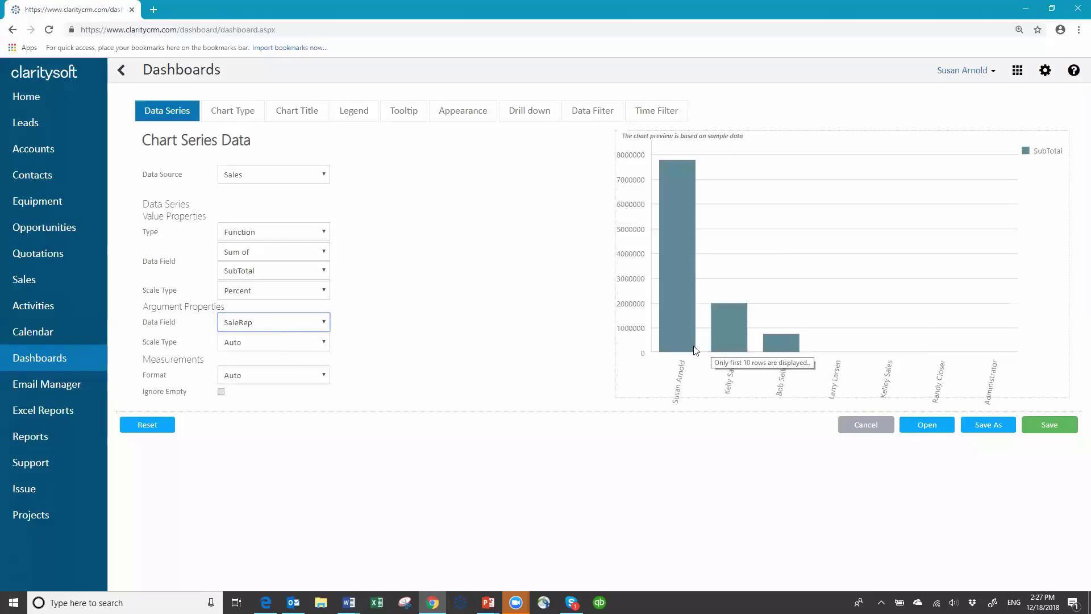
pyautogui.click(221, 393)
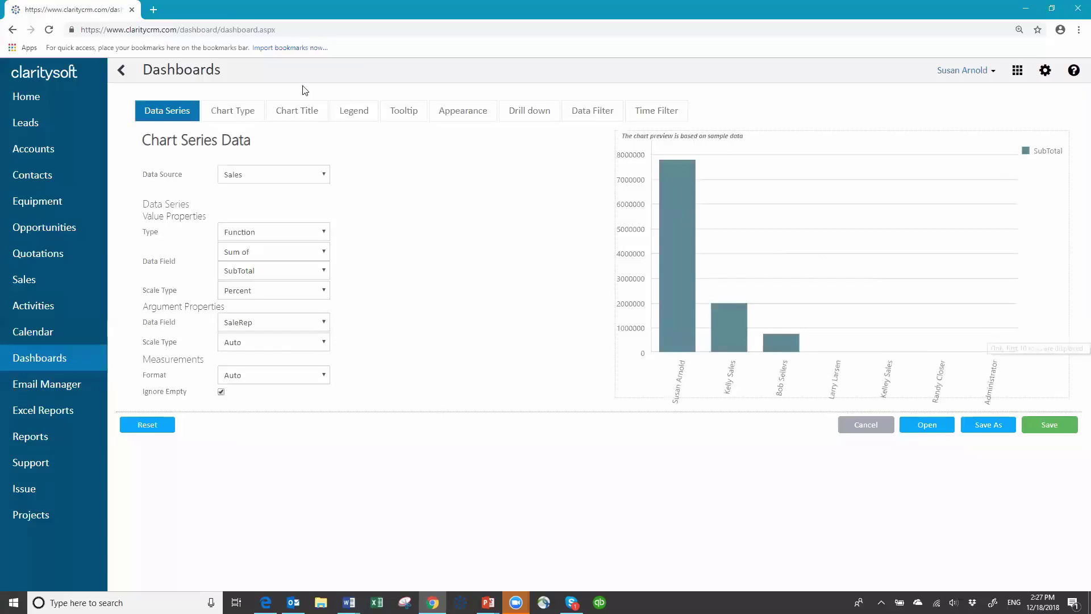
# Step: Change the new chart's type to Pie Chart
pyautogui.click(230, 113)
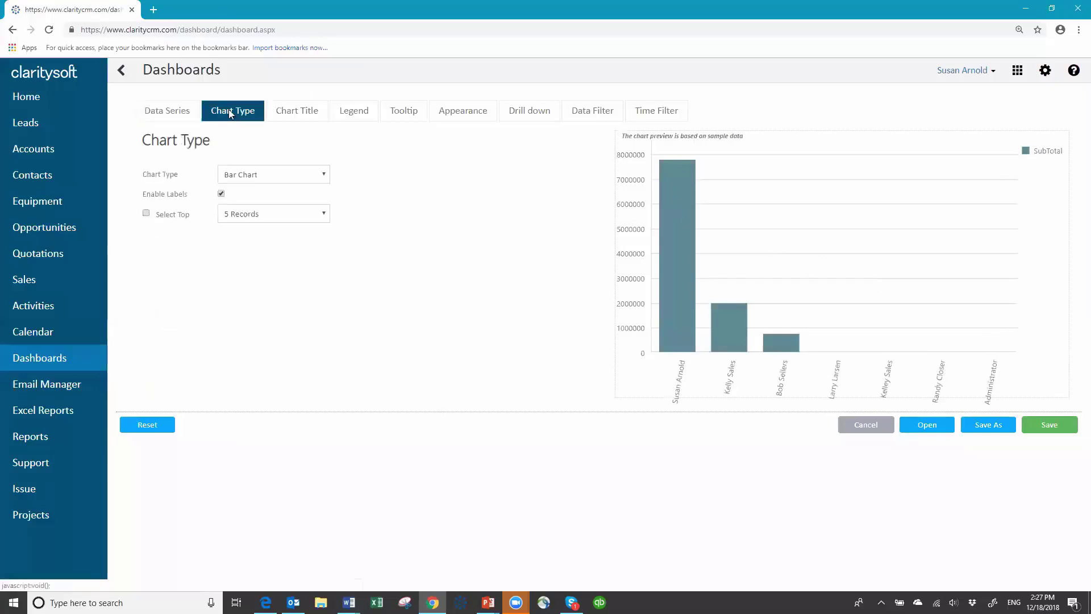
pyautogui.click(326, 179)
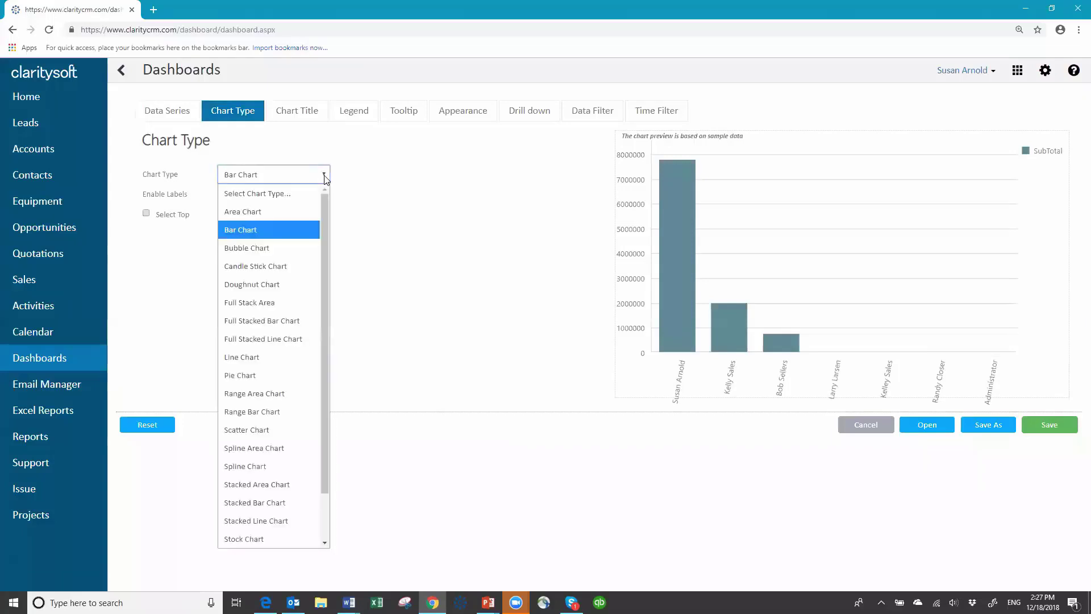
pyautogui.click(253, 375)
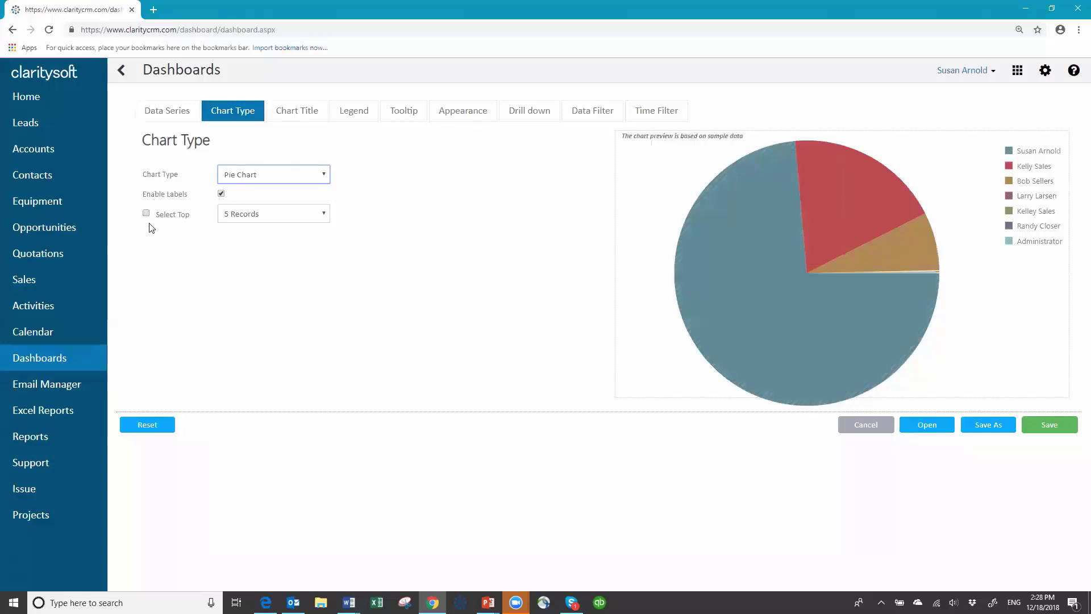
# Step: Give the chart the main title "Sales by Rep Percentage 2018"
pyautogui.click(304, 115)
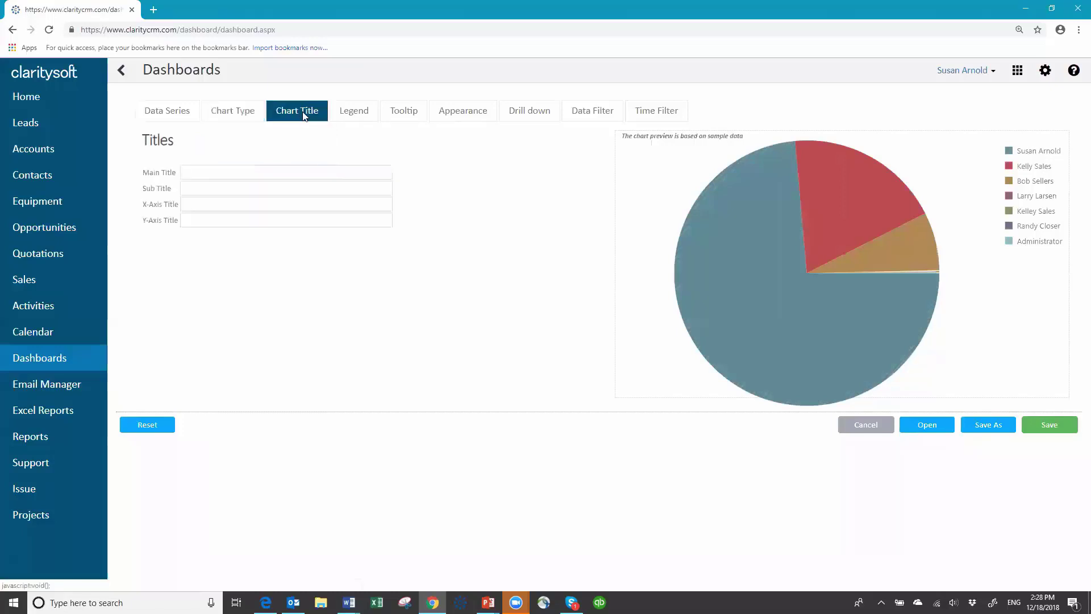
pyautogui.click(214, 172)
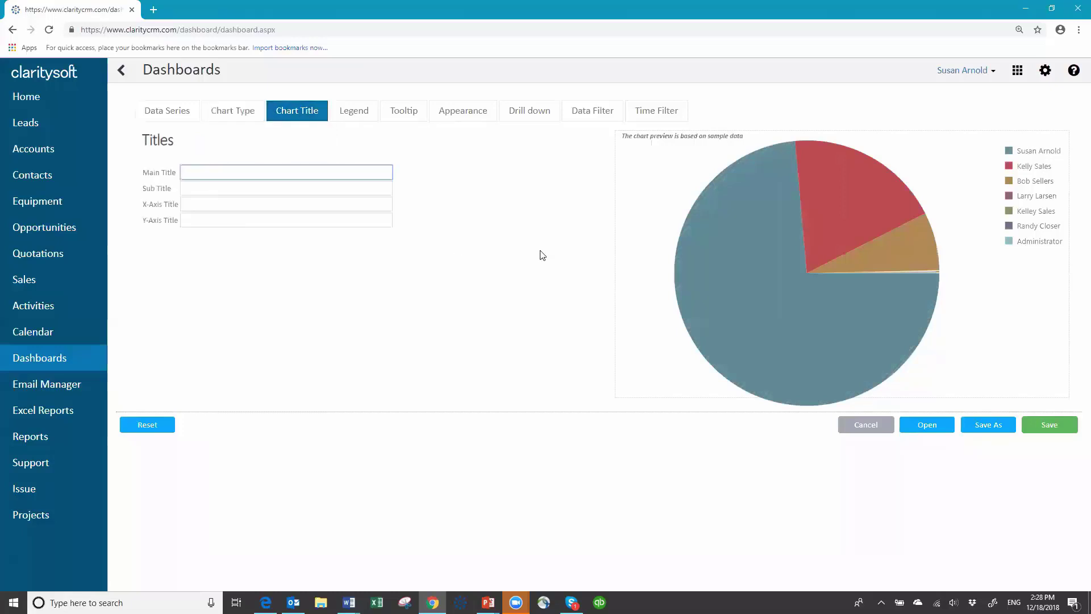
pyautogui.write('Sales by Rep Percentage 2018')
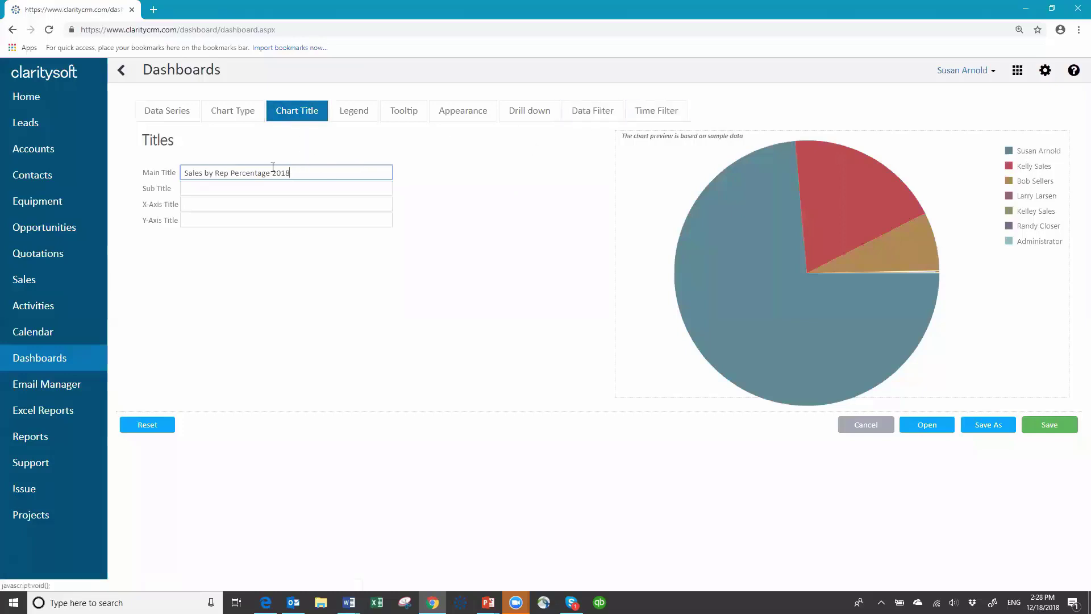
# Step: Try the Horizontal orientation for the chart legend, and set it to Vertical instead
pyautogui.click(358, 112)
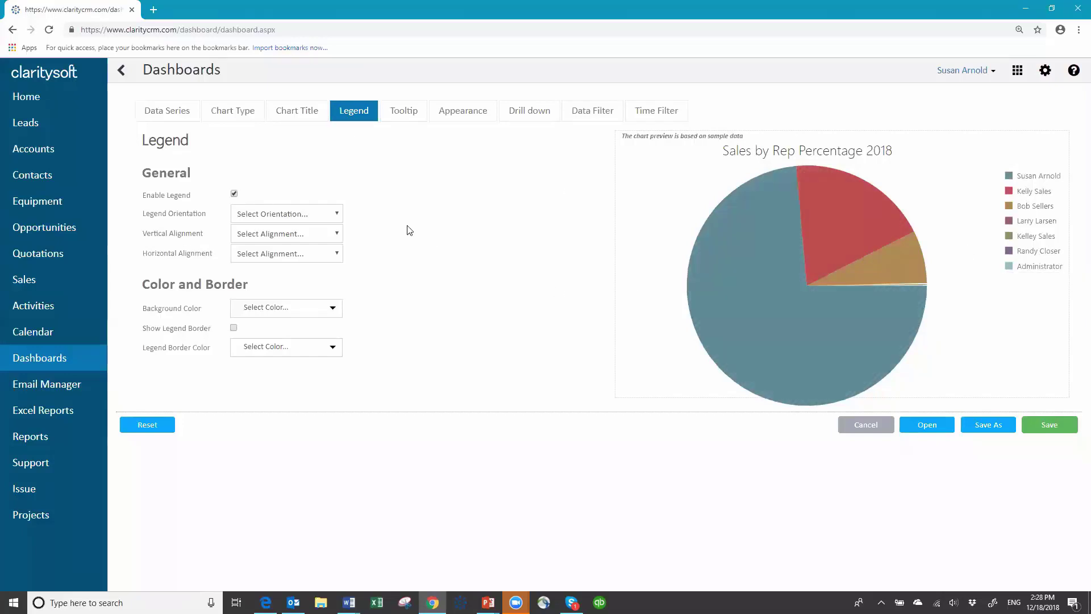
pyautogui.click(336, 214)
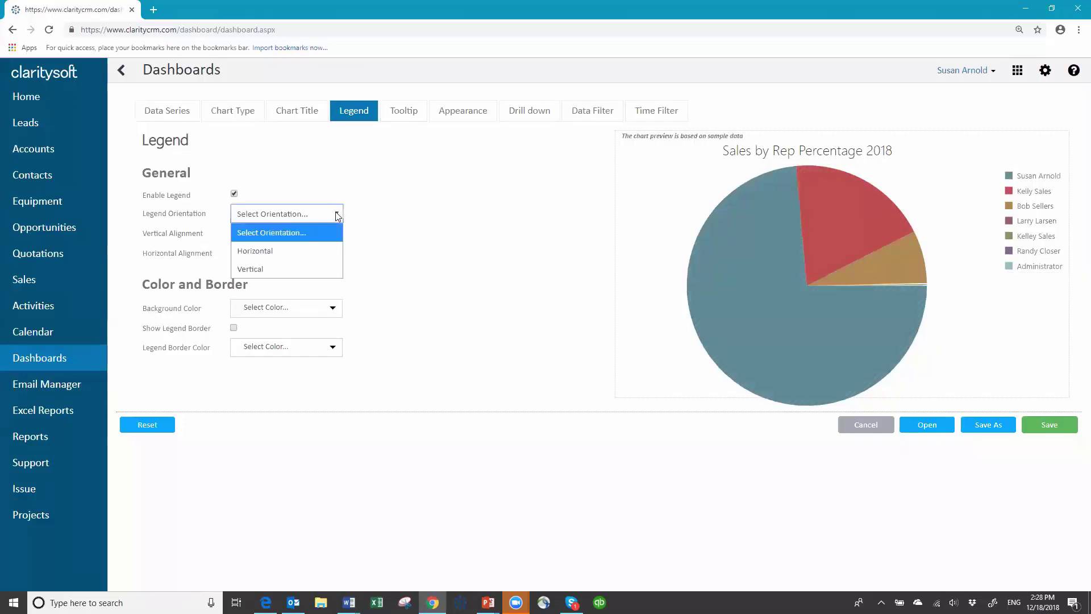
pyautogui.click(322, 254)
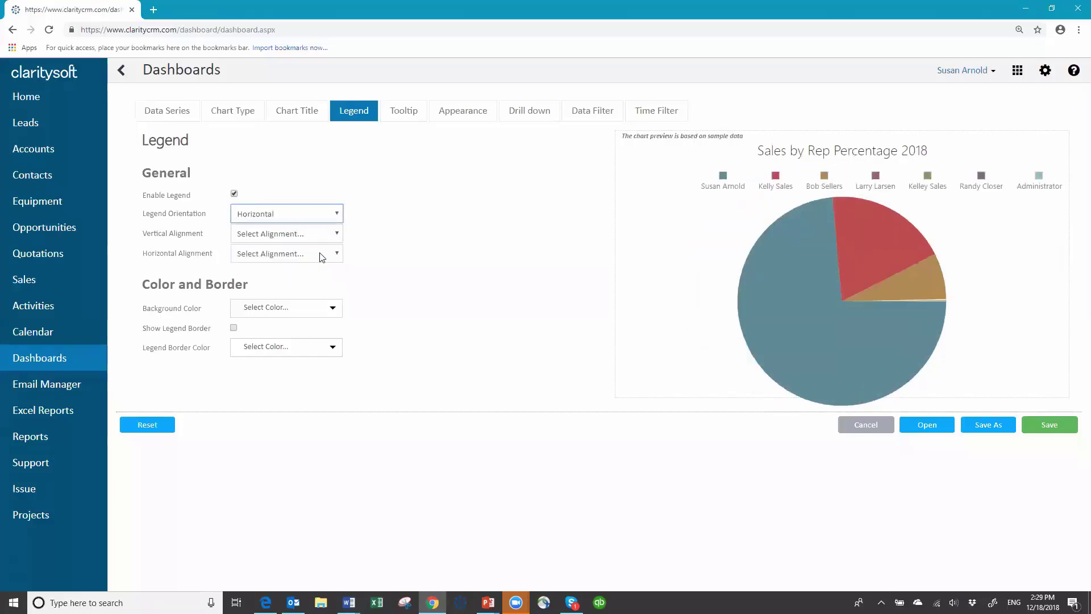
pyautogui.click(336, 214)
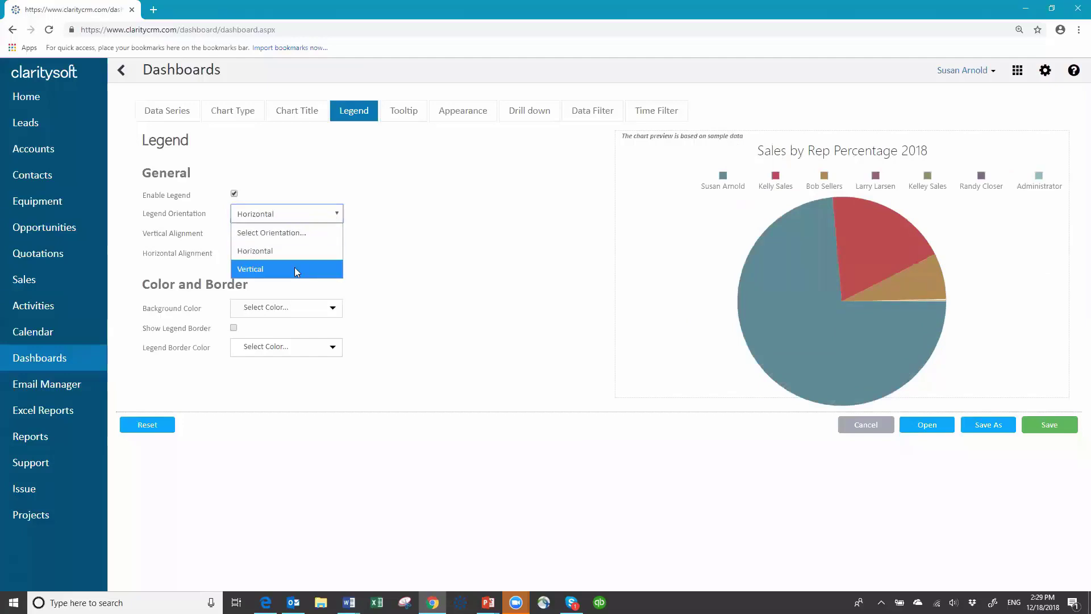
pyautogui.click(294, 269)
# Step: Align the legend vertically to Top and, after trying Left, horizontally to Right
pyautogui.click(336, 235)
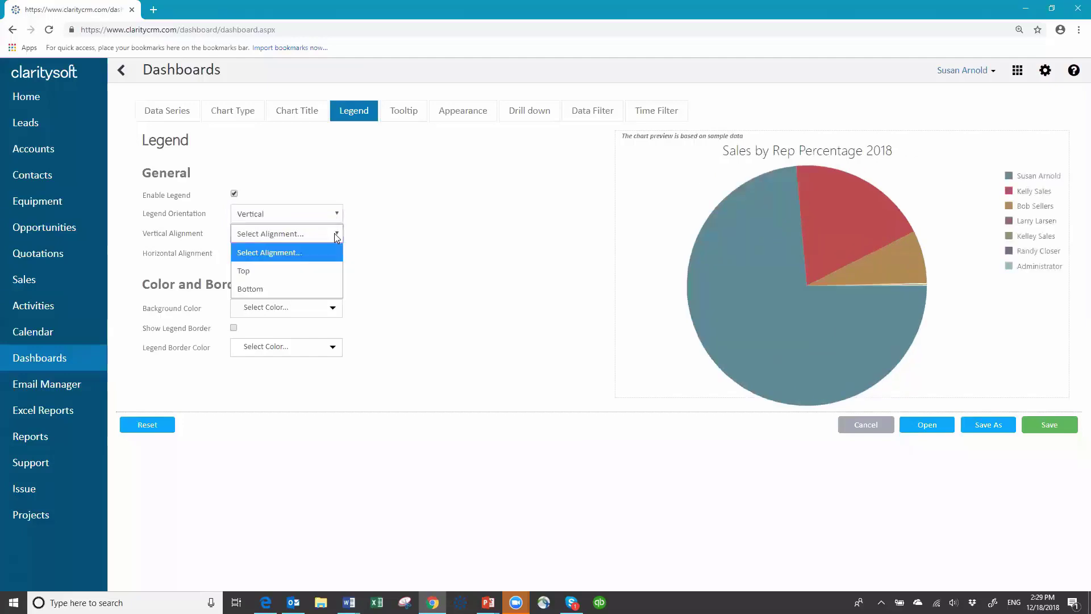
pyautogui.click(314, 272)
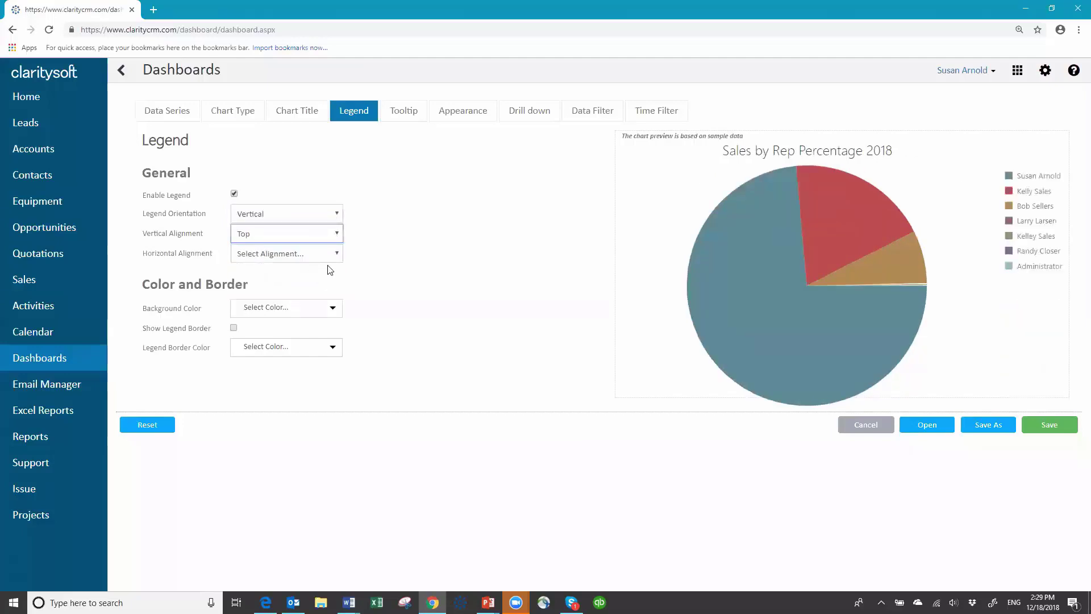
pyautogui.click(337, 254)
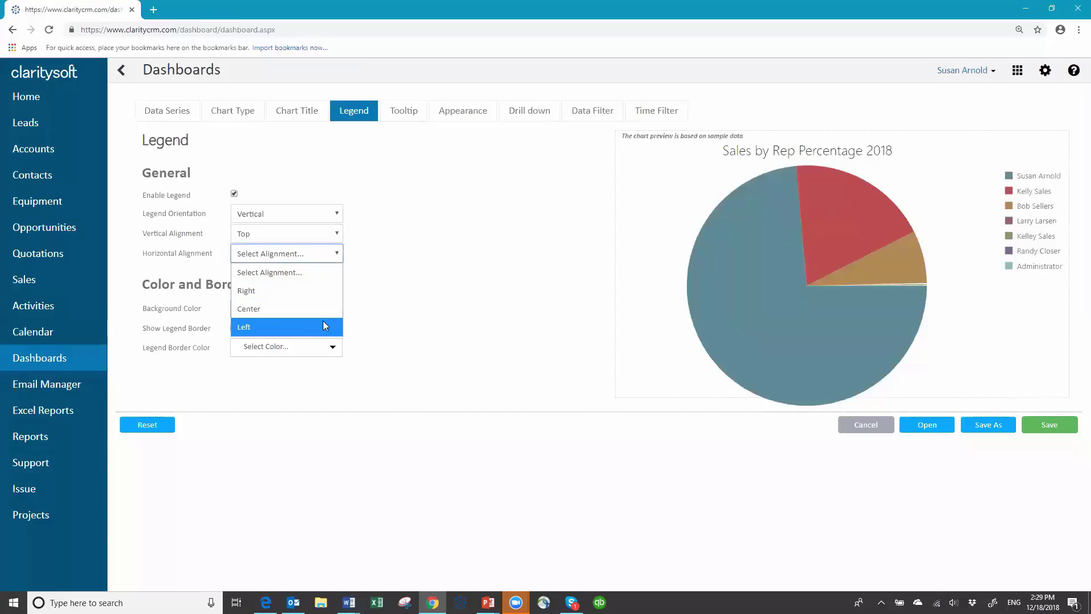
pyautogui.click(323, 322)
pyautogui.click(326, 254)
pyautogui.click(312, 287)
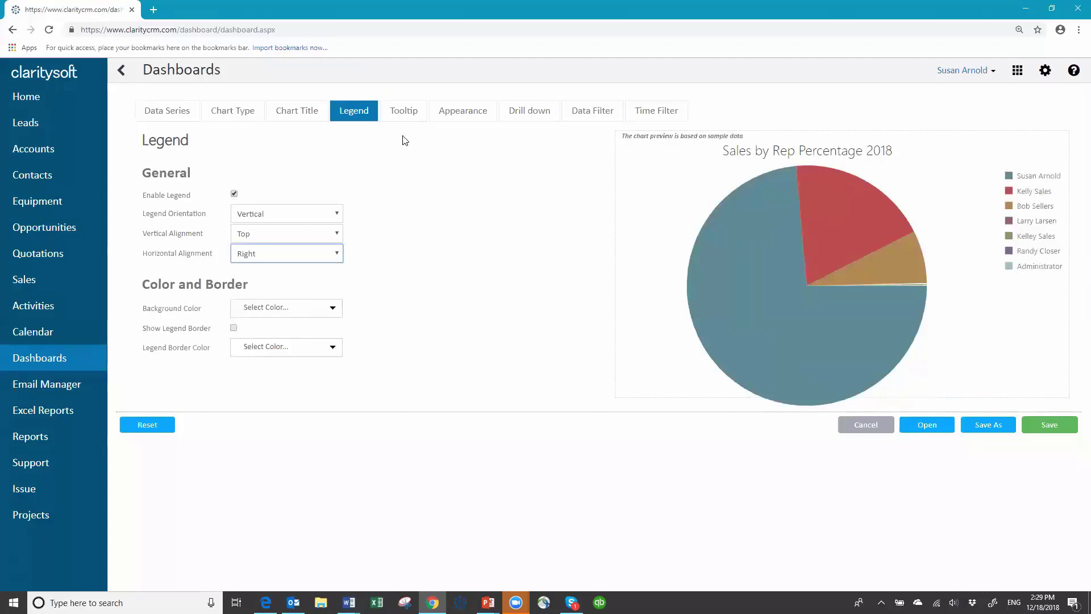
# Step: Set the color of the pie chart's tooltip to Blue
pyautogui.click(413, 118)
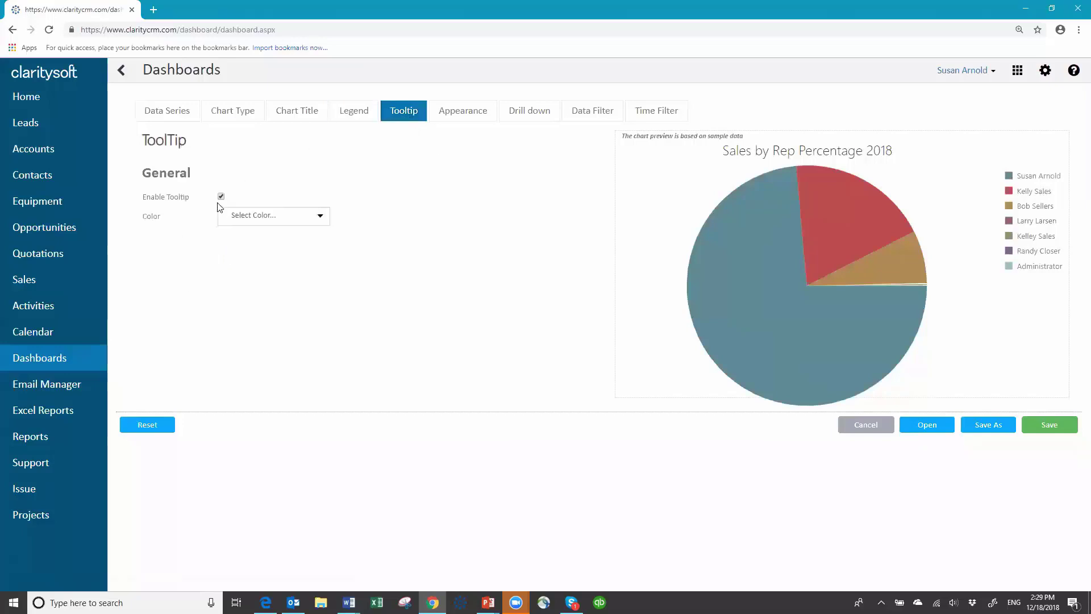
pyautogui.moveTo(836, 223)
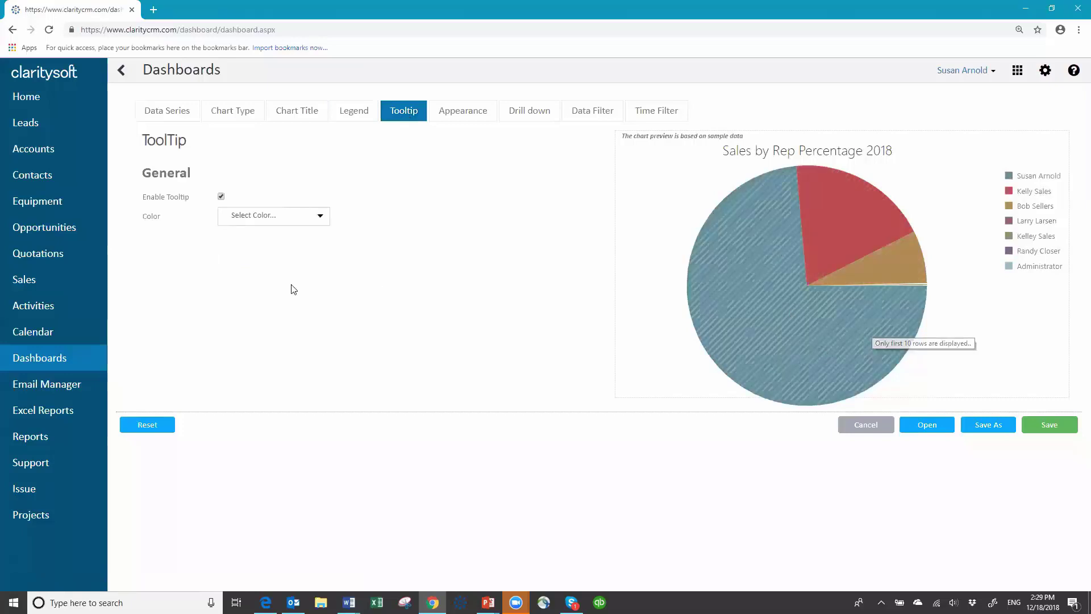
pyautogui.click(321, 218)
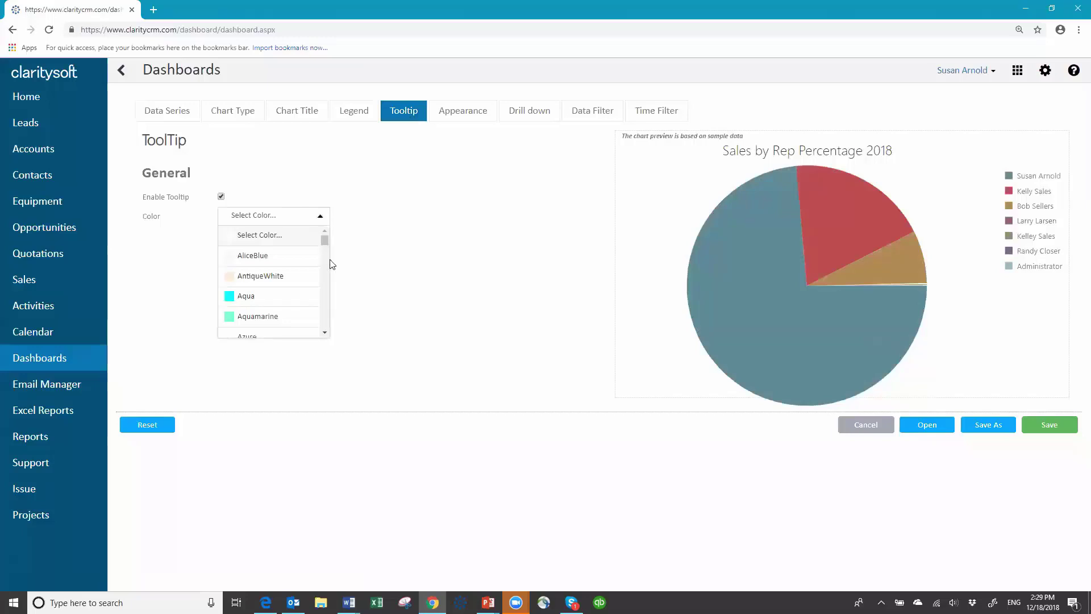
pyautogui.click(325, 334)
pyautogui.click(325, 334)
pyautogui.click(325, 334)
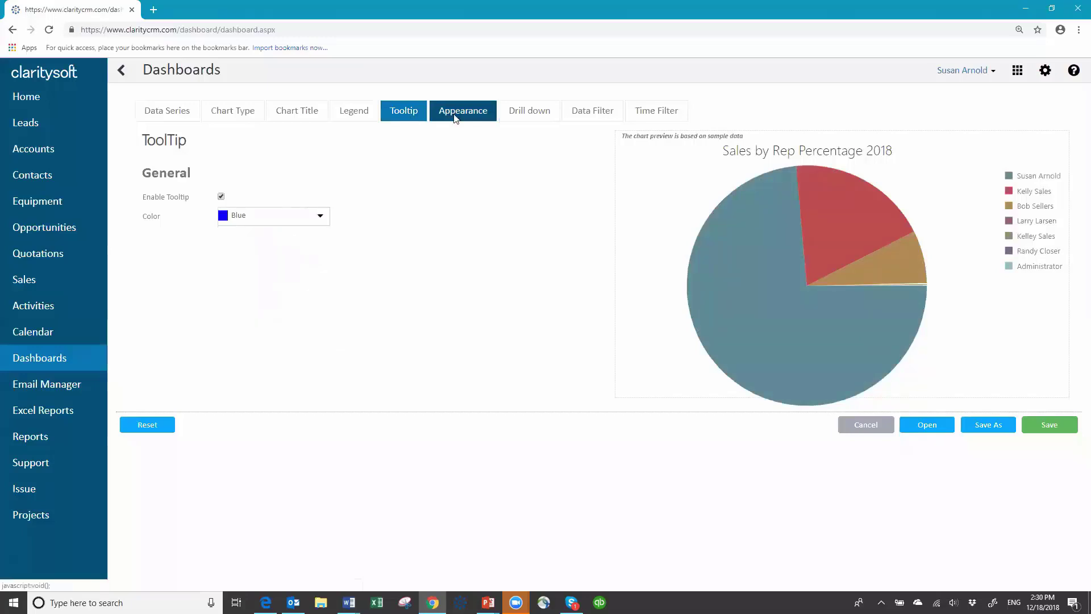
# Step: Look through the color palettes available for the pie chart's appearance
pyautogui.click(455, 116)
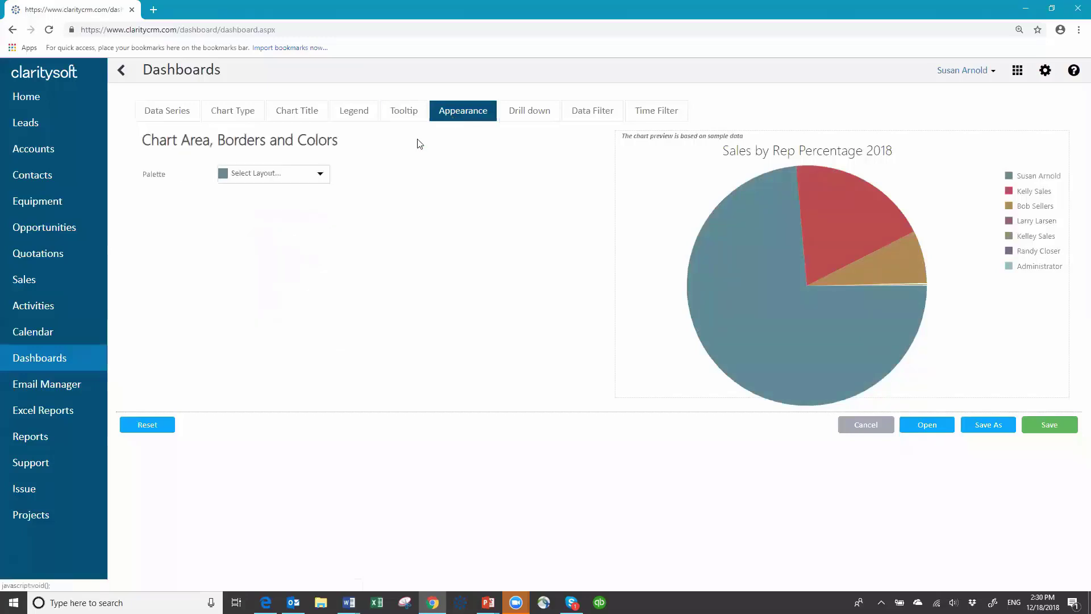
pyautogui.click(321, 175)
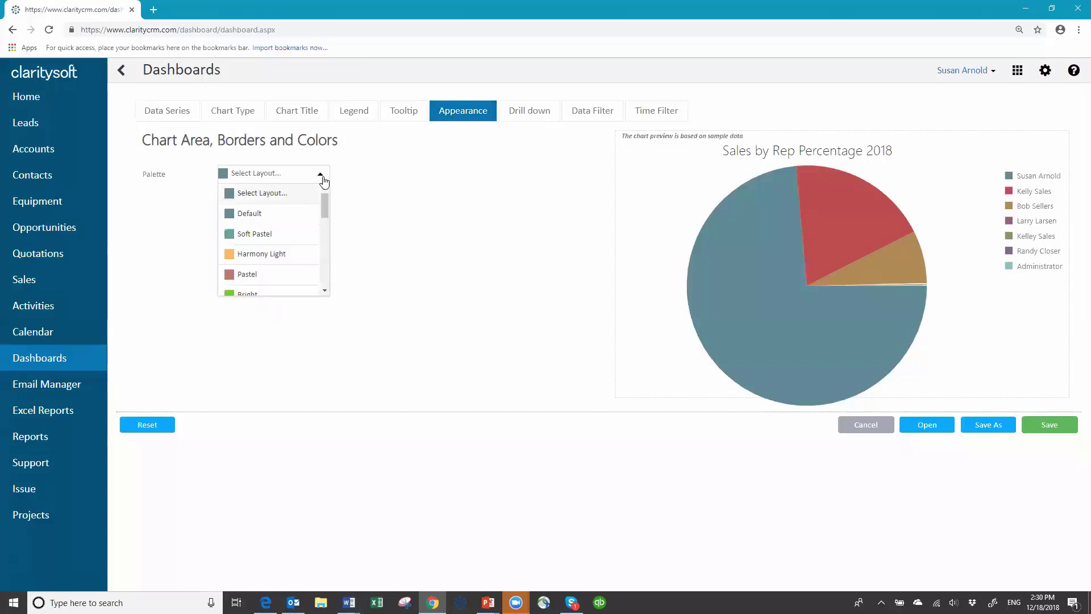
pyautogui.click(372, 183)
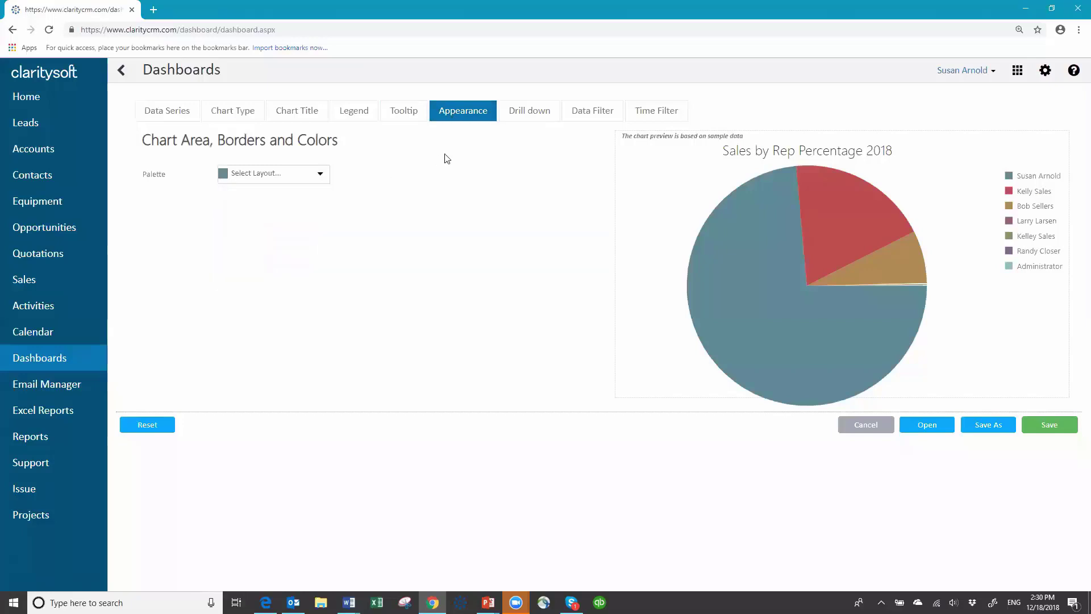
# Step: Review the reports available for the chart's drill-down and view its standard data filters
pyautogui.click(527, 113)
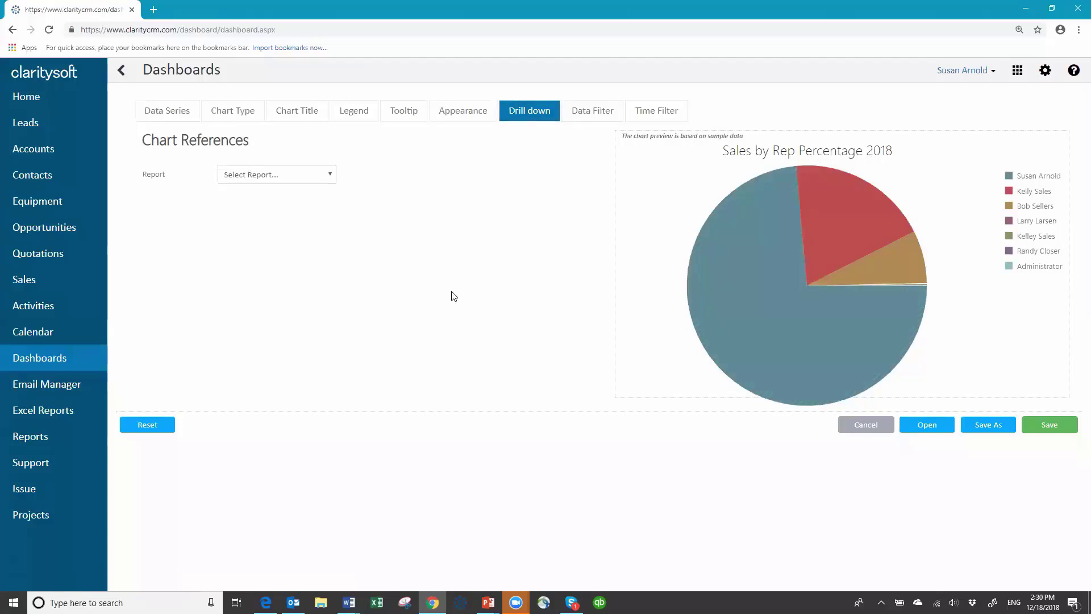
pyautogui.click(327, 175)
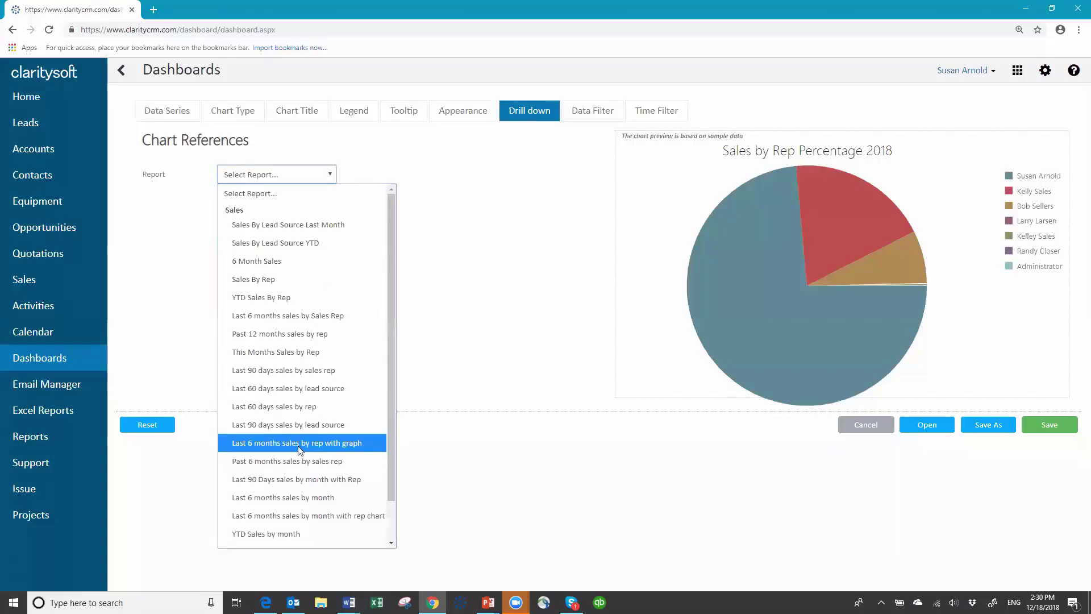
pyautogui.click(292, 174)
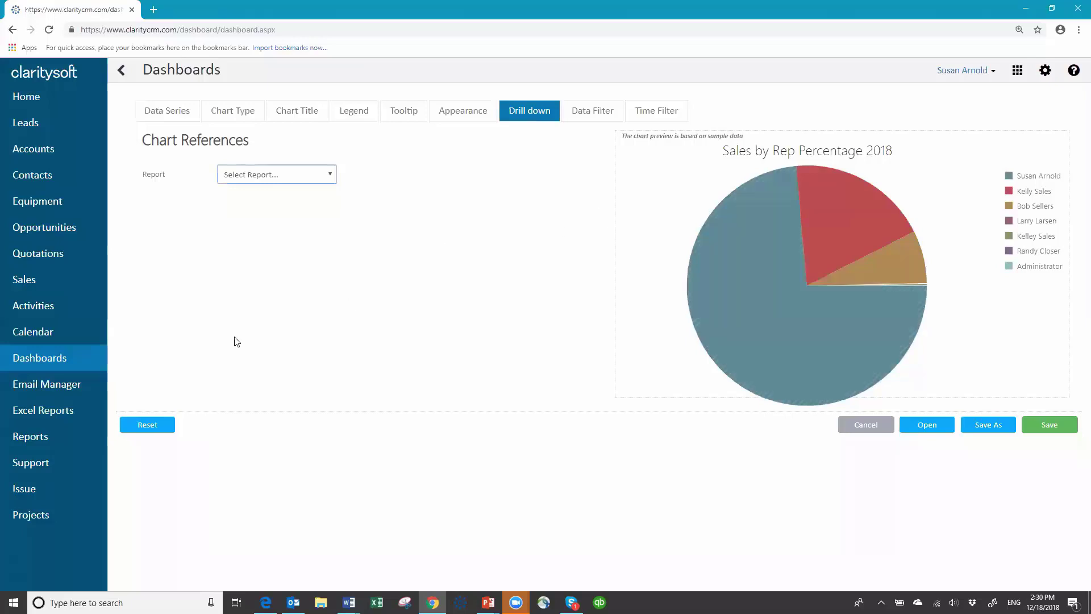
pyautogui.click(593, 114)
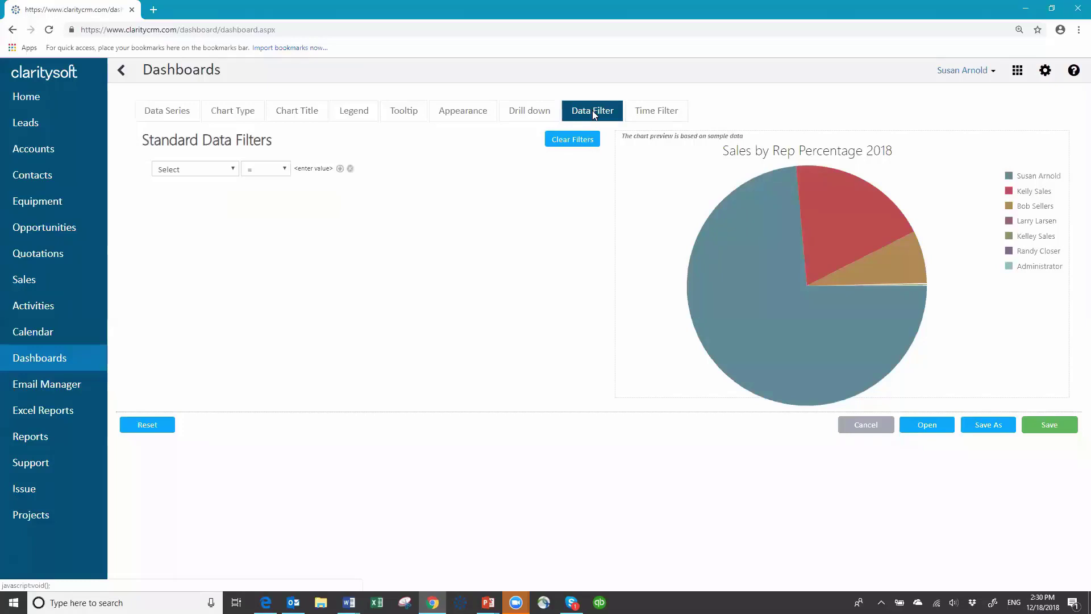
# Step: Filter the chart by OrderDate with a date range from 01/01/2018 to 12/31/2018, and save the chart
pyautogui.click(650, 114)
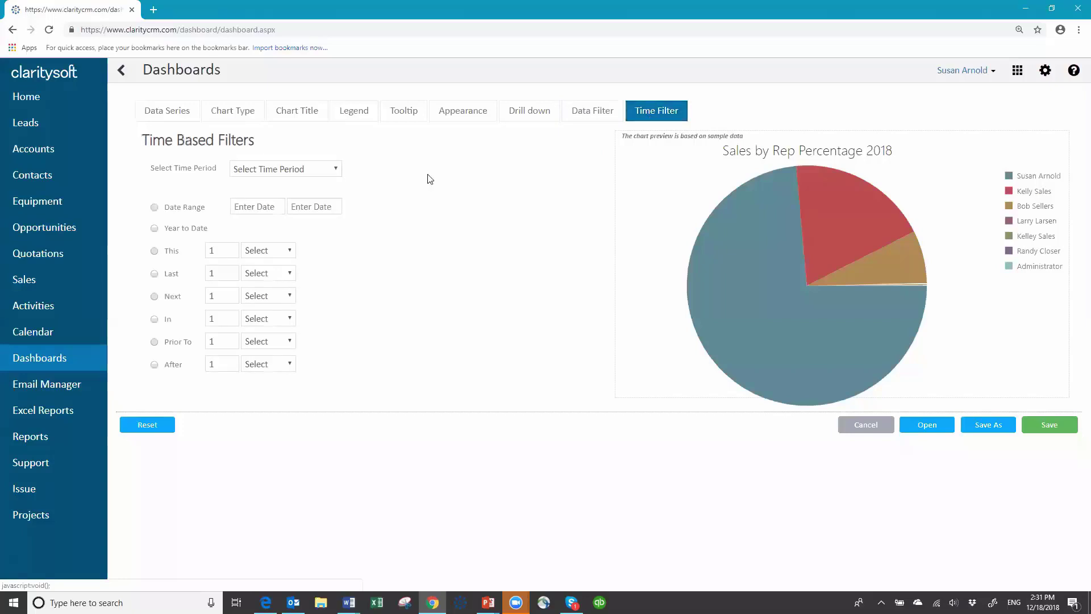
pyautogui.click(338, 169)
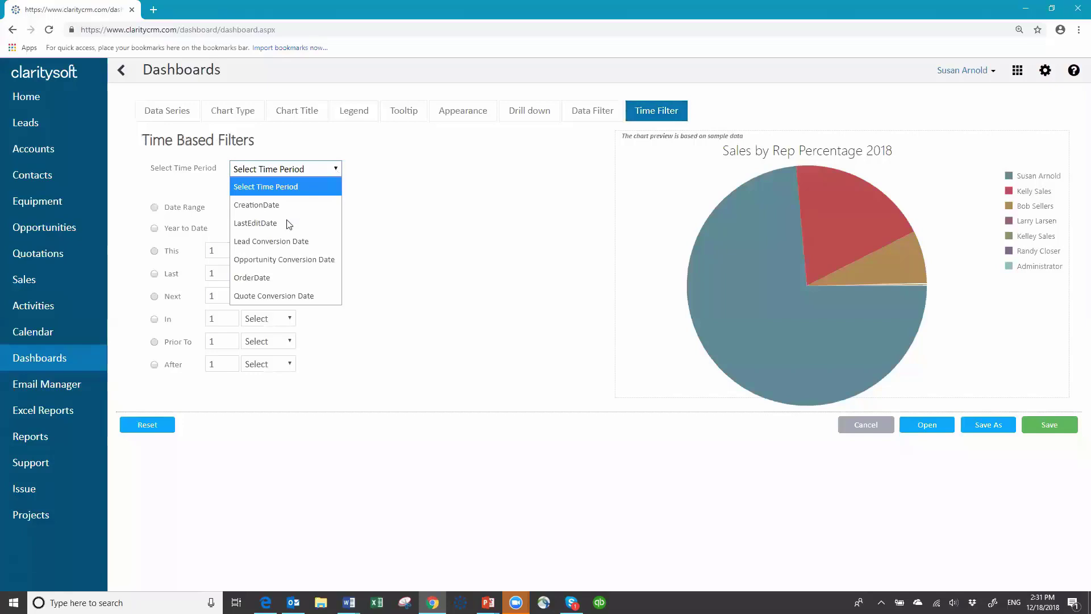
pyautogui.click(267, 279)
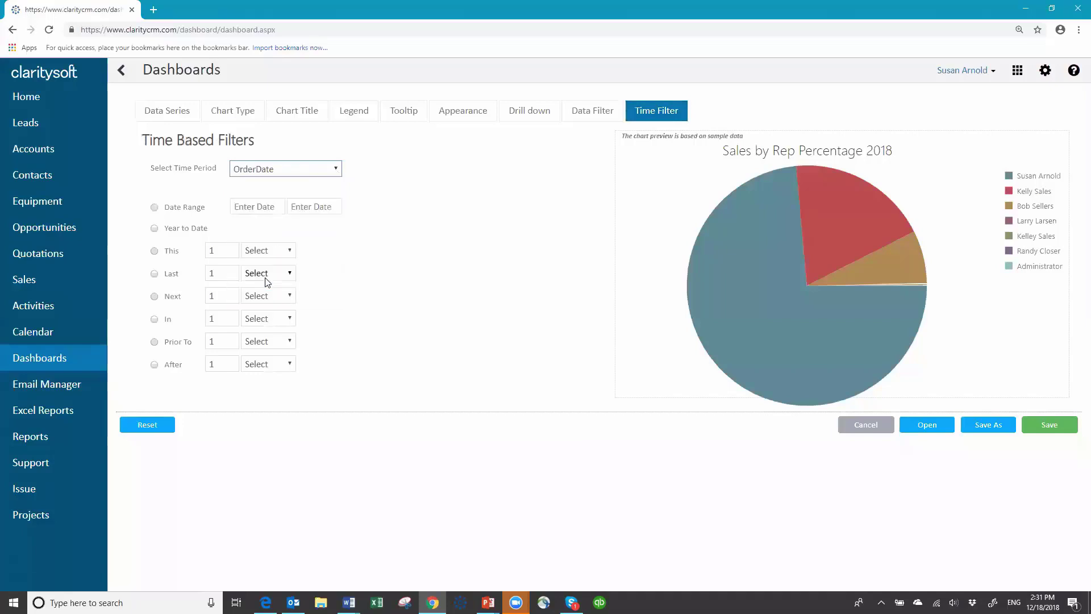
pyautogui.click(155, 207)
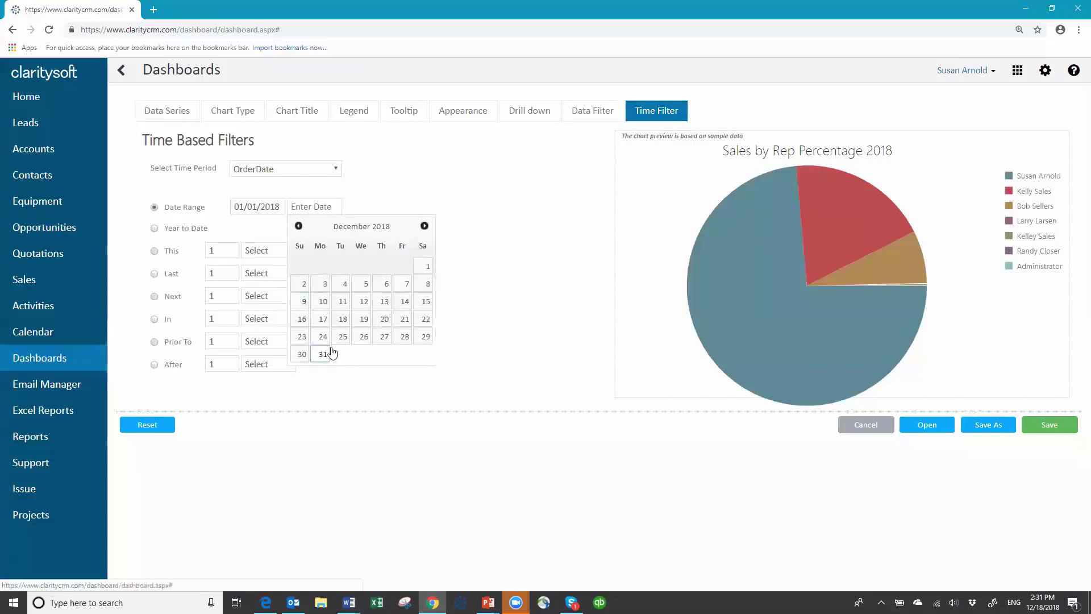
pyautogui.click(322, 353)
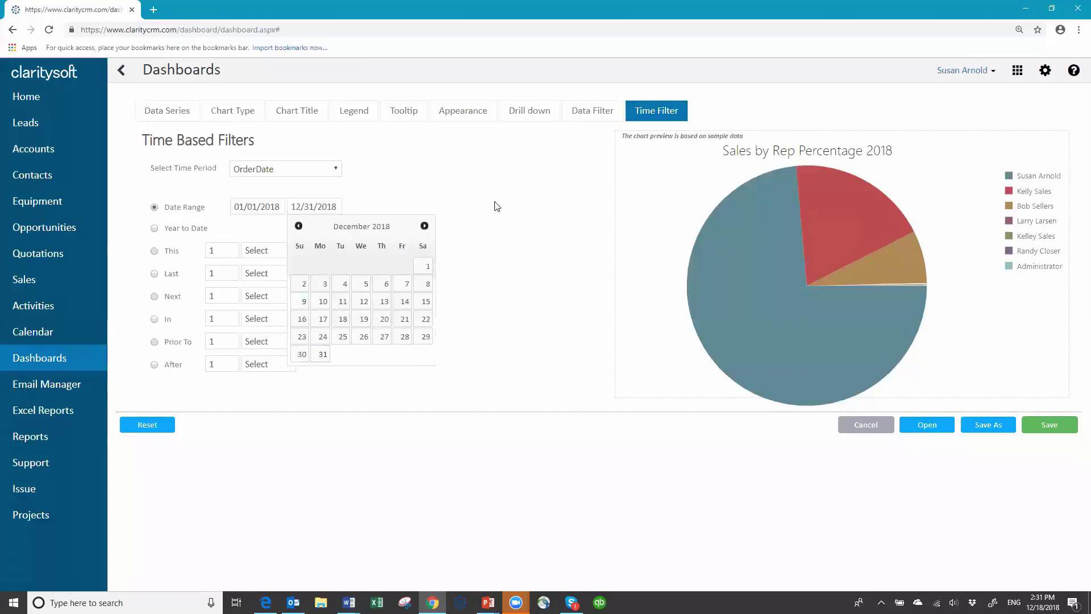
pyautogui.click(499, 205)
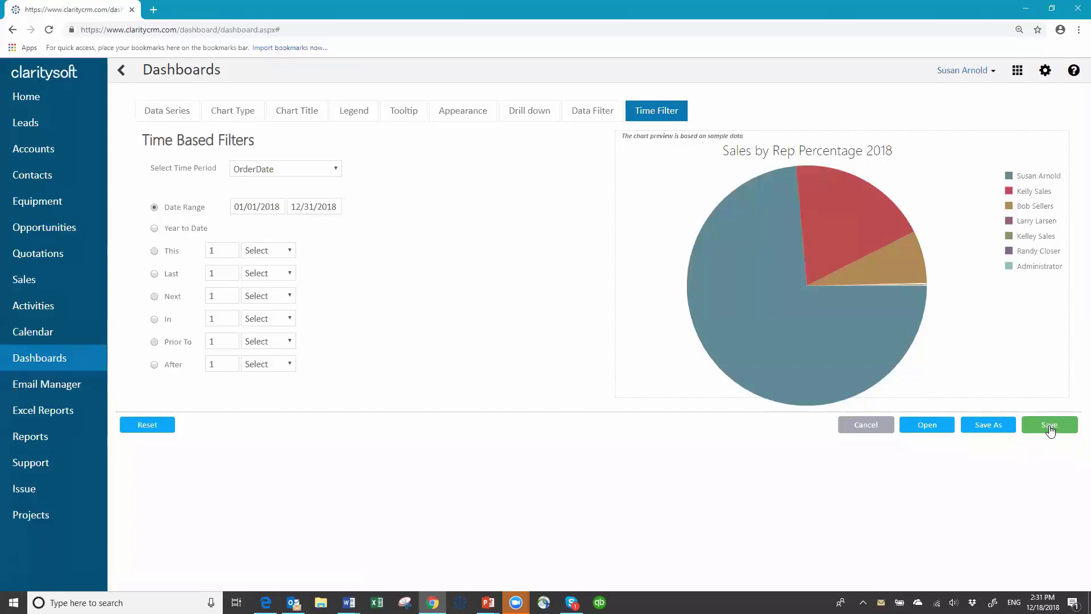
pyautogui.click(306, 116)
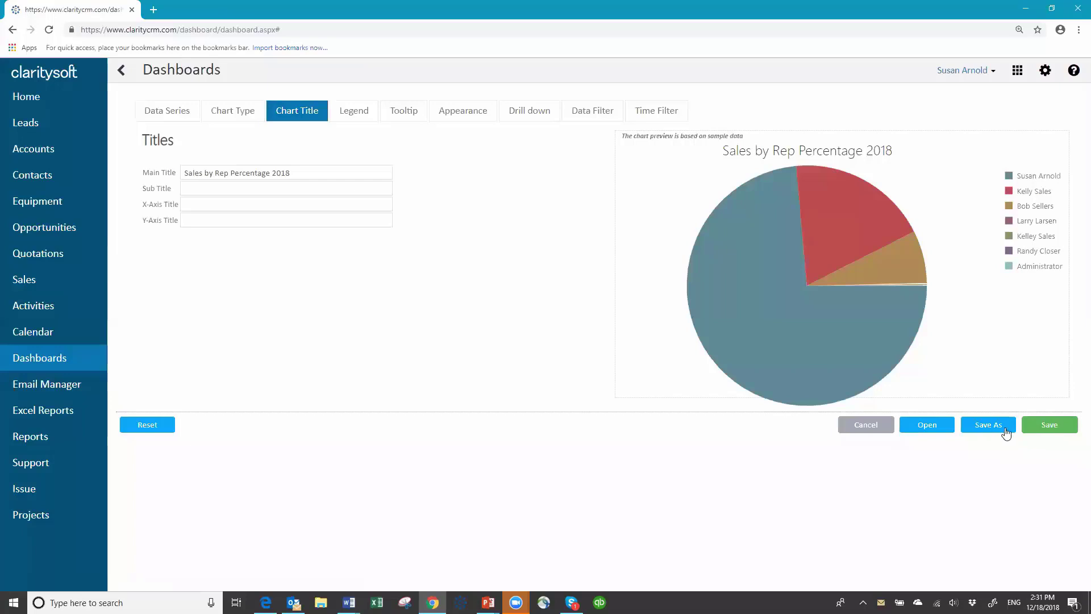
pyautogui.click(1027, 430)
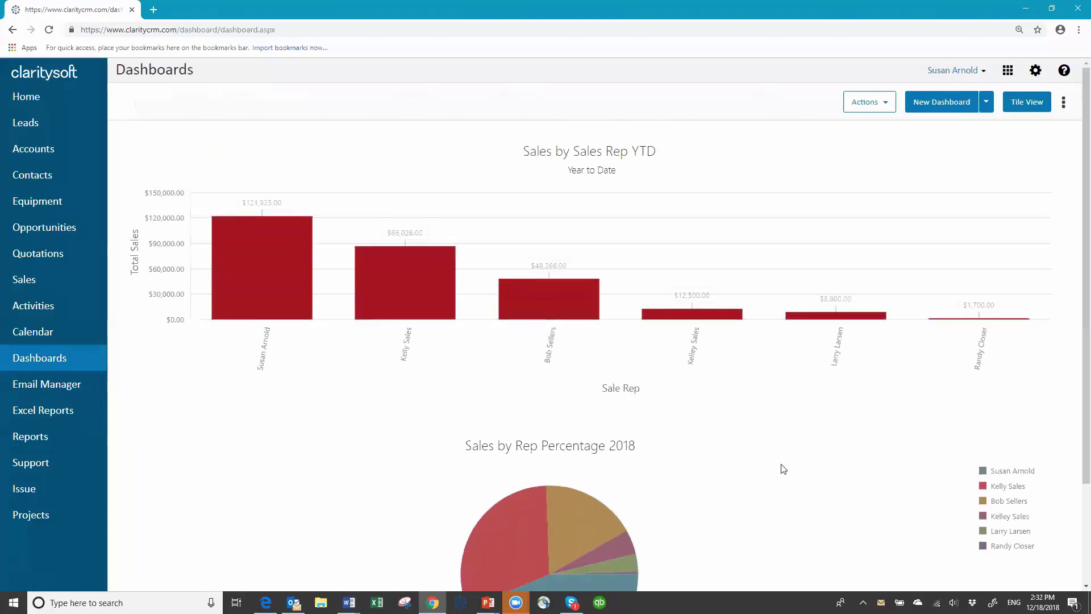
# Step: Examine the Sales by Rep Percentage 2018 pie chart on the dashboard, including the tooltips of its slices
pyautogui.scroll(-2, 757, 451)
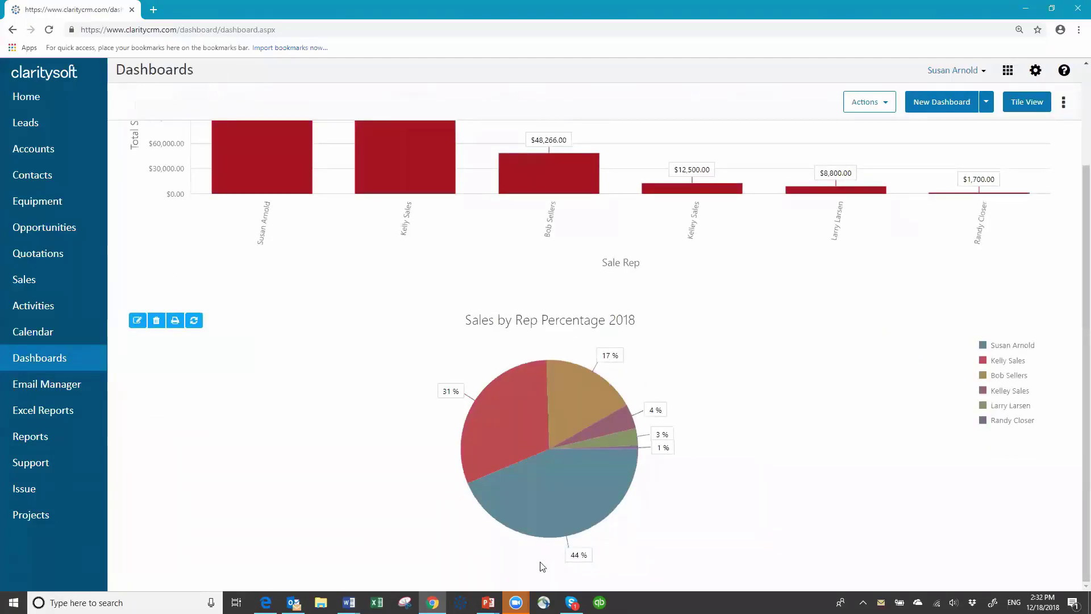
pyautogui.moveTo(509, 424)
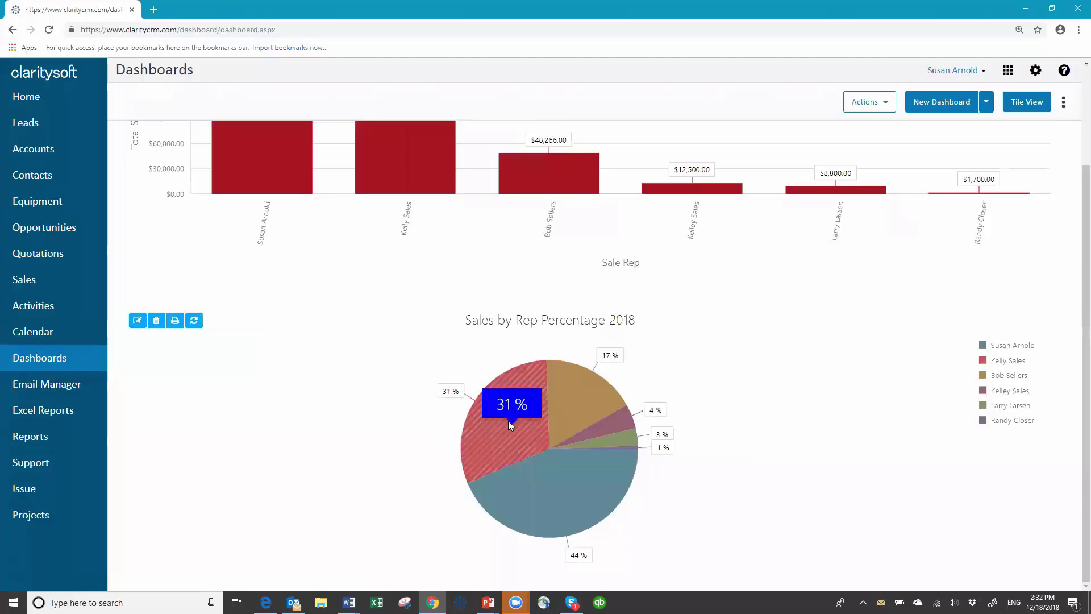
pyautogui.moveTo(580, 396)
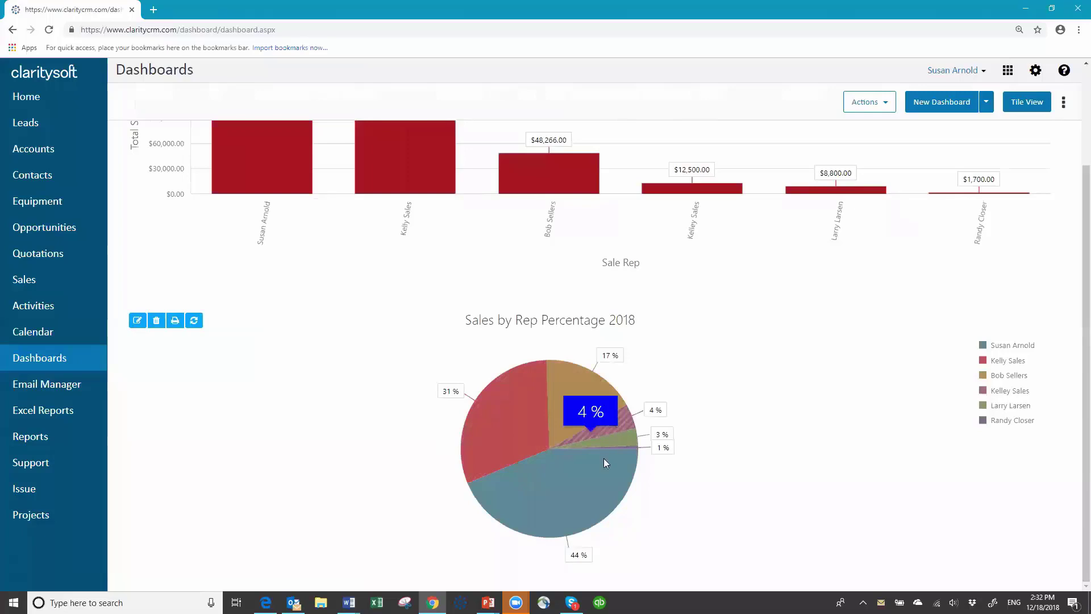
pyautogui.moveTo(593, 473)
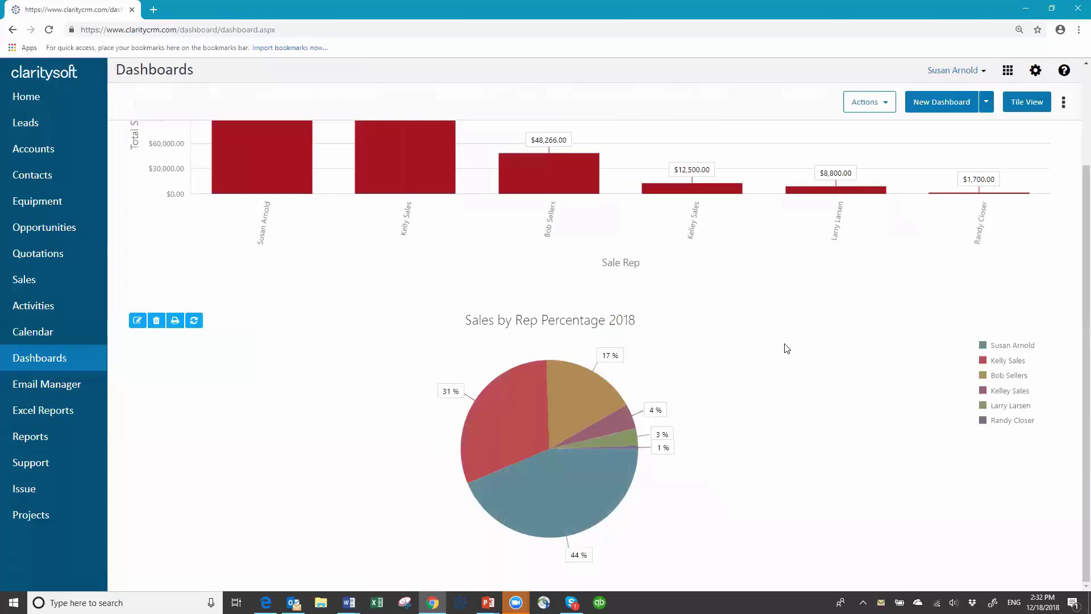
pyautogui.scroll(2, 786, 347)
pyautogui.scroll(-2, 786, 344)
pyautogui.moveTo(553, 414)
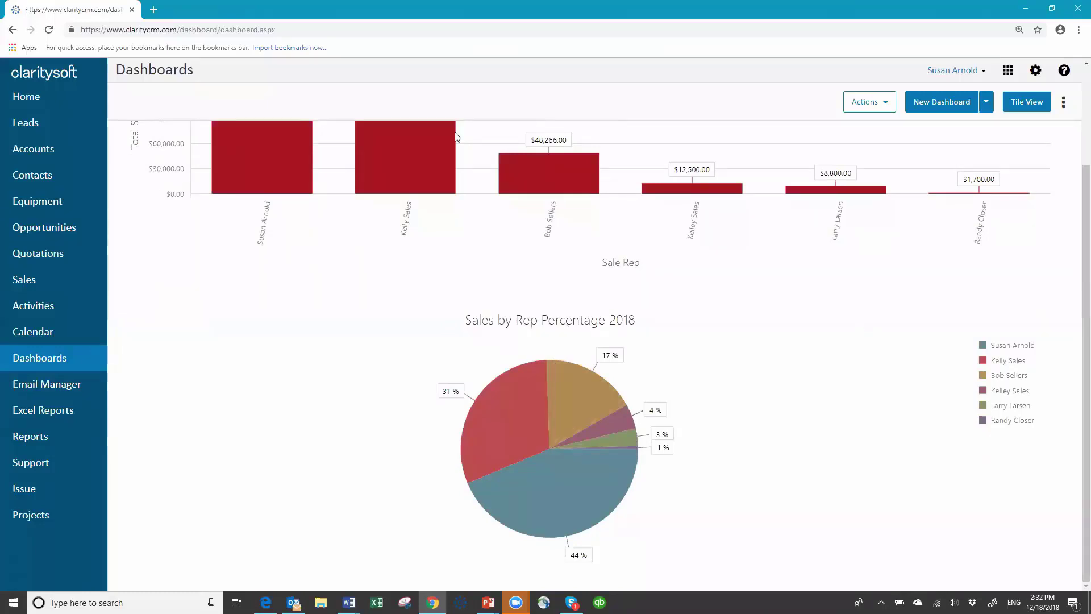
# Step: Add the Sales by Rep Percentage 2018 chart to the Home page through its chart indicators
pyautogui.click(33, 98)
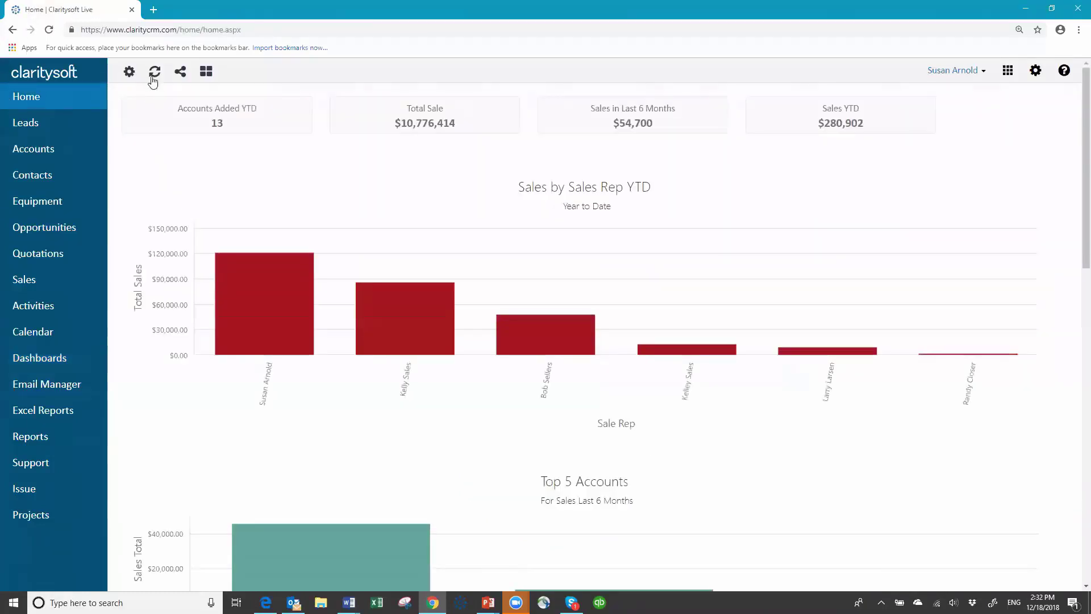
pyautogui.click(128, 76)
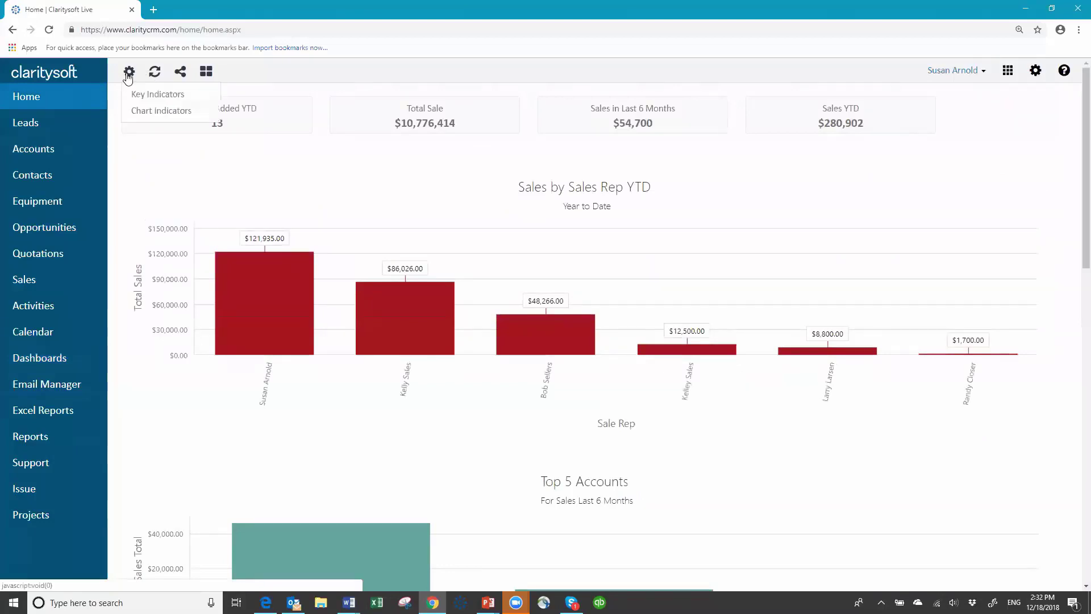
pyautogui.click(169, 112)
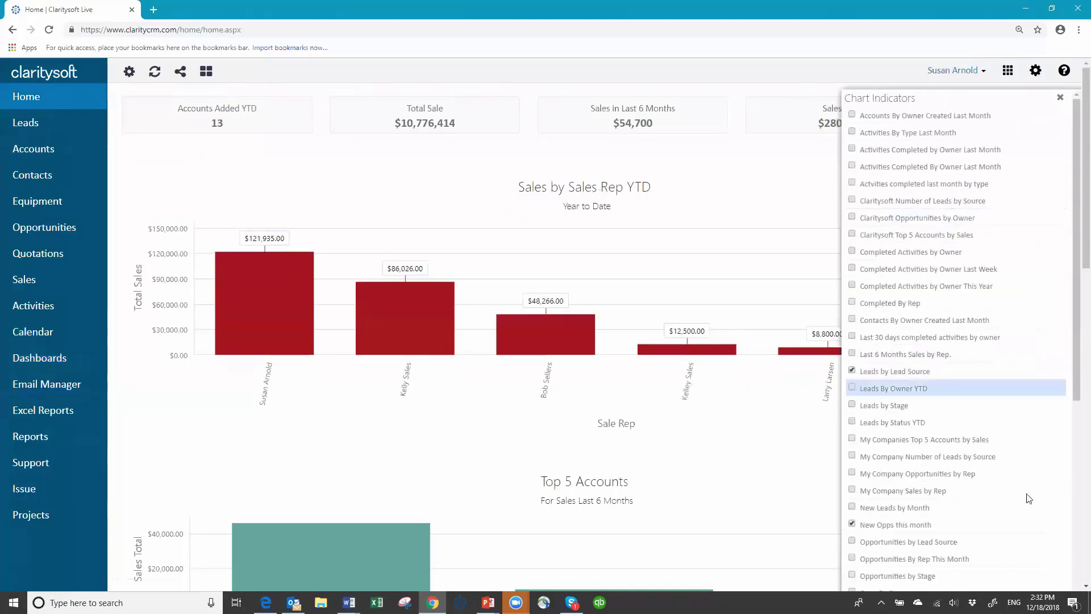
pyautogui.scroll(-5, 1000, 477)
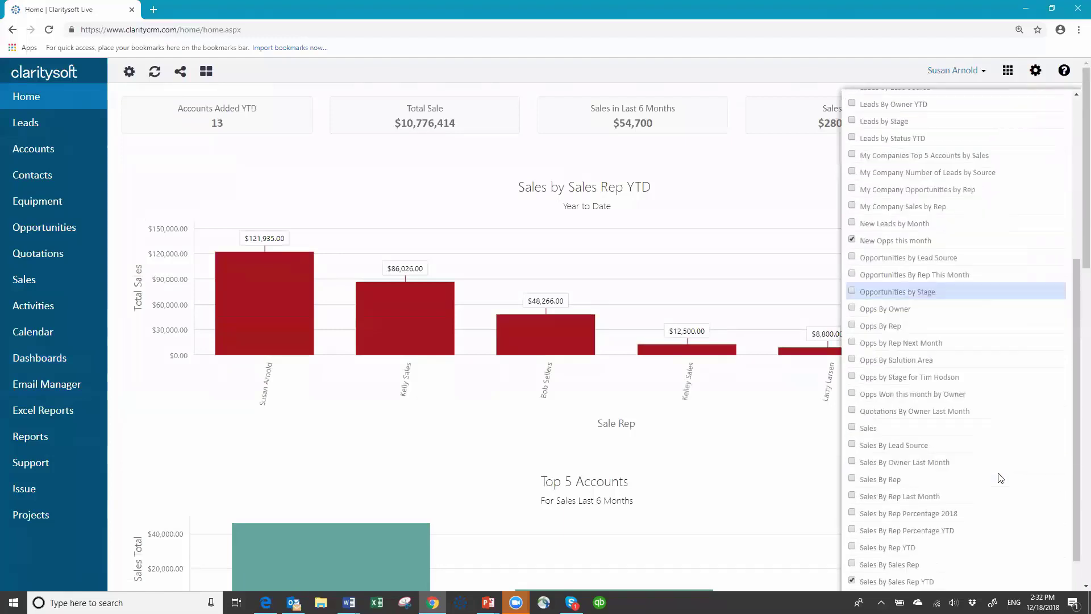
pyautogui.scroll(-3, 1000, 477)
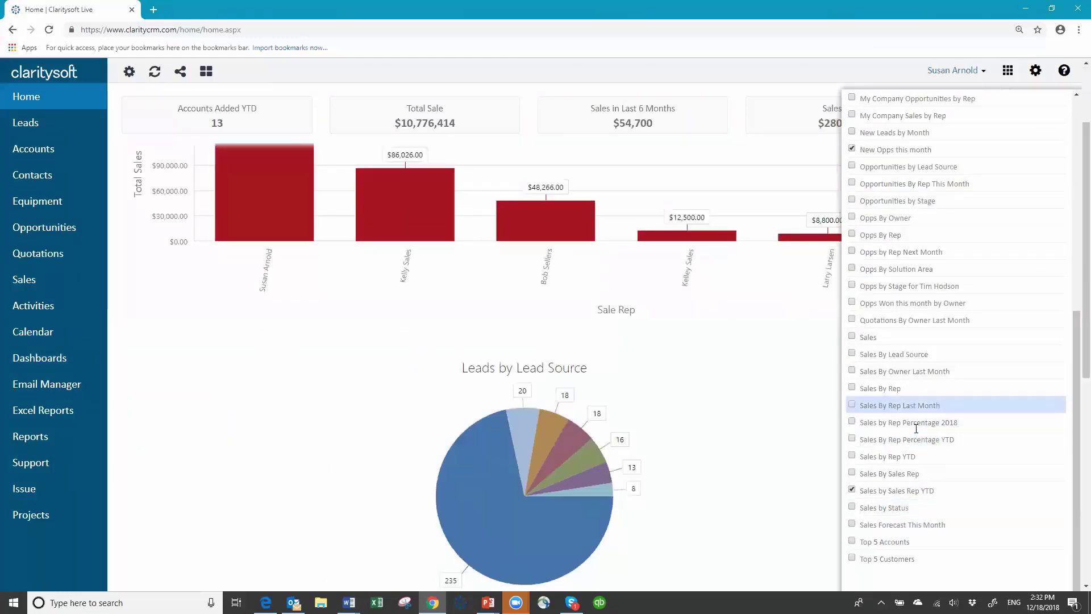
pyautogui.click(851, 422)
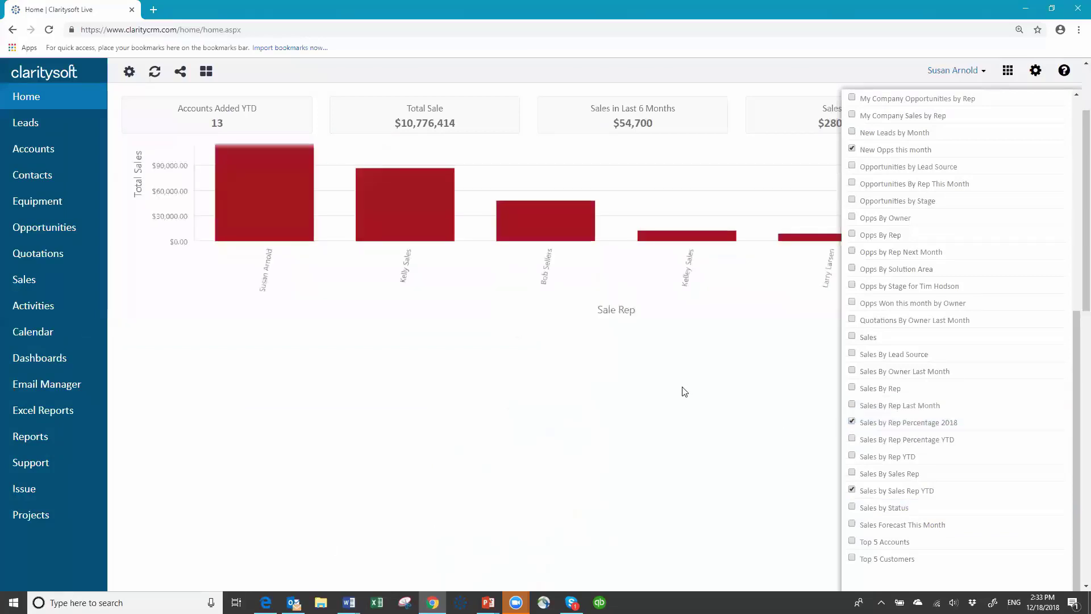
# Step: Check the Sales by Rep Percentage 2018 chart on the Home page and close the chart indicators list
pyautogui.scroll(-3, 666, 386)
pyautogui.scroll(-7, 653, 380)
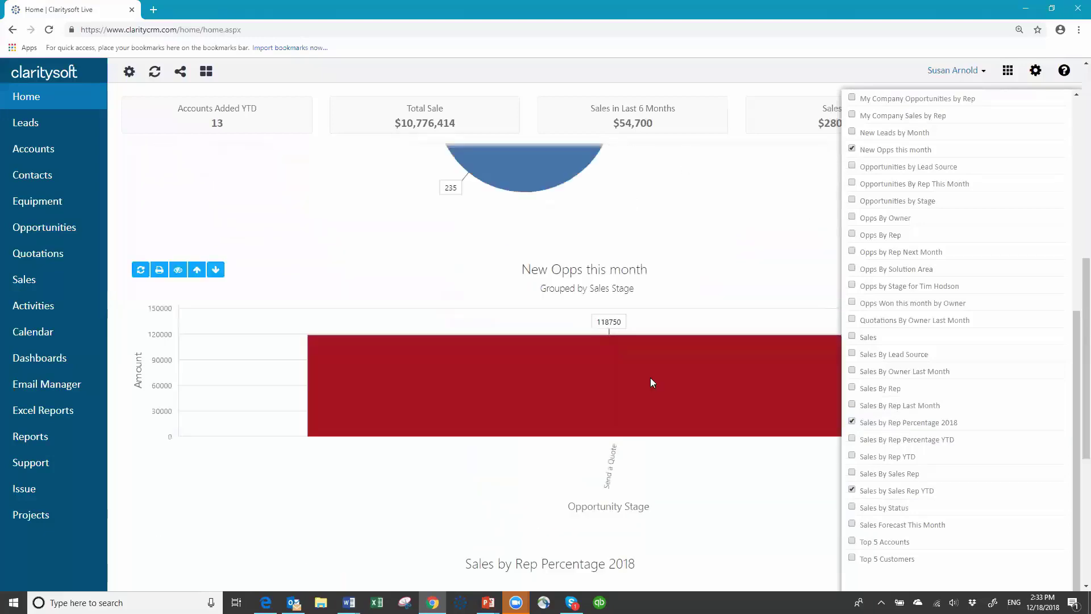
pyautogui.scroll(-4, 652, 383)
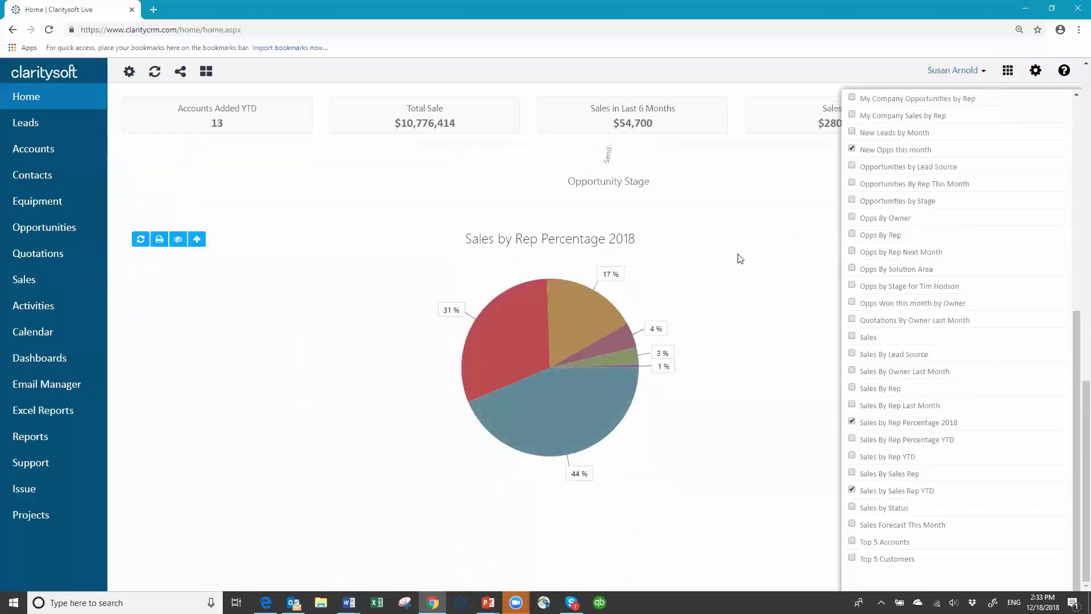
pyautogui.scroll(15, 741, 252)
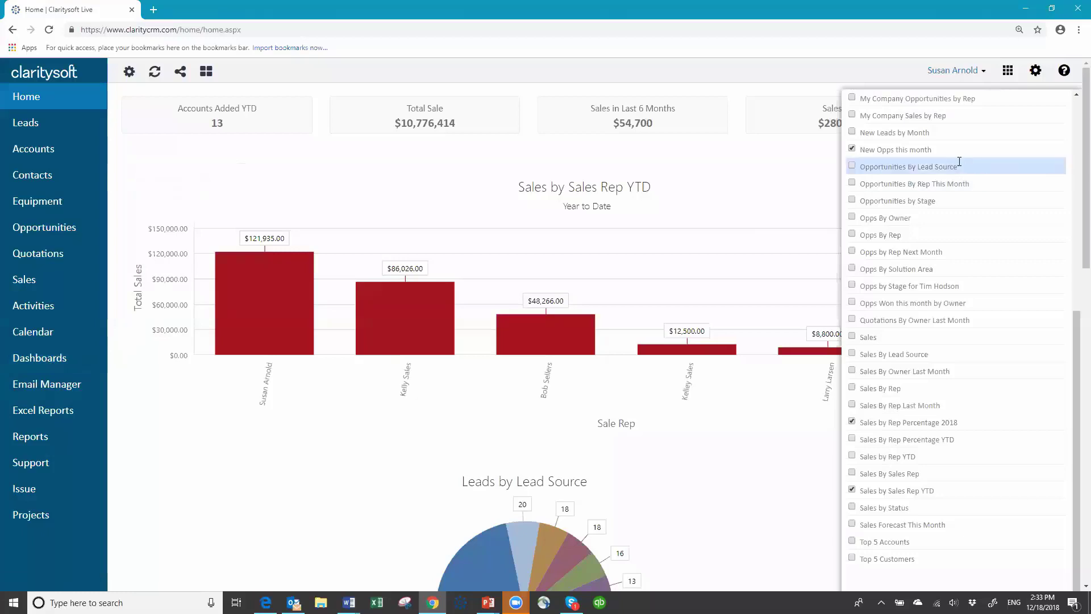
pyautogui.scroll(7, 889, 150)
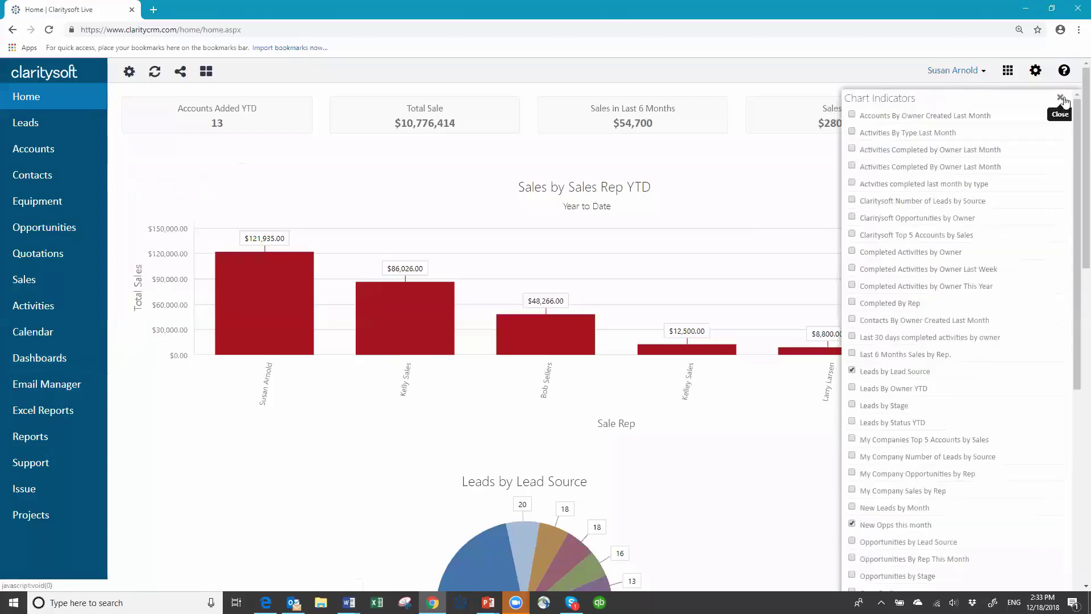
pyautogui.click(1062, 98)
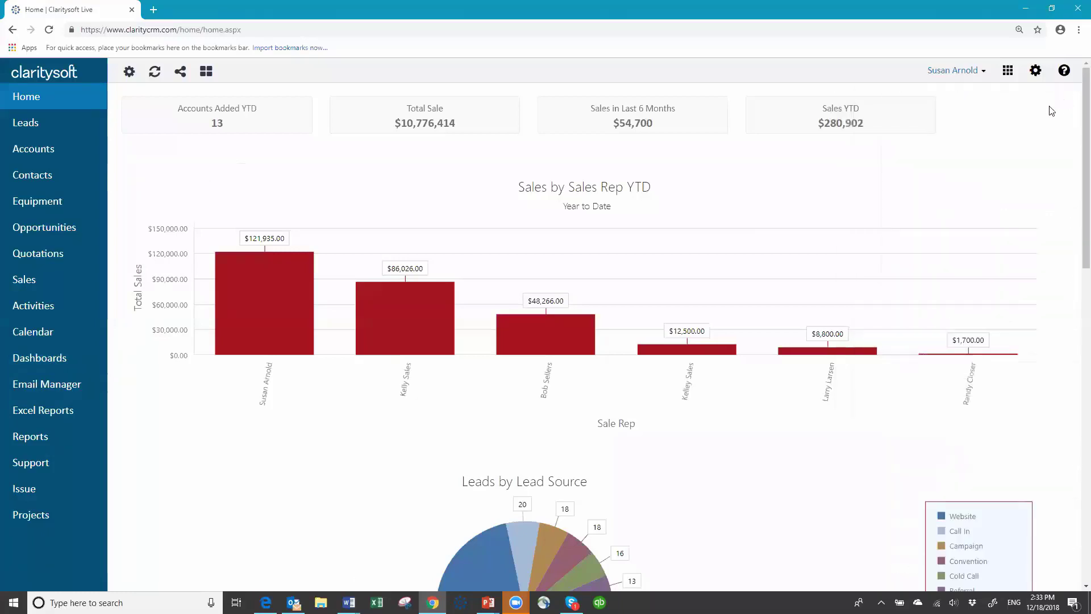
# Step: Switch the Home page charts to the two-column tile layout and look over the arranged charts
pyautogui.click(206, 72)
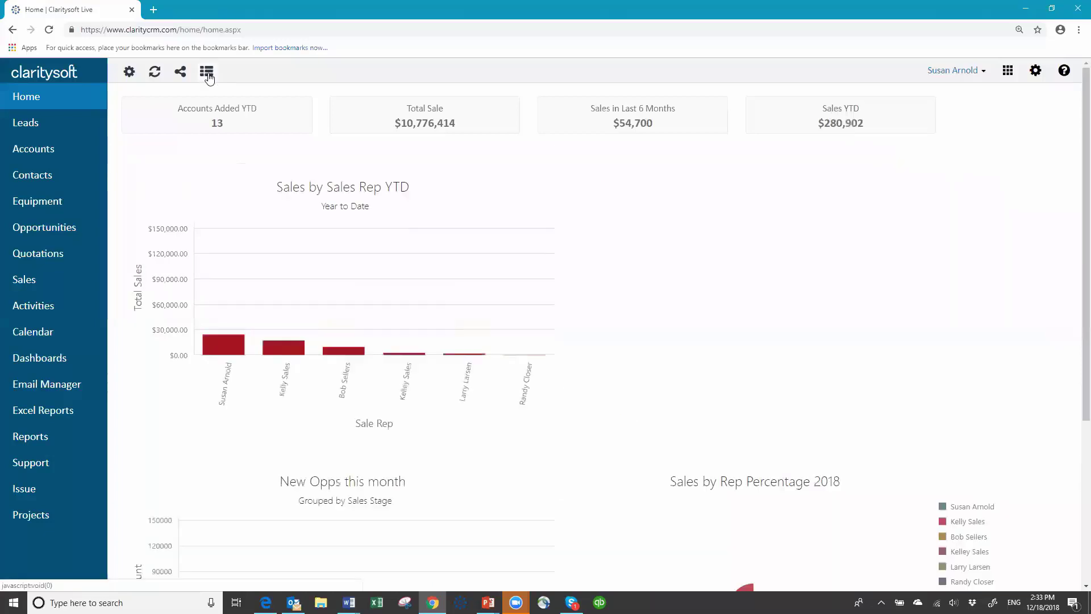
pyautogui.scroll(-1, 948, 339)
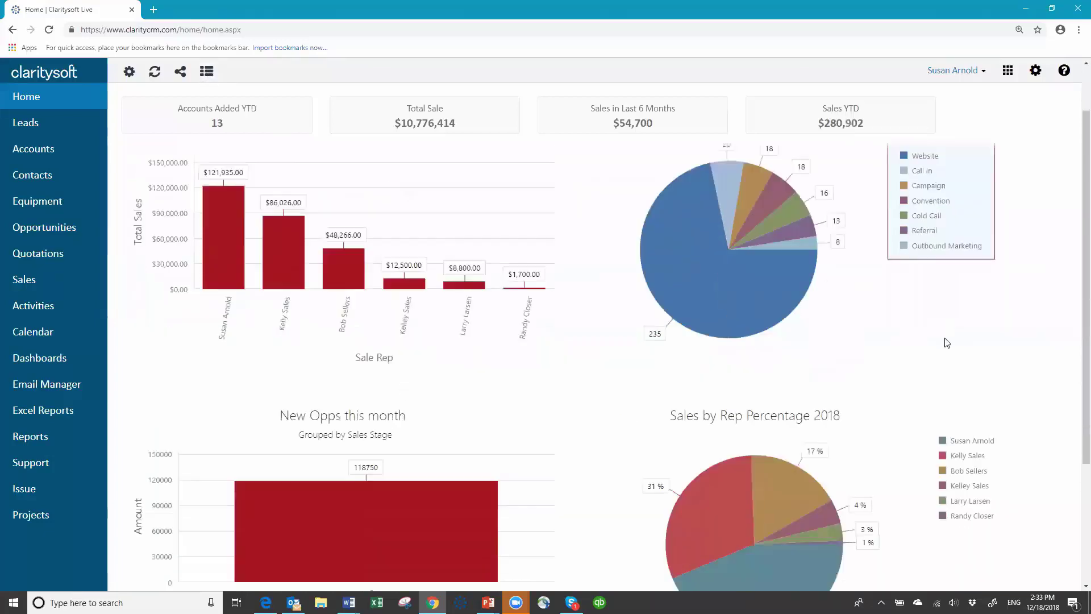
pyautogui.scroll(-3, 947, 343)
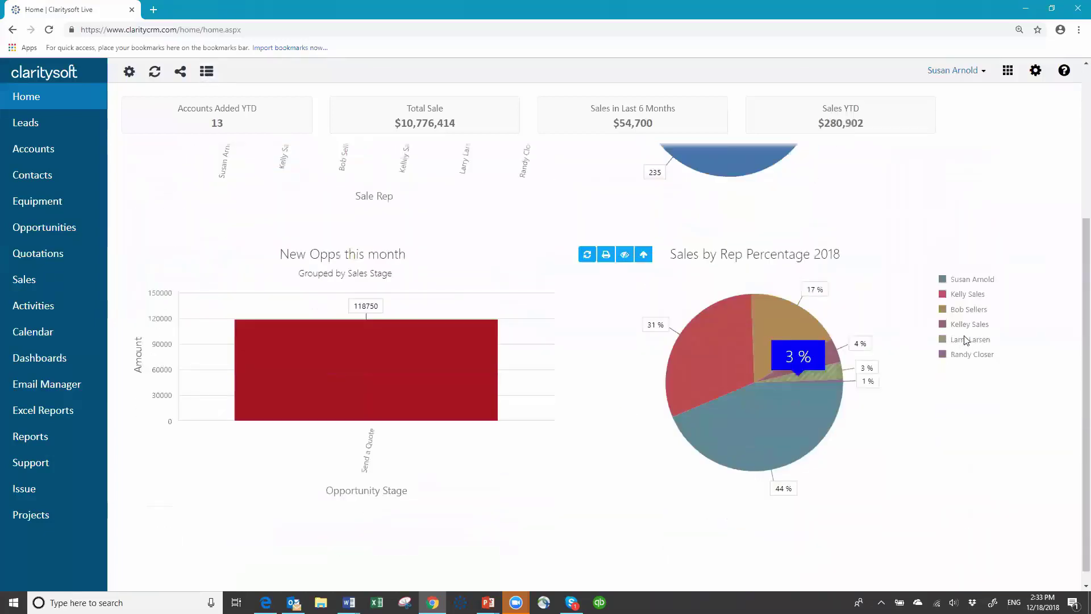
pyautogui.scroll(4, 965, 340)
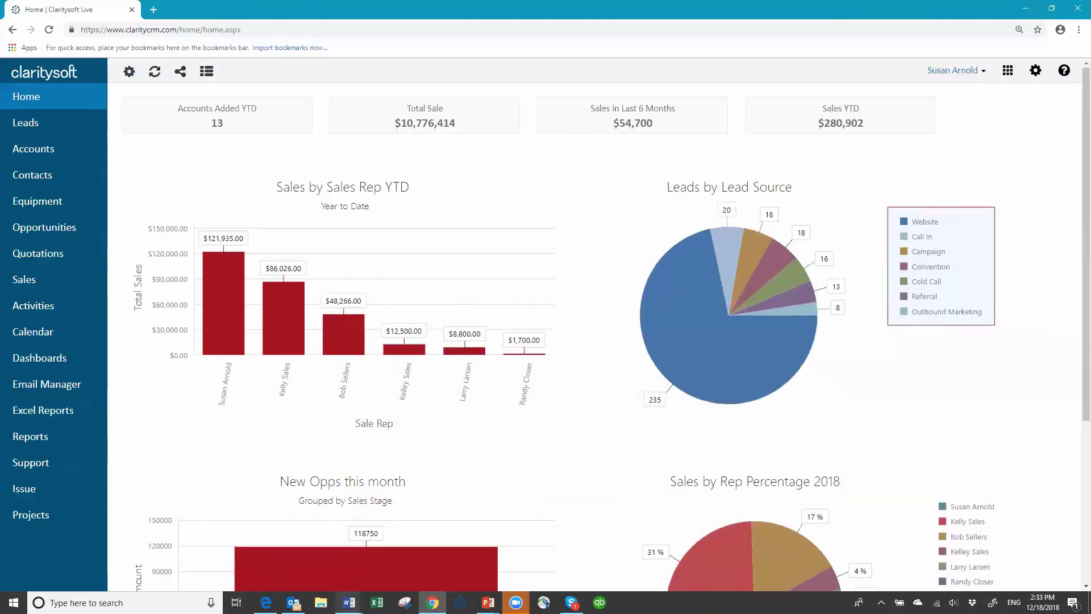
# Step: Open an advanced search for the Accounts list
pyautogui.click(55, 360)
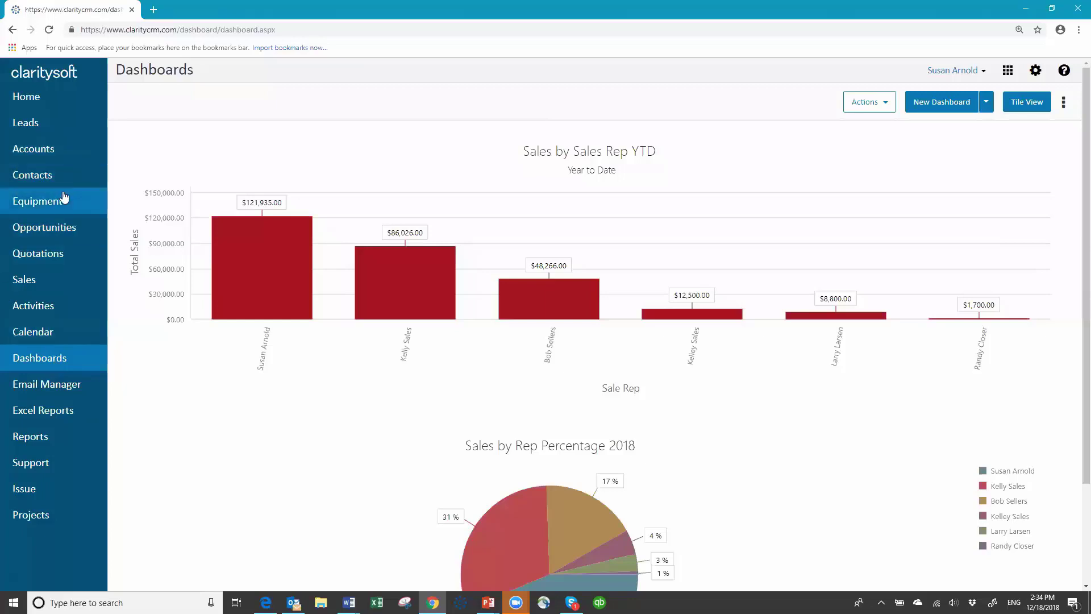
pyautogui.click(50, 148)
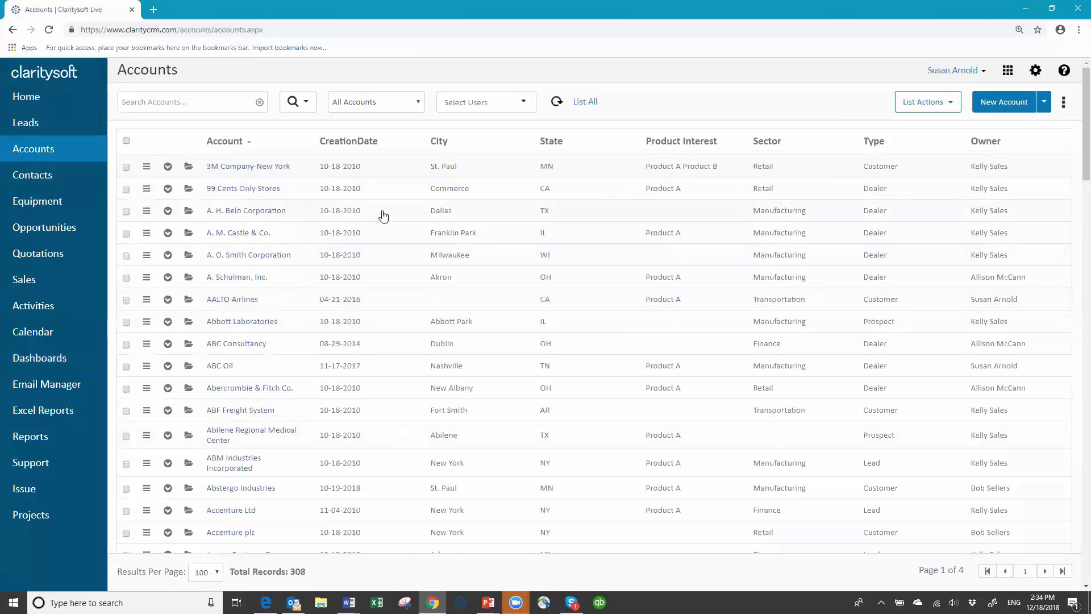
pyautogui.click(418, 103)
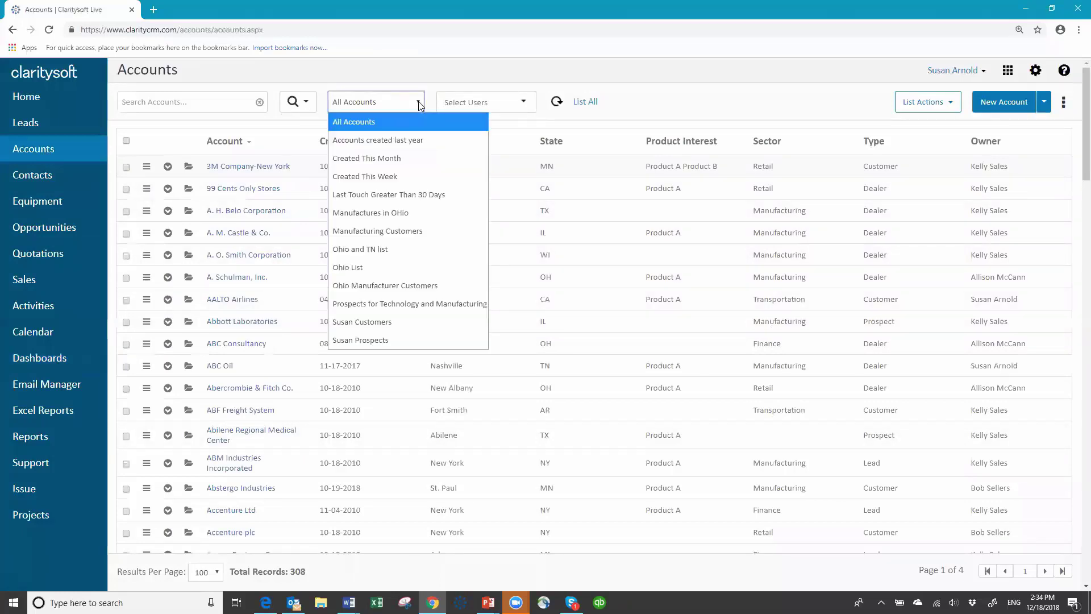
pyautogui.click(307, 106)
pyautogui.click(316, 125)
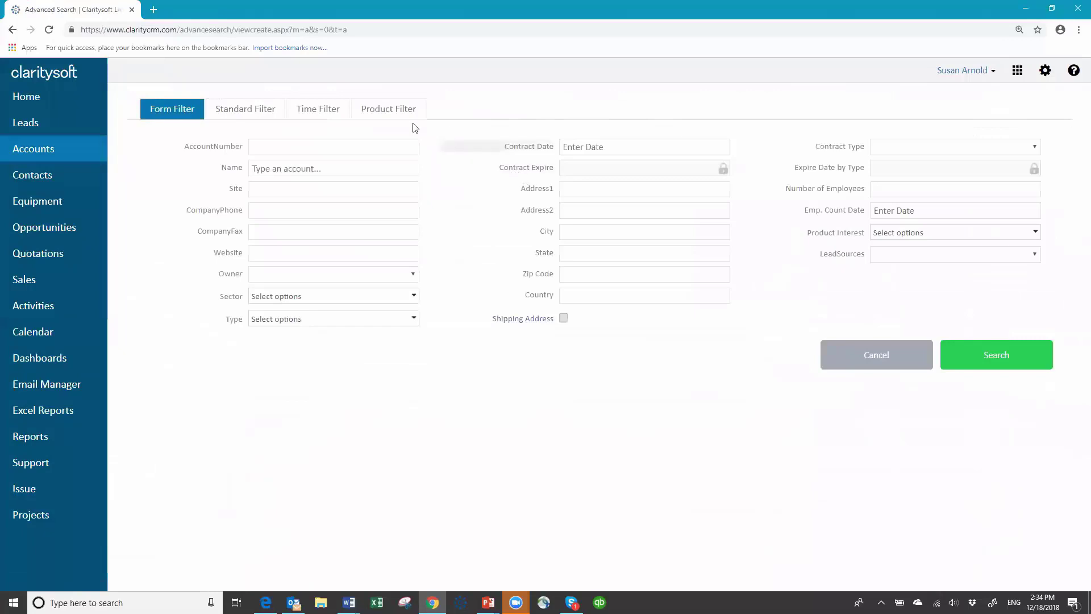
# Step: Search for accounts whose CreationDate falls in the date range 01-01-2018 to 12-31-2018
pyautogui.click(327, 113)
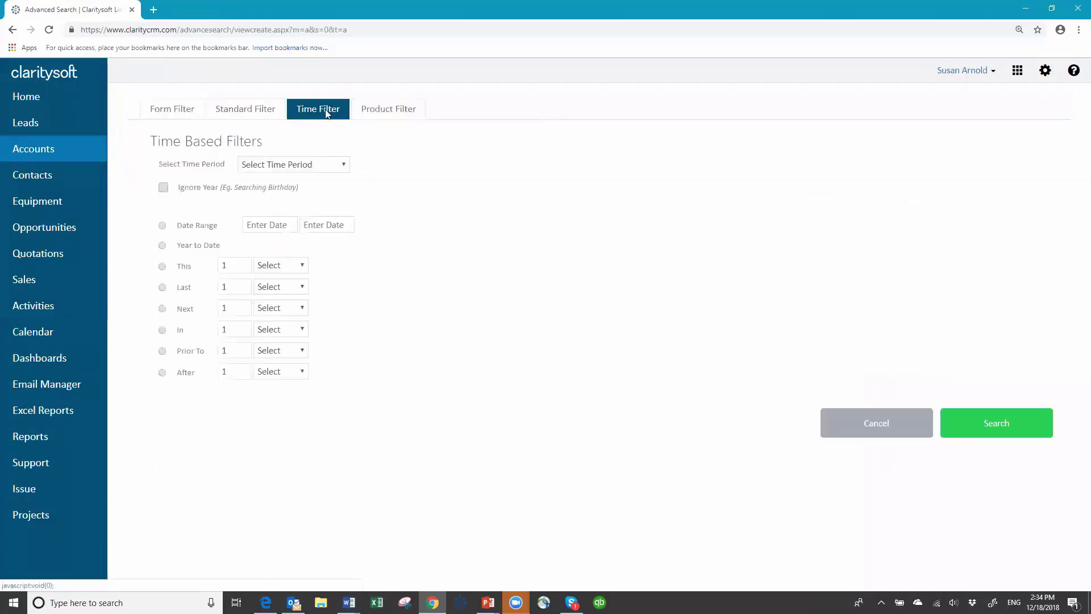
pyautogui.click(344, 165)
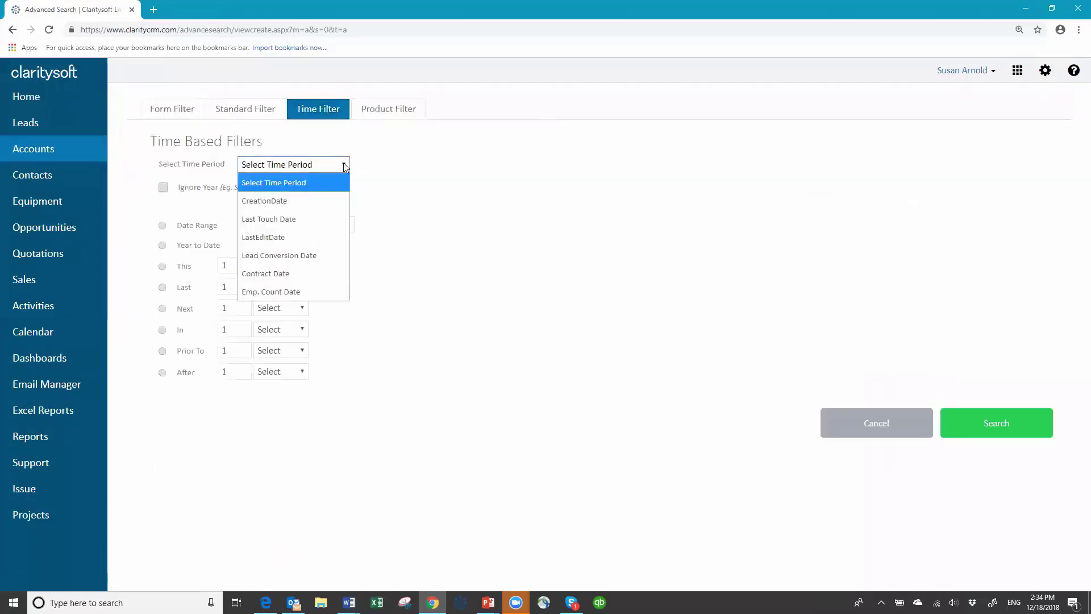
pyautogui.click(294, 203)
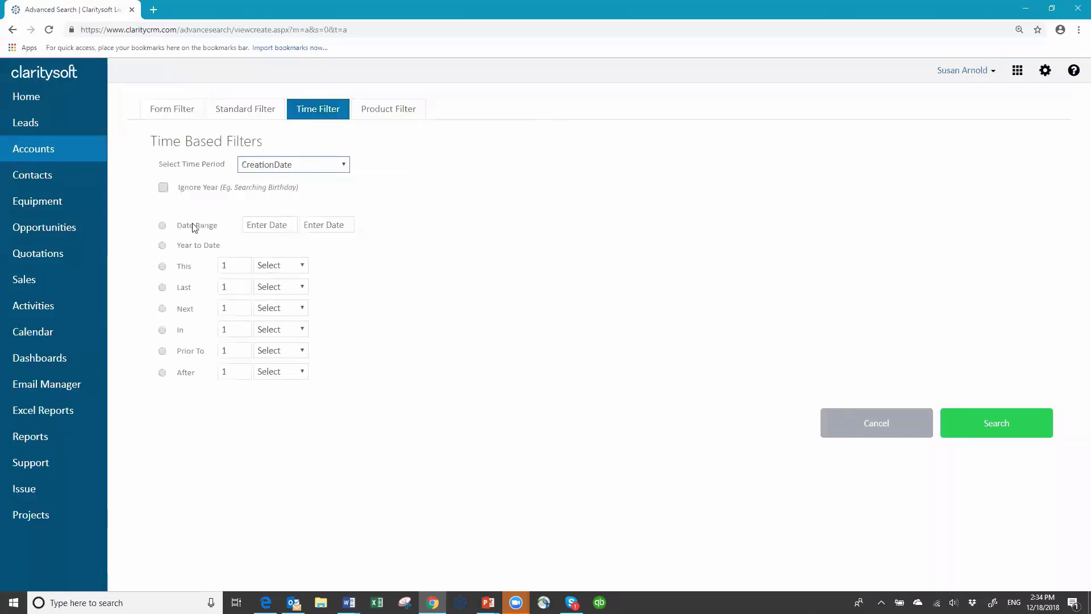
pyautogui.click(162, 225)
pyautogui.click(273, 223)
pyautogui.click(269, 247)
pyautogui.click(321, 225)
pyautogui.click(313, 247)
pyautogui.click(975, 420)
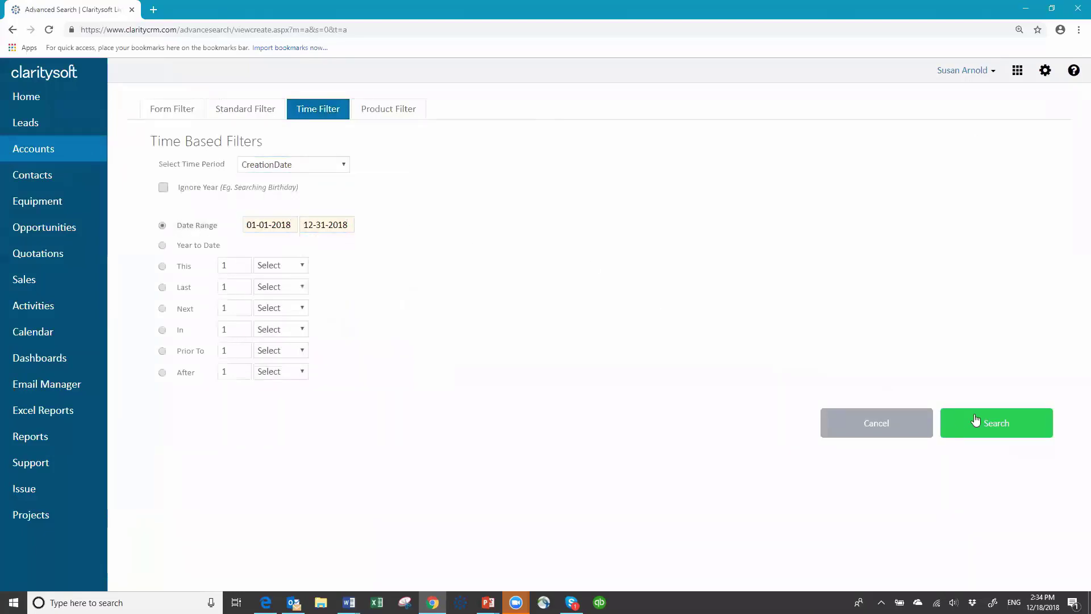
pyautogui.click(976, 420)
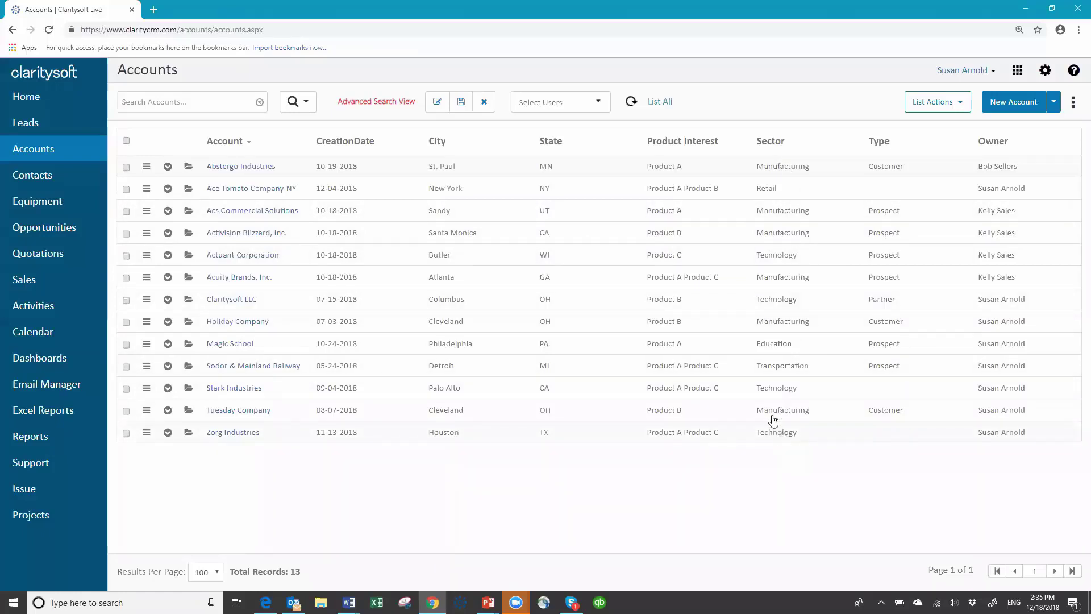
# Step: Start a new dashboard chart that uses Accounts as its data source
pyautogui.click(38, 358)
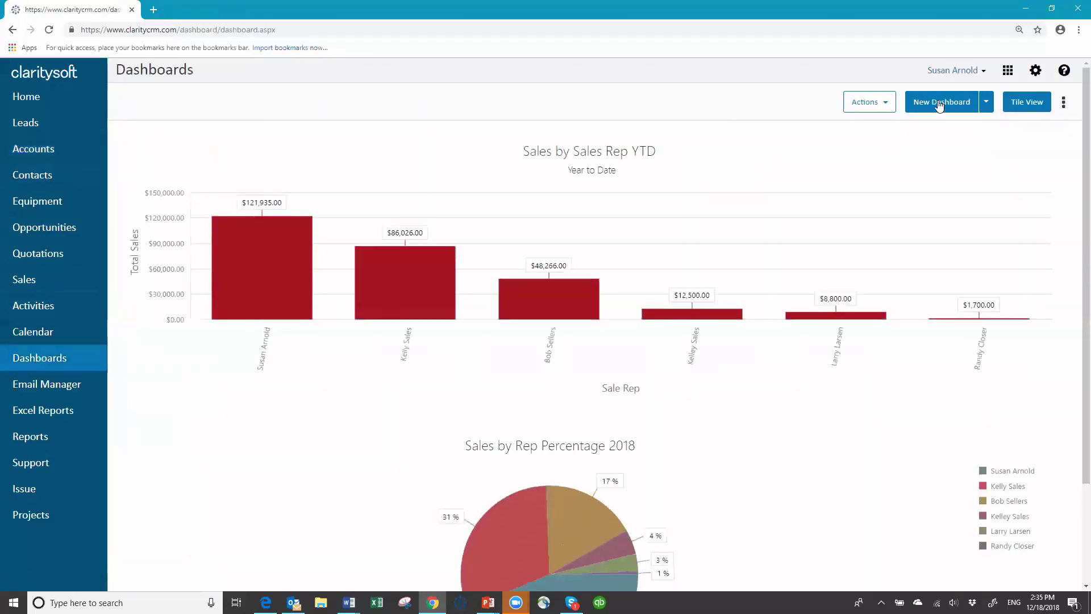
pyautogui.click(938, 104)
pyautogui.click(325, 174)
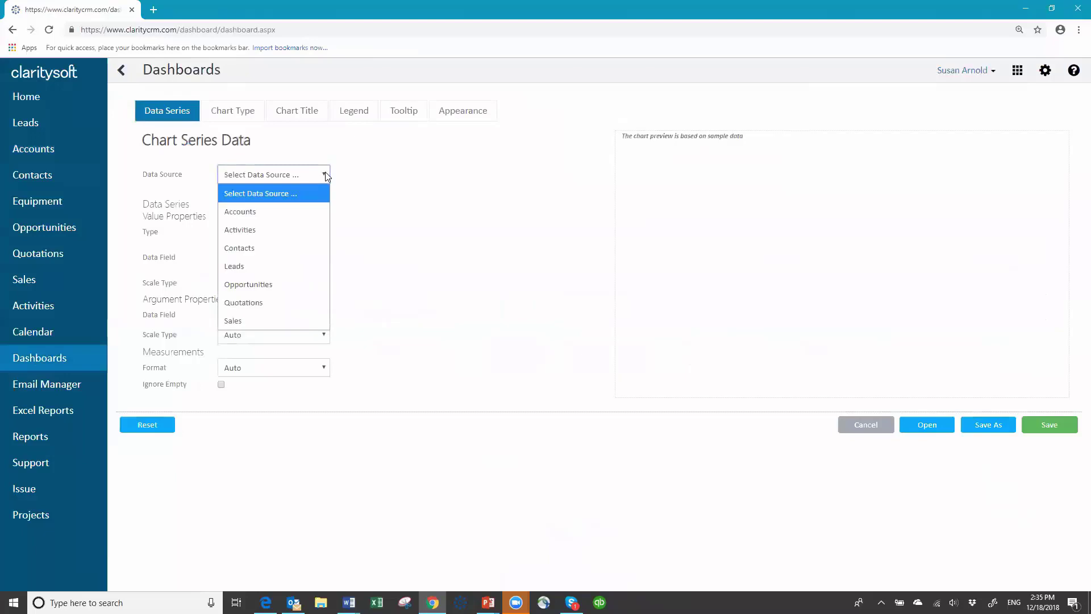
pyautogui.click(269, 212)
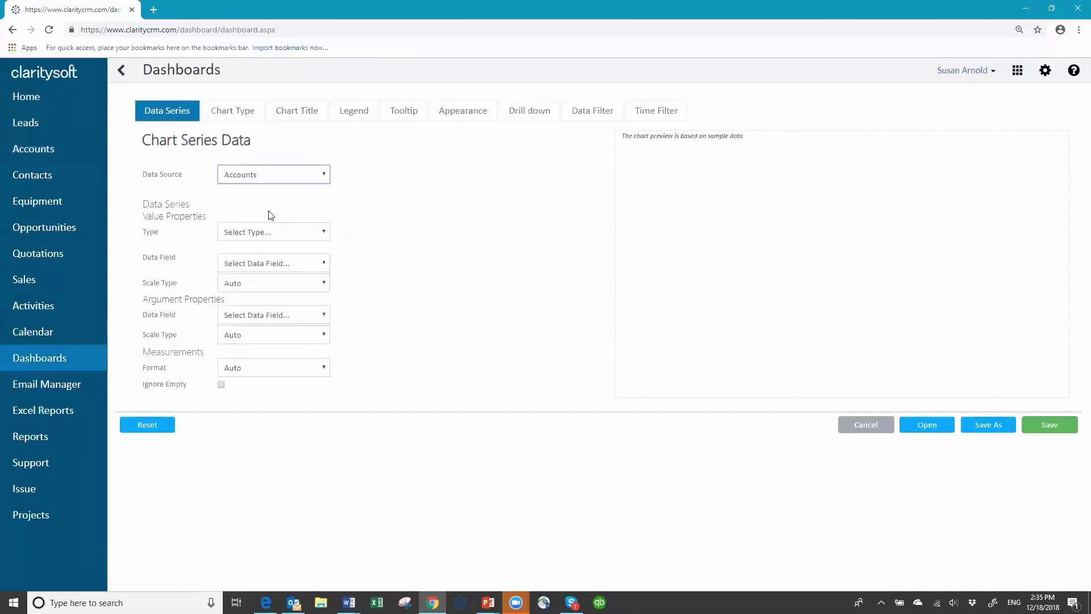
# Step: Set the chart's value to the function Count of Account and its argument data field to Sector
pyautogui.click(324, 232)
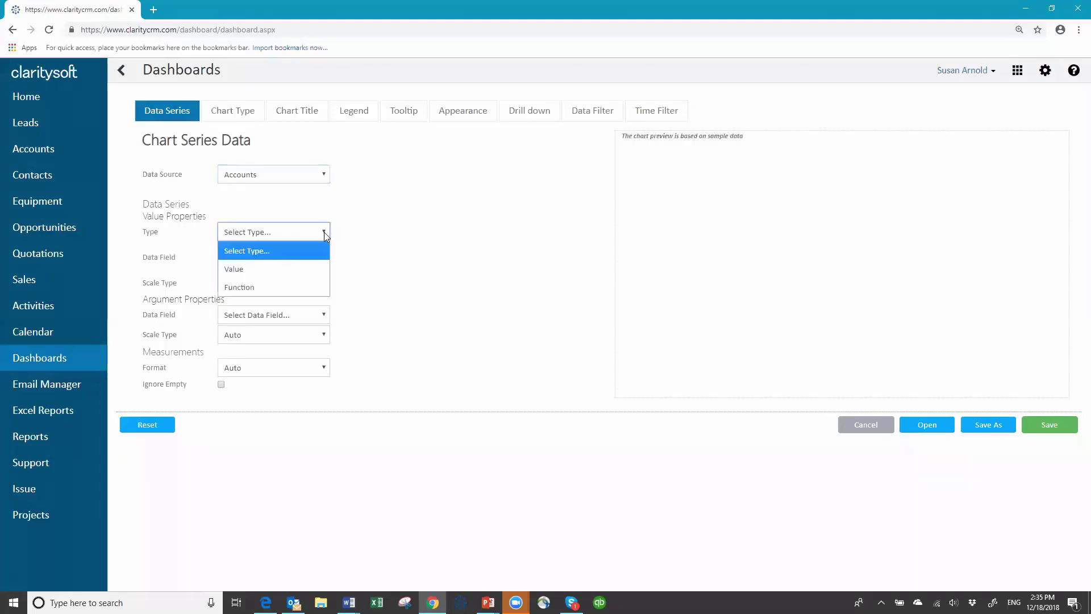
pyautogui.click(277, 287)
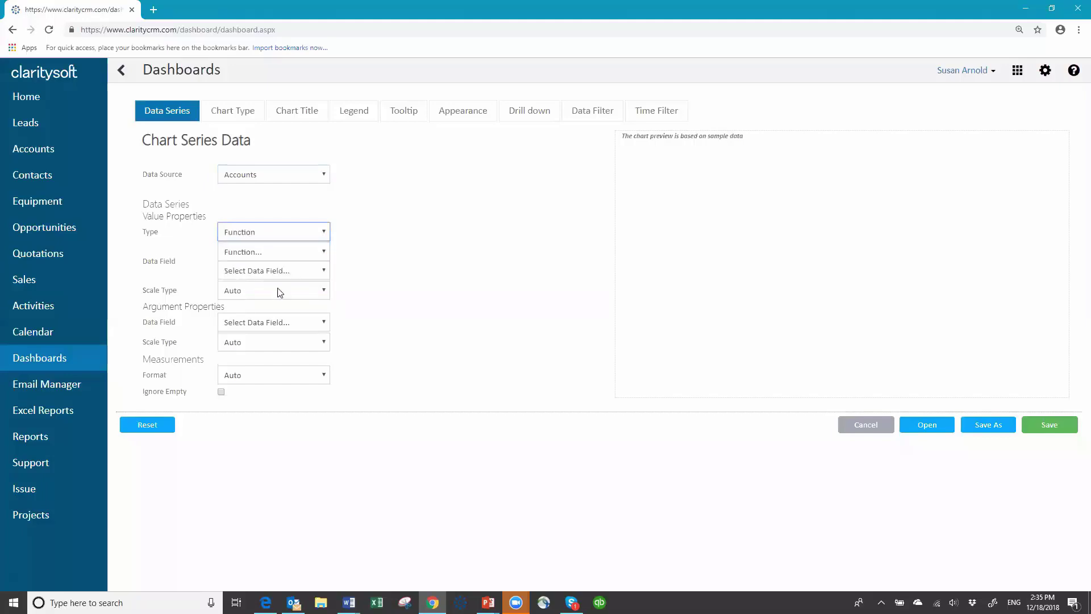
pyautogui.click(324, 253)
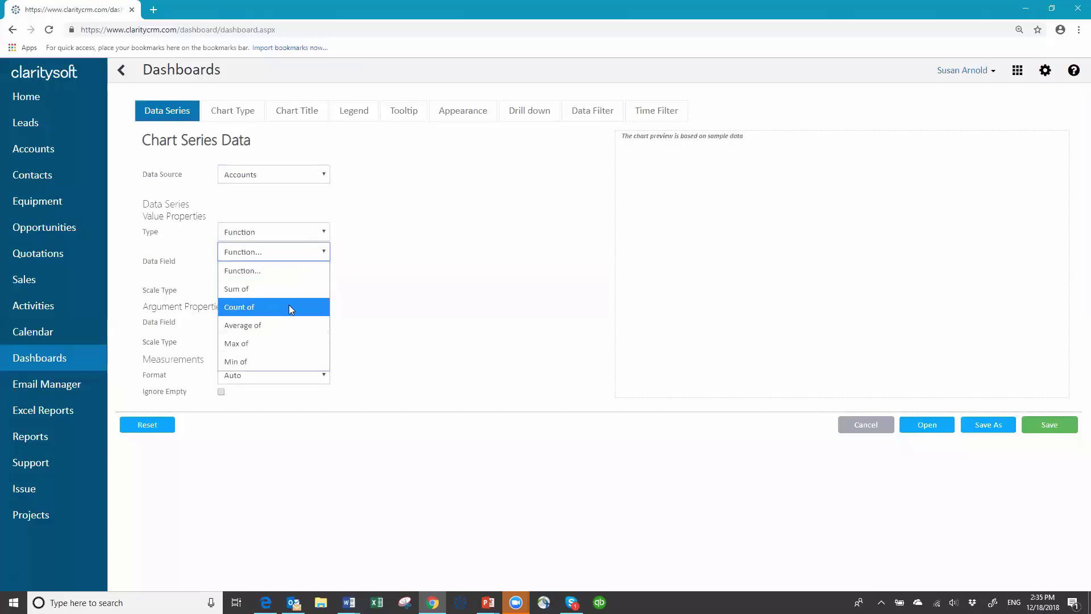
pyautogui.click(289, 306)
pyautogui.click(324, 271)
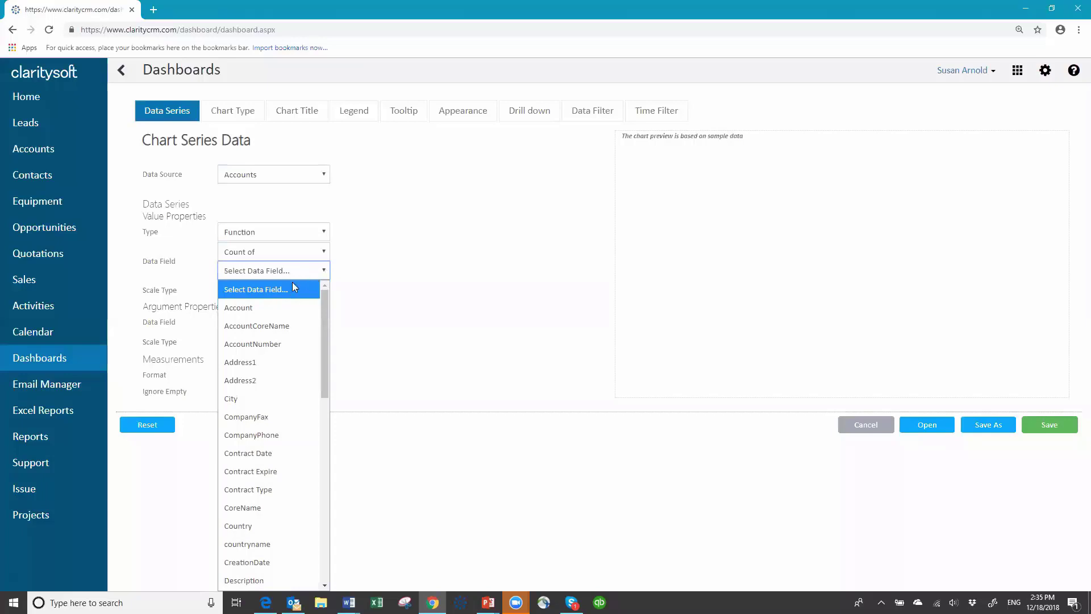
pyautogui.click(270, 308)
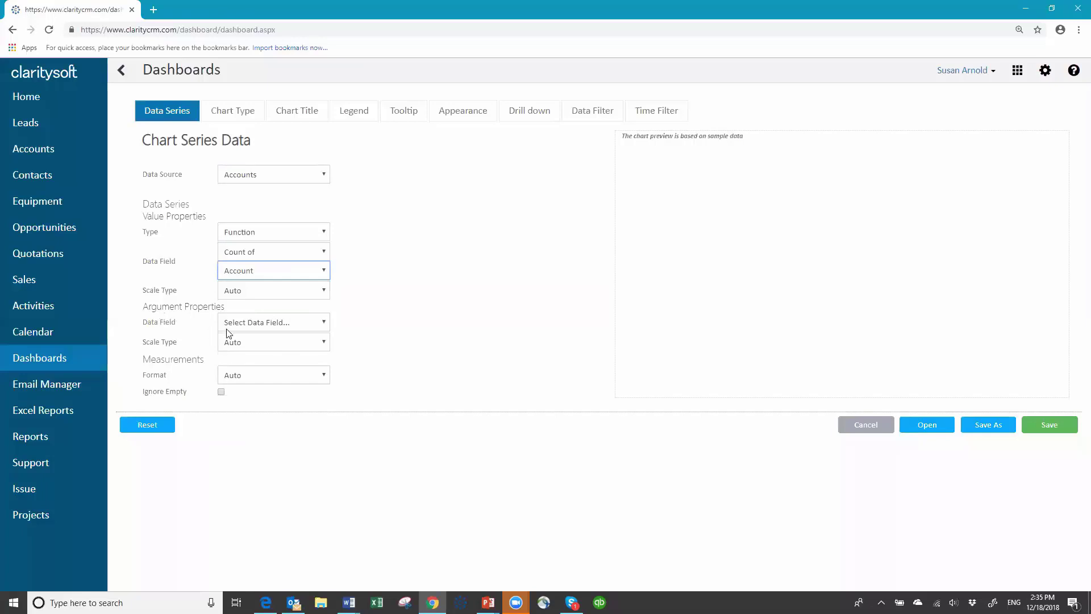
pyautogui.click(325, 322)
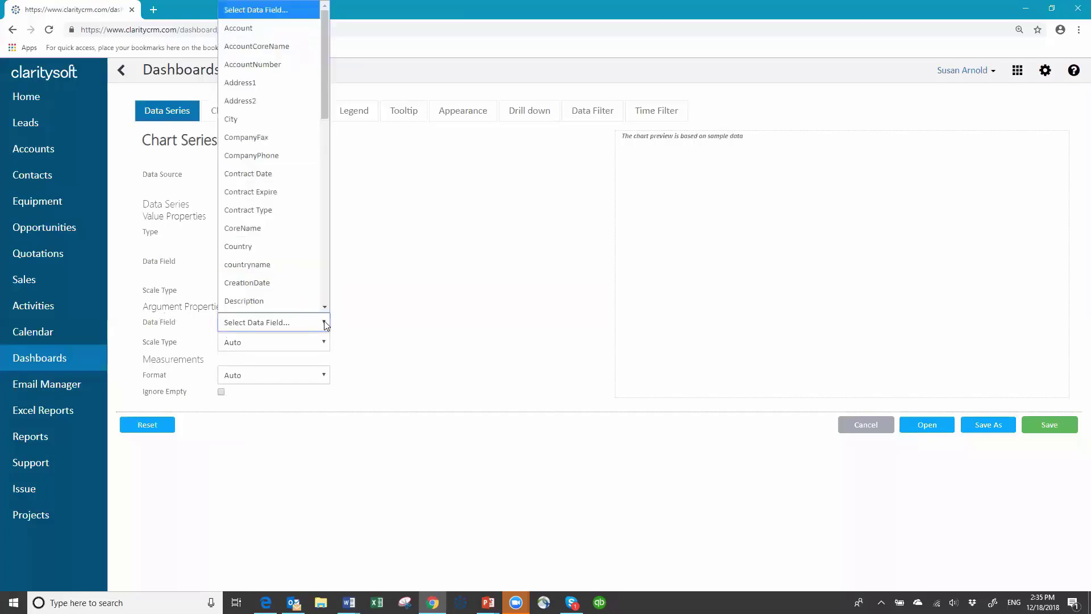
pyautogui.scroll(-10, 326, 305)
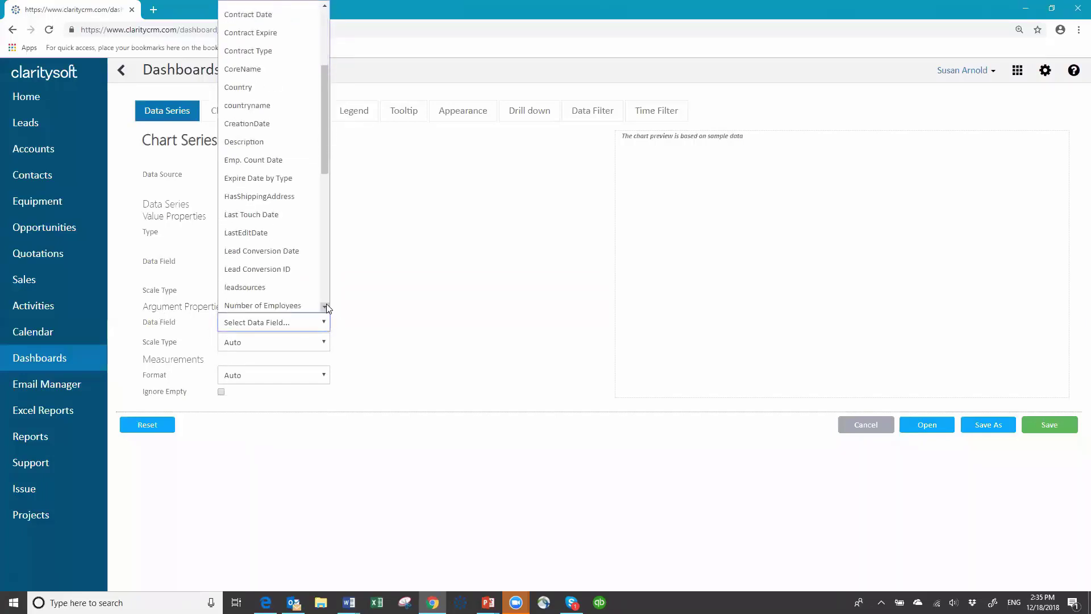
pyautogui.click(251, 231)
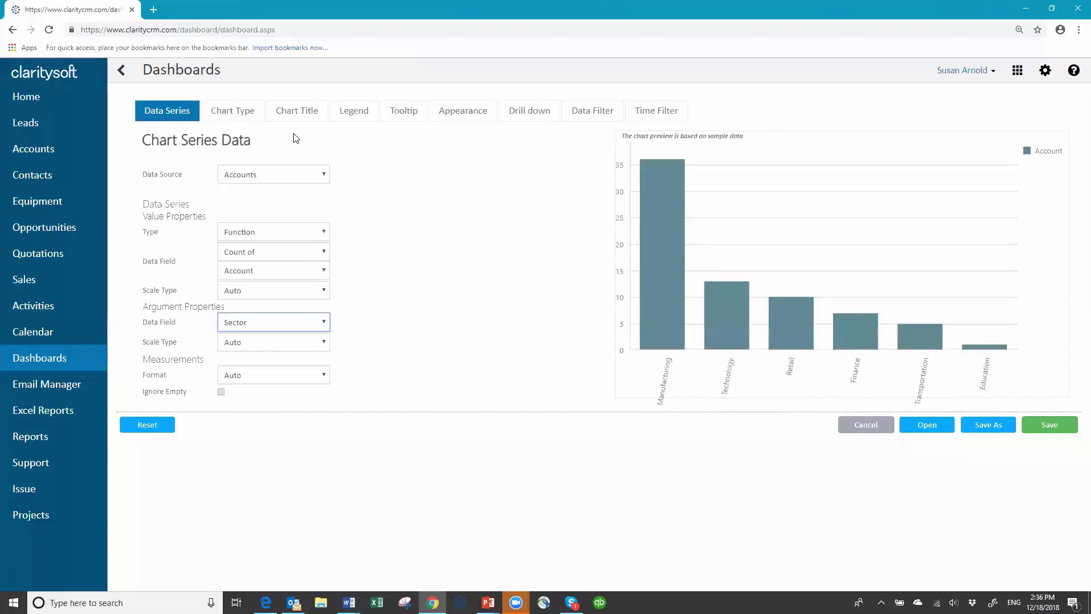
# Step: Change the chart type to Pie Chart and give it the main title "2018 New Accounts by Sector"
pyautogui.click(234, 116)
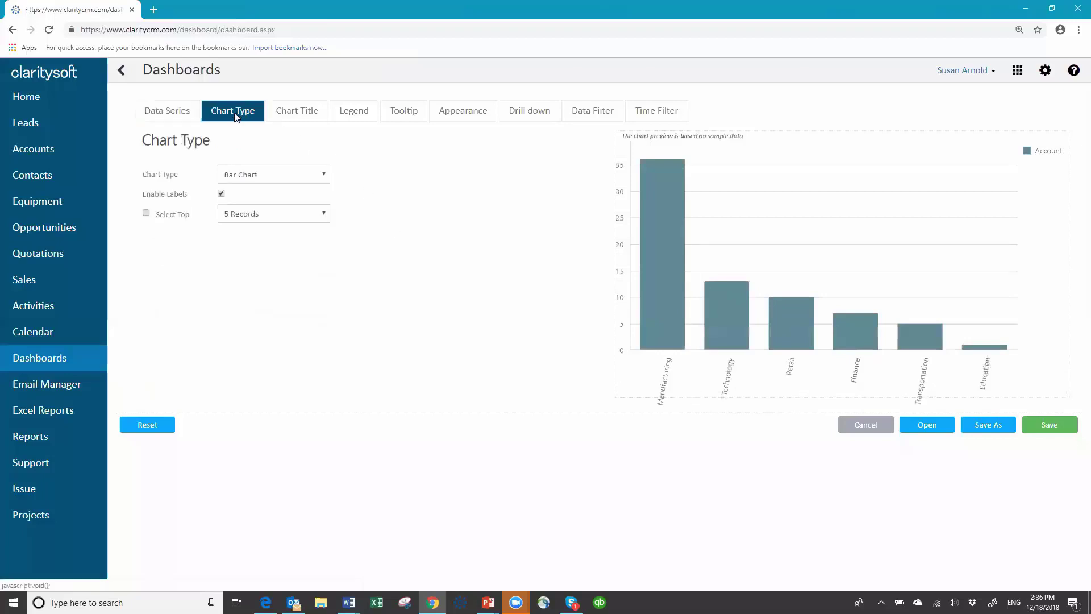
pyautogui.click(323, 175)
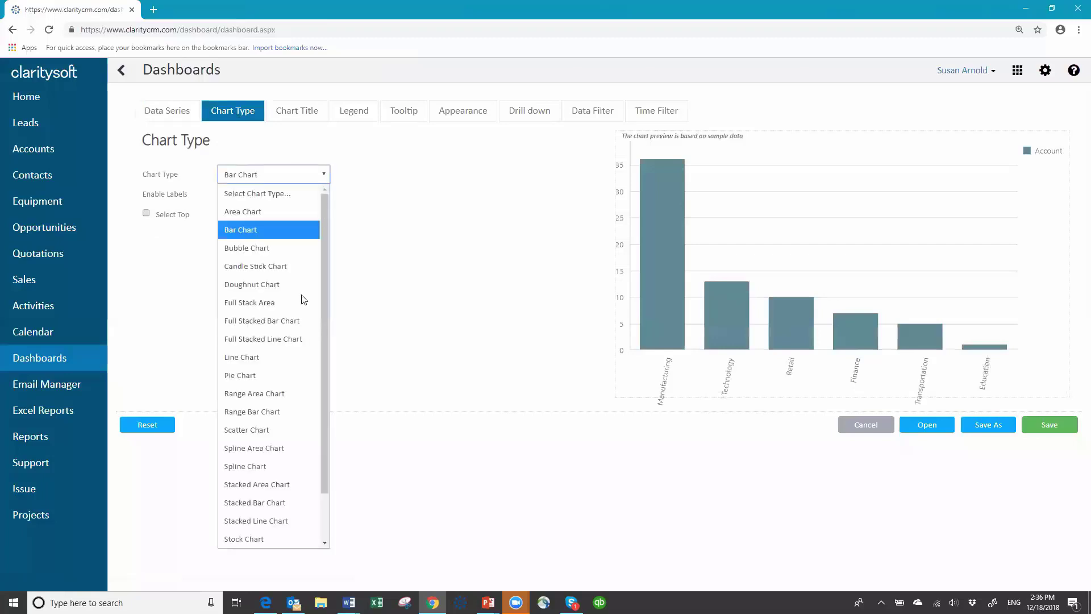
pyautogui.click(287, 373)
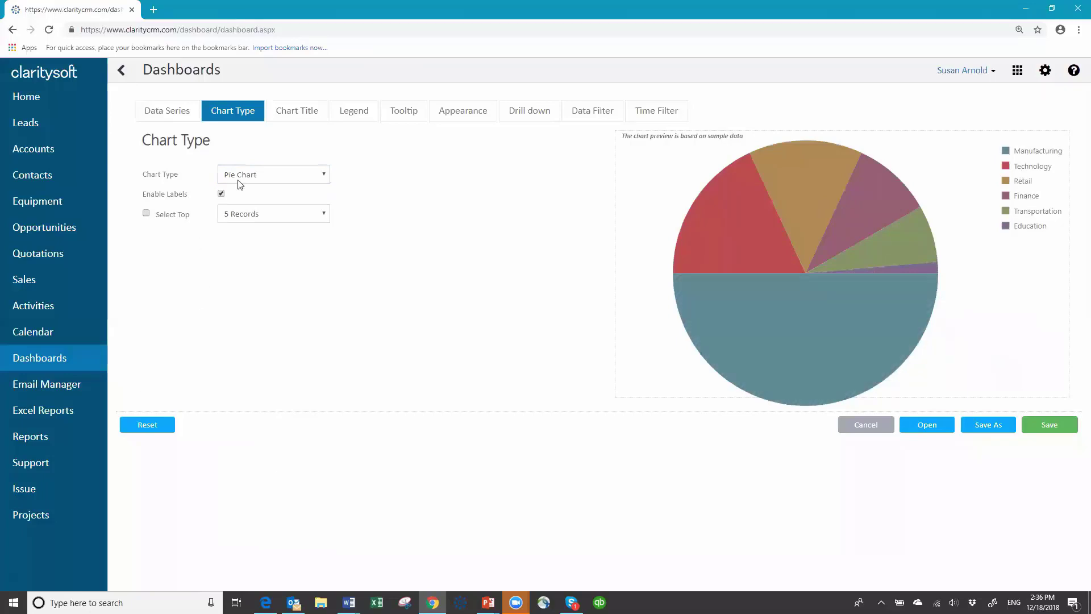
pyautogui.click(299, 112)
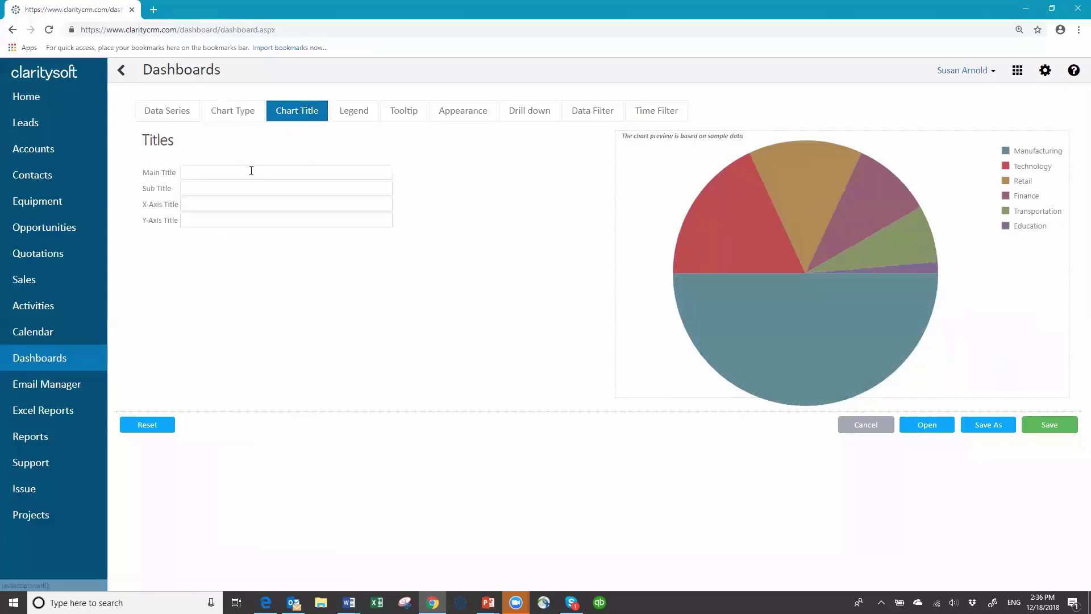
pyautogui.click(258, 171)
pyautogui.write('2018 New Accounts by Sector')
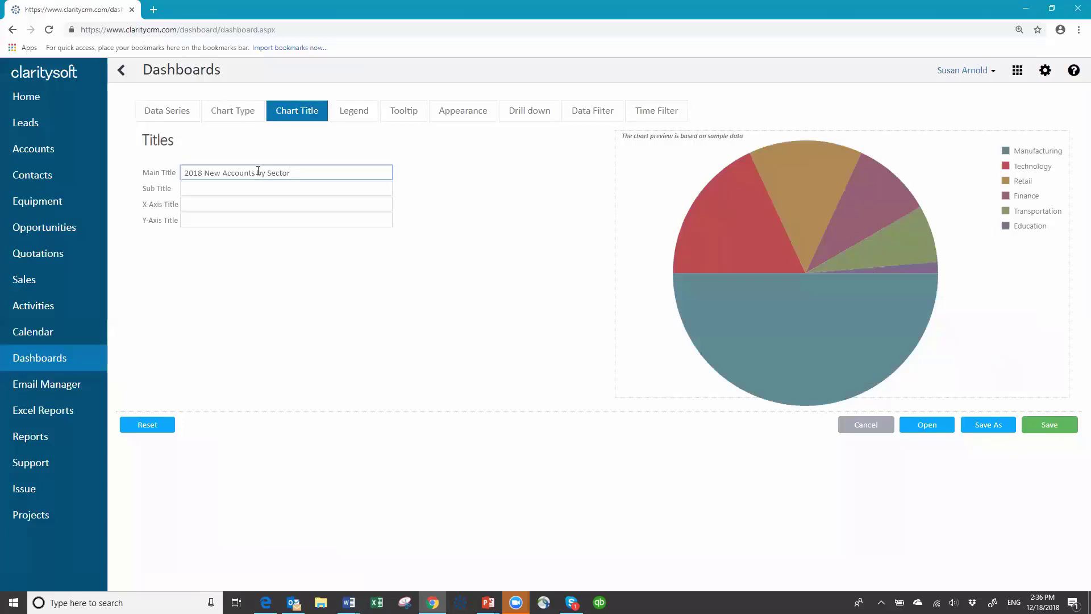
# Step: Review the chart's legend and tooltip options and apply the Harmony Light palette
pyautogui.click(357, 113)
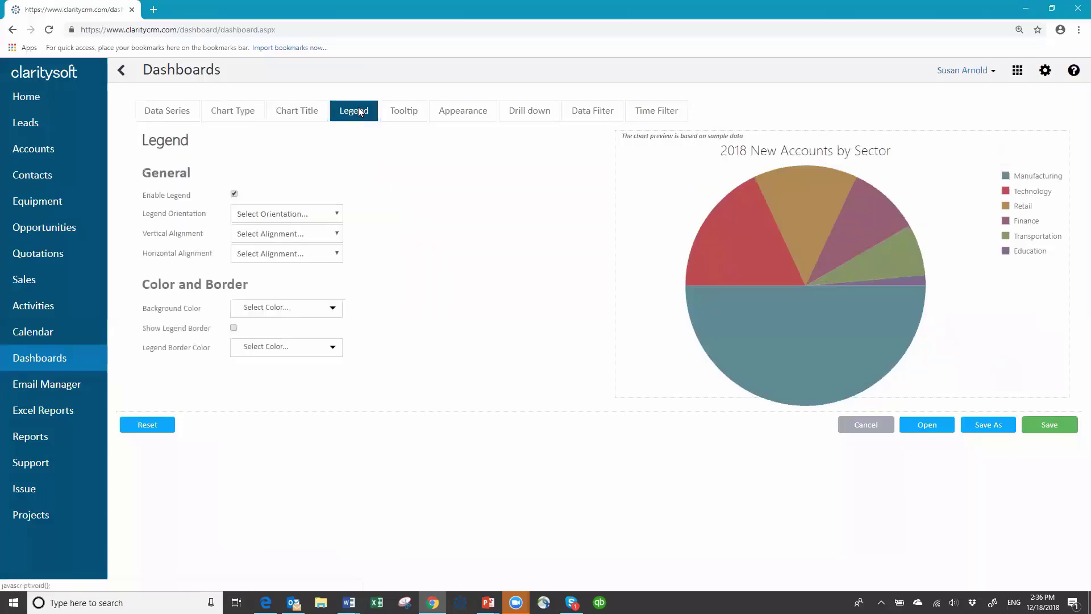
pyautogui.click(406, 111)
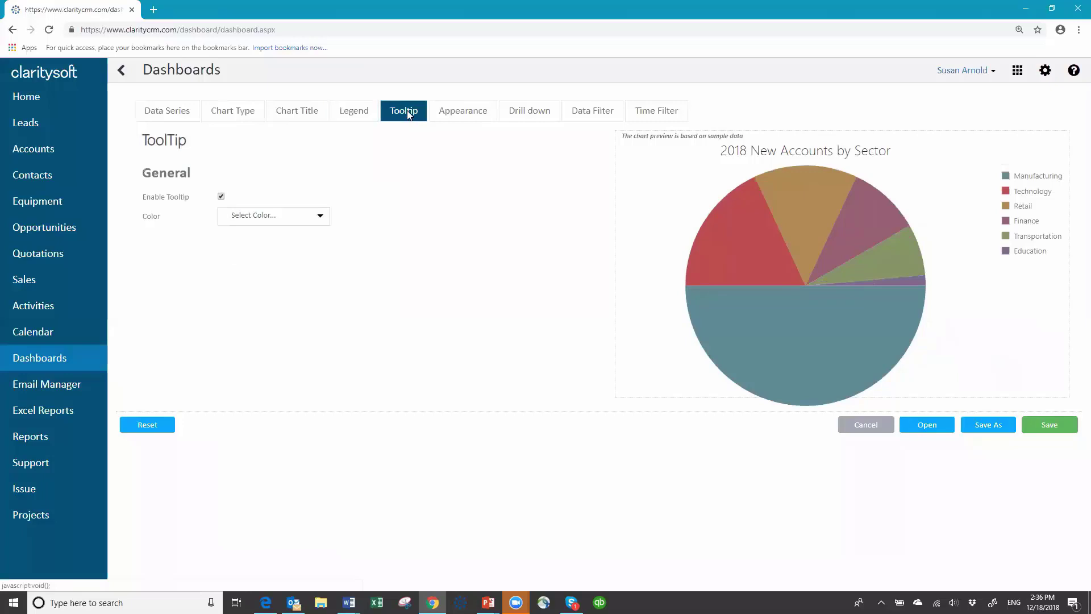
pyautogui.click(319, 216)
pyautogui.click(475, 112)
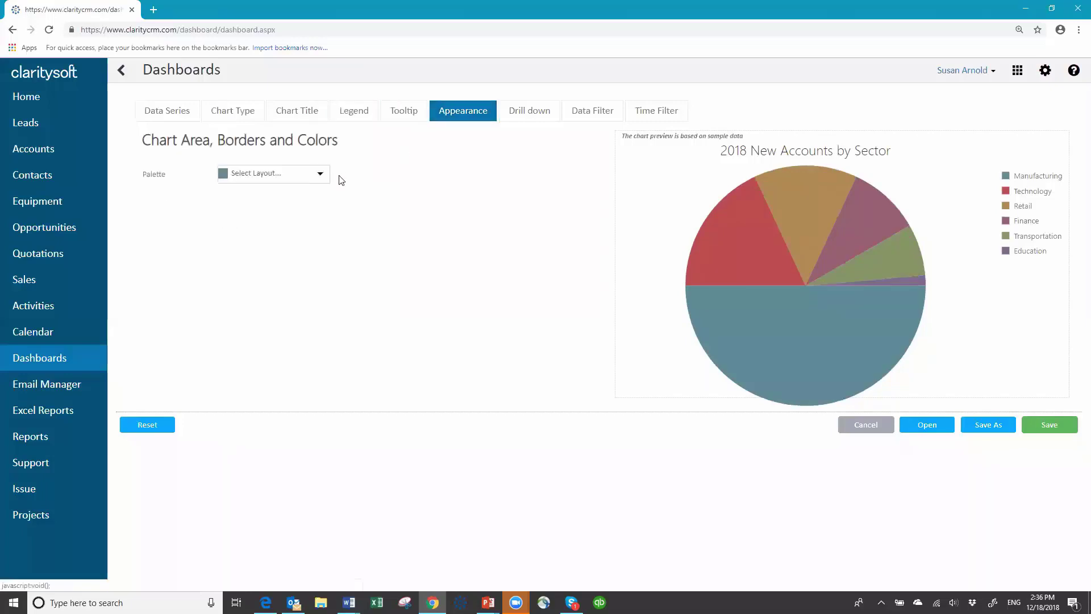
pyautogui.click(319, 173)
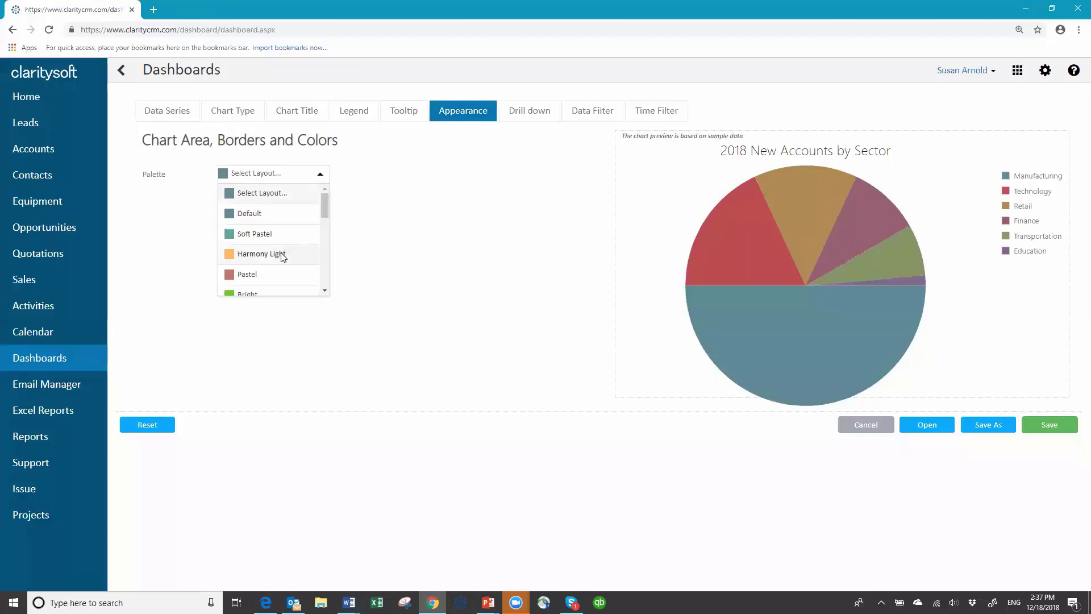
pyautogui.click(283, 254)
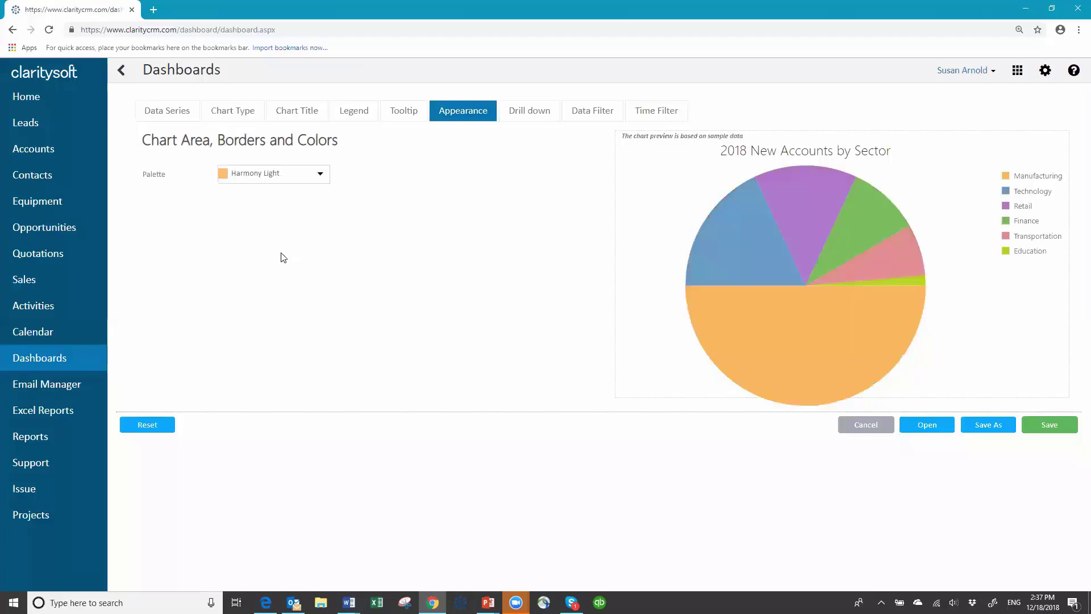
# Step: Check the chart's drill-down and data filter options and set the time filter's period to CreationDate
pyautogui.click(518, 113)
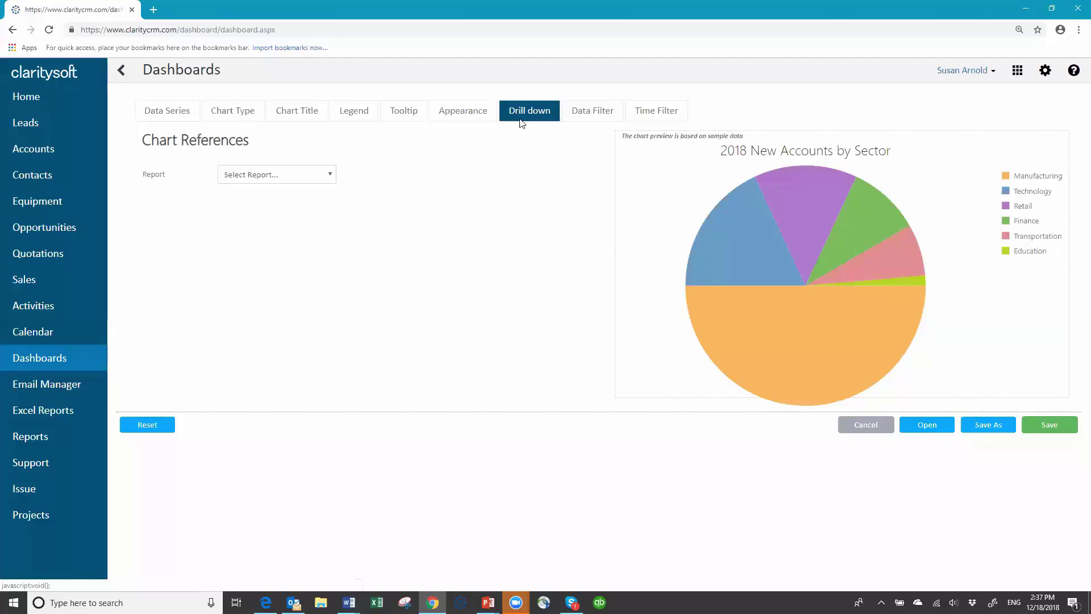
pyautogui.click(595, 113)
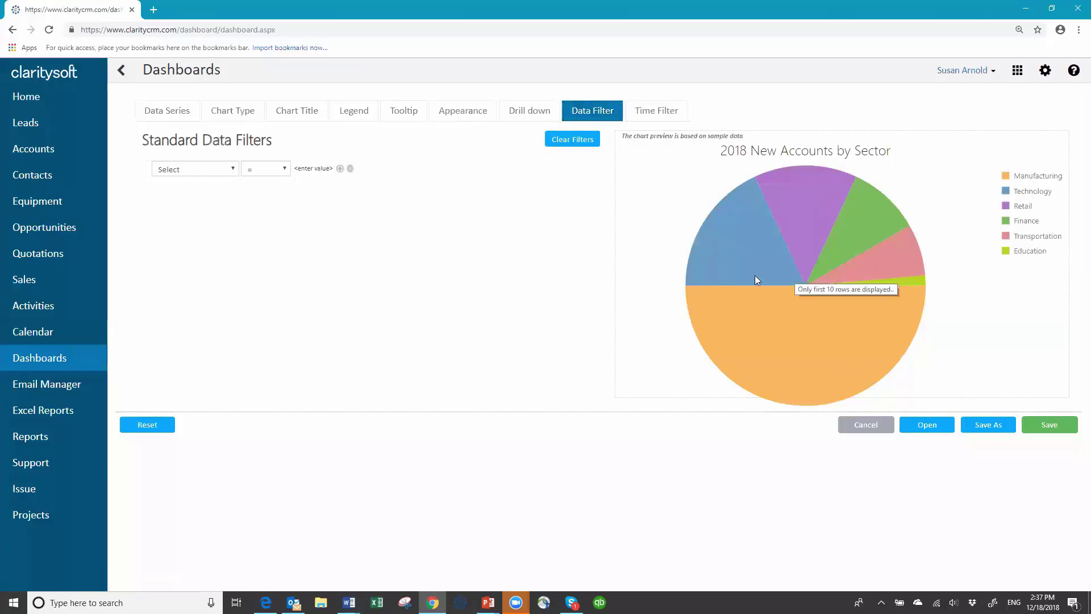
pyautogui.click(655, 111)
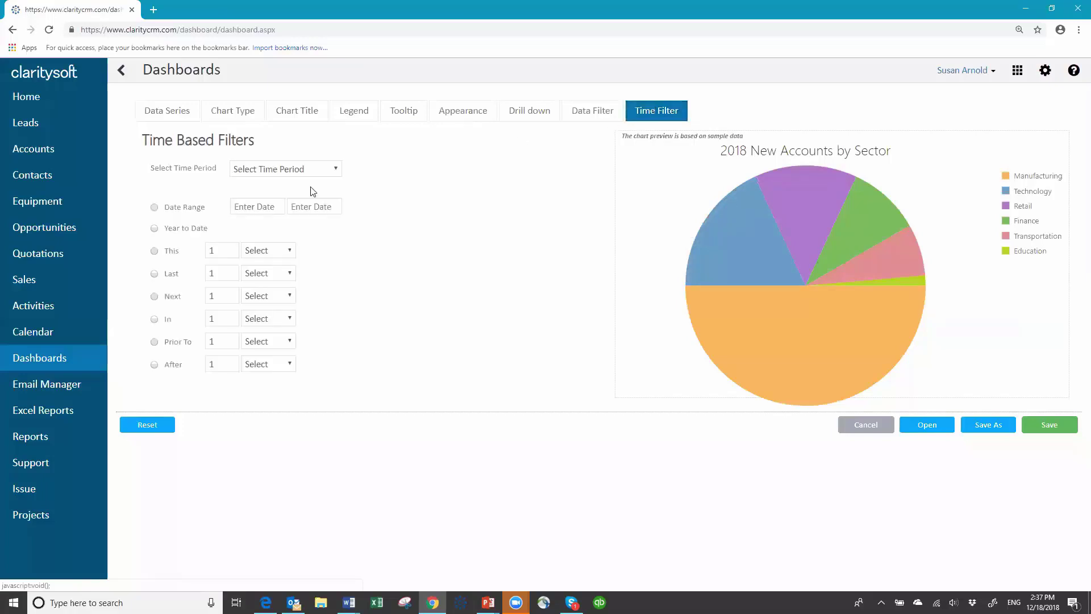
pyautogui.click(337, 172)
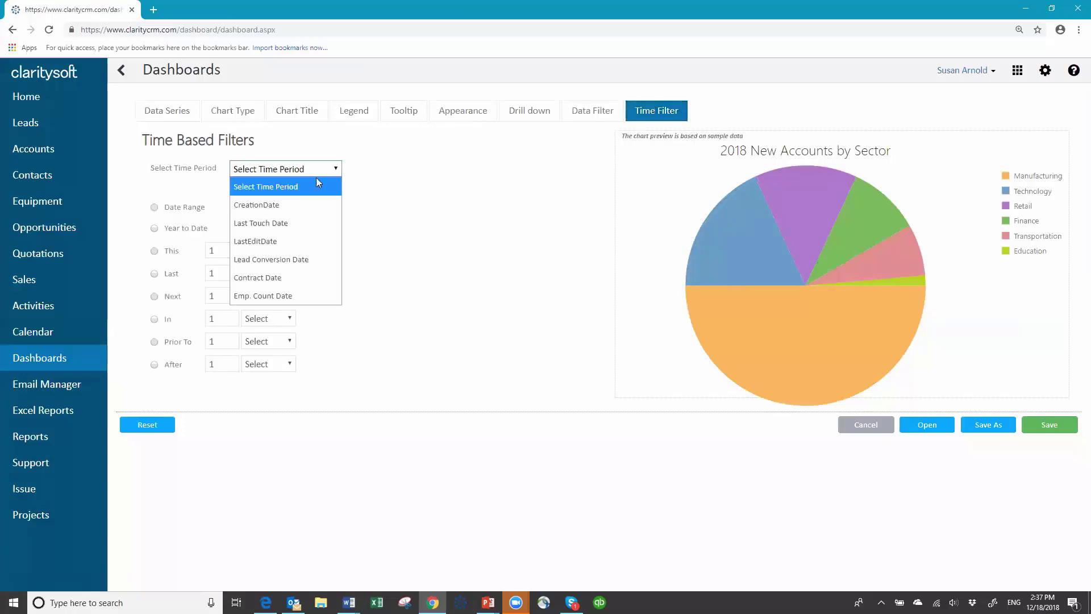
pyautogui.click(288, 207)
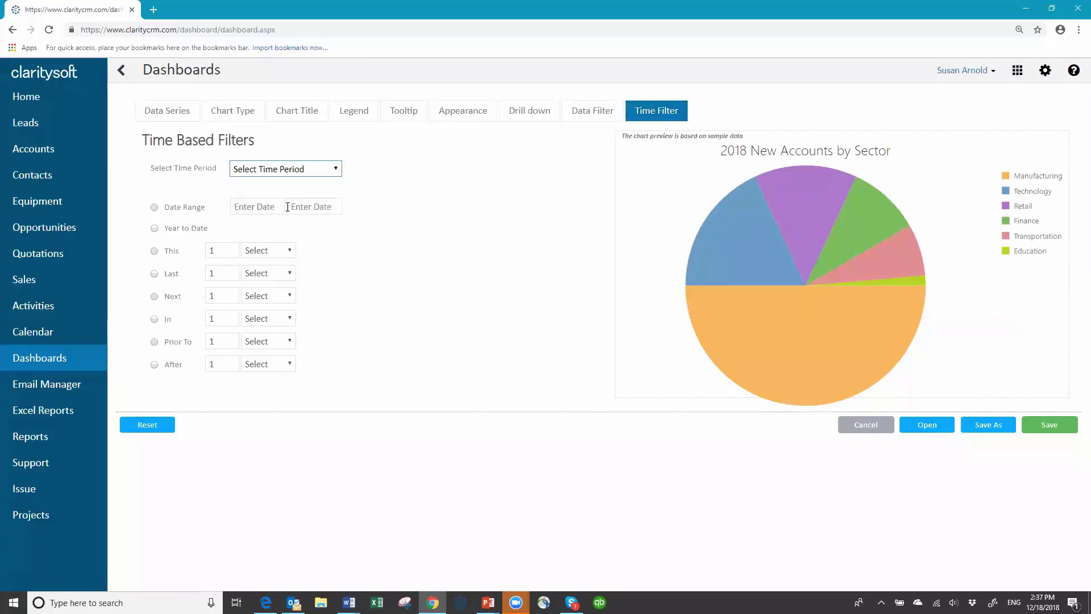
# Step: Limit the chart to the date range 01/01/2018 to 12/31/2018, save it and review it on the dashboard
pyautogui.click(155, 206)
pyautogui.click(248, 206)
pyautogui.write('01/01/2018')
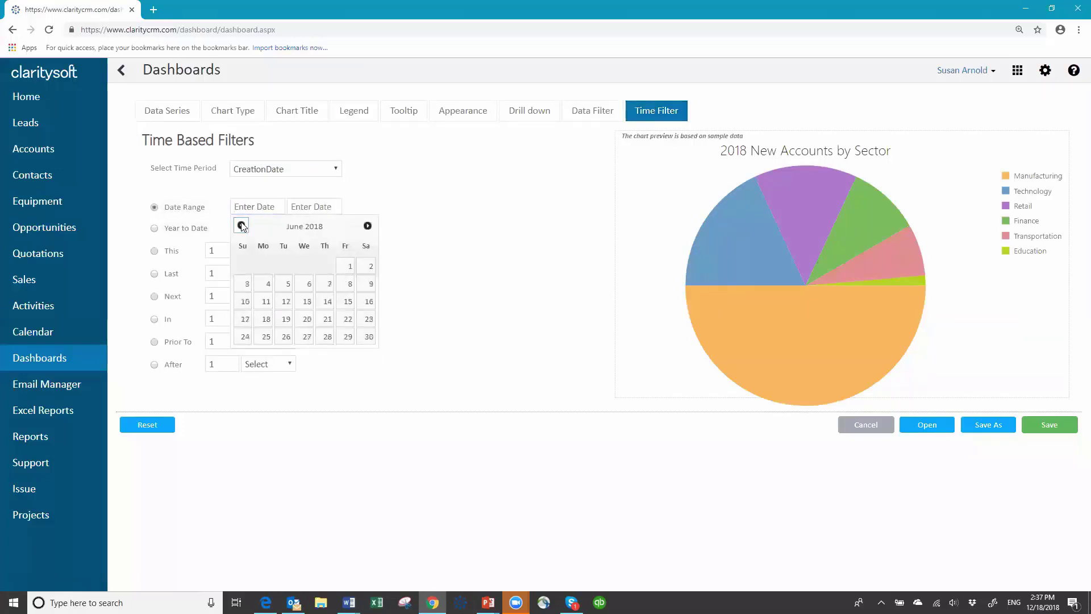
pyautogui.click(304, 208)
pyautogui.write('12/31/2018')
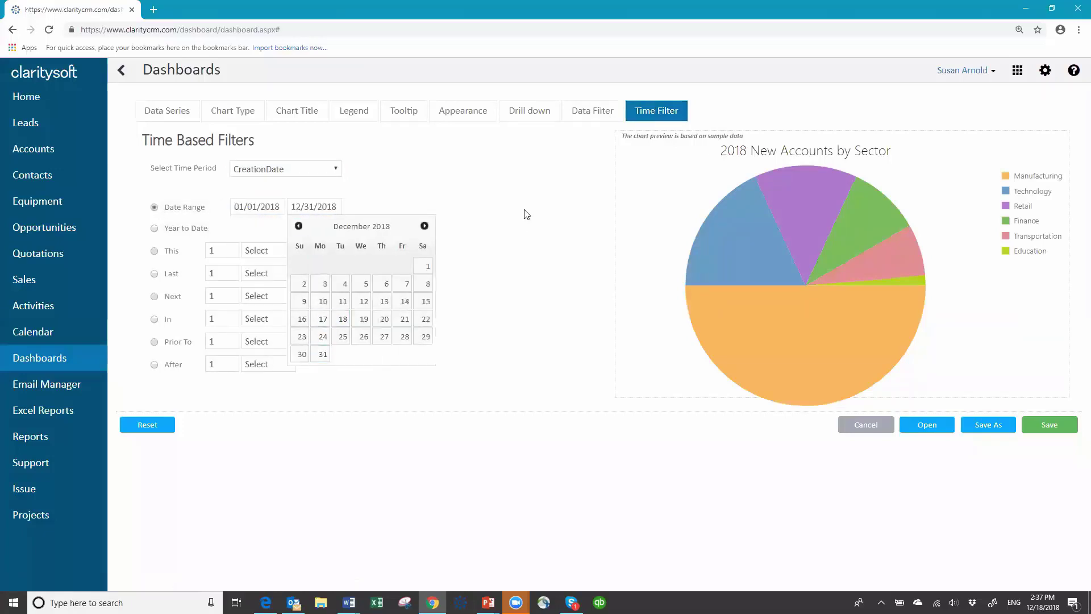
pyautogui.click(617, 360)
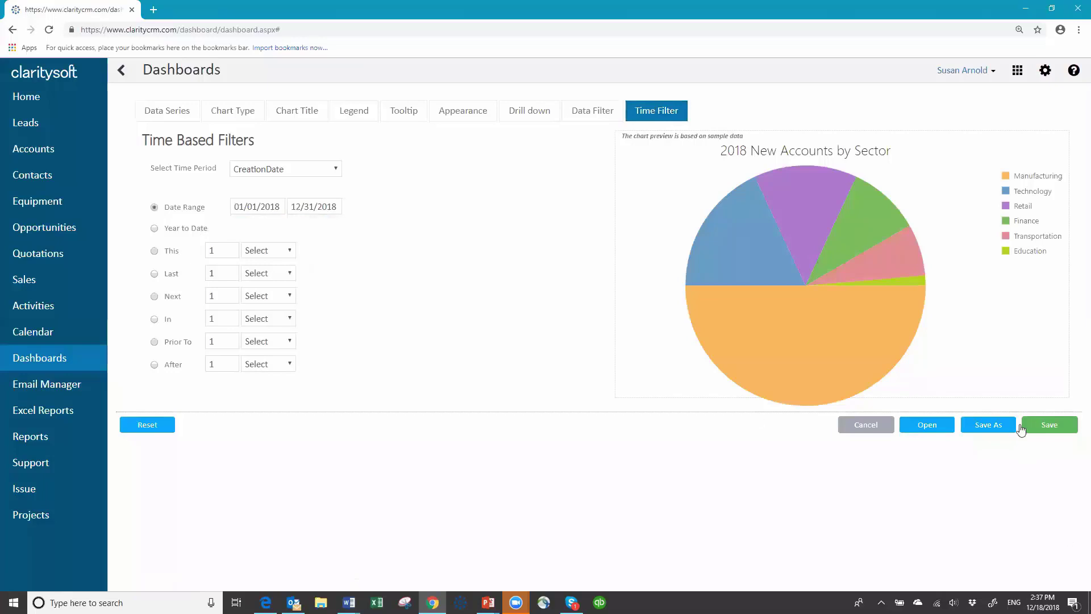
pyautogui.click(1050, 426)
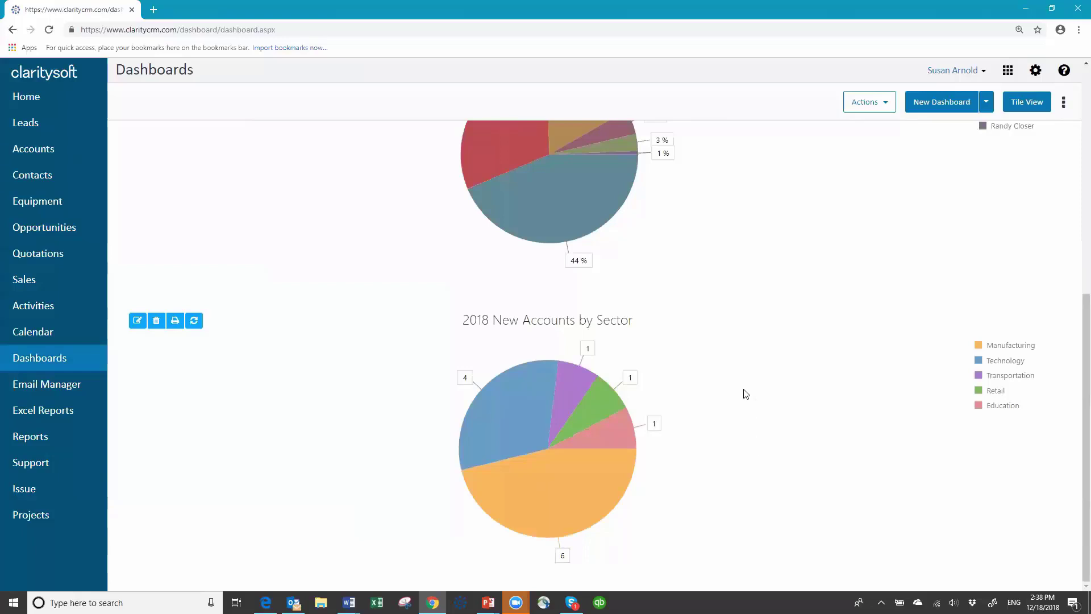
pyautogui.scroll(7, 753, 389)
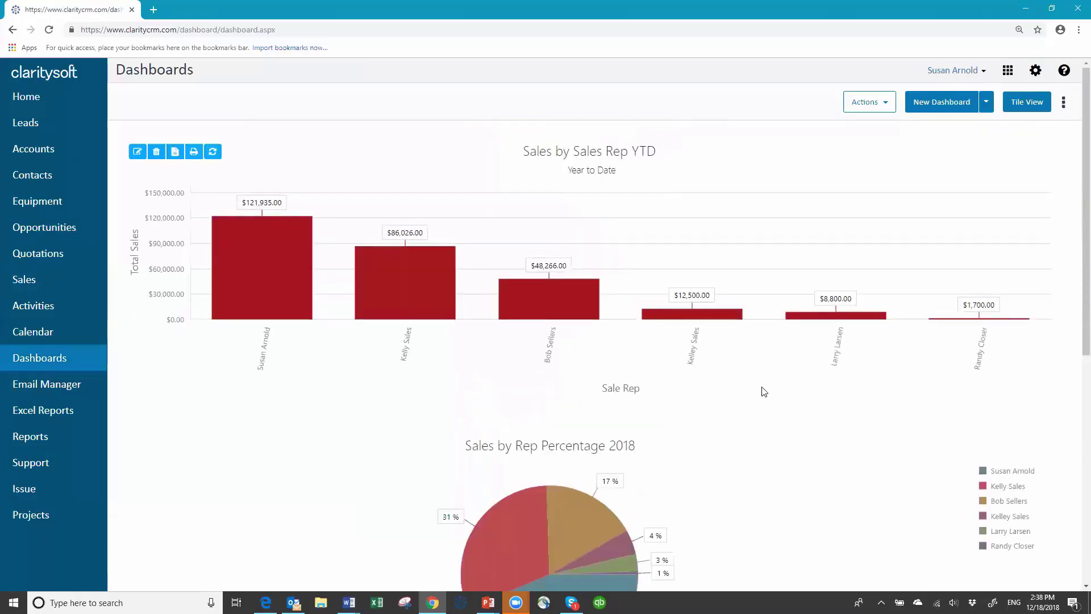
pyautogui.scroll(-7, 764, 391)
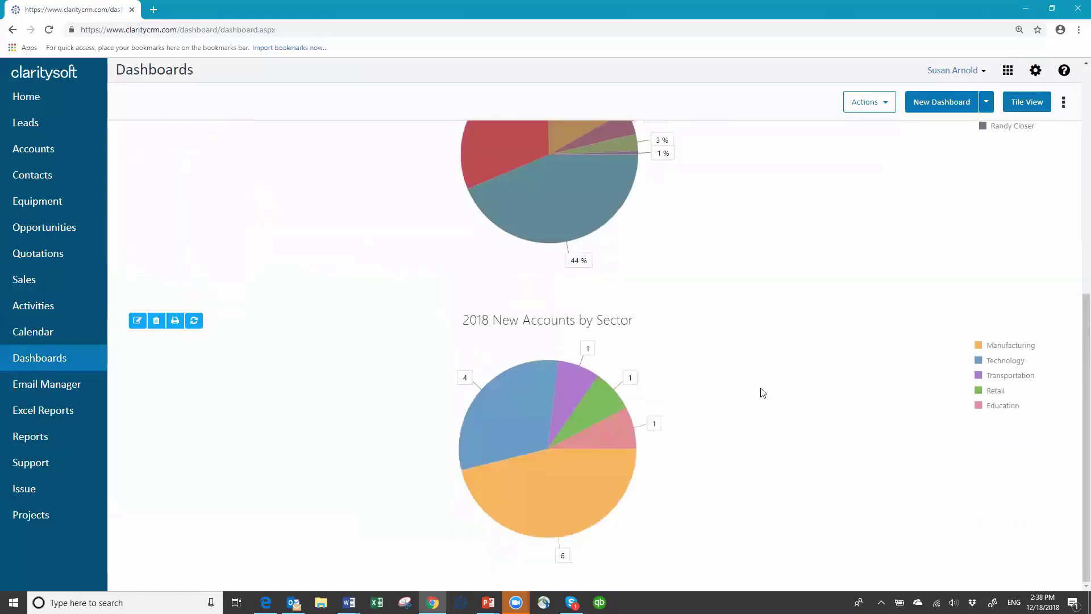
pyautogui.scroll(7, 762, 392)
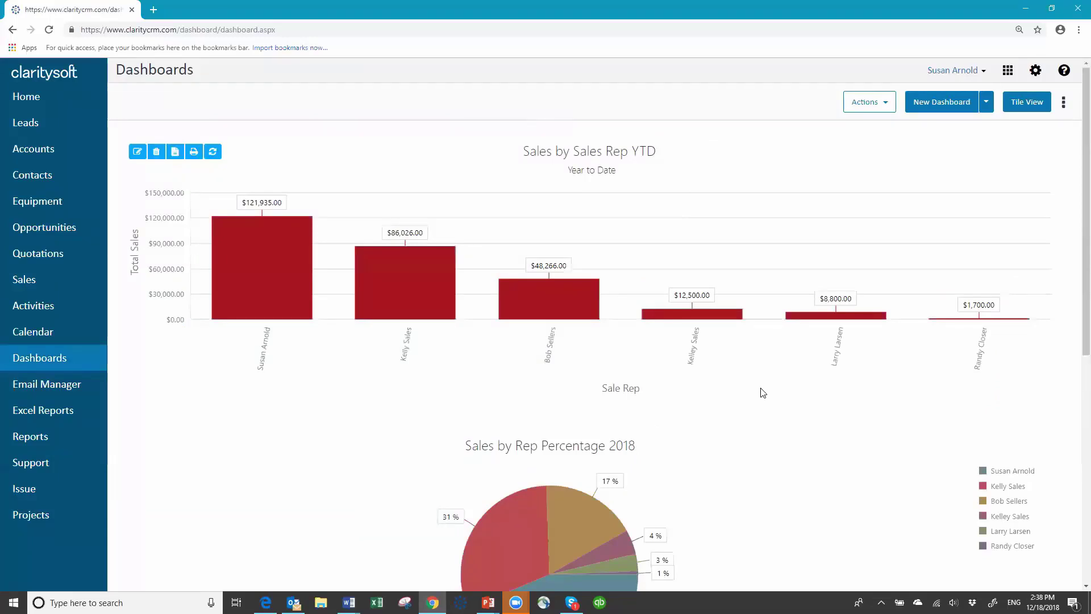
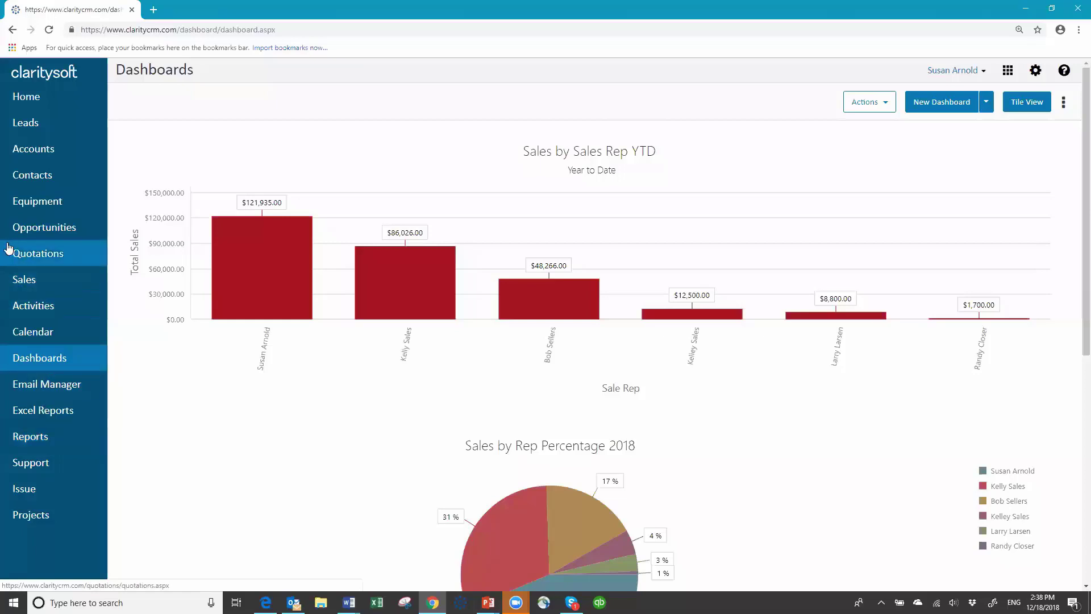
# Step: View the opportunities list with the 2018 Won Opportunities view and switch it back to All Opportunities
pyautogui.click(44, 229)
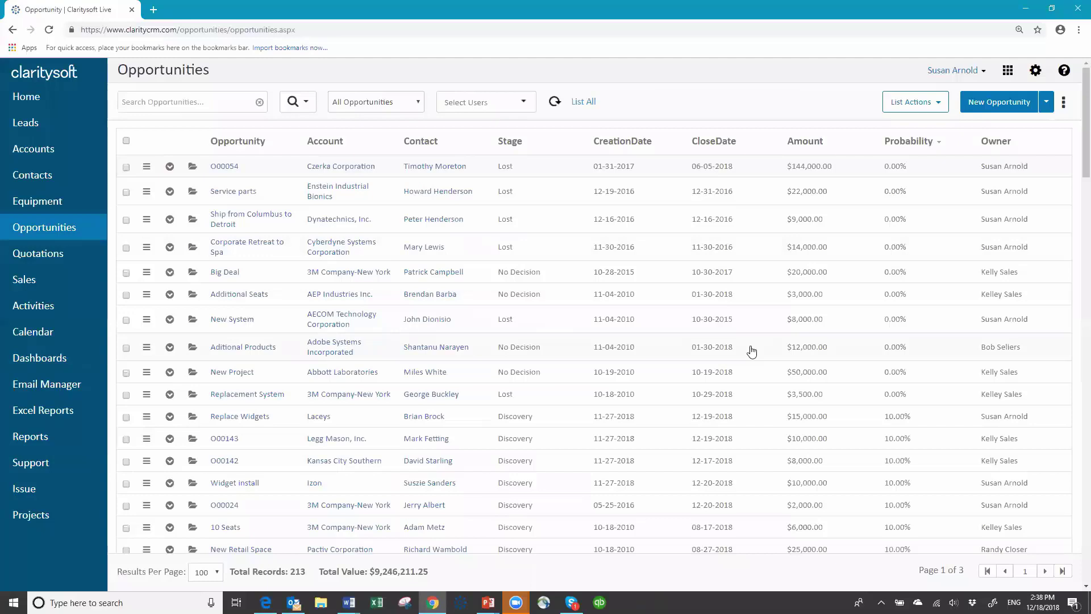
pyautogui.click(375, 102)
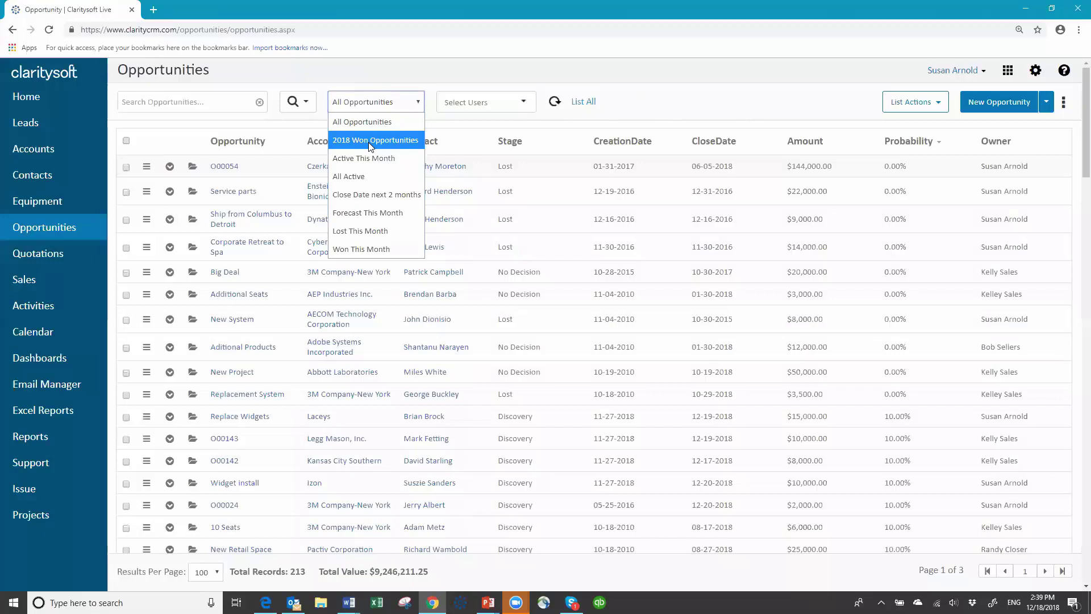
pyautogui.click(370, 144)
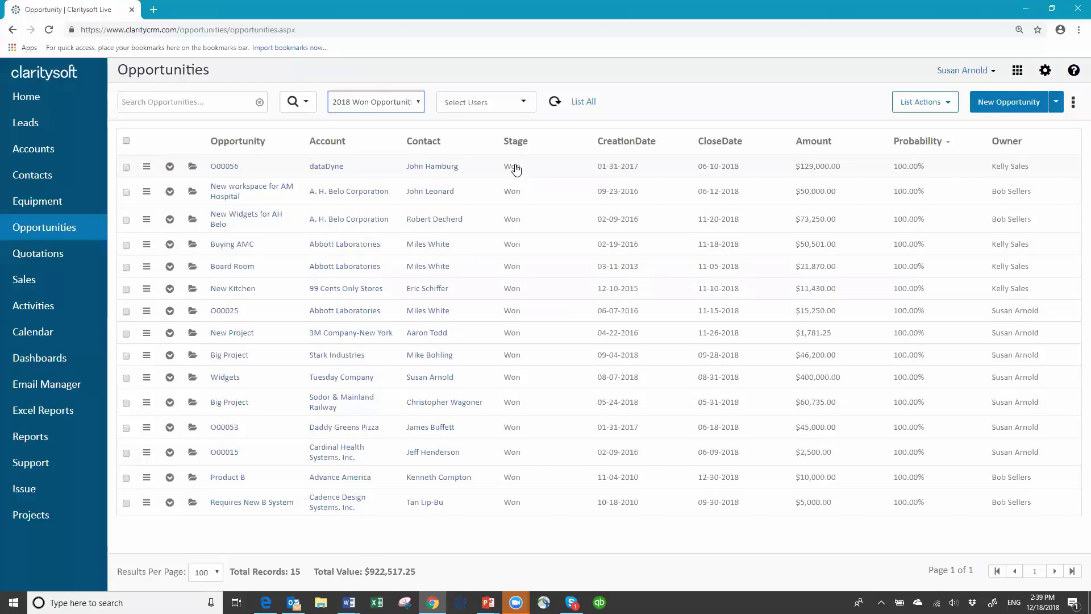
pyautogui.click(419, 102)
pyautogui.click(389, 122)
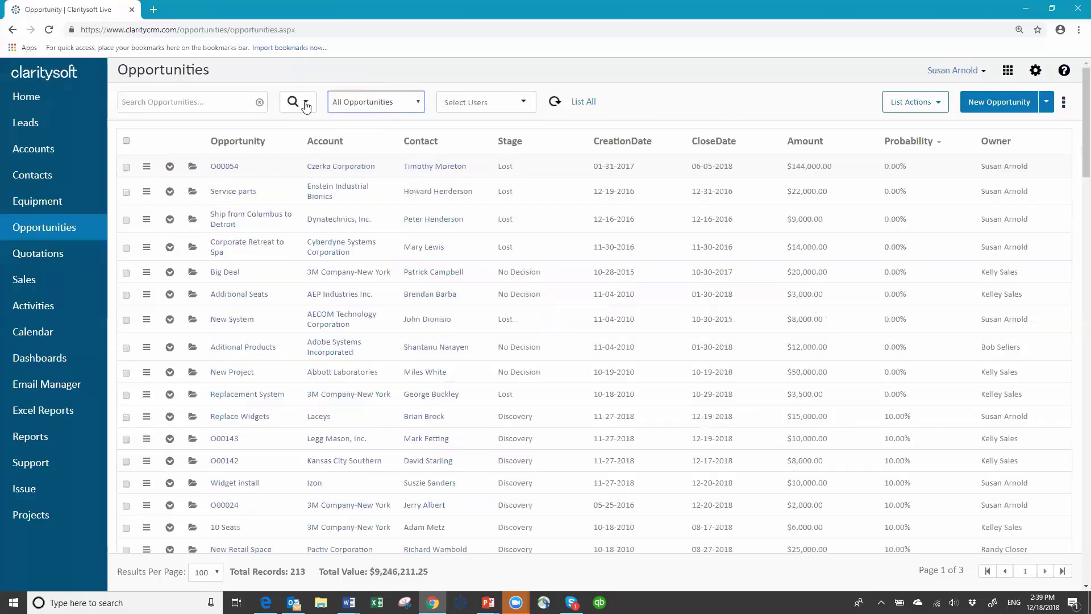
# Step: Start an advanced search on opportunities and set its sales stage to Won
pyautogui.click(301, 106)
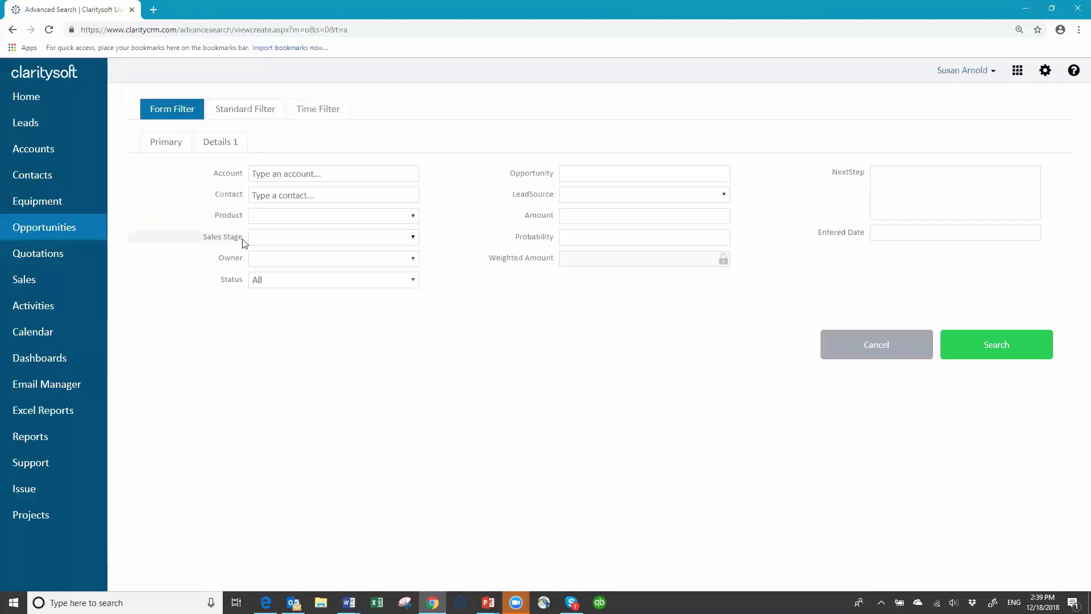
pyautogui.click(415, 238)
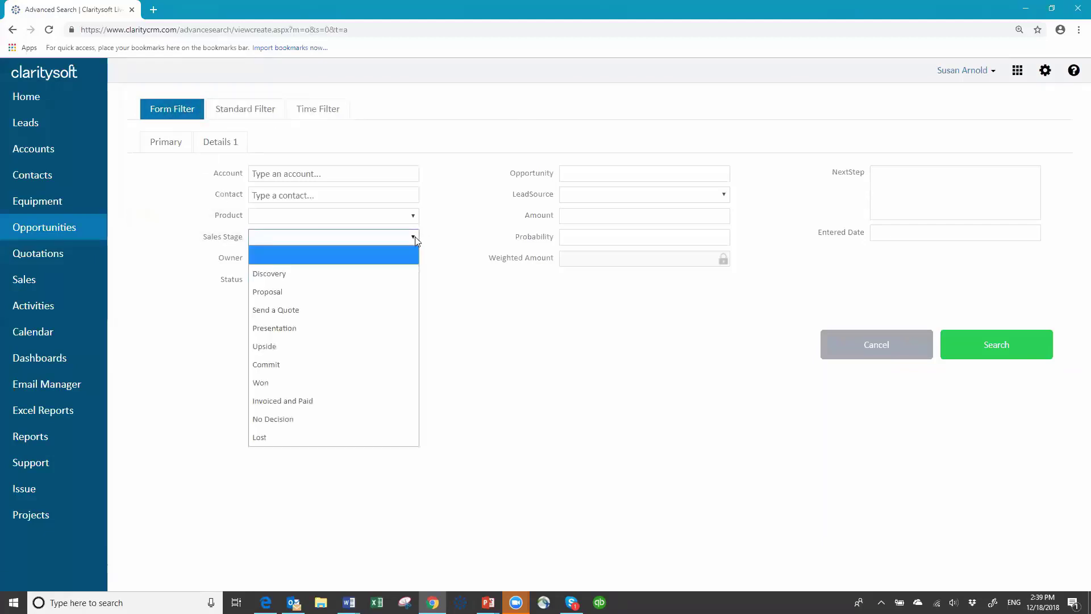
pyautogui.click(322, 386)
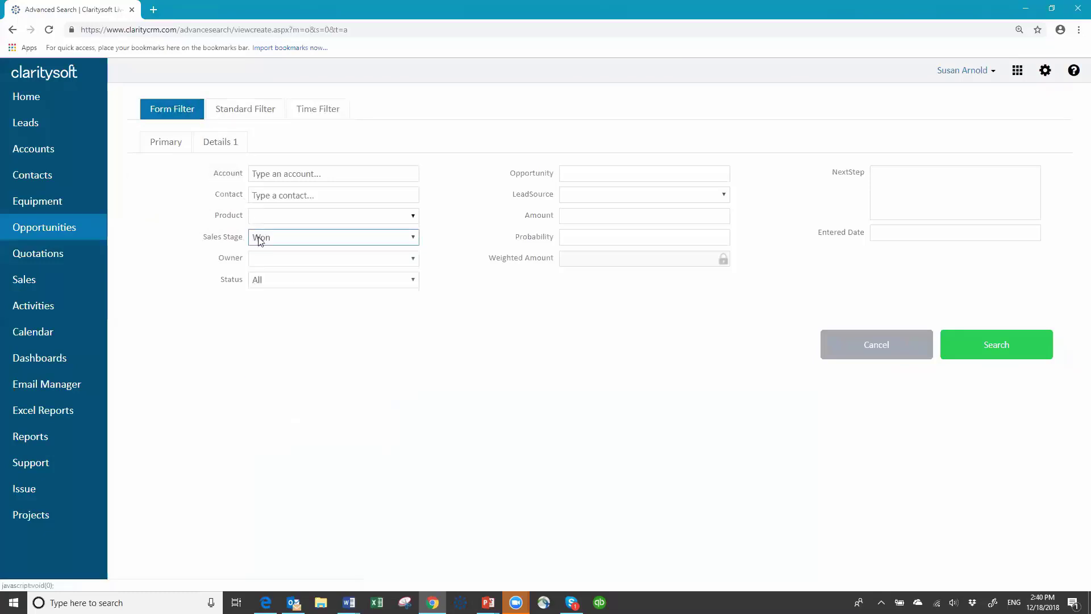
# Step: Add a time filter on CloseDate with the date range 01-01-2018 to 12-31-2018
pyautogui.click(311, 110)
pyautogui.click(344, 165)
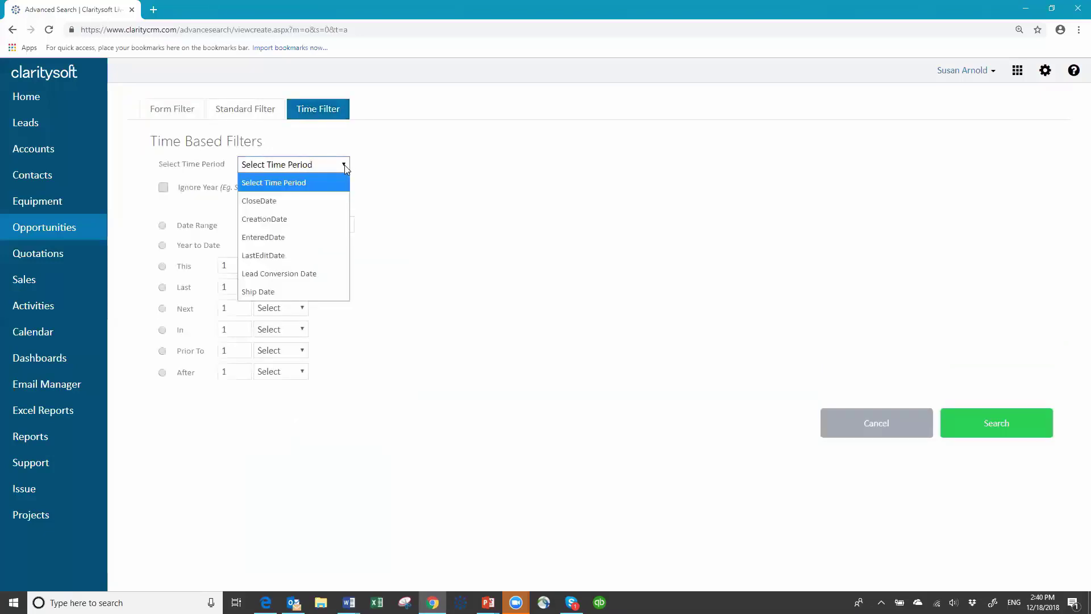
pyautogui.click(304, 201)
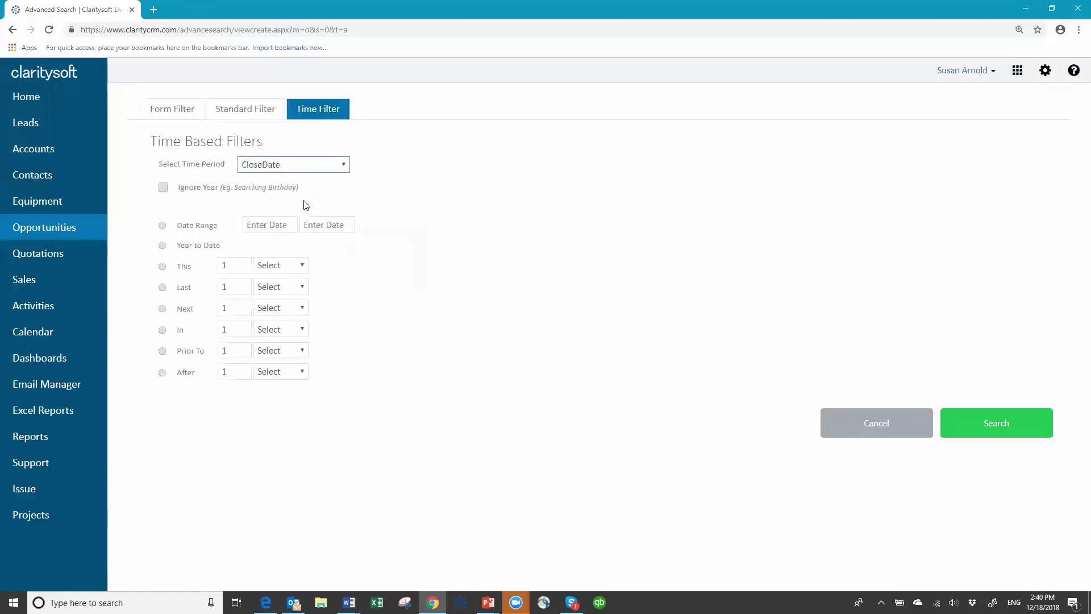
pyautogui.click(162, 227)
pyautogui.click(269, 225)
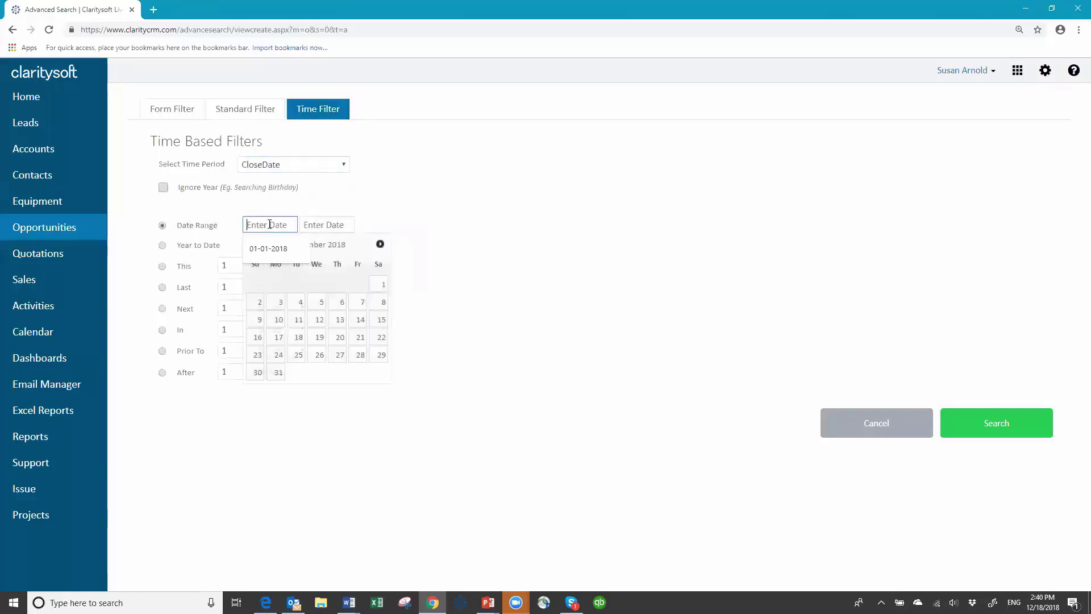
pyautogui.click(272, 249)
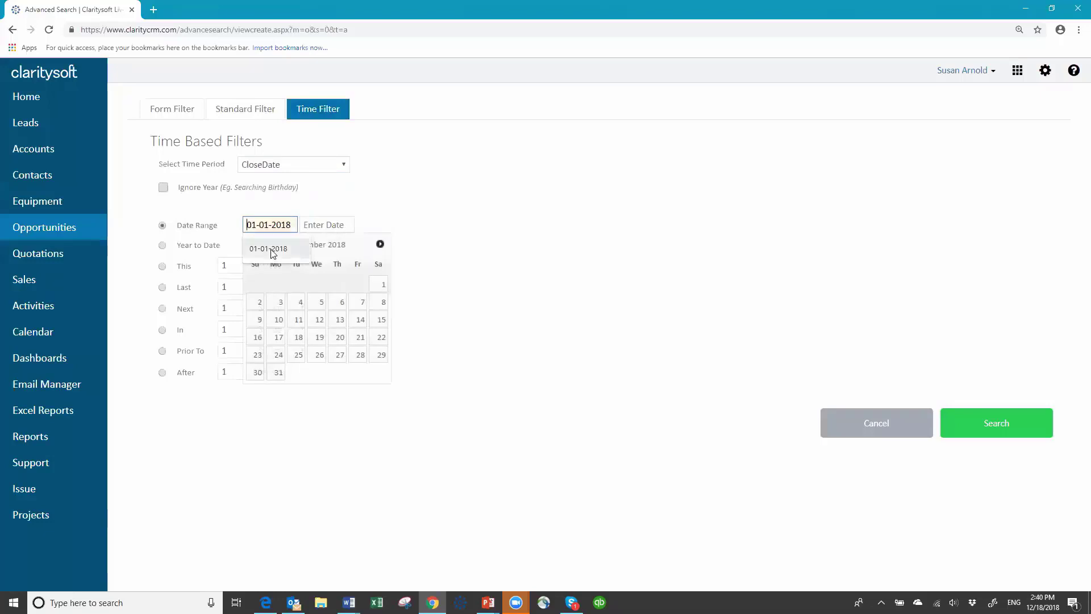
pyautogui.click(314, 225)
pyautogui.click(326, 248)
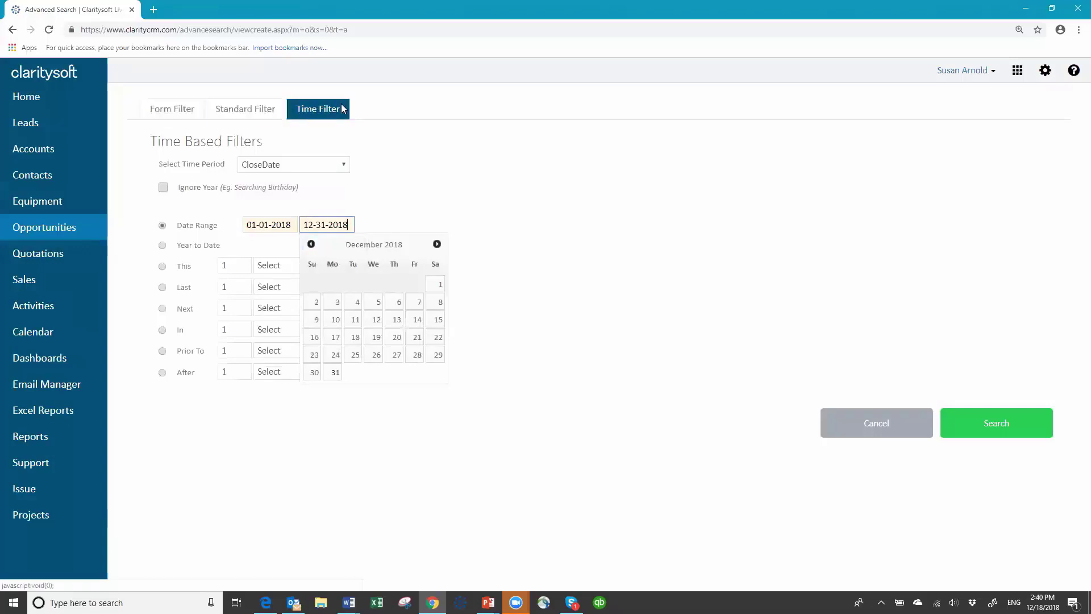
# Step: Review the fields and comparison operators available for the search's standard filter
pyautogui.click(241, 115)
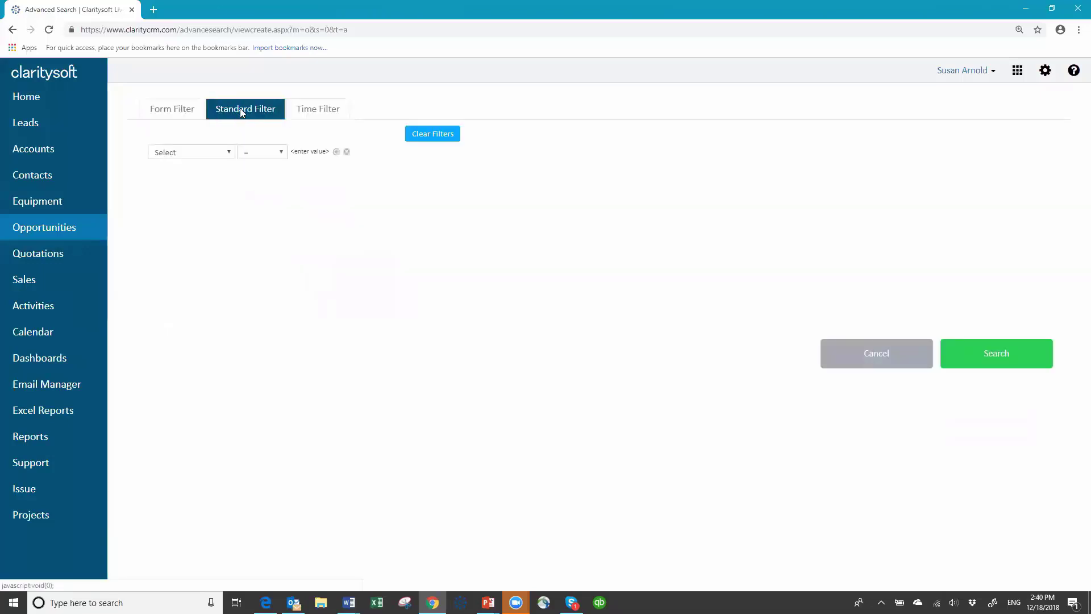
pyautogui.click(230, 153)
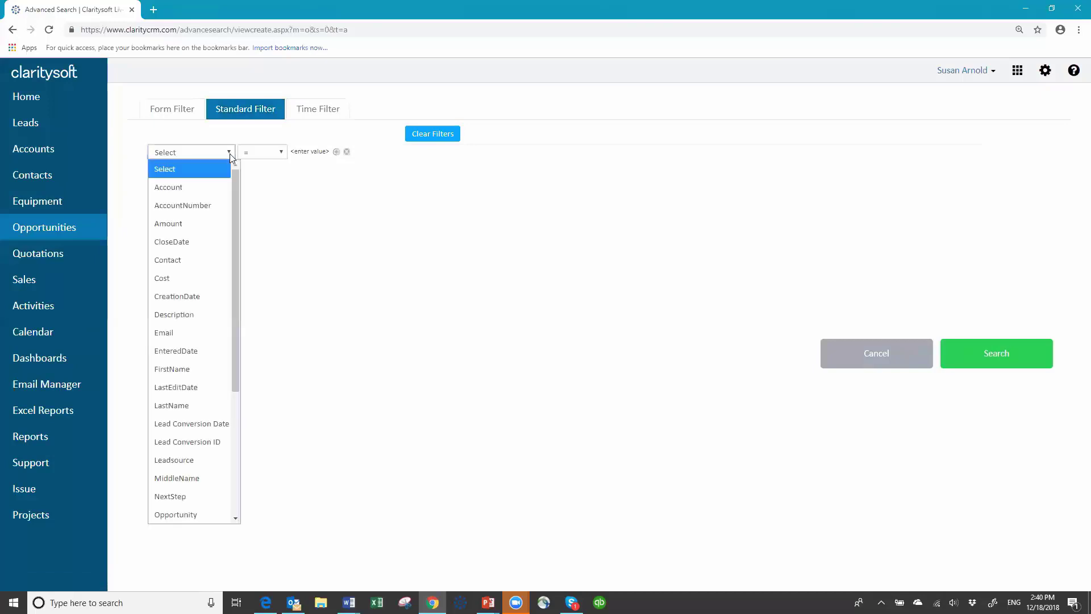
pyautogui.click(280, 152)
pyautogui.click(281, 152)
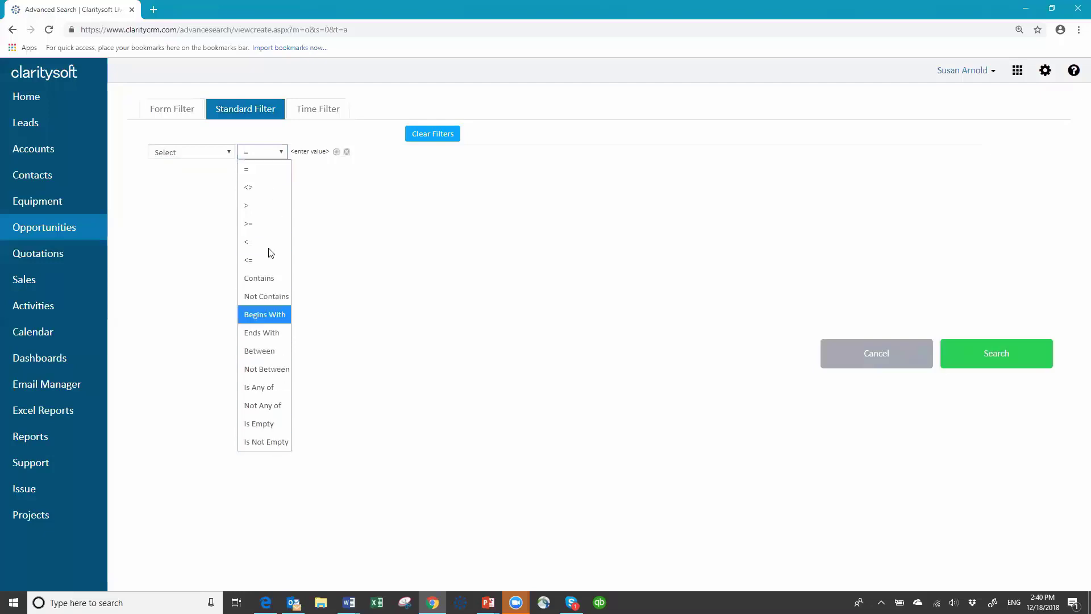
pyautogui.click(264, 151)
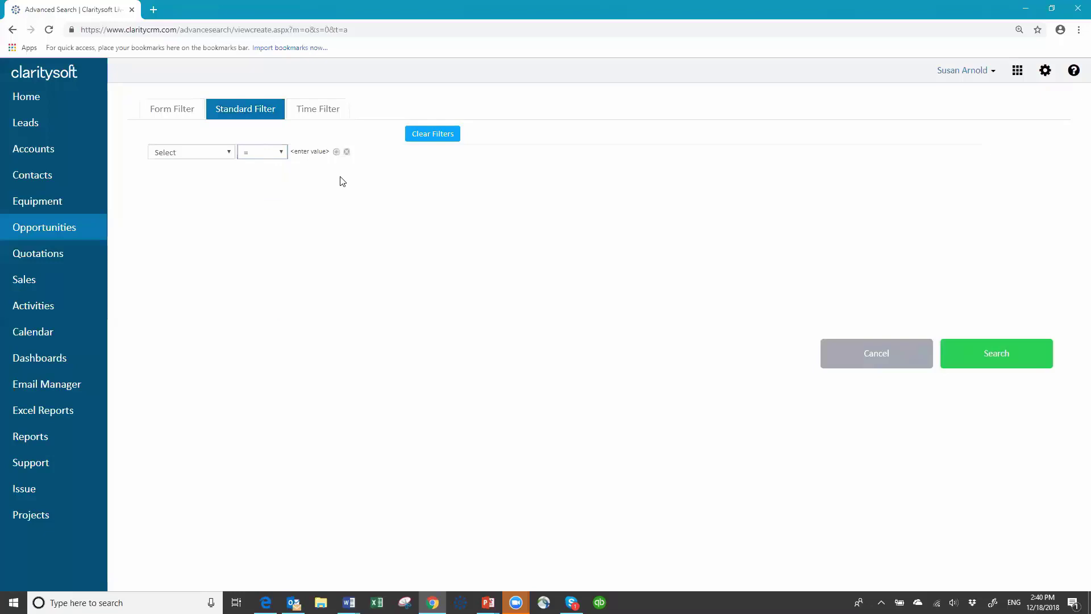
# Step: Recheck the form and standard filters and run the advanced search for won opportunities
pyautogui.click(186, 115)
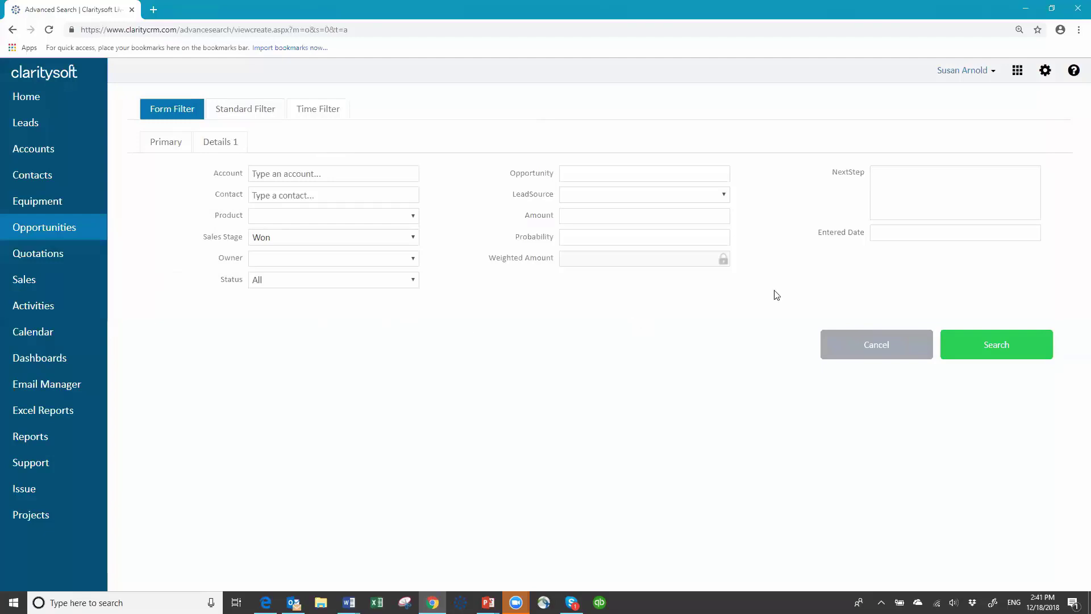
pyautogui.click(245, 116)
pyautogui.click(185, 116)
pyautogui.click(1009, 352)
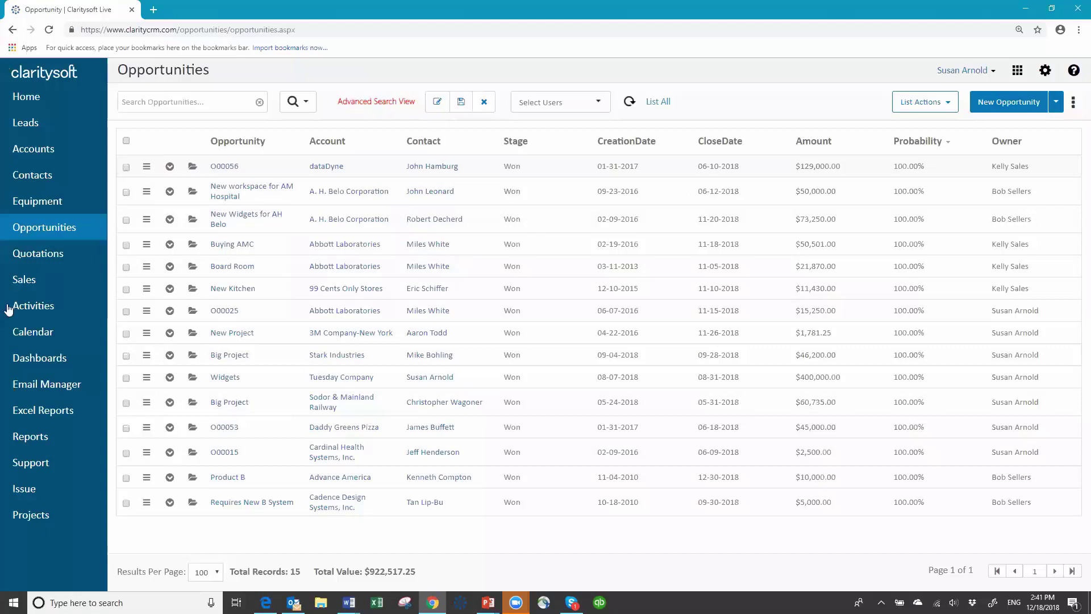
# Step: Create an Excel report named "2018 Opportunities Won Grouped by Rep" in the Webinar Sample Reports folder and save it
pyautogui.click(53, 412)
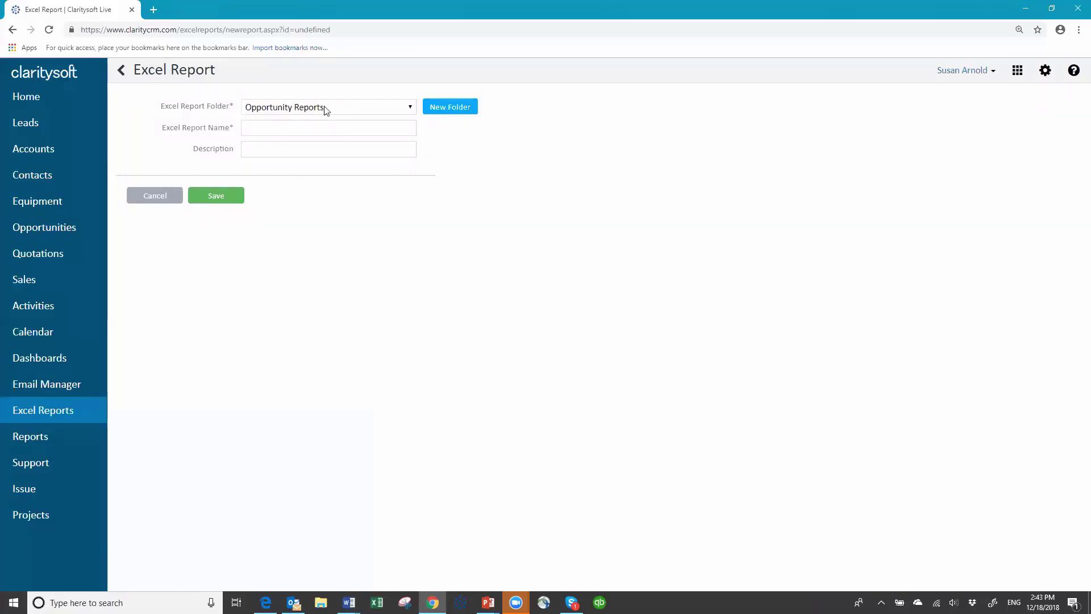
pyautogui.click(412, 110)
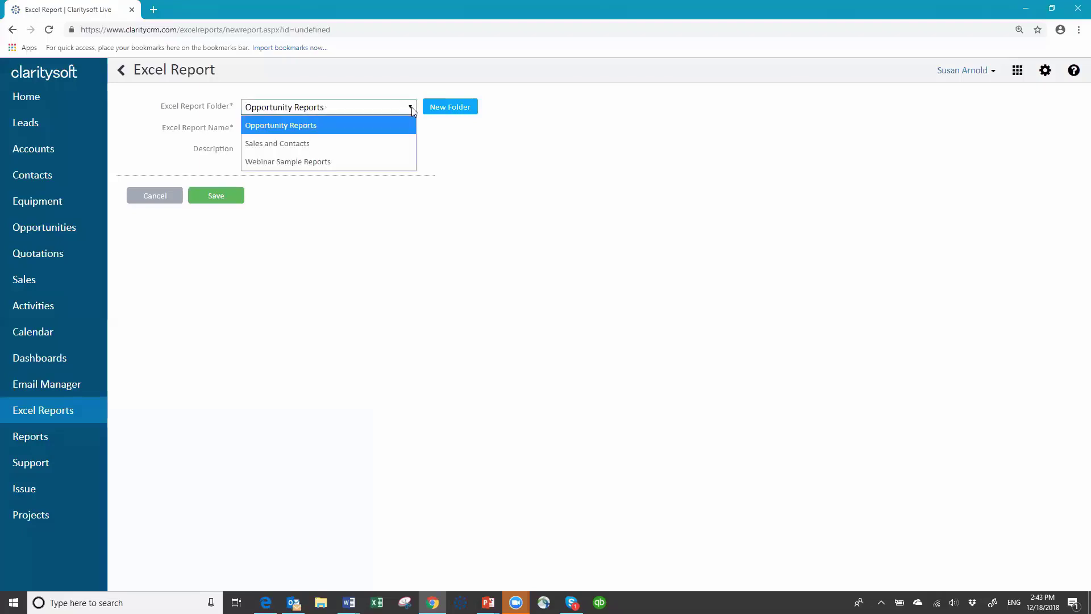
pyautogui.click(305, 161)
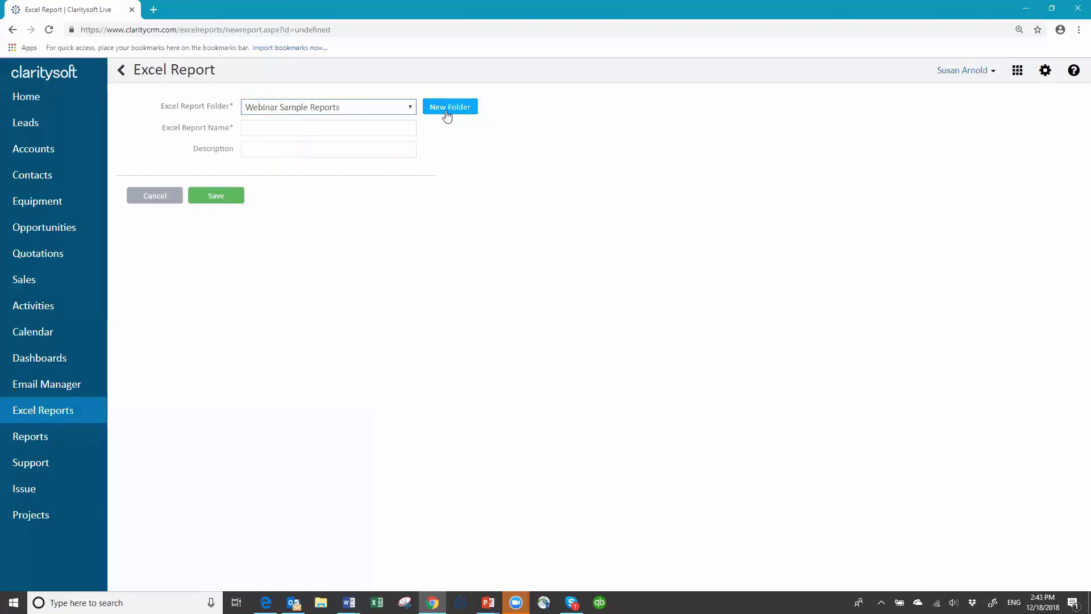
pyautogui.click(264, 128)
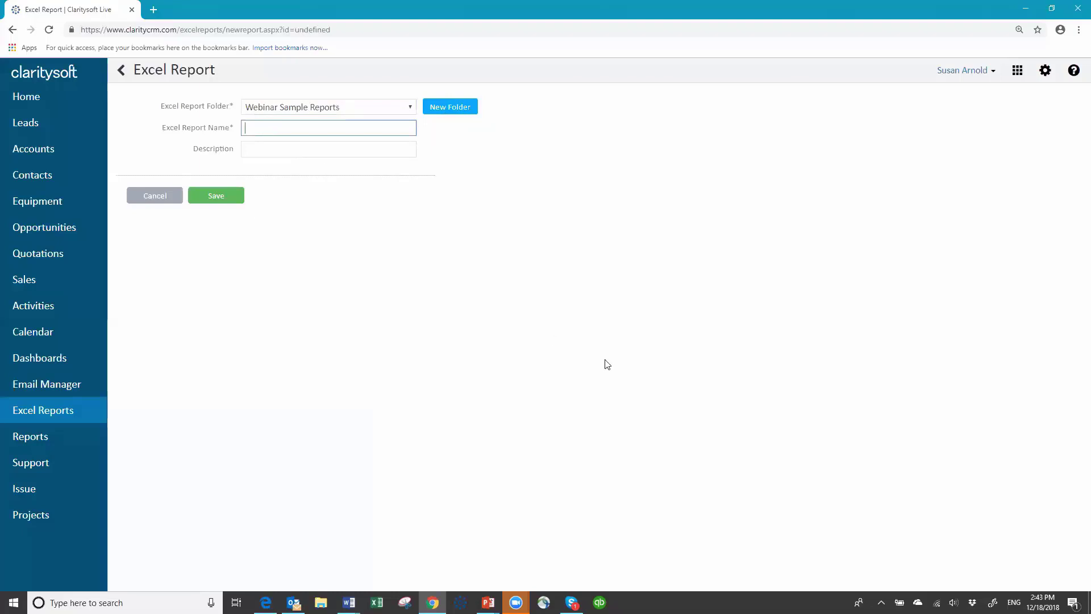
pyautogui.write('2018 Opportunities Won Grouped by Rep')
pyautogui.click(280, 148)
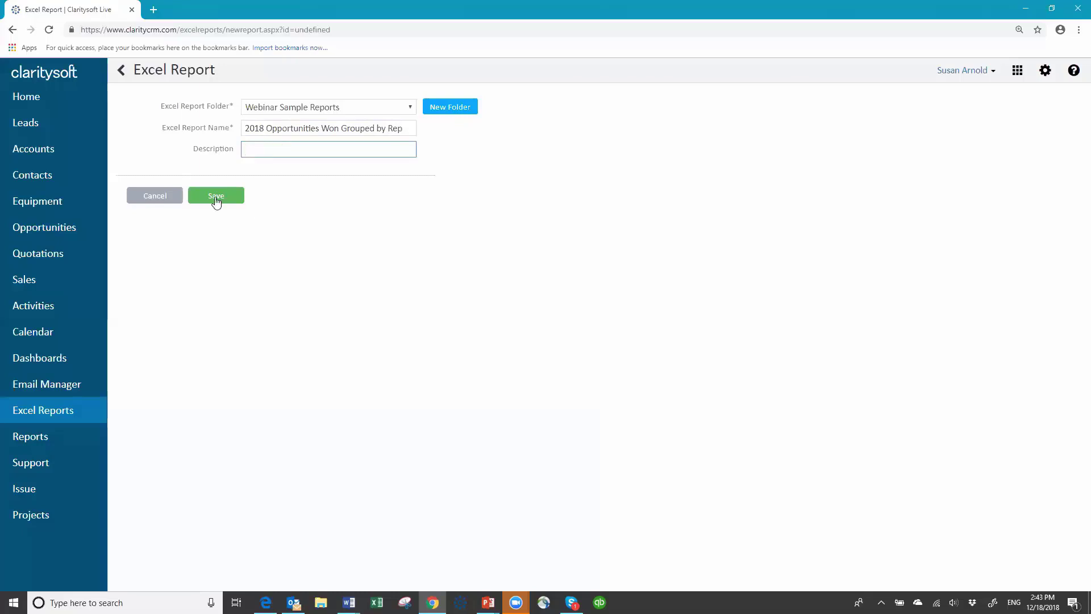
pyautogui.click(216, 198)
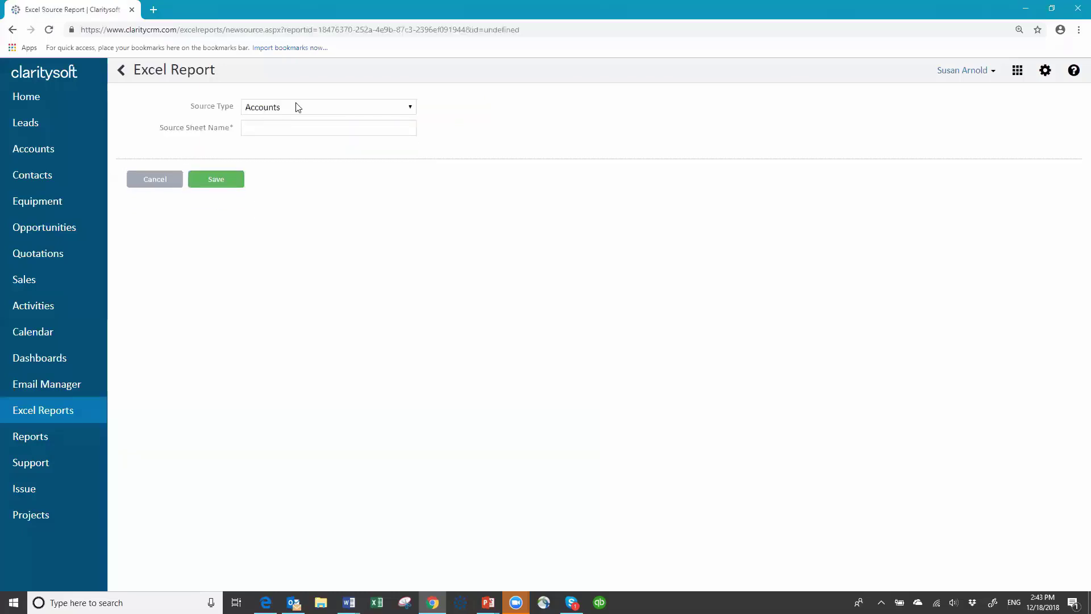
# Step: Set the report's source type to Opportunities, name the source sheet Opportunities, and save it
pyautogui.click(410, 108)
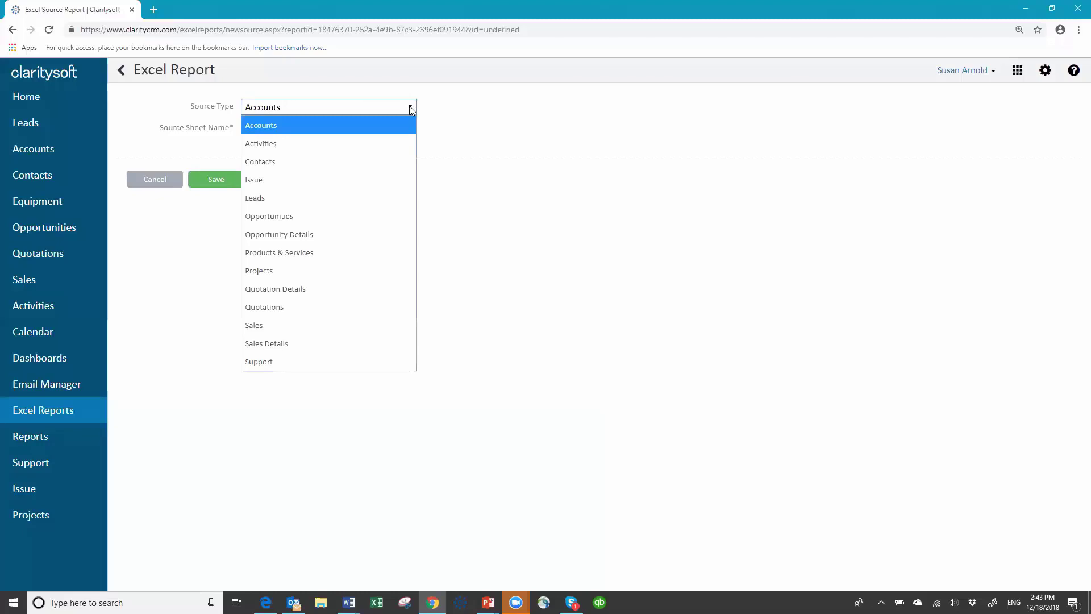
pyautogui.click(308, 216)
pyautogui.click(260, 125)
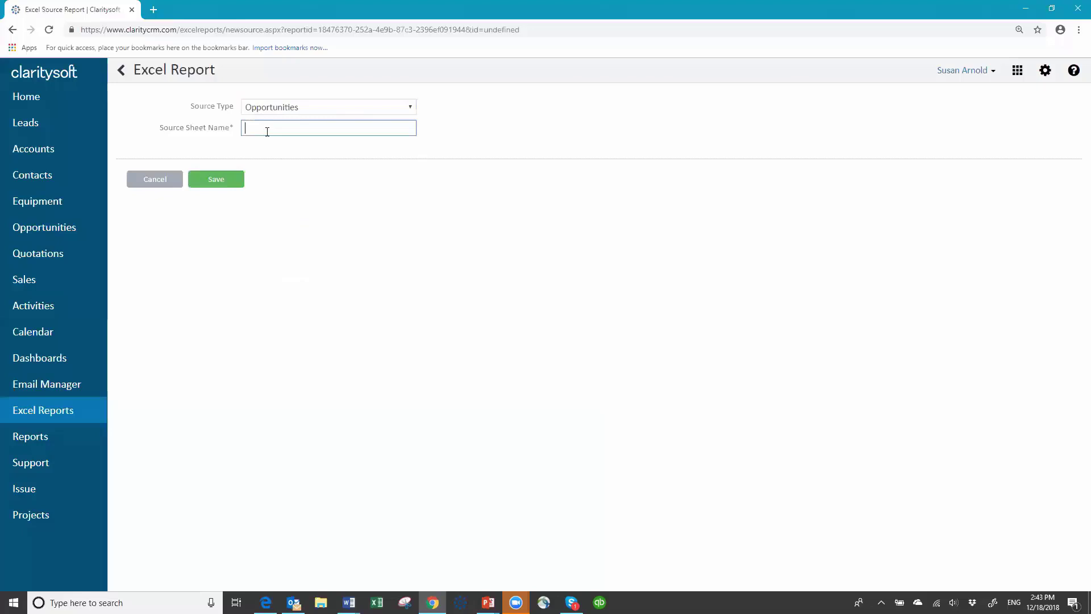
pyautogui.write('Opportunities')
pyautogui.click(214, 180)
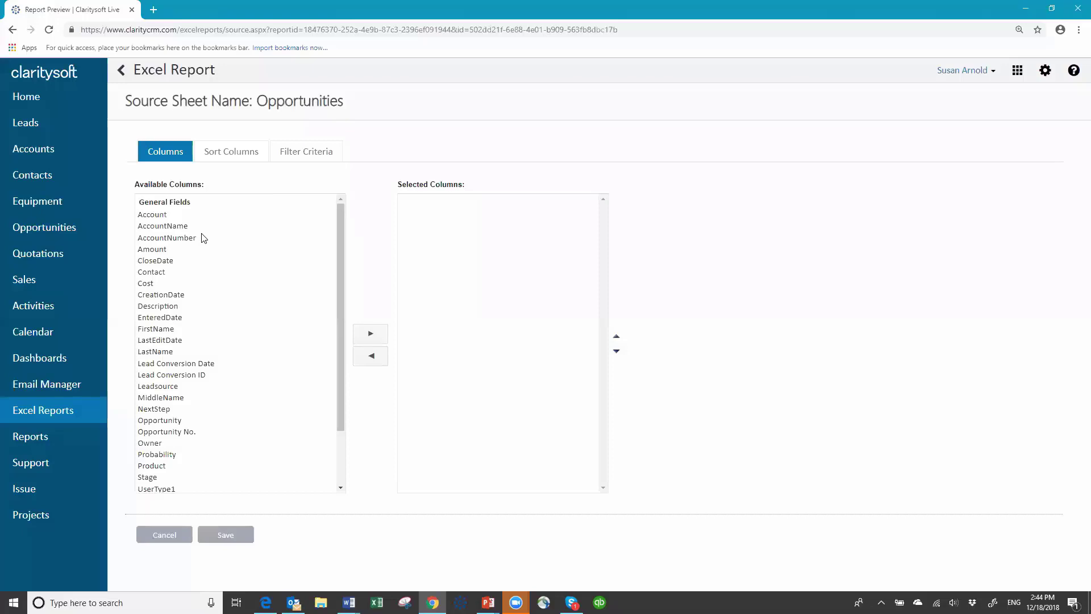
# Step: Add the Account, Amount, CloseDate, Owner and Stage columns to the source sheet's selected columns
pyautogui.click(160, 217)
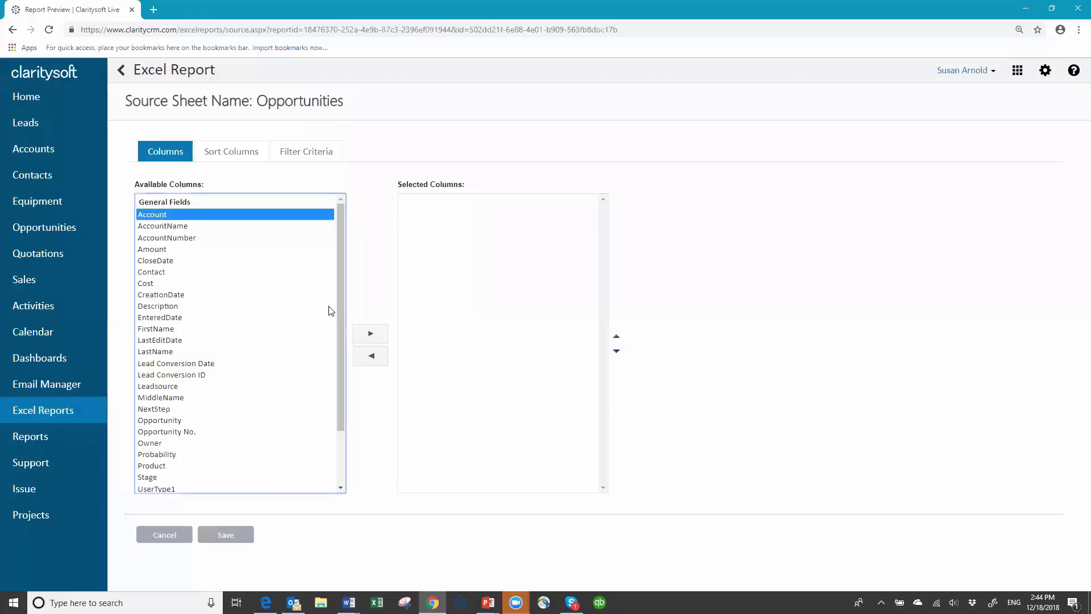
pyautogui.click(367, 335)
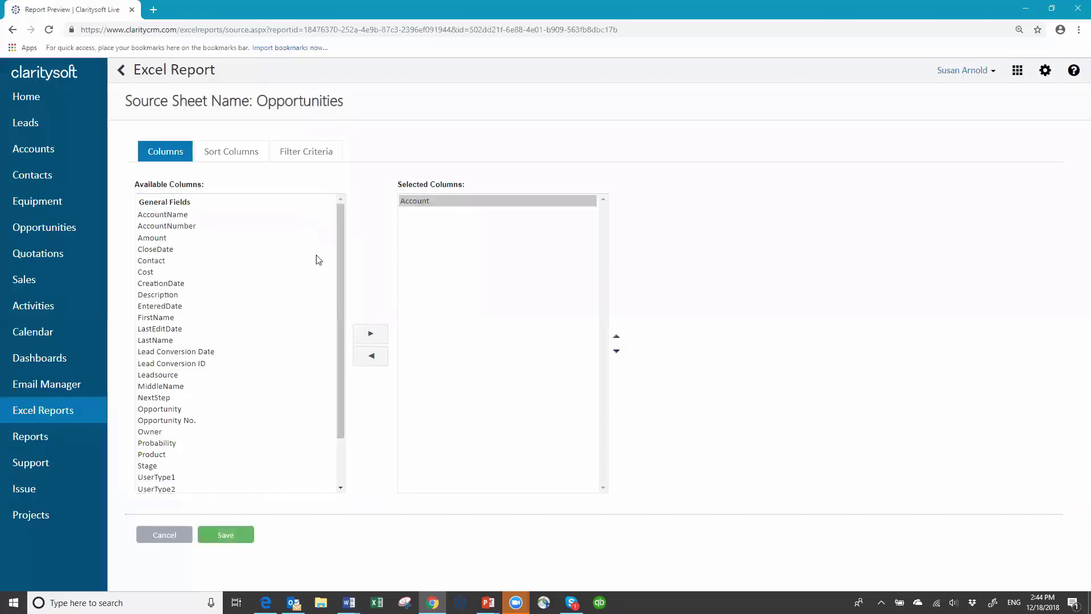
pyautogui.click(154, 238)
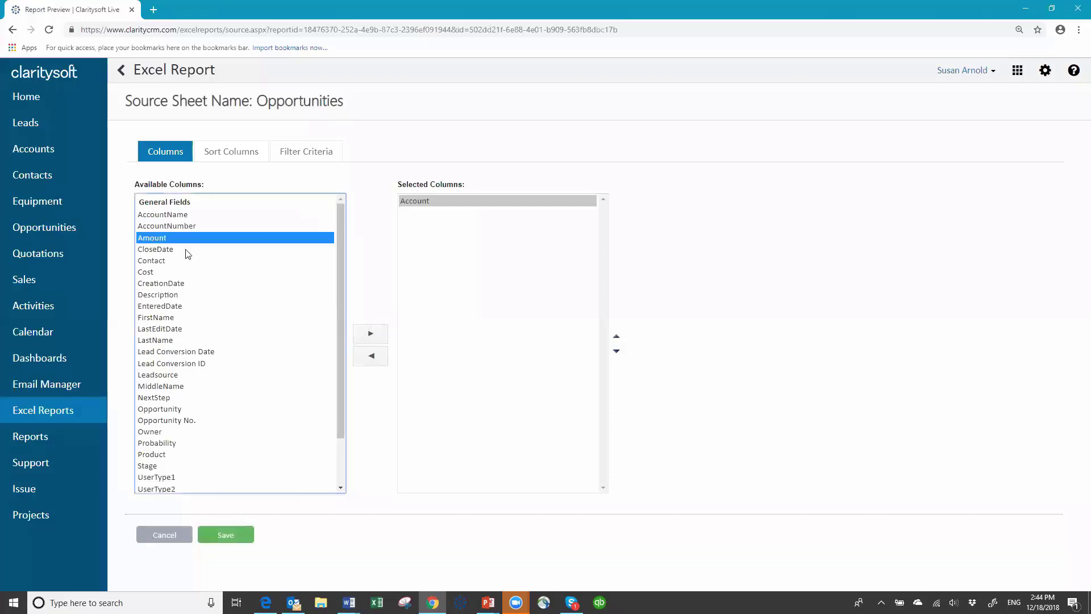
pyautogui.click(370, 335)
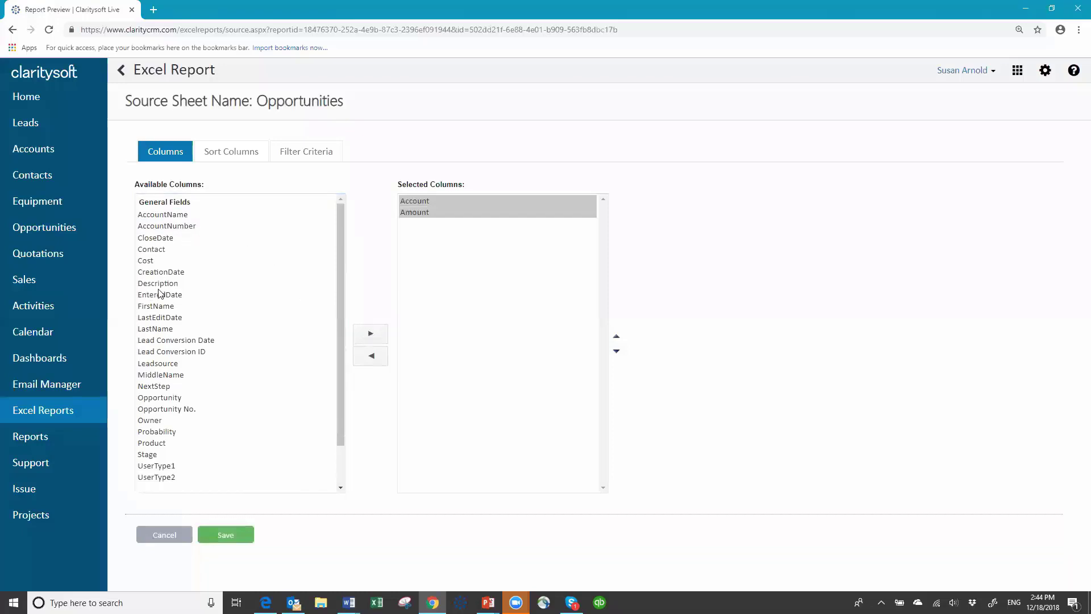
pyautogui.click(161, 239)
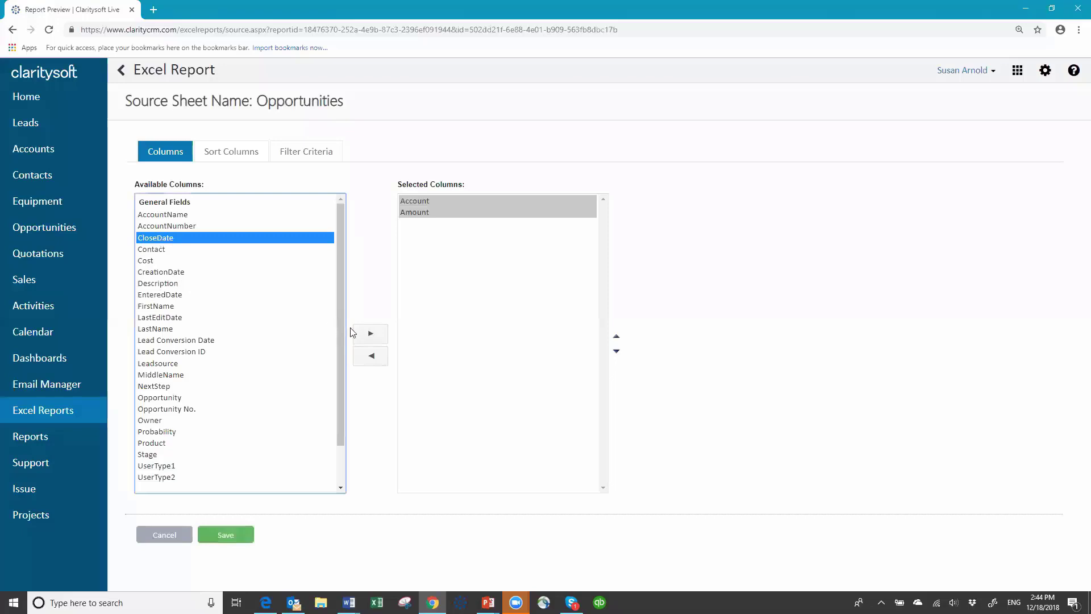
pyautogui.click(371, 335)
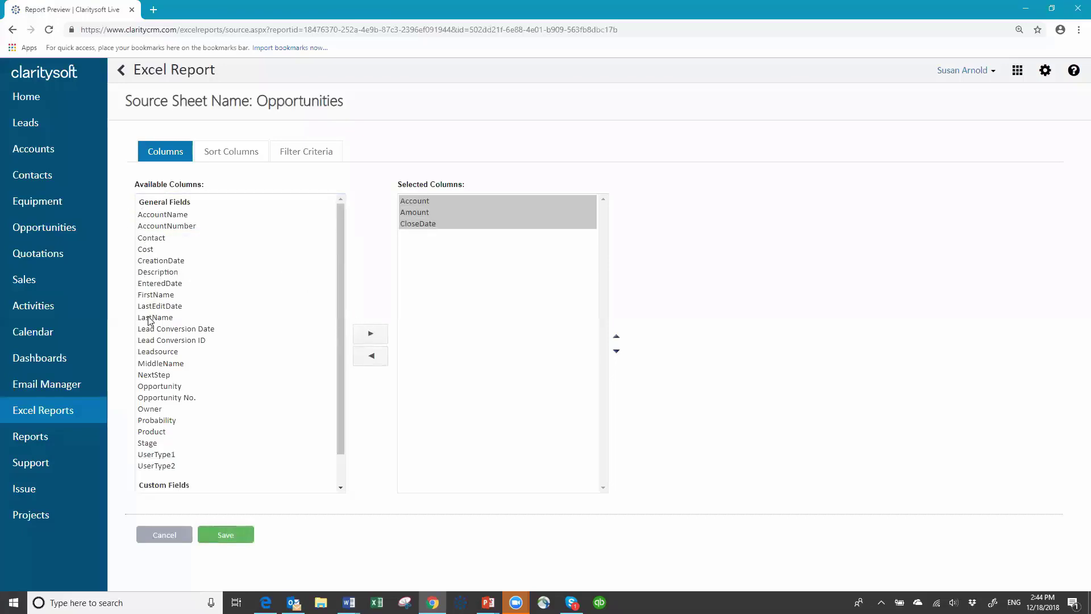
pyautogui.click(152, 409)
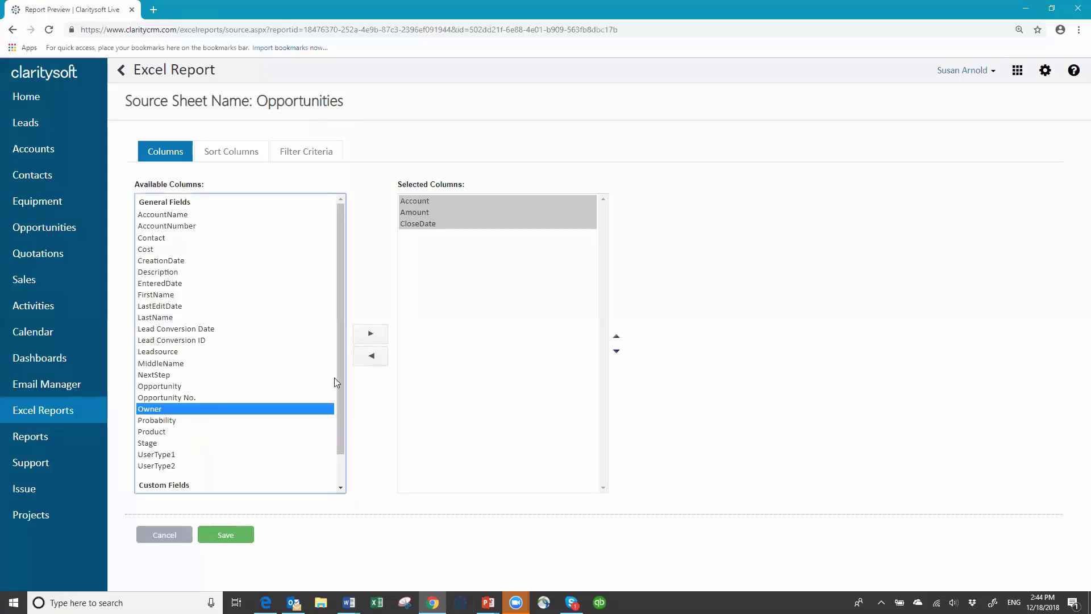
pyautogui.click(369, 335)
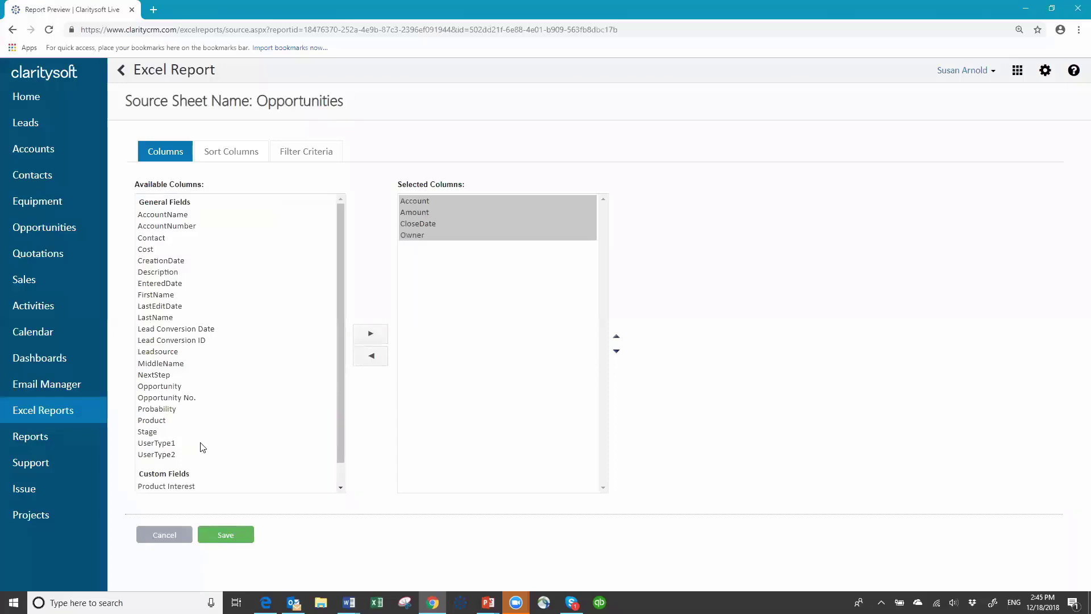
pyautogui.click(154, 433)
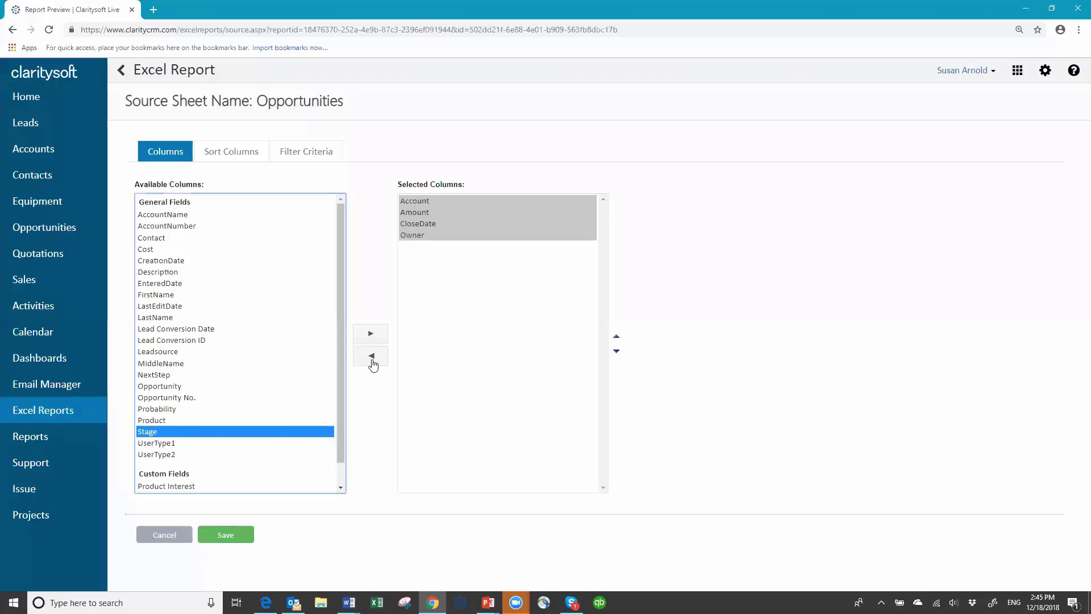
pyautogui.click(372, 333)
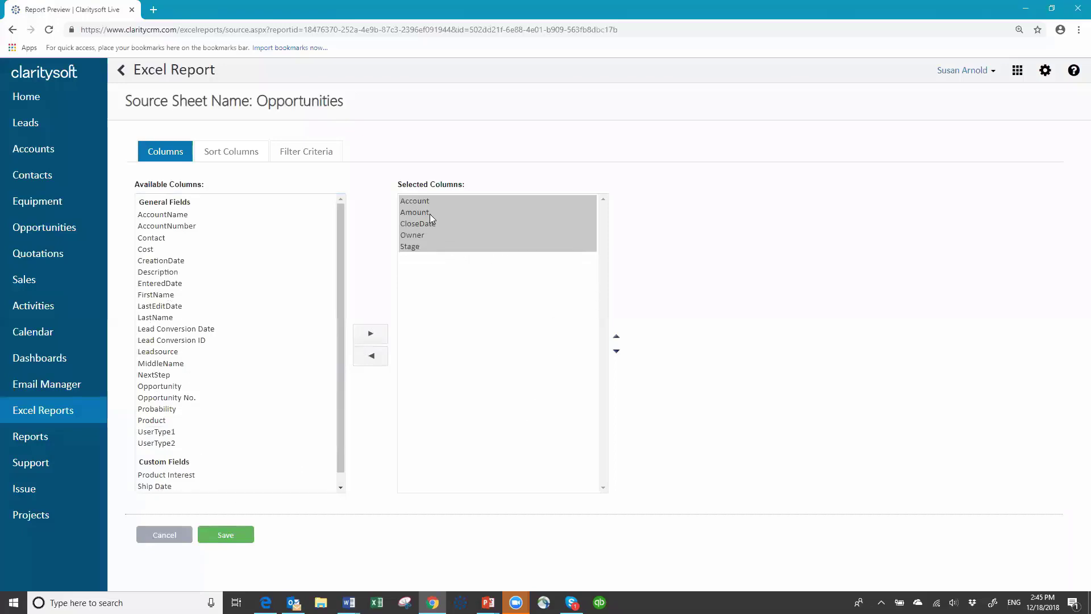
# Step: Reorder the selected columns so that Owner comes first and Amount comes last
pyautogui.click(413, 235)
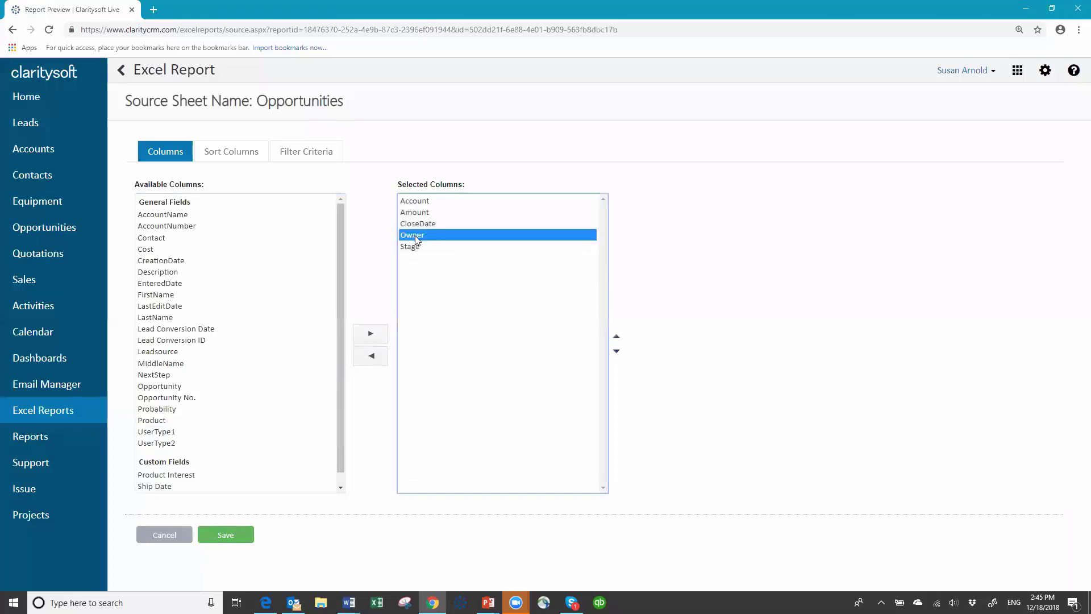
pyautogui.click(616, 336)
pyautogui.click(616, 336)
pyautogui.click(617, 336)
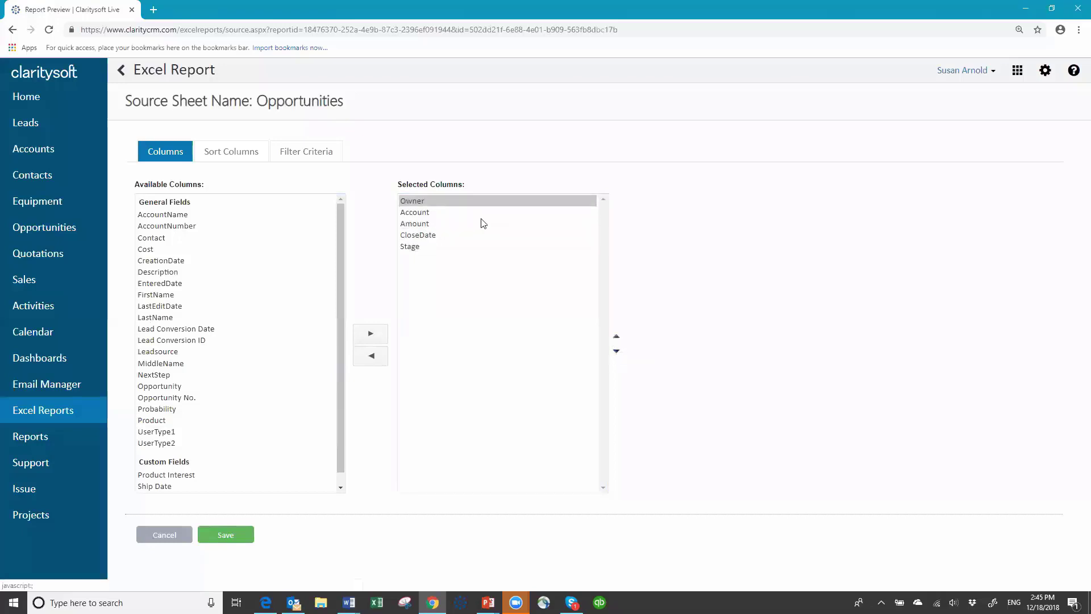
pyautogui.click(426, 225)
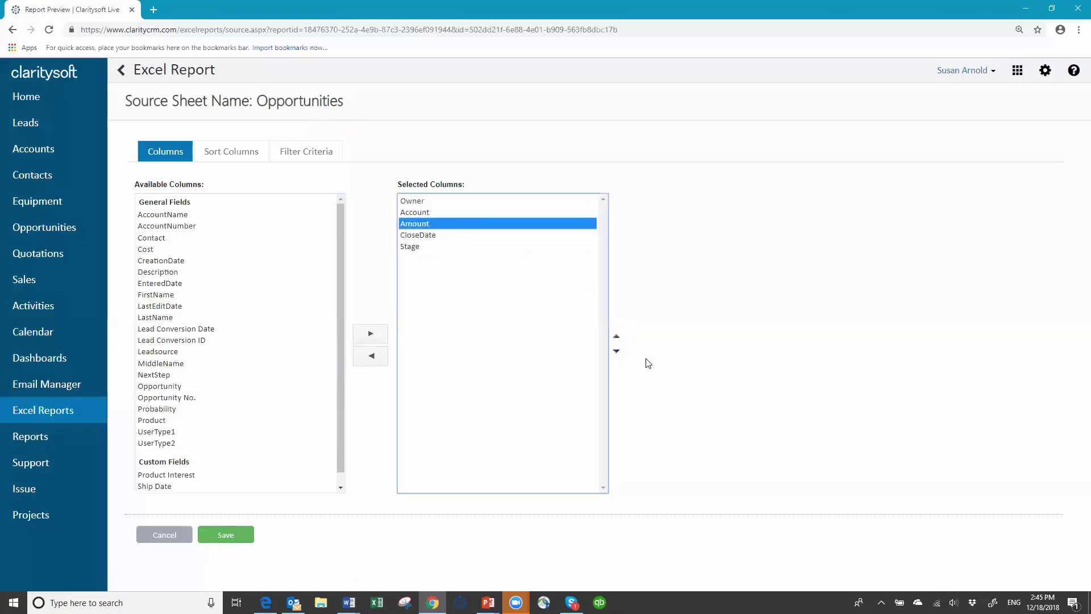
pyautogui.click(616, 351)
pyautogui.click(616, 351)
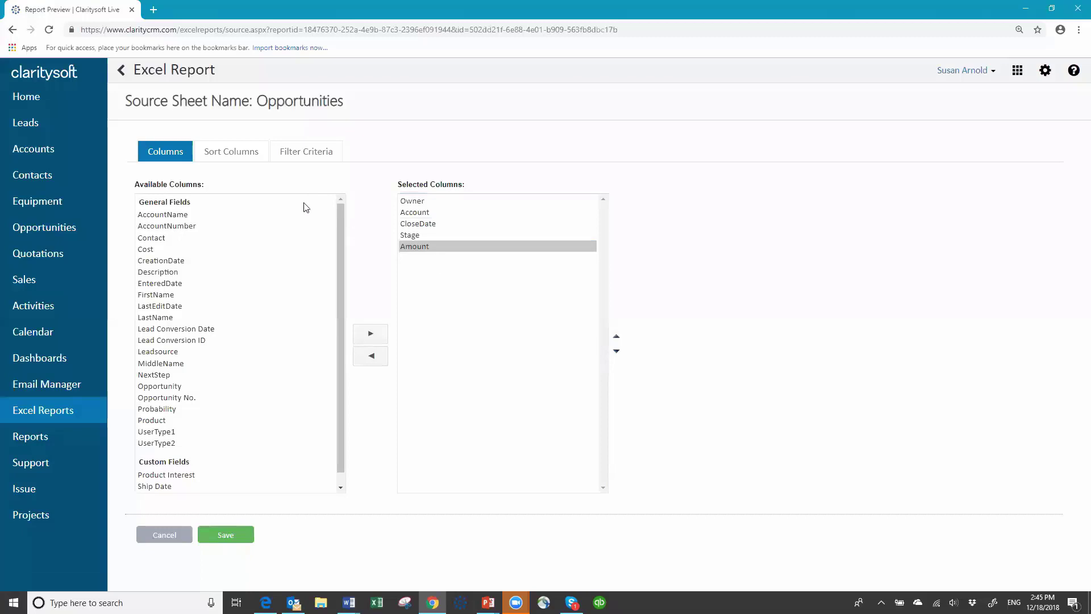
# Step: Set Owner as the first sort column of the source sheet
pyautogui.click(238, 158)
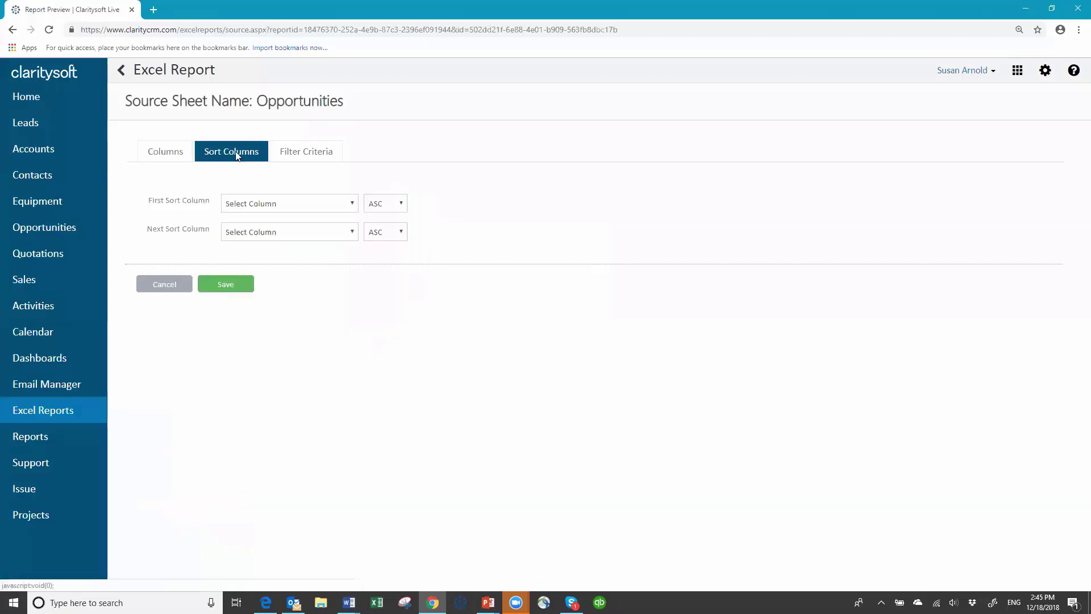
pyautogui.click(349, 206)
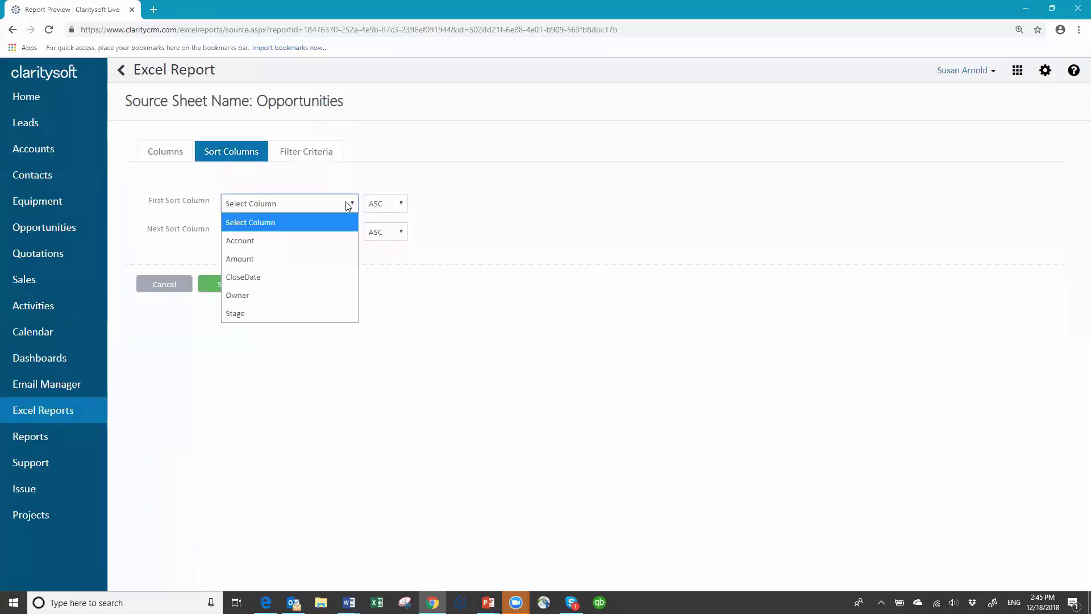
pyautogui.click(264, 295)
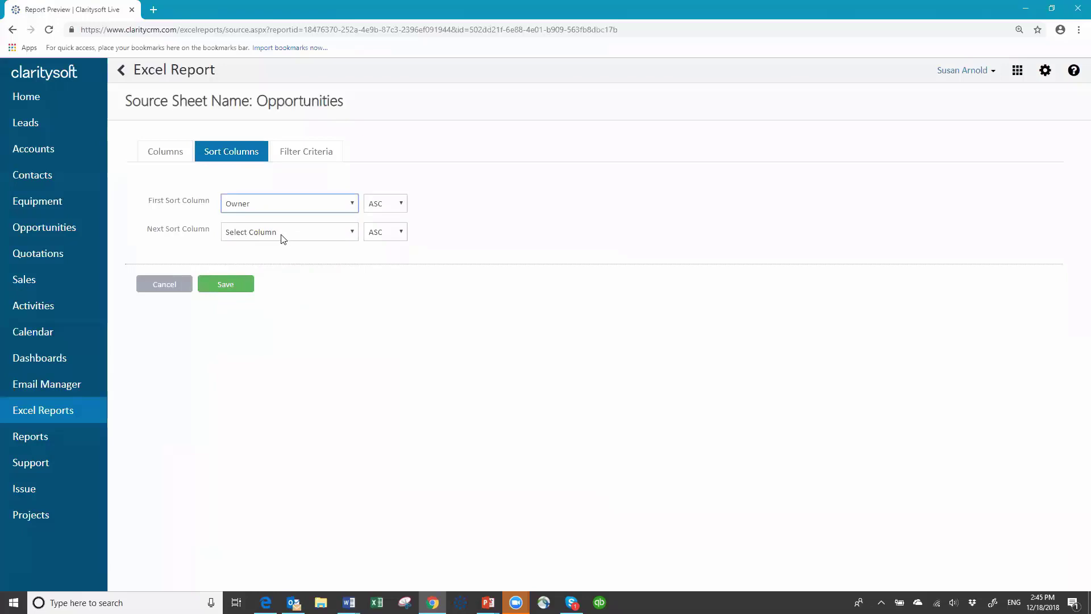
# Step: Add a time-based filter on CloseDate with the date range 01/01/2018 to 12/31/2018
pyautogui.click(313, 158)
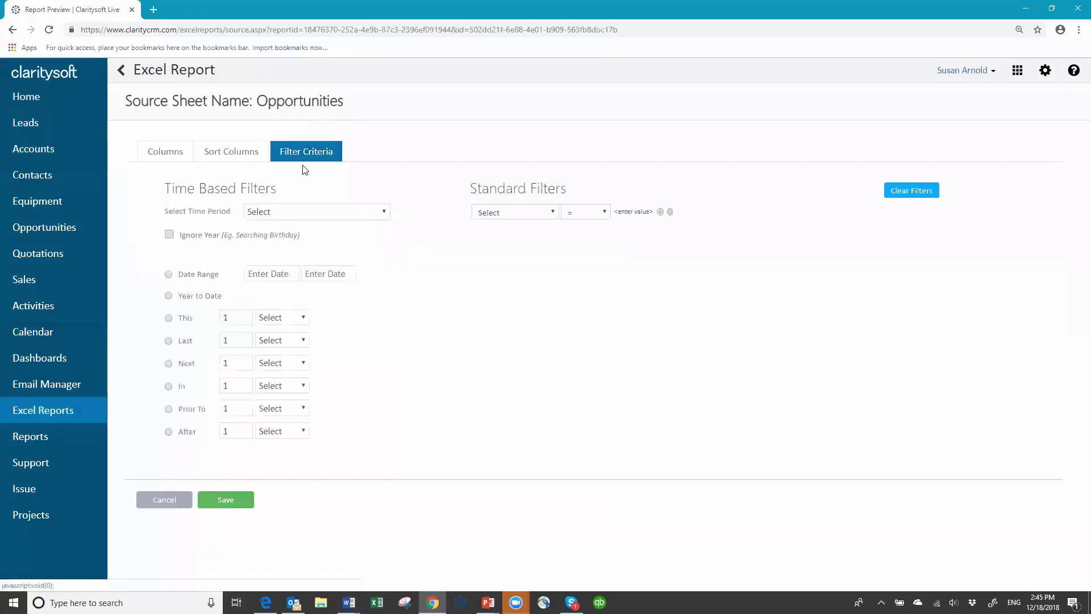
pyautogui.click(384, 214)
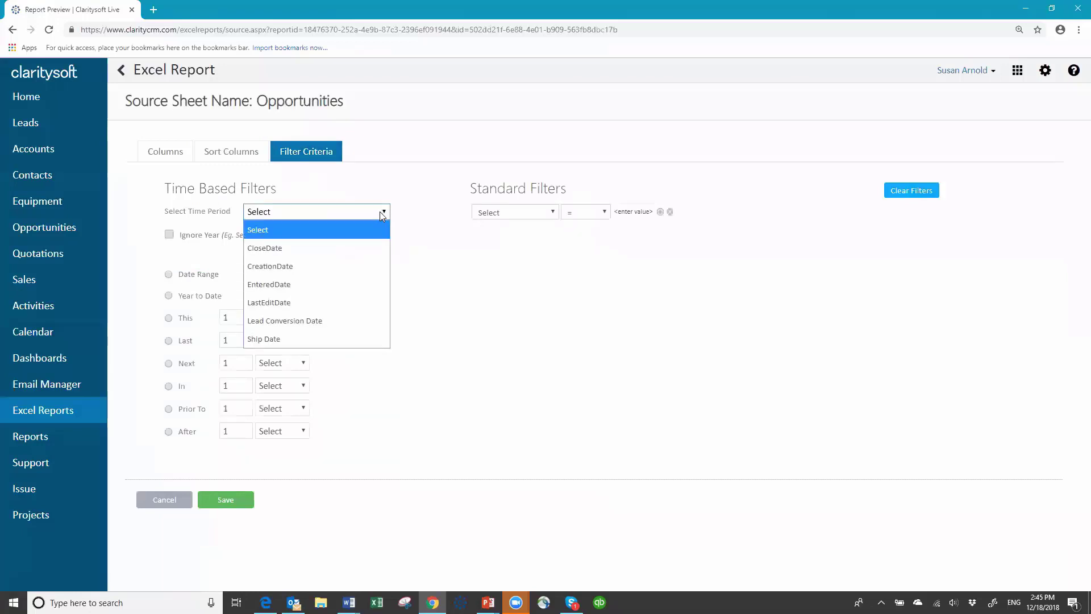
pyautogui.click(301, 249)
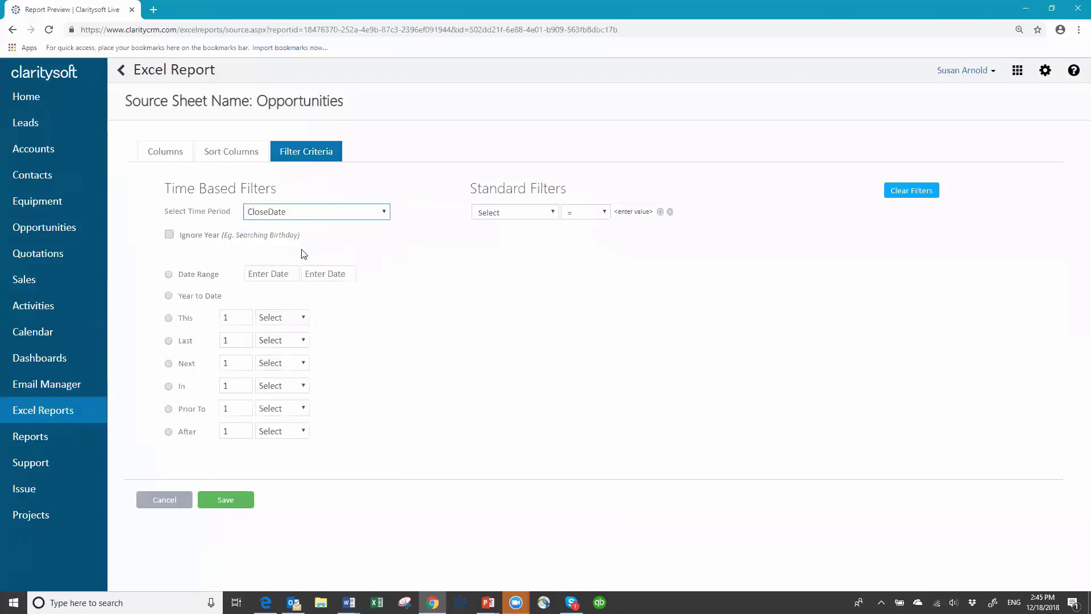
pyautogui.click(168, 274)
pyautogui.click(246, 275)
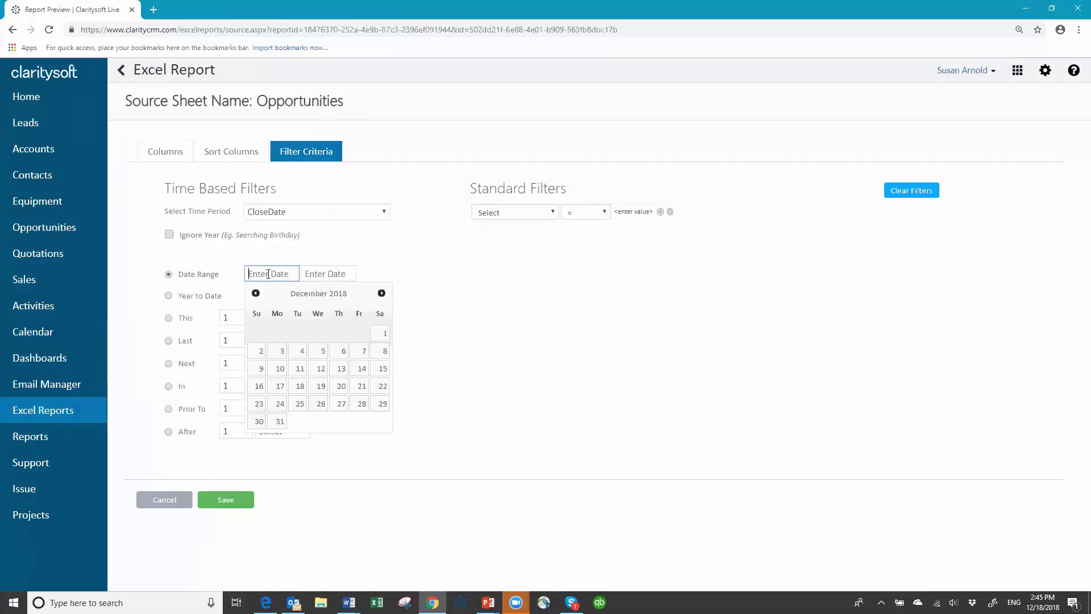
pyautogui.click(256, 293)
pyautogui.doubleClick(255, 293)
pyautogui.doubleClick(256, 293)
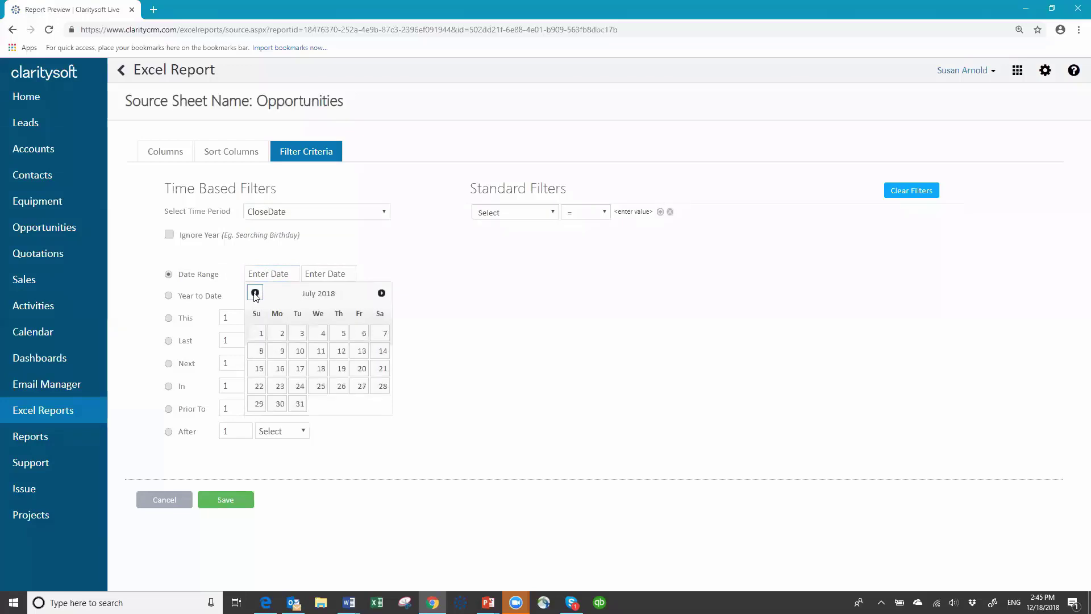
pyautogui.doubleClick(256, 293)
pyautogui.doubleClick(255, 292)
pyautogui.doubleClick(255, 293)
pyautogui.click(277, 333)
pyautogui.click(339, 276)
pyautogui.click(333, 421)
# Step: Add a standard filter where Stage contains Won and save the Opportunities source sheet
pyautogui.click(514, 212)
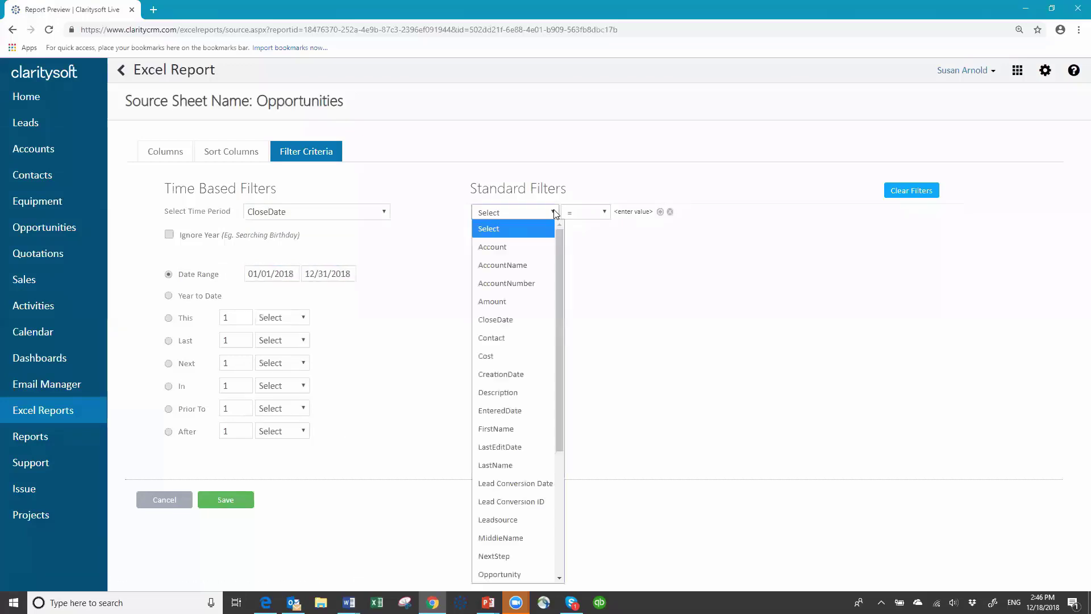
pyautogui.scroll(-4, 547, 346)
pyautogui.click(502, 478)
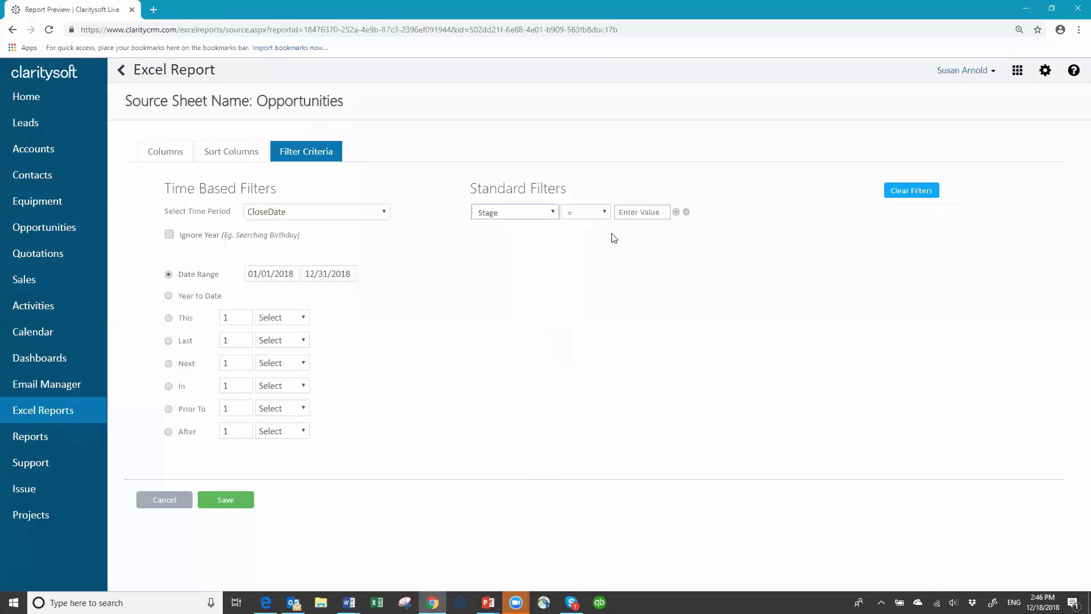
pyautogui.click(630, 212)
pyautogui.write('Won')
pyautogui.click(605, 214)
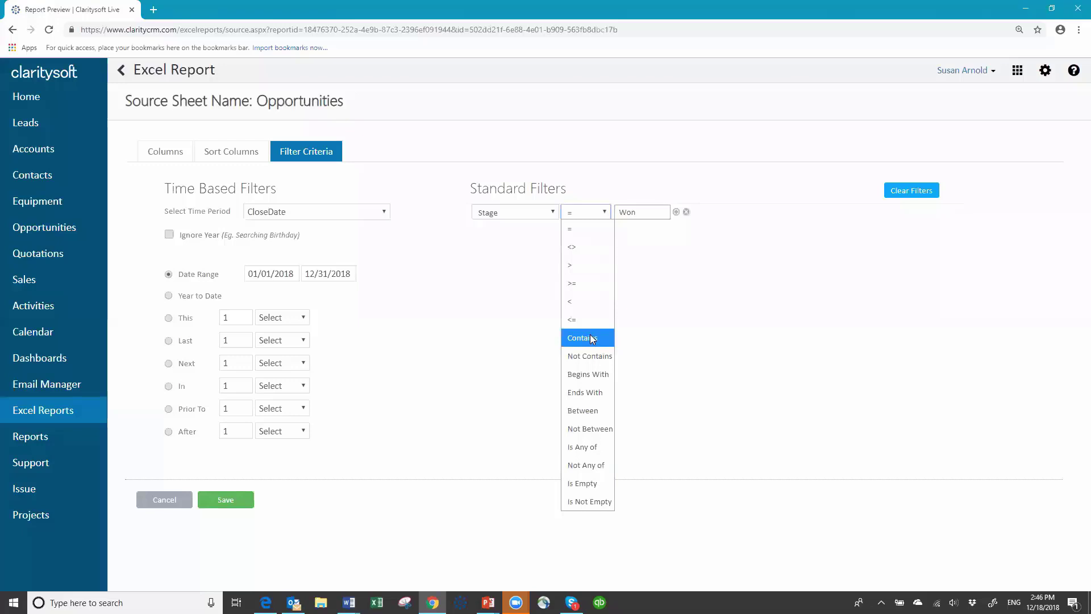
pyautogui.click(591, 338)
pyautogui.click(640, 213)
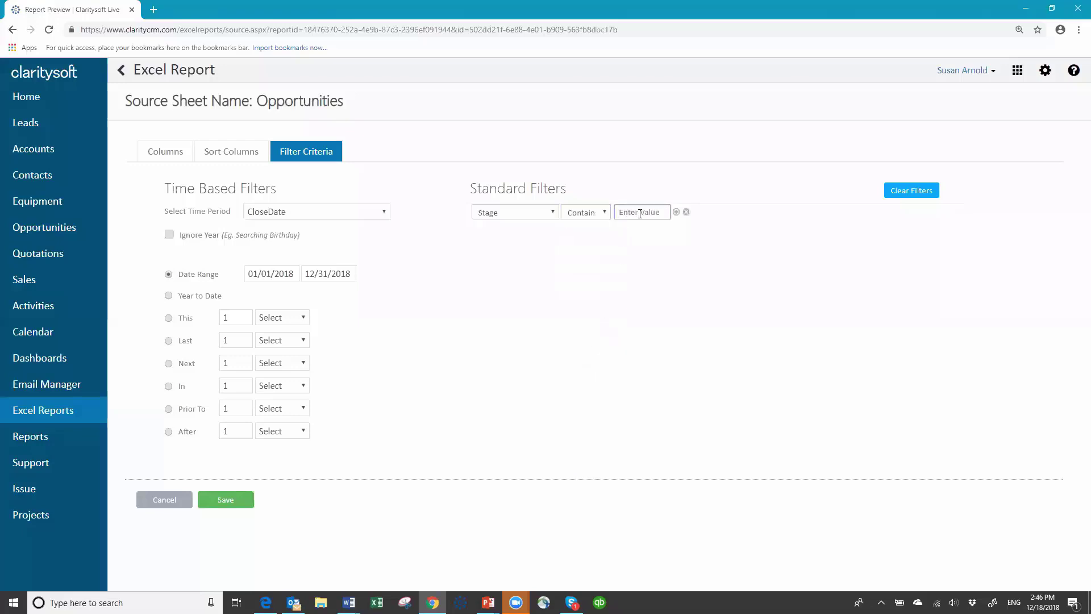
pyautogui.write('Won')
pyautogui.click(226, 501)
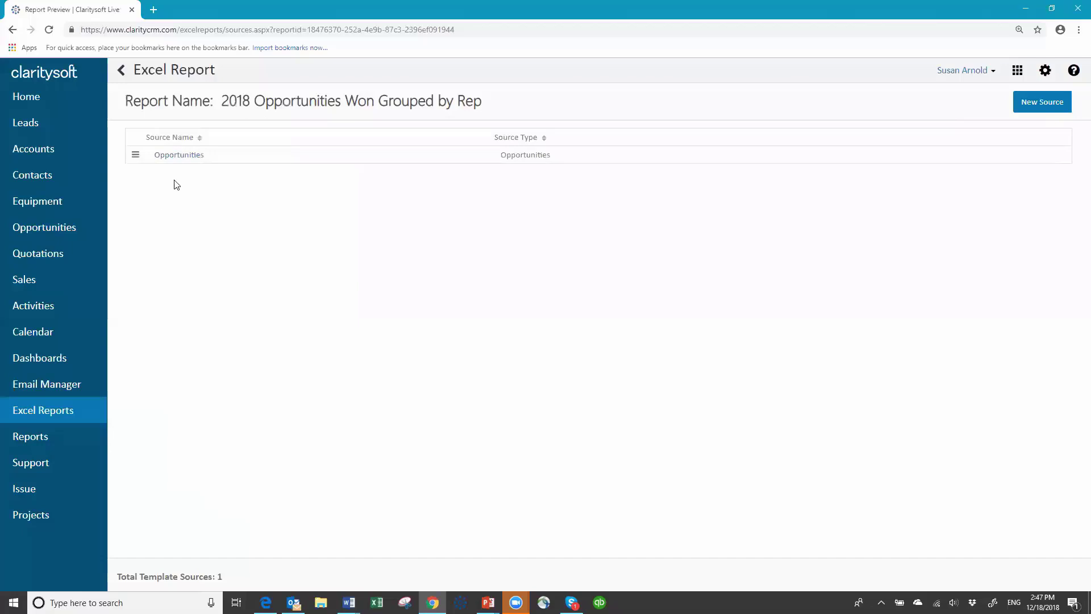
# Step: Run the 2018 Opportunities Won Grouped by Rep report from the Excel reports list and open the downloaded workbook in Excel with macros enabled
pyautogui.click(129, 71)
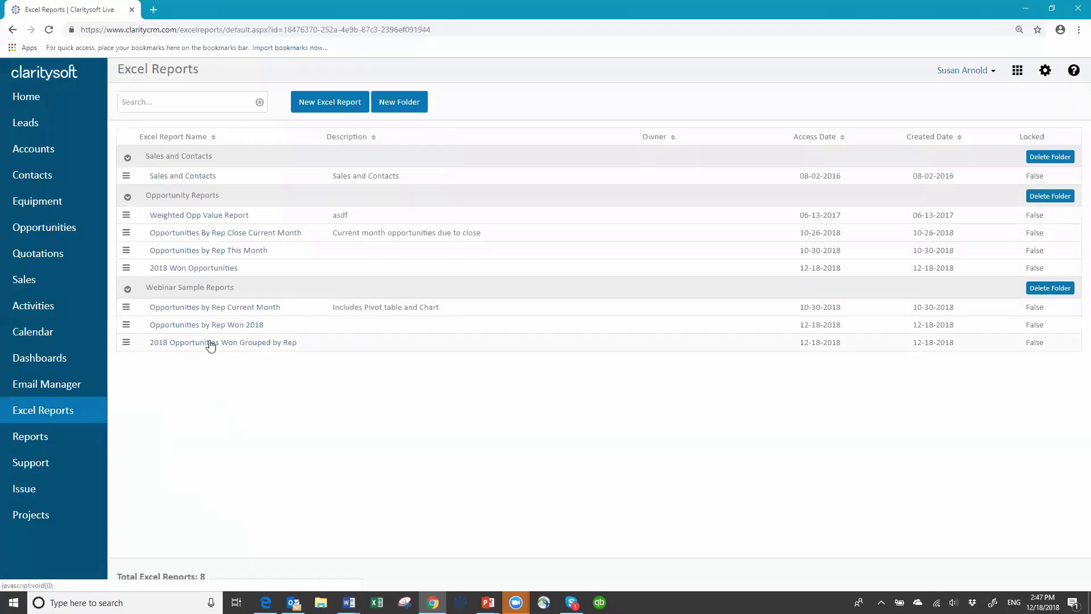
pyautogui.click(126, 343)
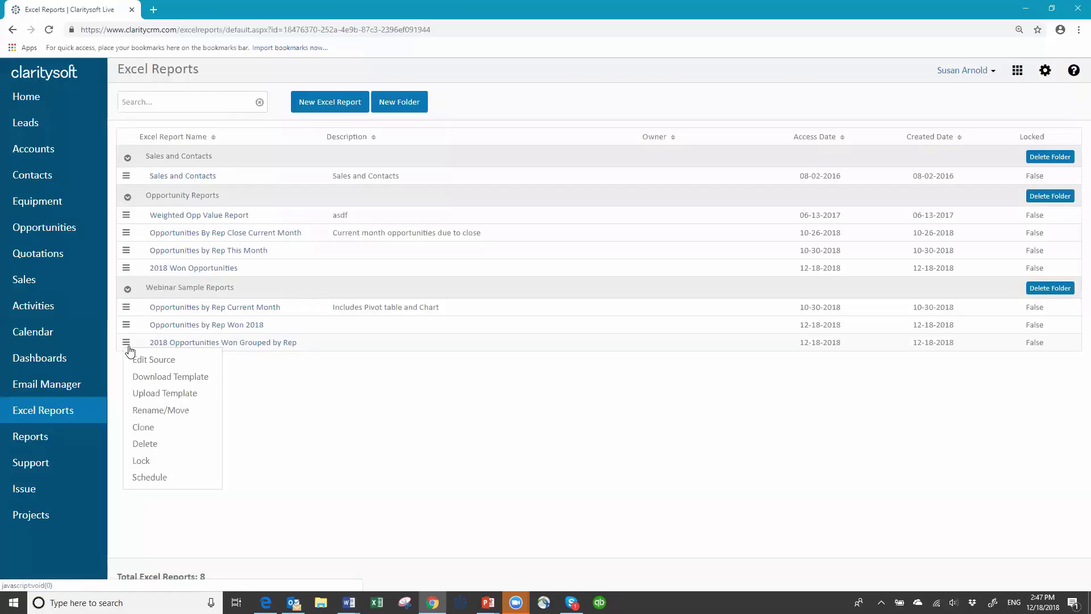
pyautogui.click(250, 400)
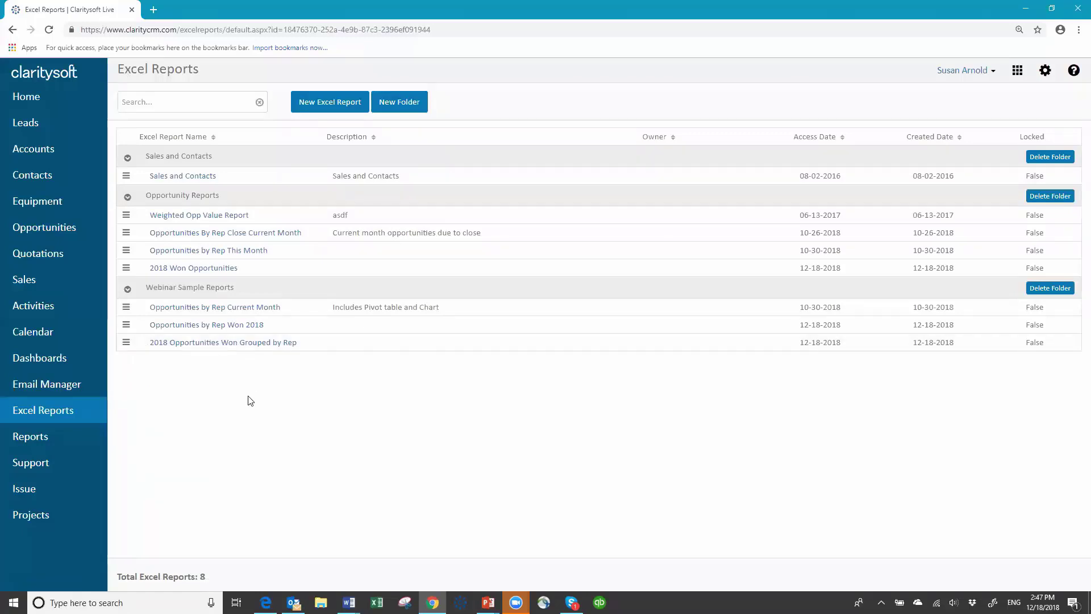
pyautogui.click(201, 344)
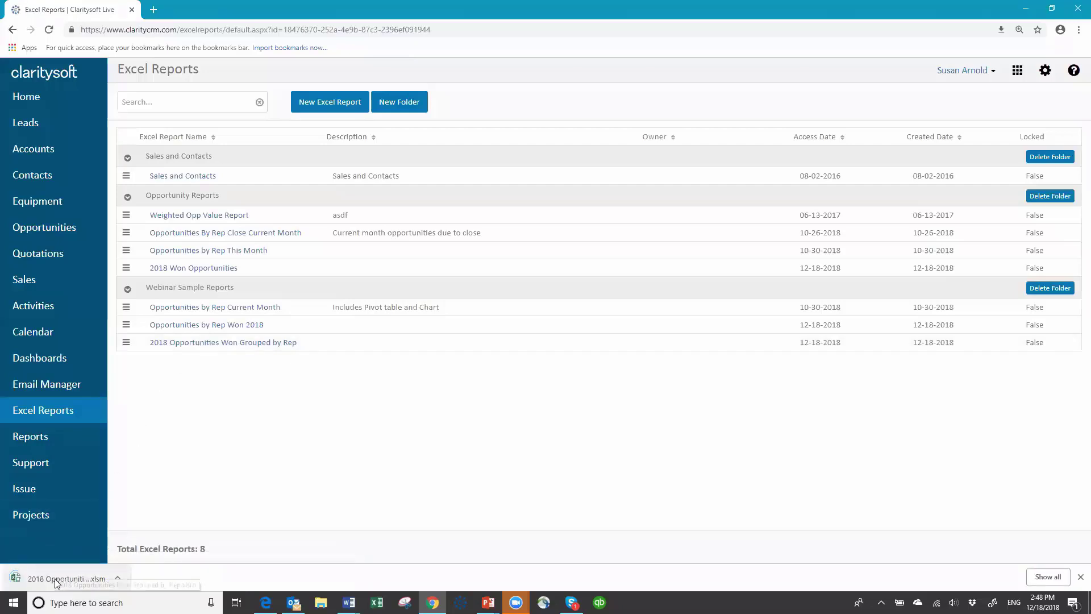
pyautogui.click(55, 578)
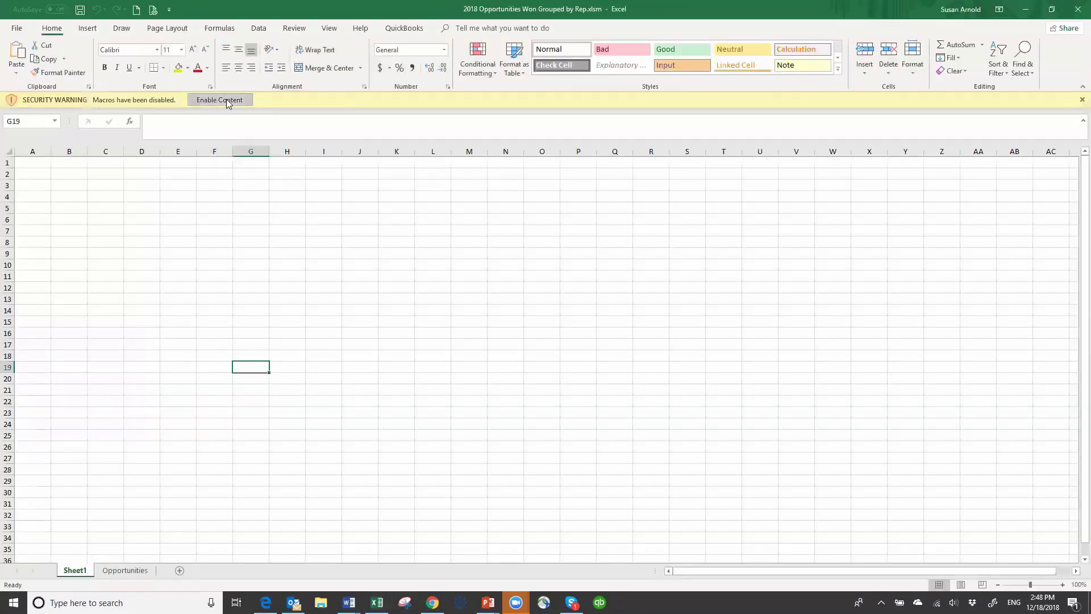
pyautogui.click(226, 100)
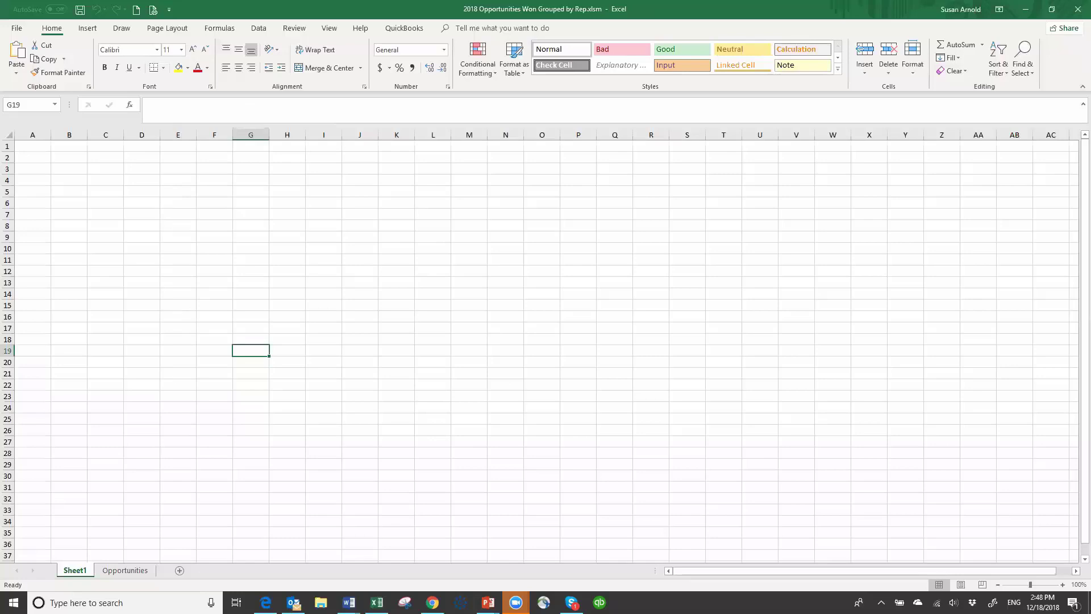
# Step: Look over the Opportunities sheet's data and start a PivotTable located at cell B3 of Sheet1
pyautogui.click(124, 570)
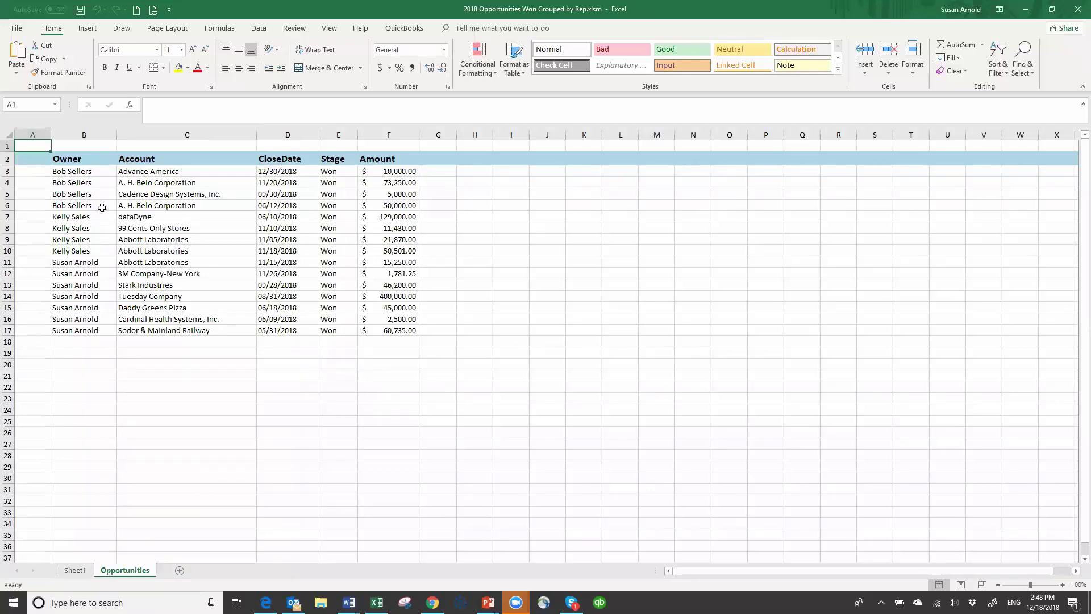
pyautogui.click(96, 171)
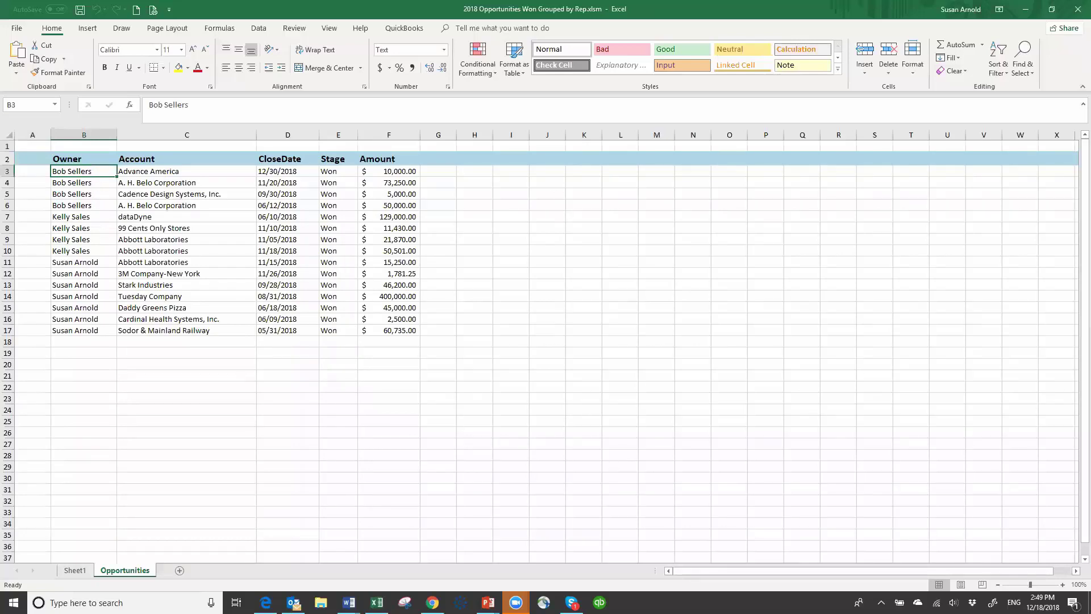
pyautogui.click(75, 571)
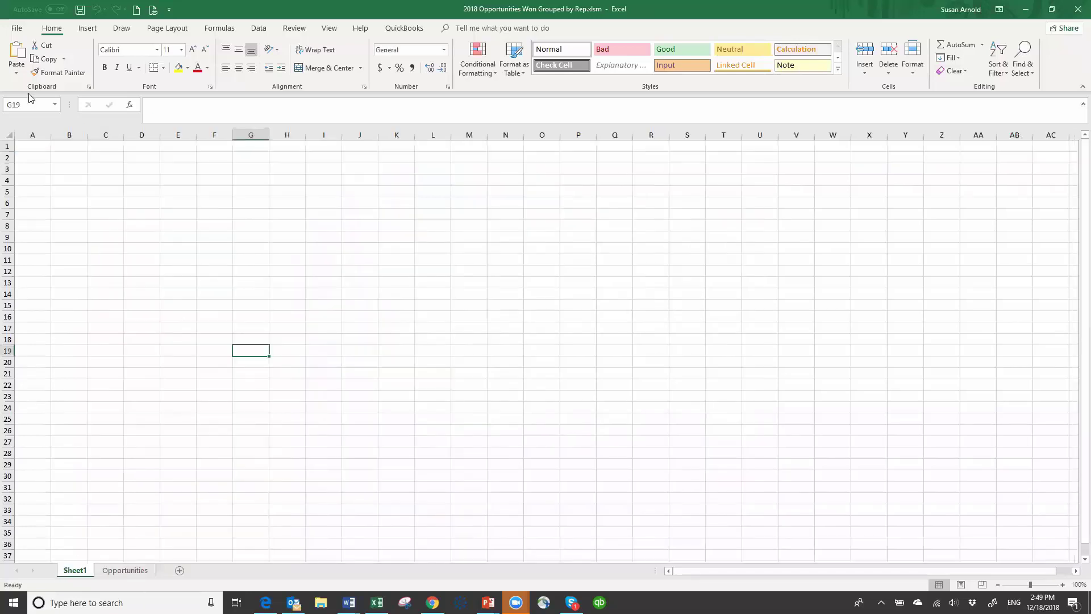
pyautogui.click(71, 170)
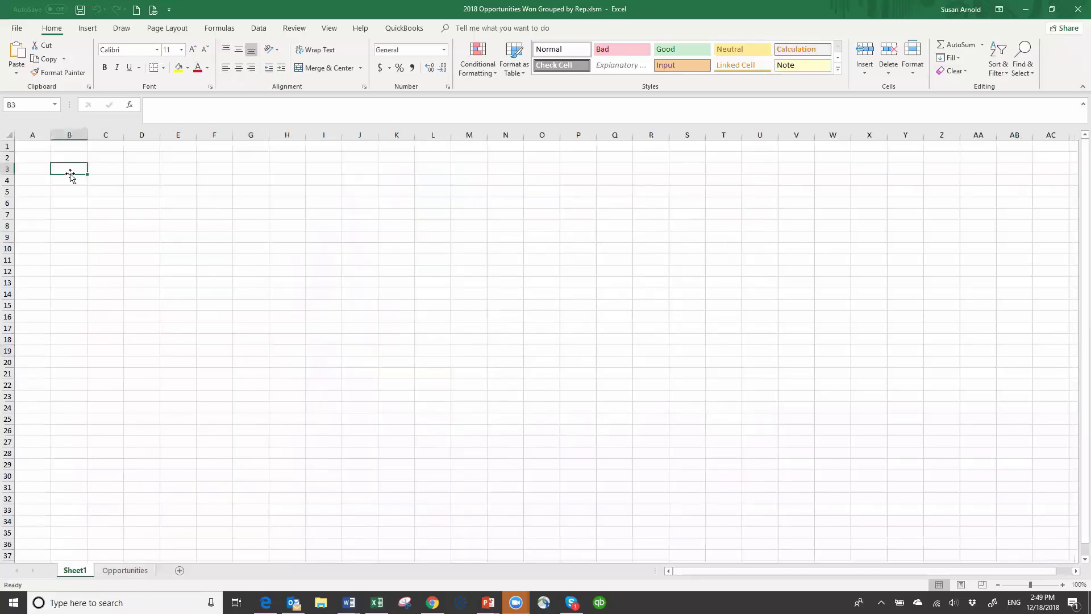
pyautogui.click(88, 28)
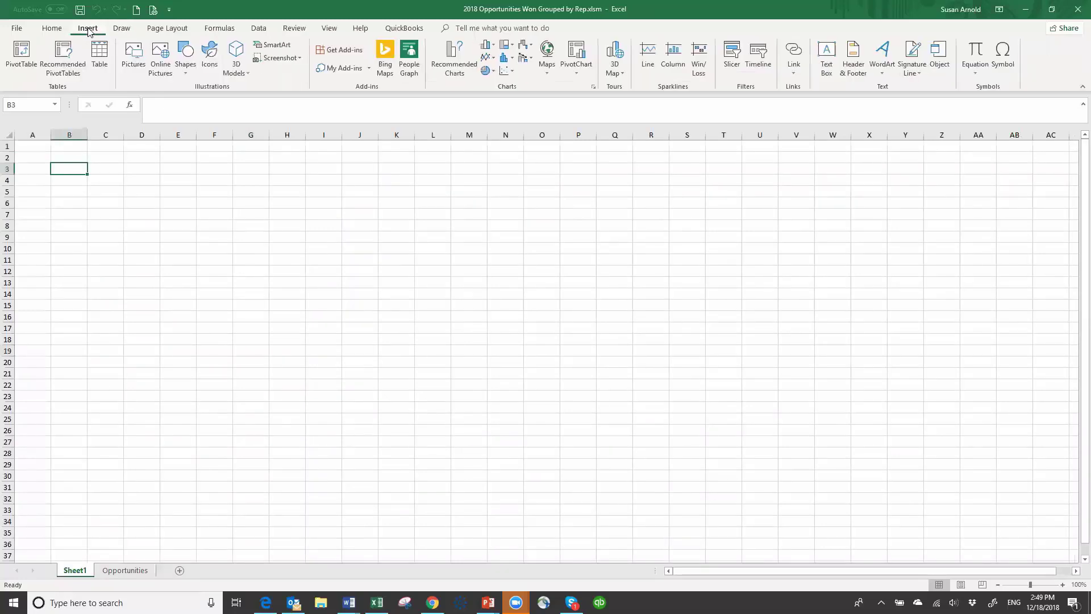
pyautogui.click(21, 53)
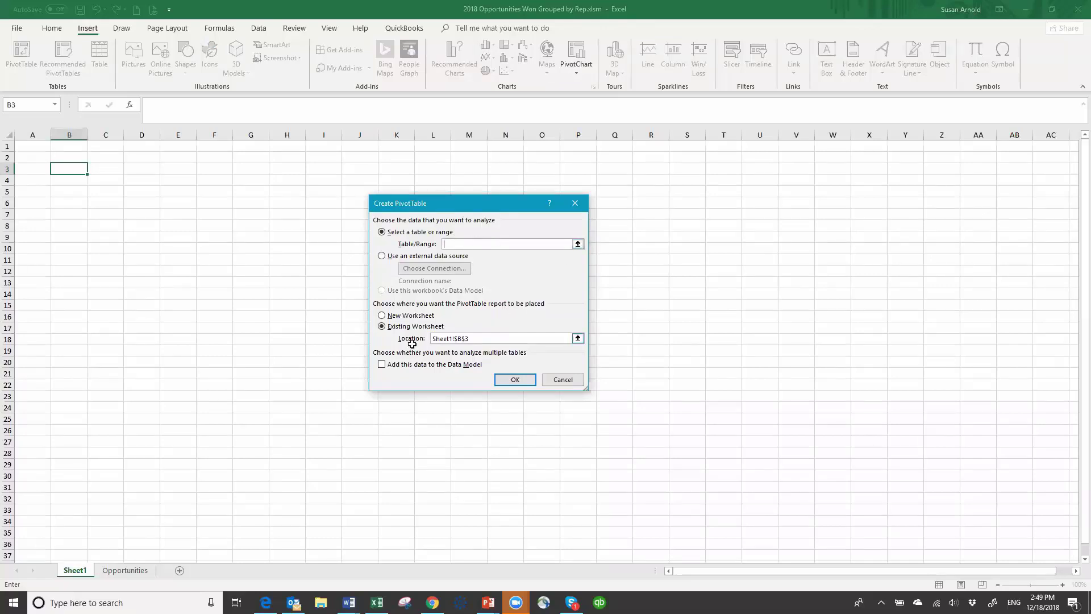
# Step: Set the PivotTable's source range to Opportunities!$B$2:$F$1000 and create the table
pyautogui.click(131, 571)
pyautogui.click(128, 571)
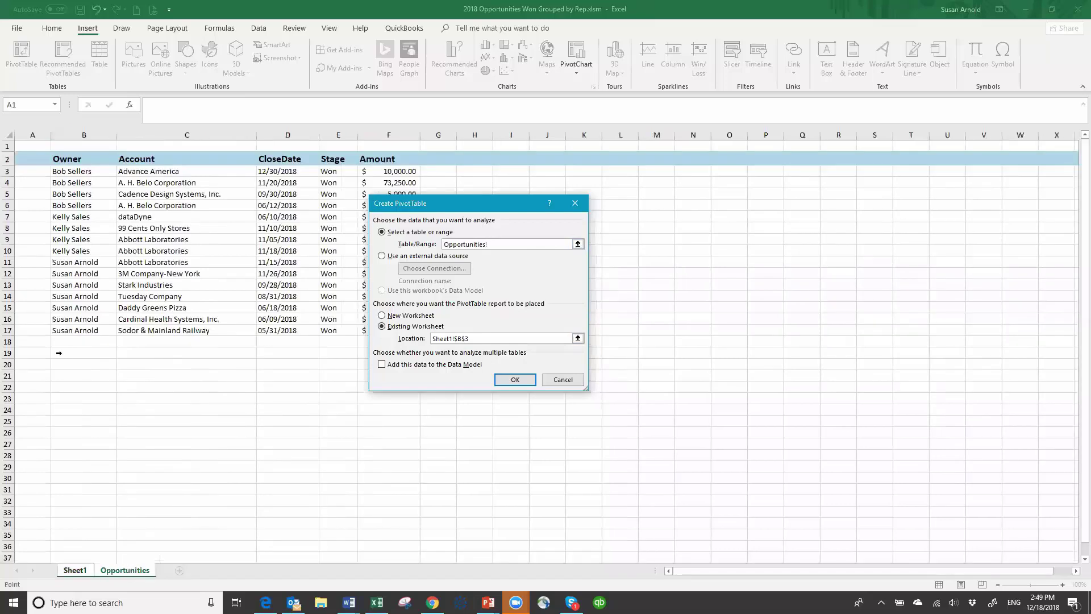
pyautogui.moveTo(68, 159); pyautogui.dragTo(379, 164)
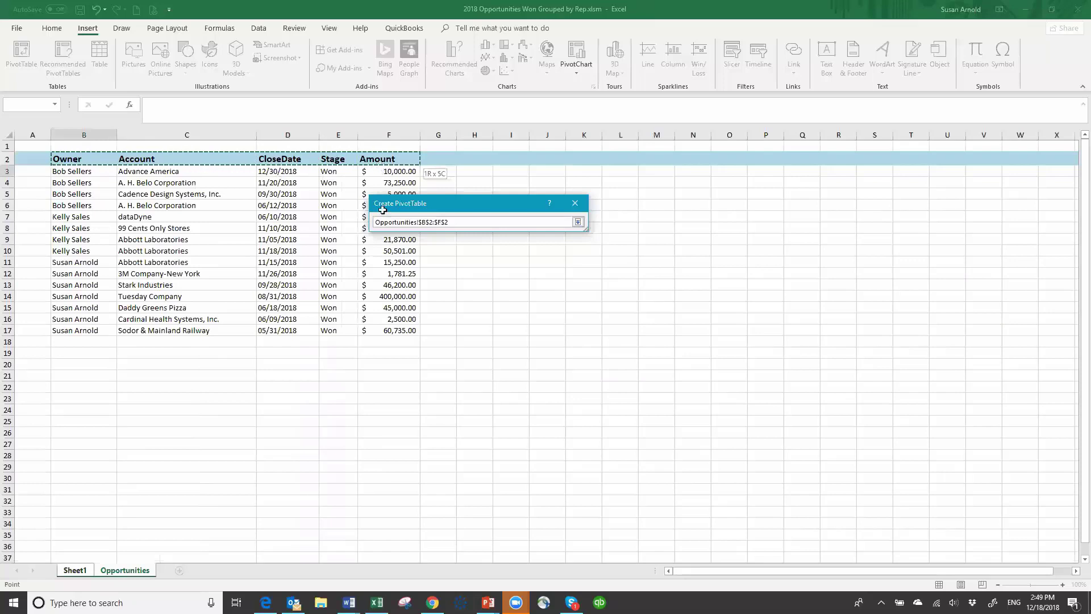
pyautogui.moveTo(383, 209); pyautogui.dragTo(392, 327)
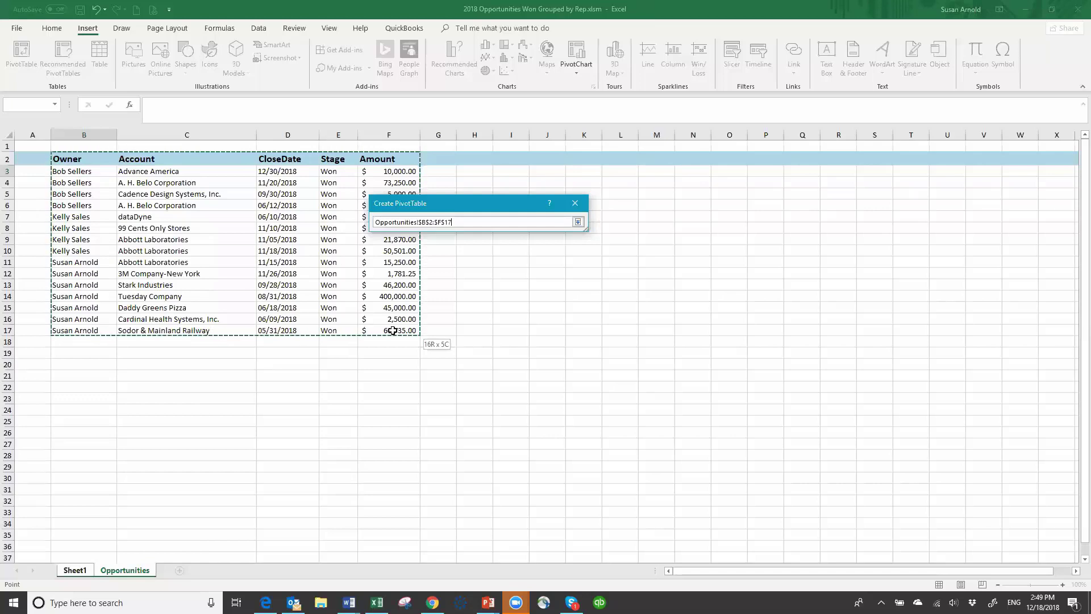
pyautogui.moveTo(393, 363); pyautogui.dragTo(384, 548)
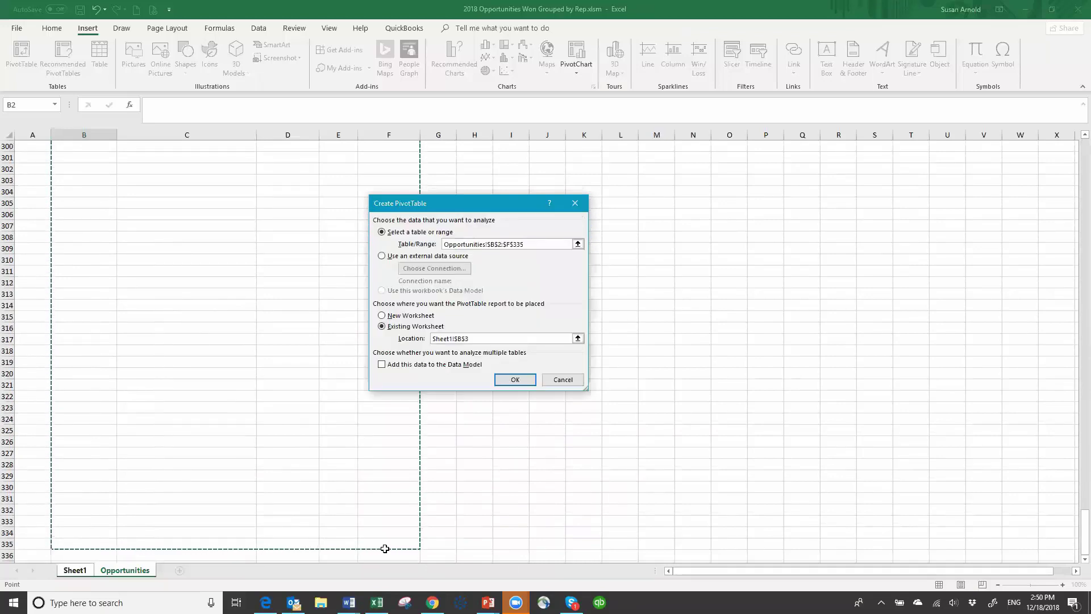
pyautogui.click(528, 243)
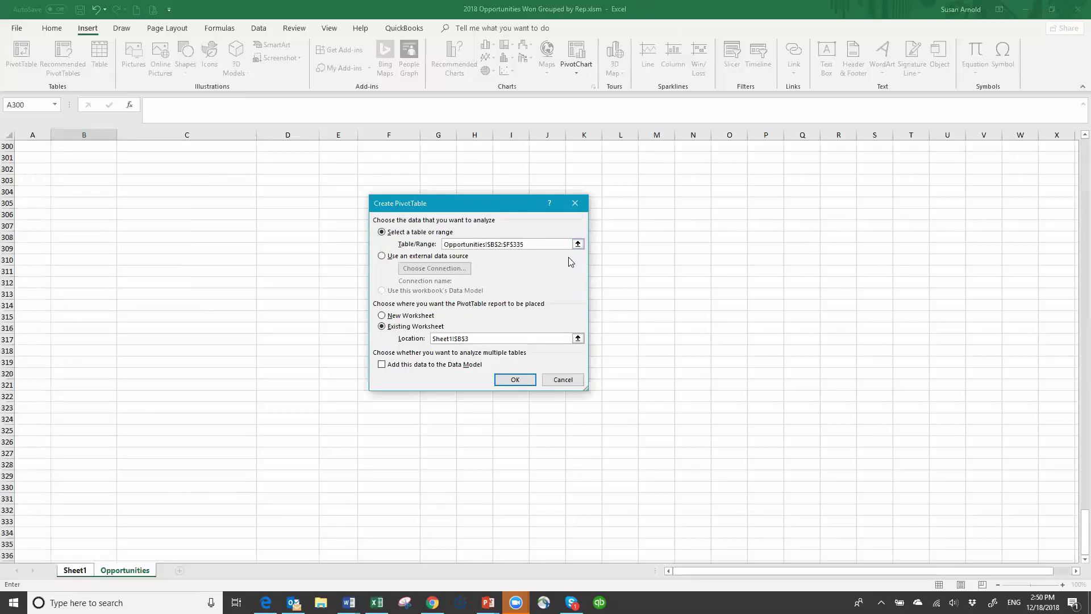
pyautogui.press('BackSpace')
pyautogui.press('BackSpace')
pyautogui.press('BackSpace')
pyautogui.write('1000')
pyautogui.click(520, 384)
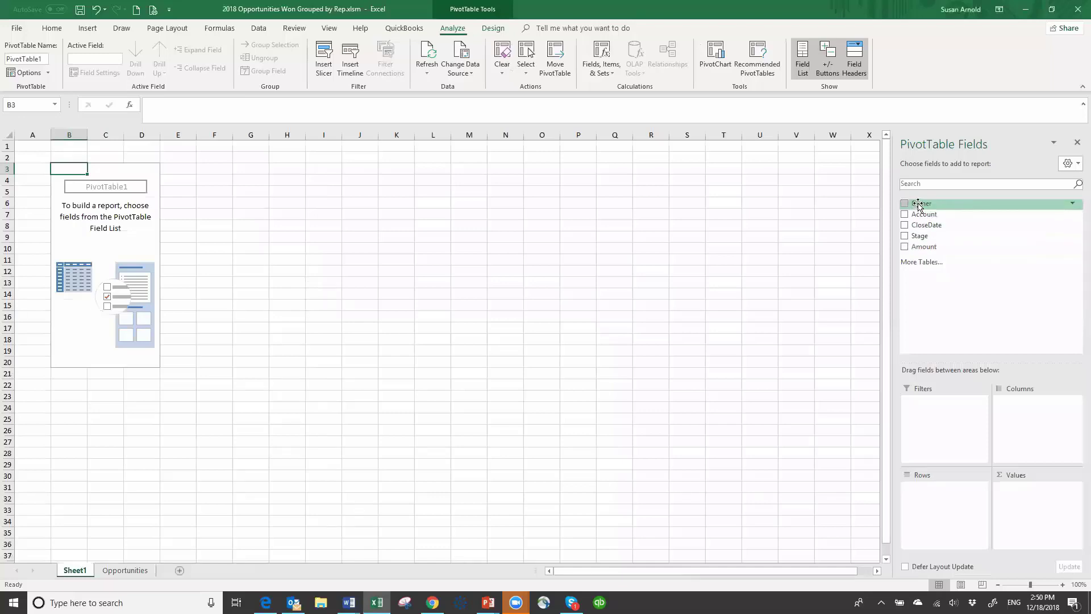
# Step: Summarize the PivotTable with Owner as rows and the sum of Amount as values, excluding blank owners
pyautogui.moveTo(918, 205); pyautogui.dragTo(961, 540)
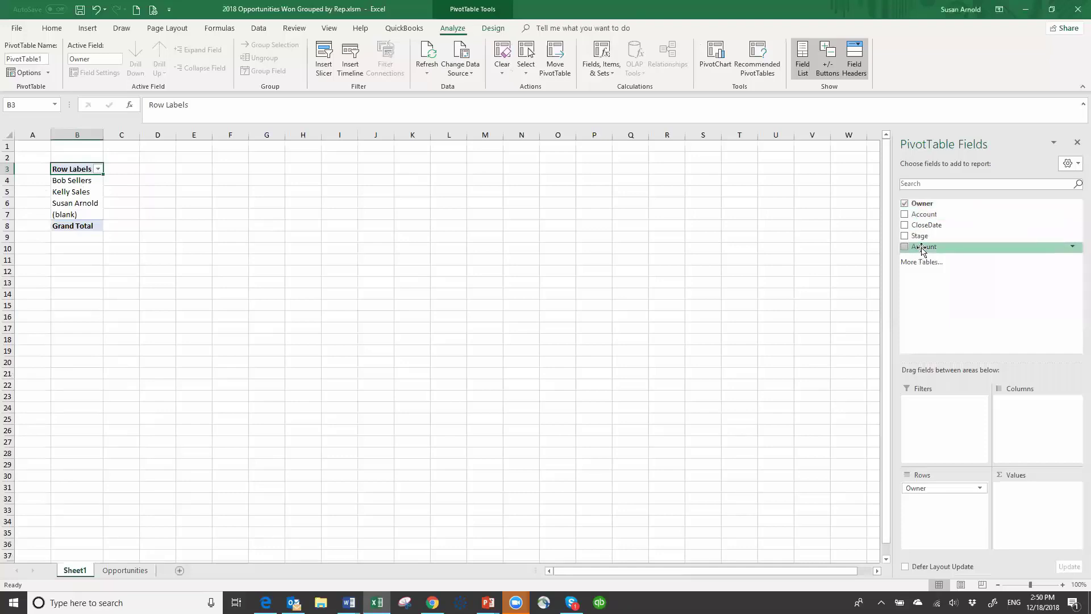
pyautogui.moveTo(921, 250); pyautogui.dragTo(1010, 493)
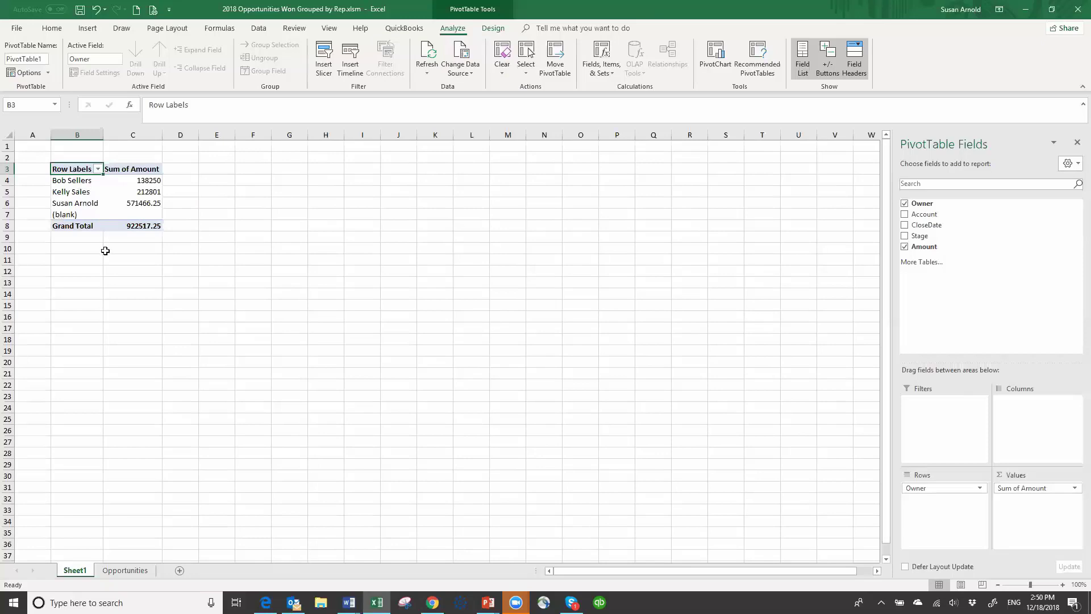
pyautogui.click(98, 170)
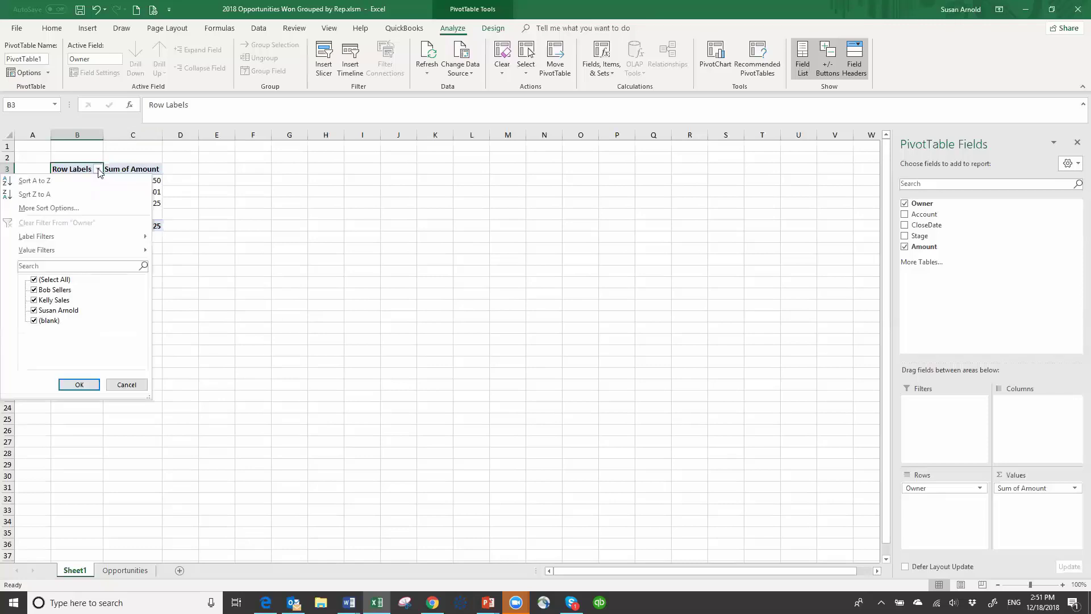
pyautogui.click(31, 322)
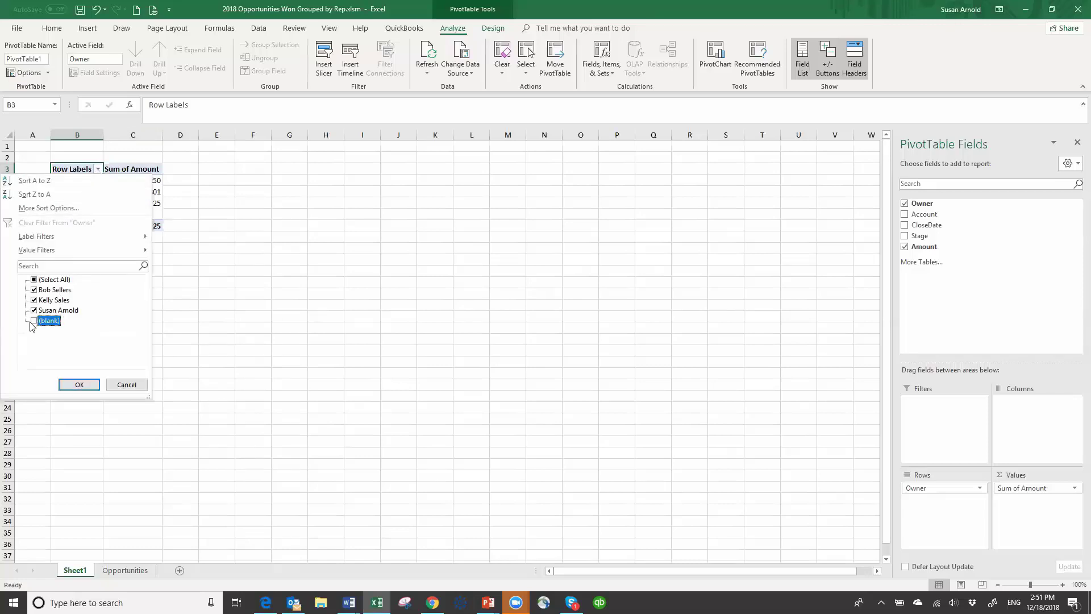
pyautogui.click(79, 384)
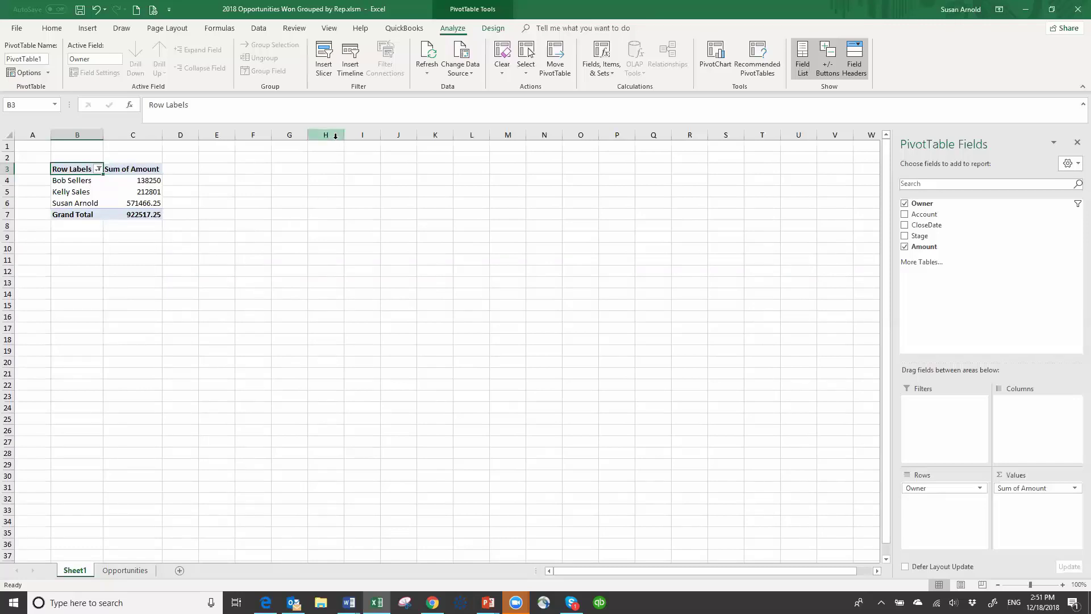
# Step: Insert a Clustered Column PivotChart and enlarge it beside the PivotTable to about 4.93" high by 7.28" wide
pyautogui.click(716, 59)
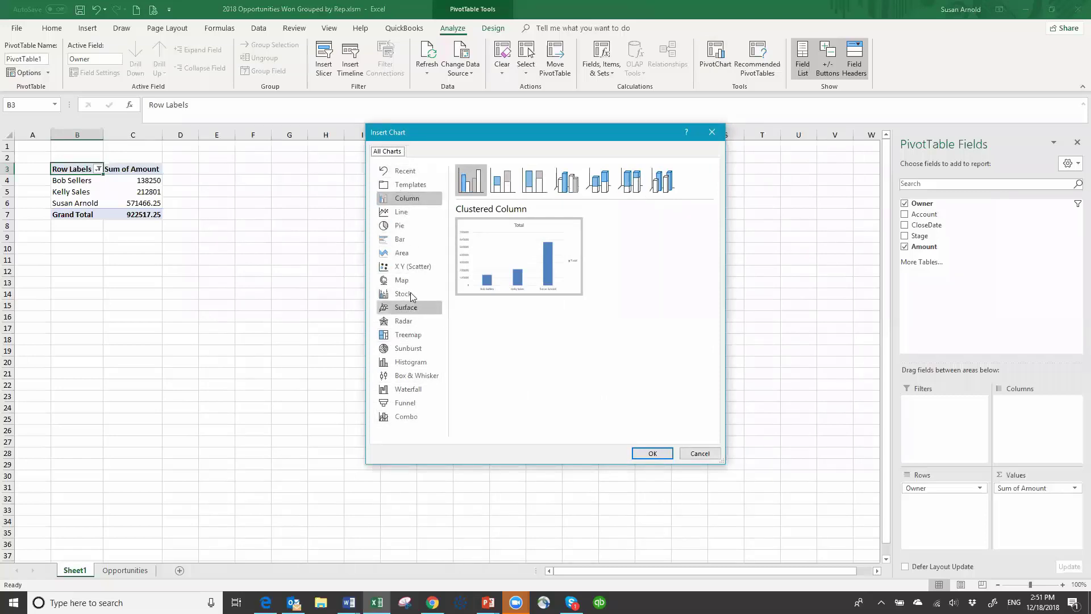
pyautogui.click(396, 241)
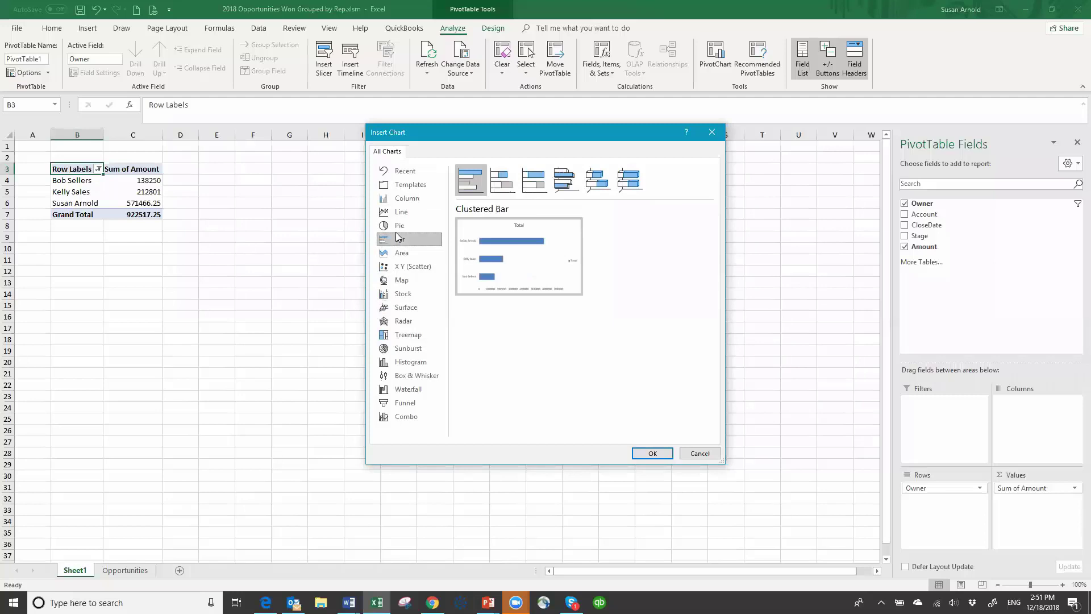
pyautogui.click(399, 228)
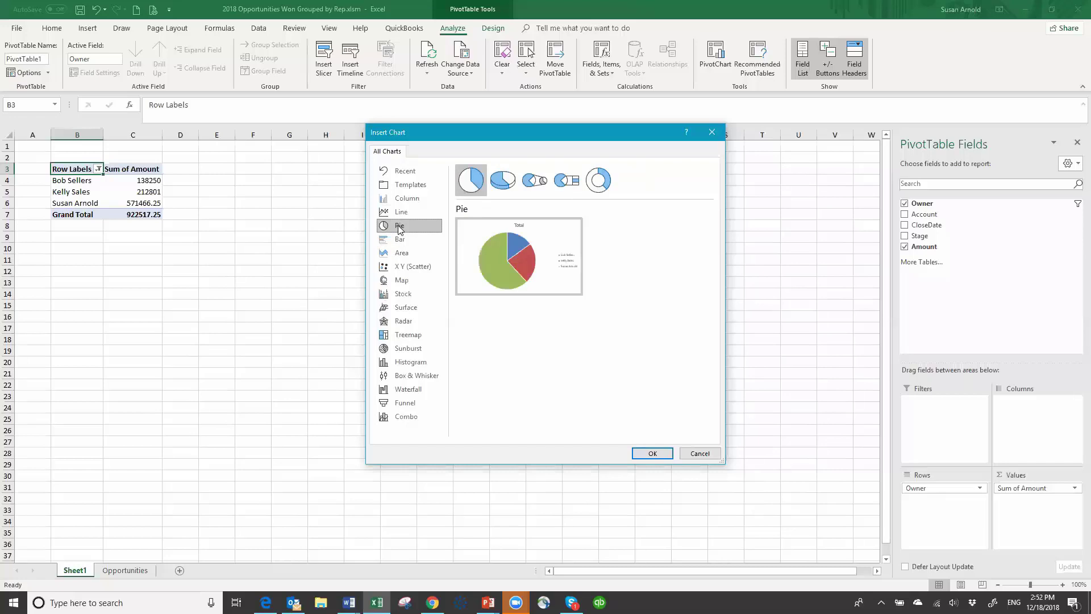
pyautogui.click(412, 204)
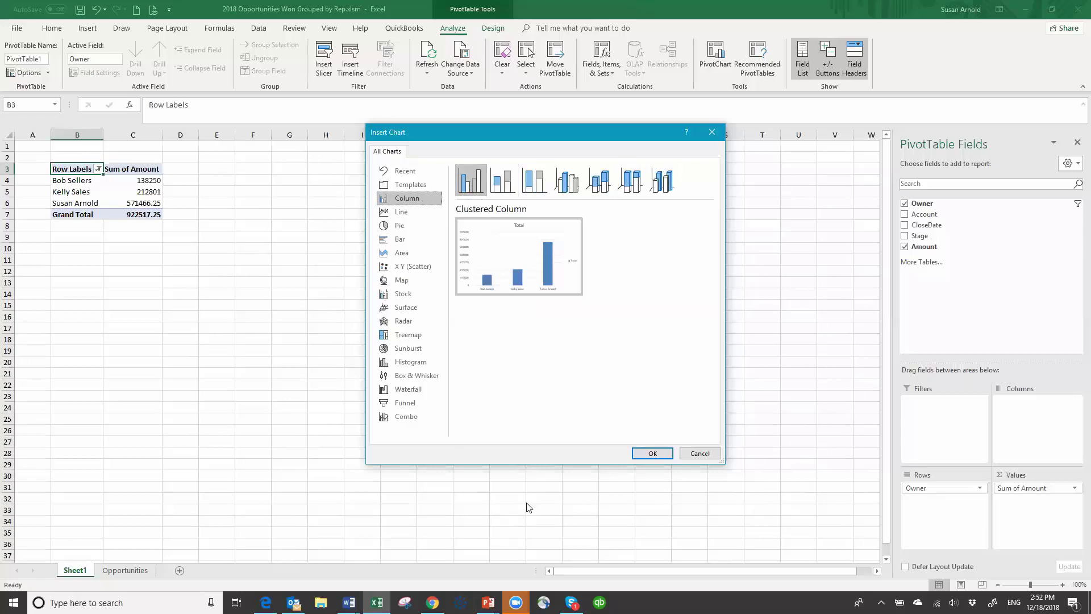
pyautogui.click(650, 453)
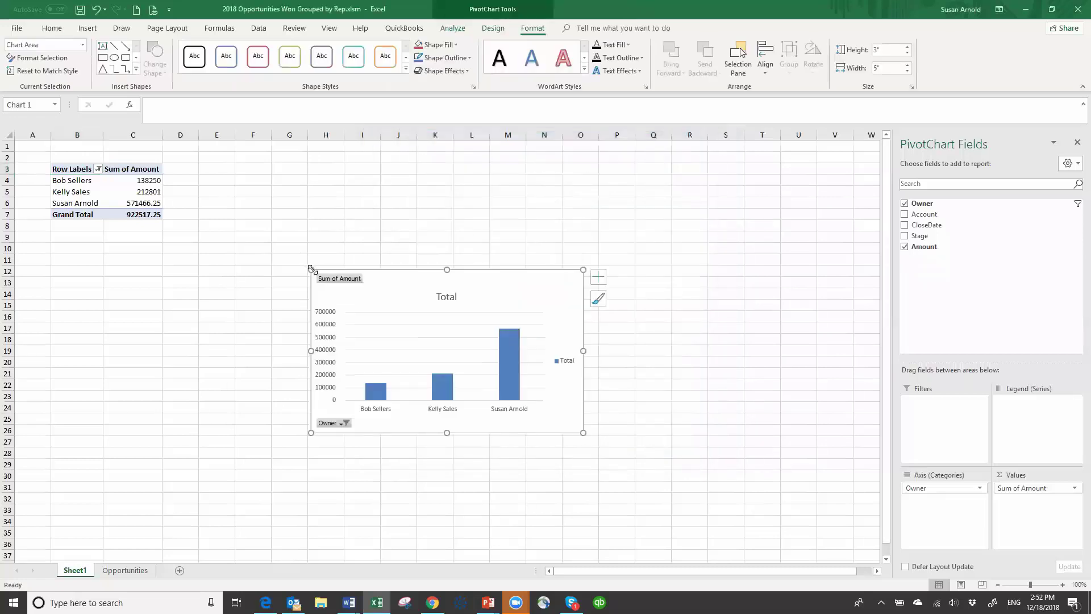
pyautogui.moveTo(312, 269); pyautogui.dragTo(187, 164)
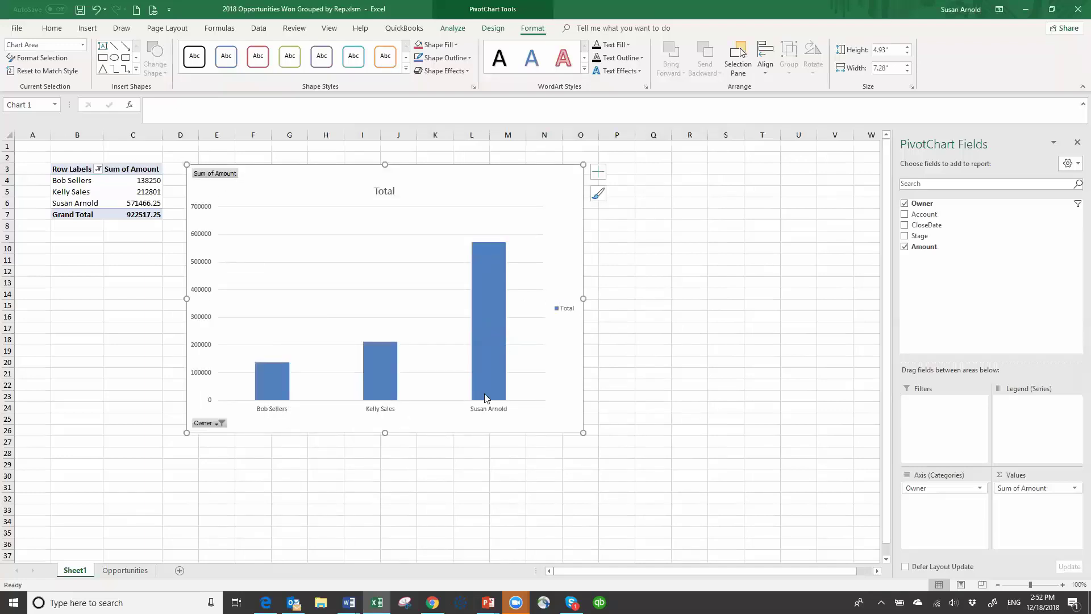
# Step: Format all numbers on Sheet1 in comma style with no decimal places
pyautogui.moveTo(484, 397)
pyautogui.click(4, 134)
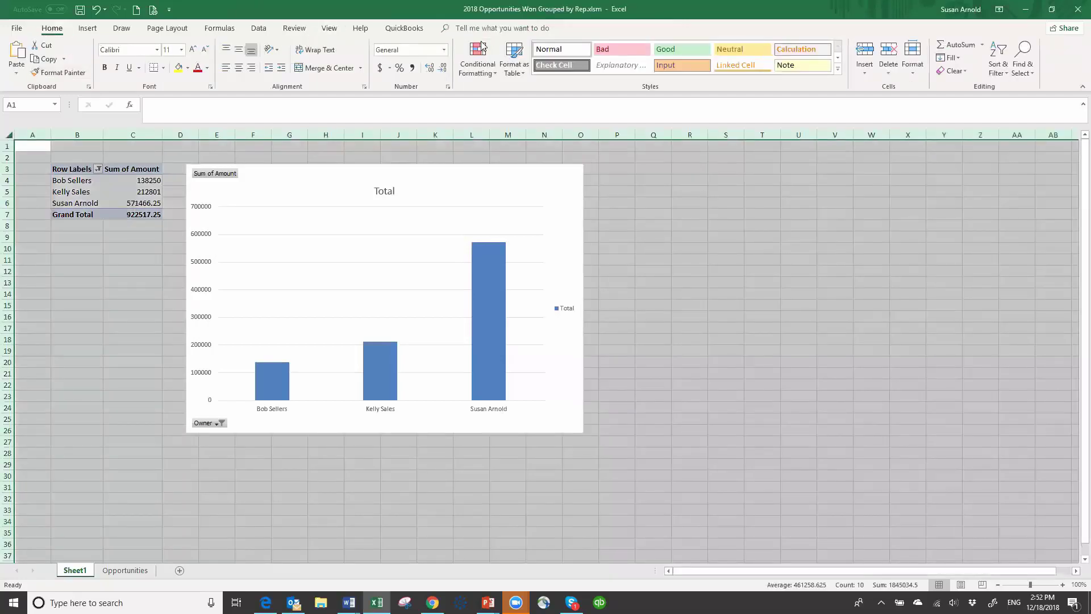
pyautogui.click(413, 68)
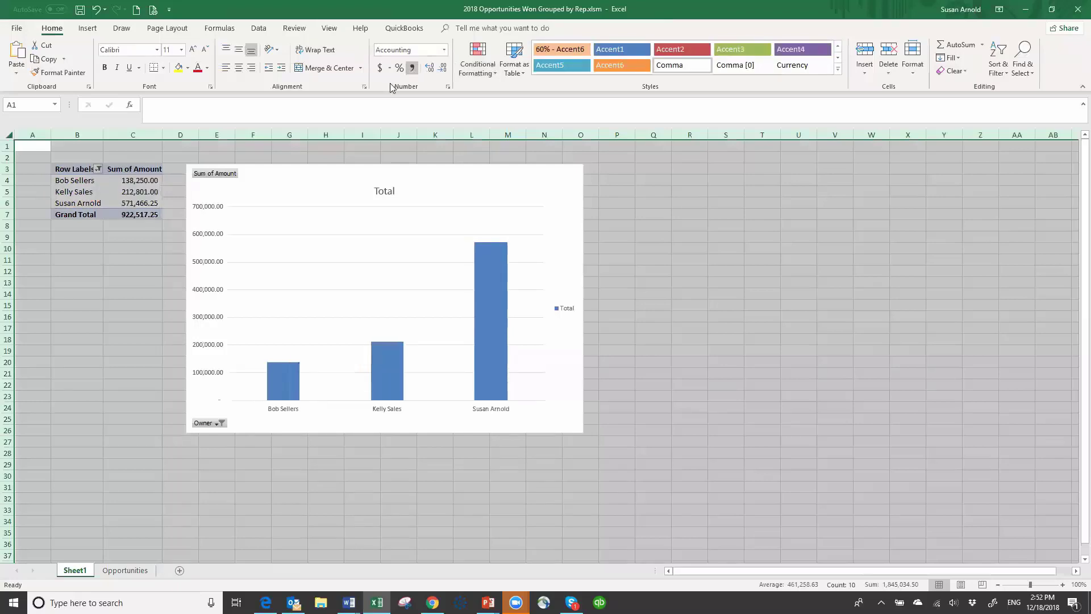
pyautogui.click(445, 70)
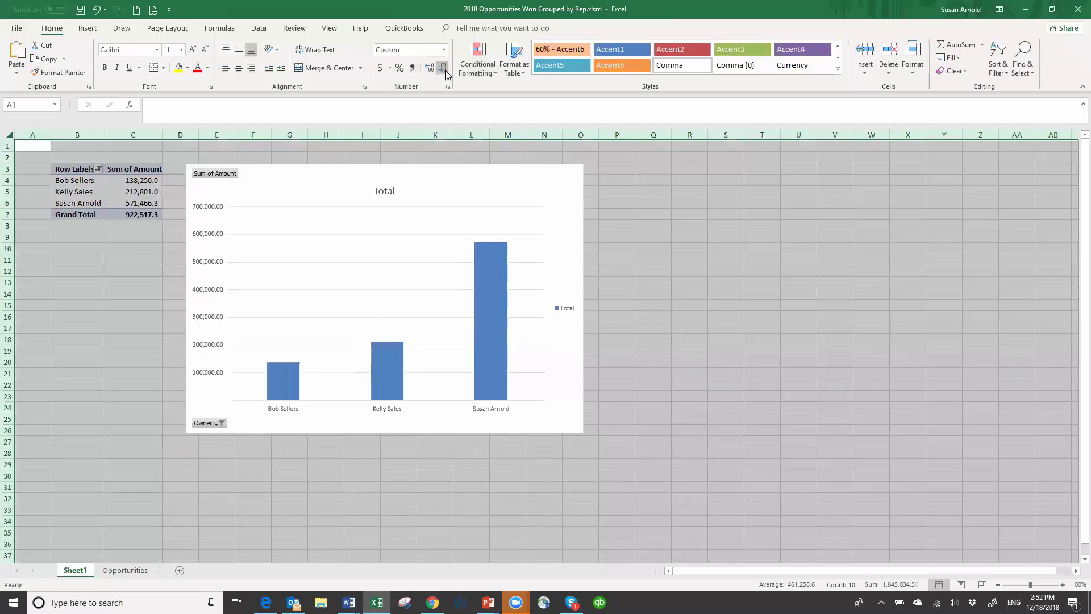
pyautogui.click(445, 70)
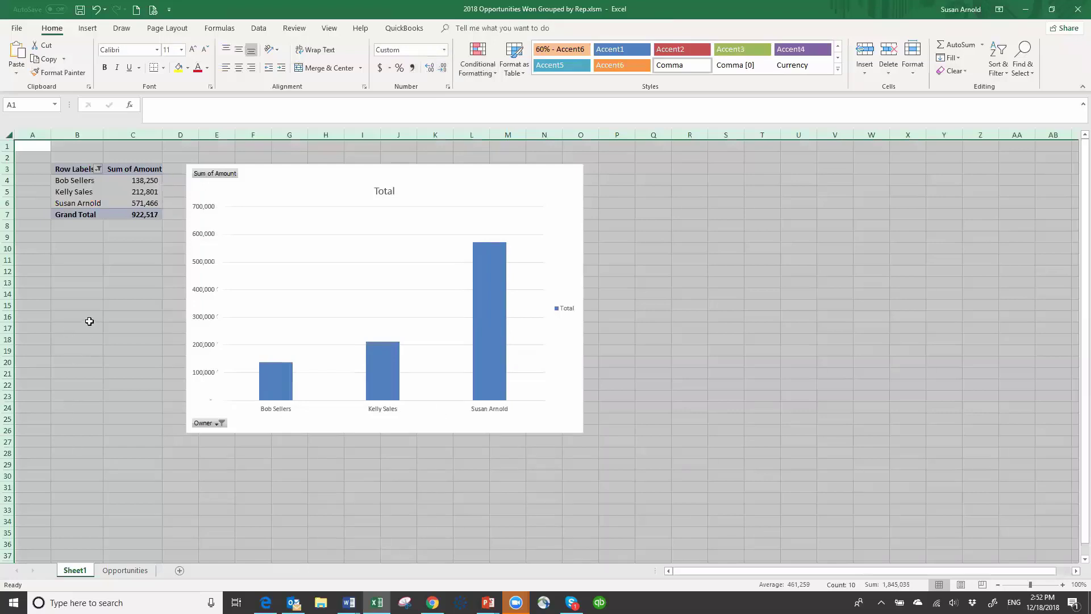
pyautogui.moveTo(88, 323); pyautogui.dragTo(90, 321)
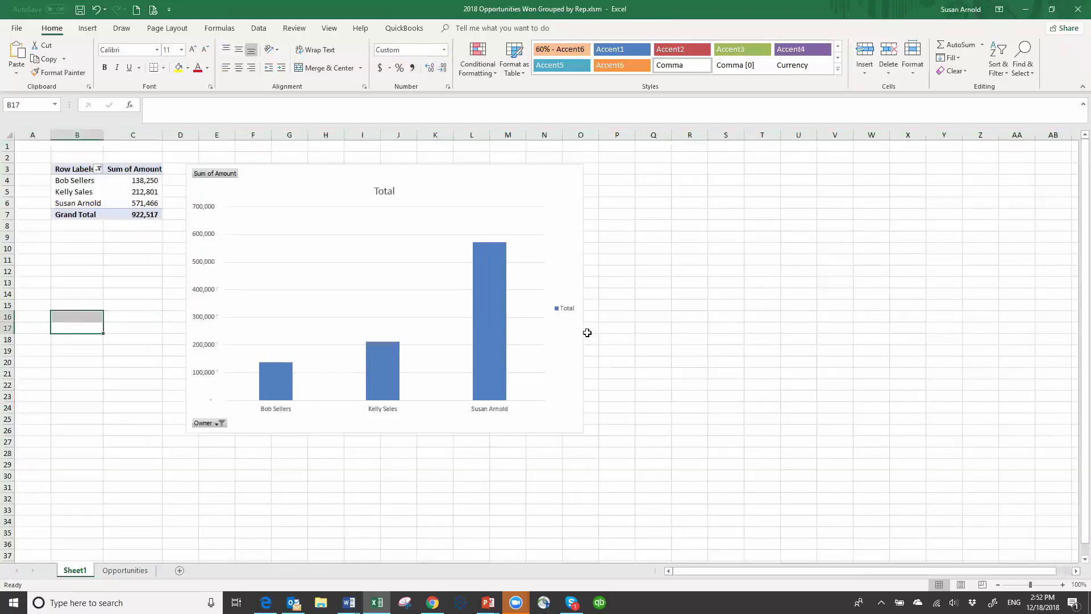
# Step: Delete the PivotChart's legend and change its title to "Won Opportunities by Rep for 2018"
pyautogui.click(565, 308)
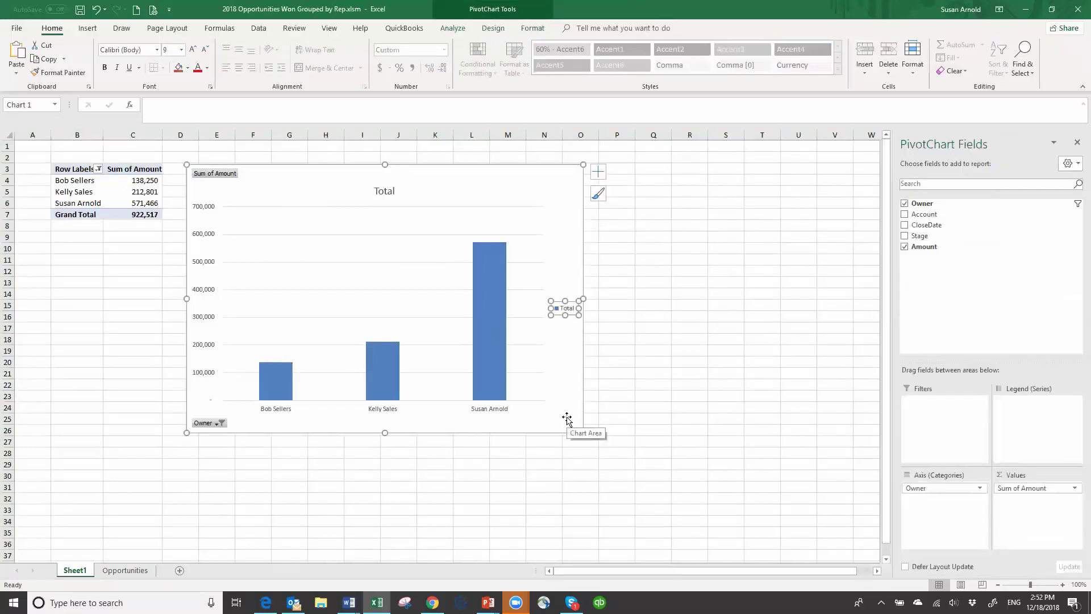
pyautogui.press('Delete')
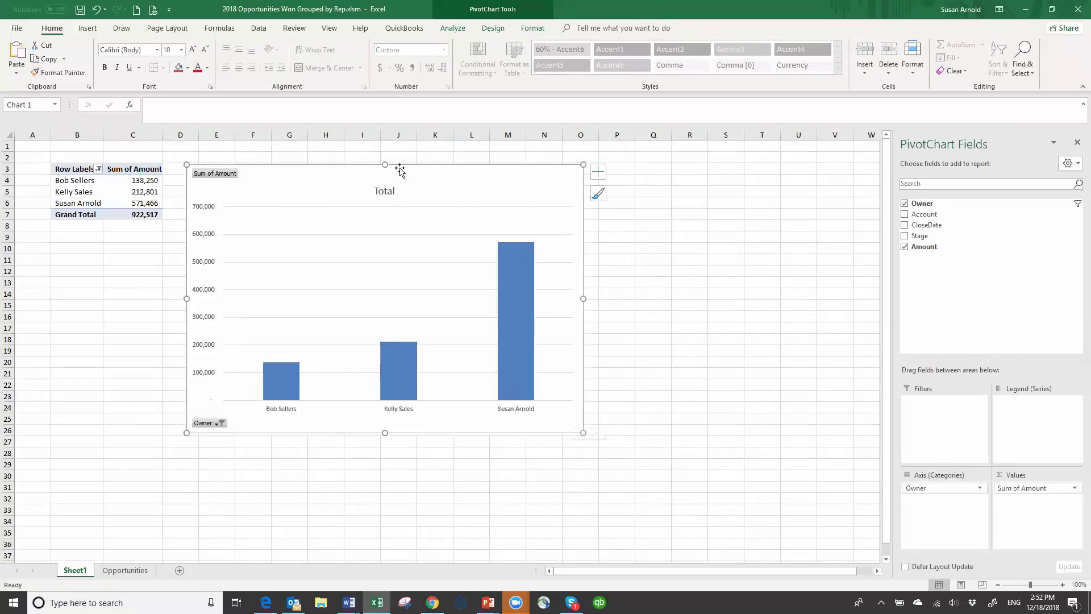
pyautogui.click(389, 192)
pyautogui.rightClick(390, 190)
pyautogui.click(425, 222)
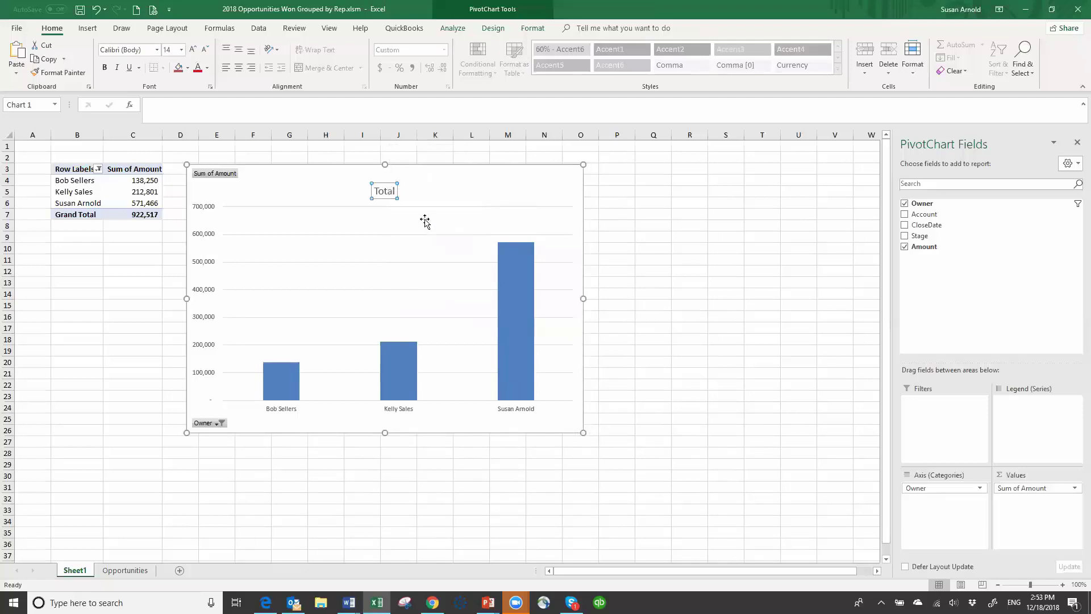
pyautogui.press('Delete')
pyautogui.press('Delete')
pyautogui.press('Delete')
pyautogui.press('Delete')
pyautogui.press('Delete')
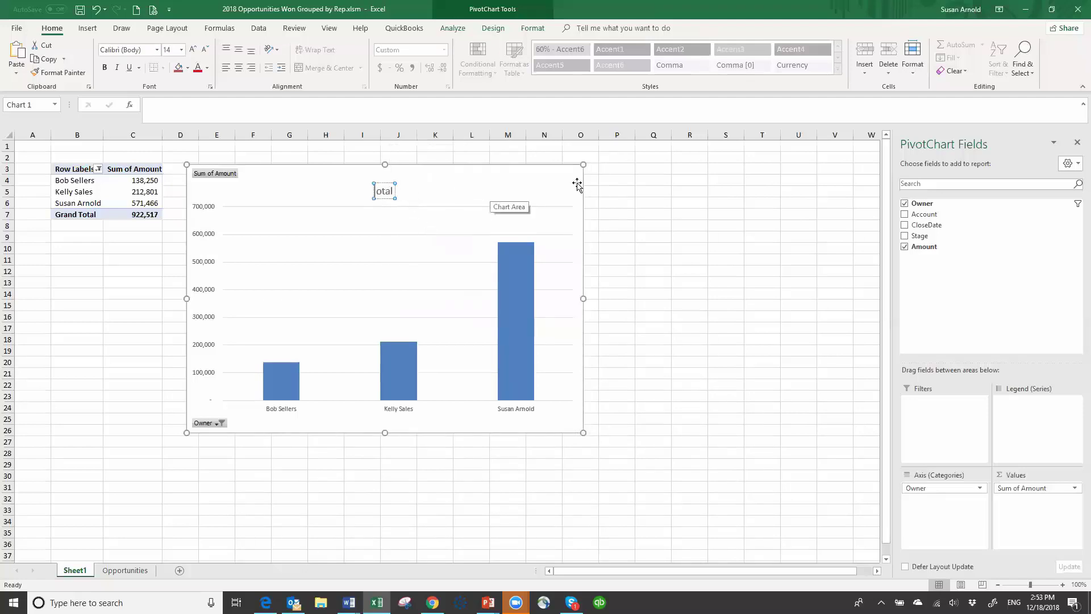
pyautogui.write('Won Opportunities by Rep for 2018')
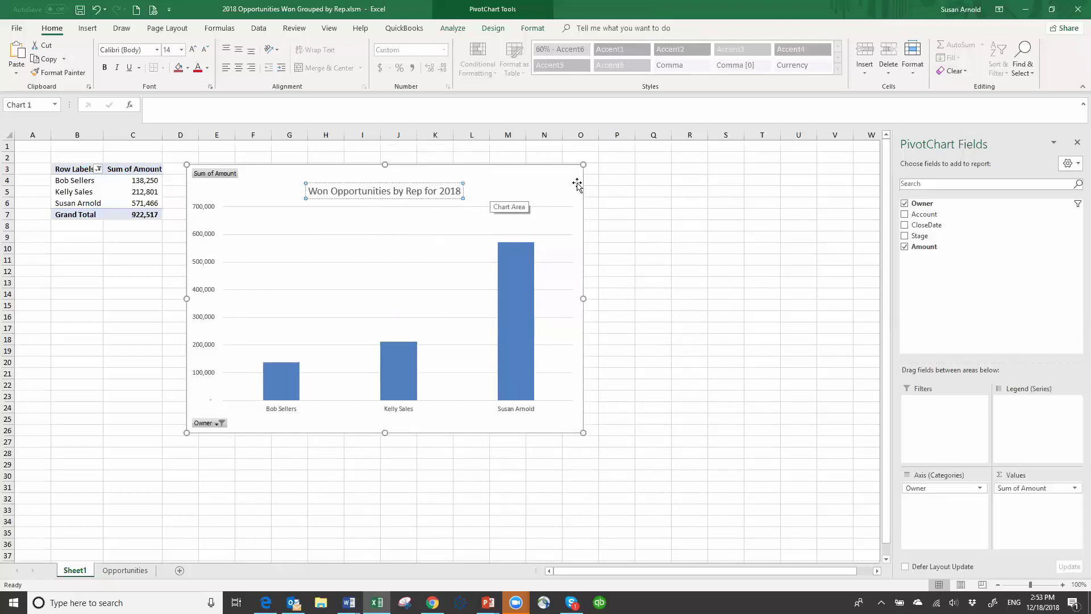
pyautogui.click(654, 314)
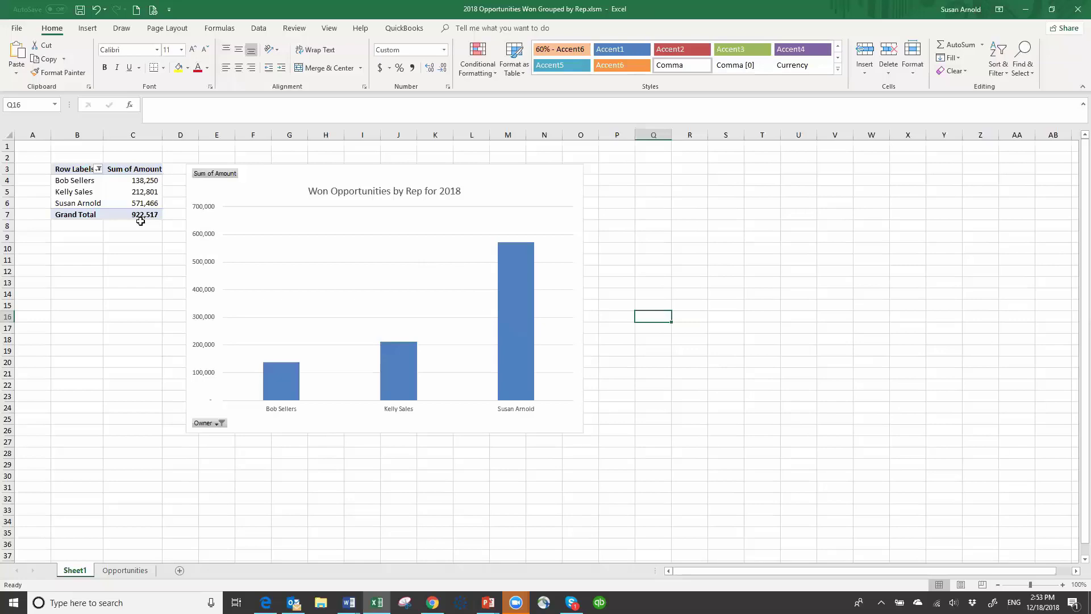
# Step: Clear the opportunity records in B3:F17 of the Opportunities sheet, keeping the header row, and return to Sheet1
pyautogui.click(125, 570)
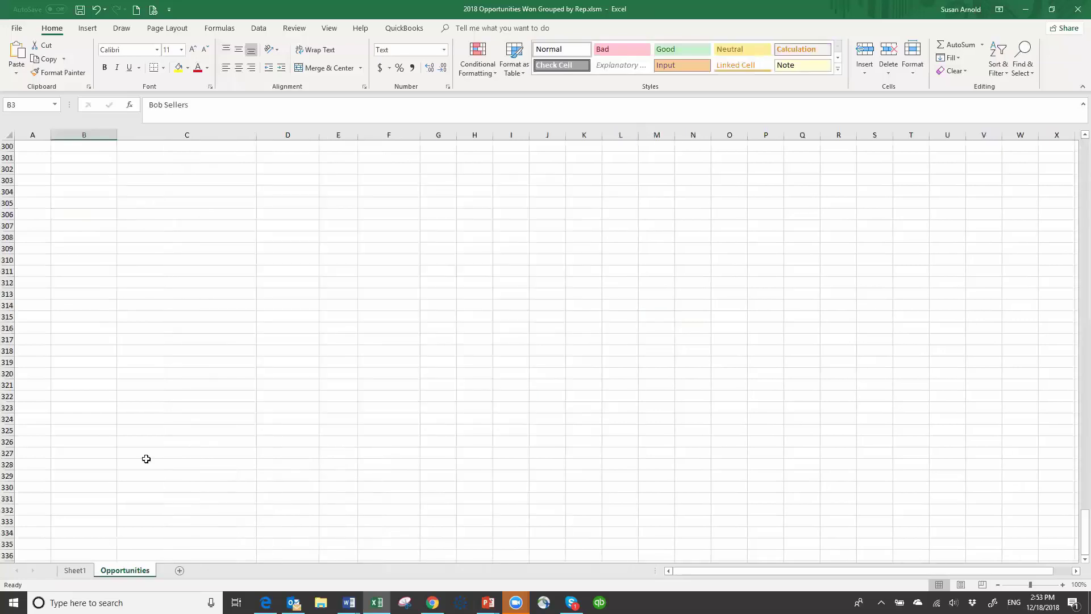
pyautogui.scroll(20, 238, 323)
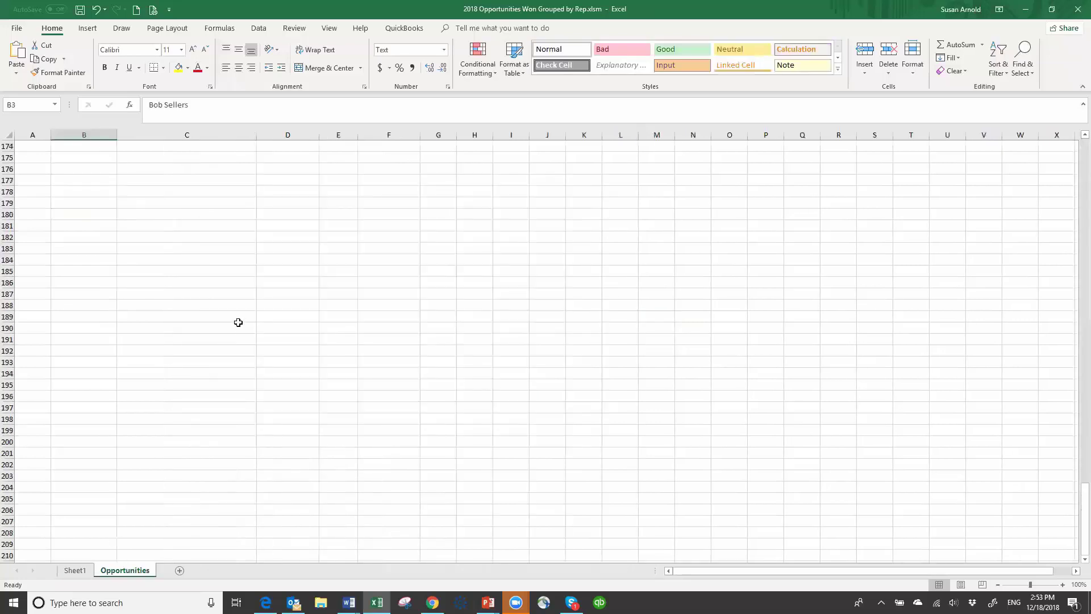
pyautogui.scroll(17, 238, 322)
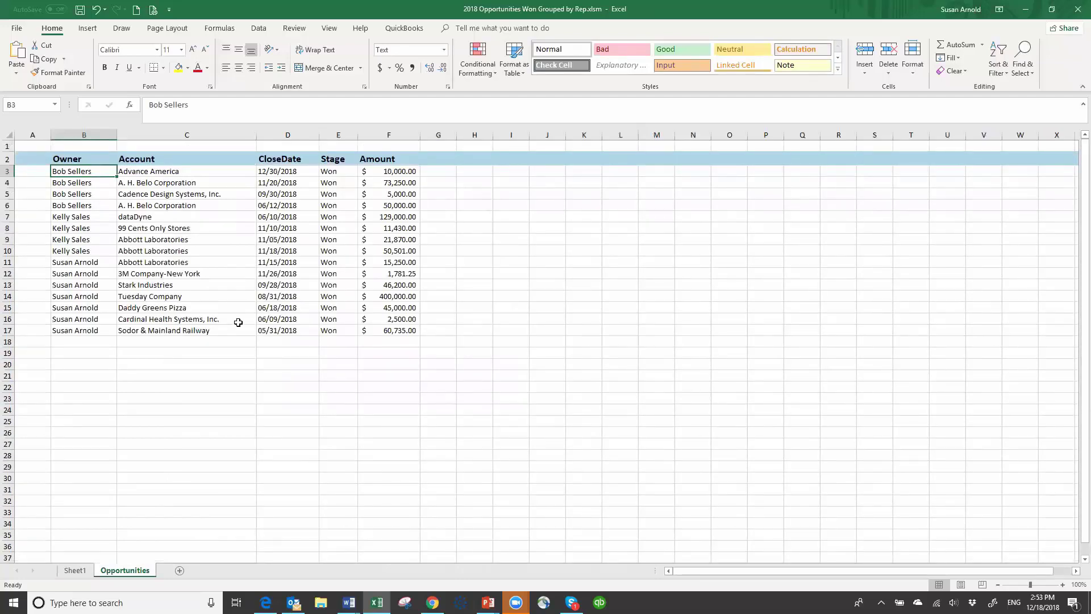
pyautogui.moveTo(87, 170); pyautogui.dragTo(405, 324)
pyautogui.press('Delete')
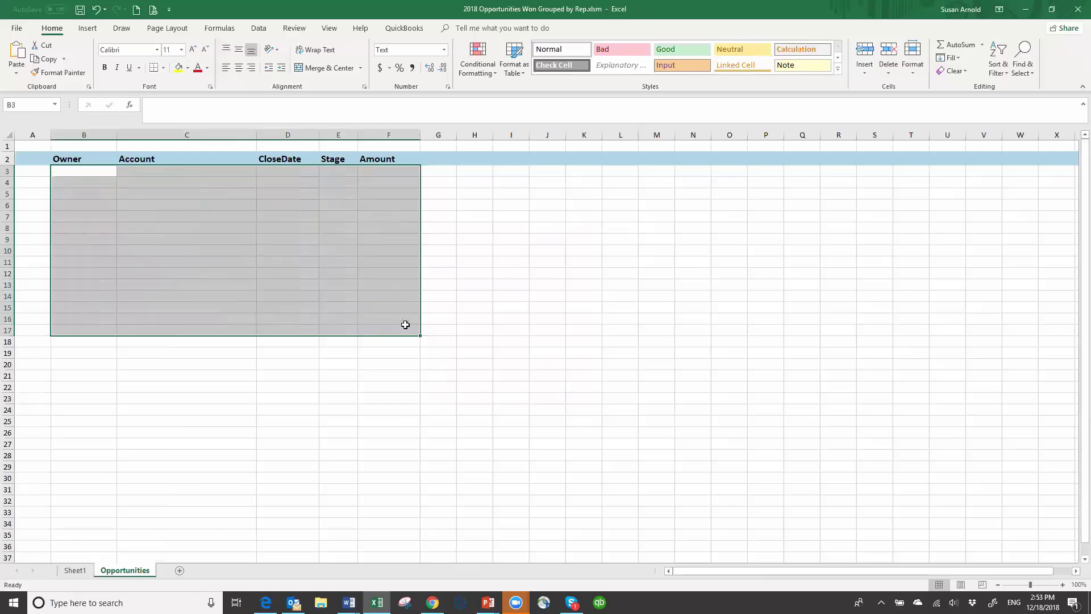
pyautogui.click(68, 572)
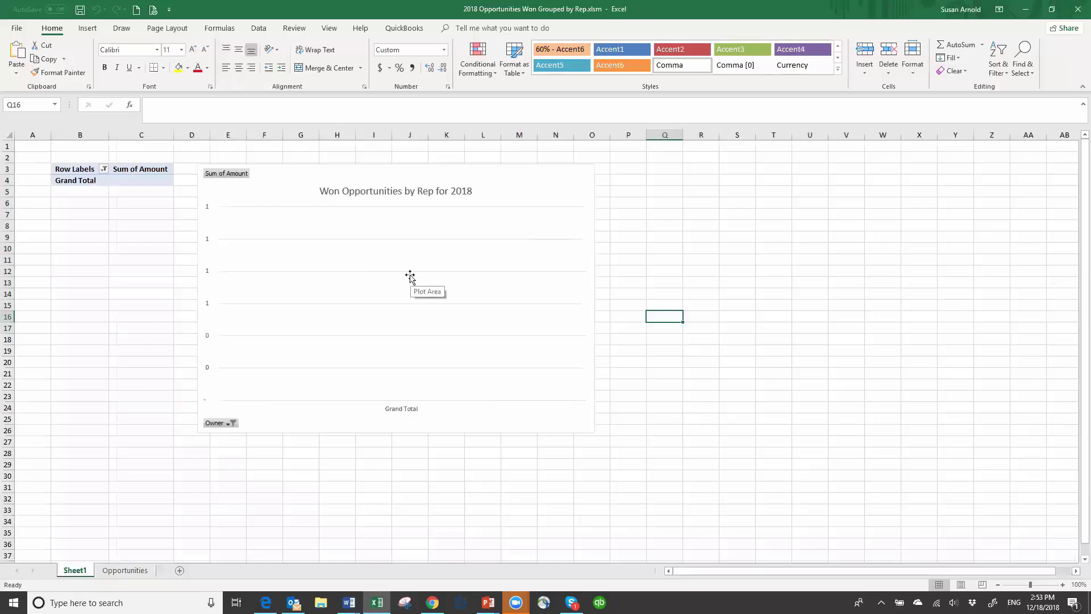
# Step: Save the workbook as 2018 Opportunities Won Grouped by Rep.xlsm in the Claritysoft Excel Report Templates folder and close it
pyautogui.click(15, 30)
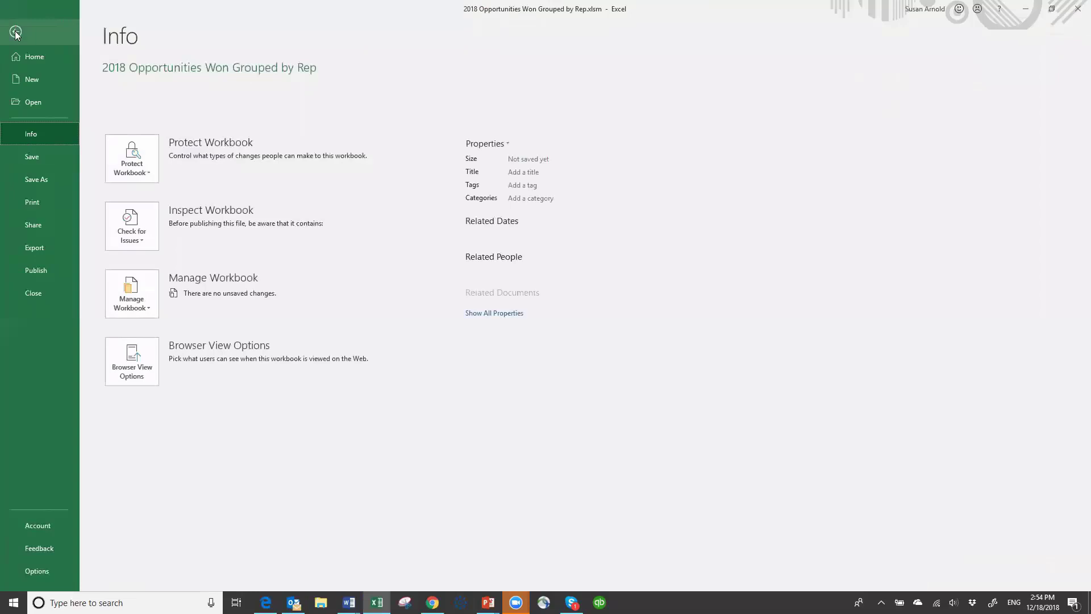
pyautogui.click(41, 180)
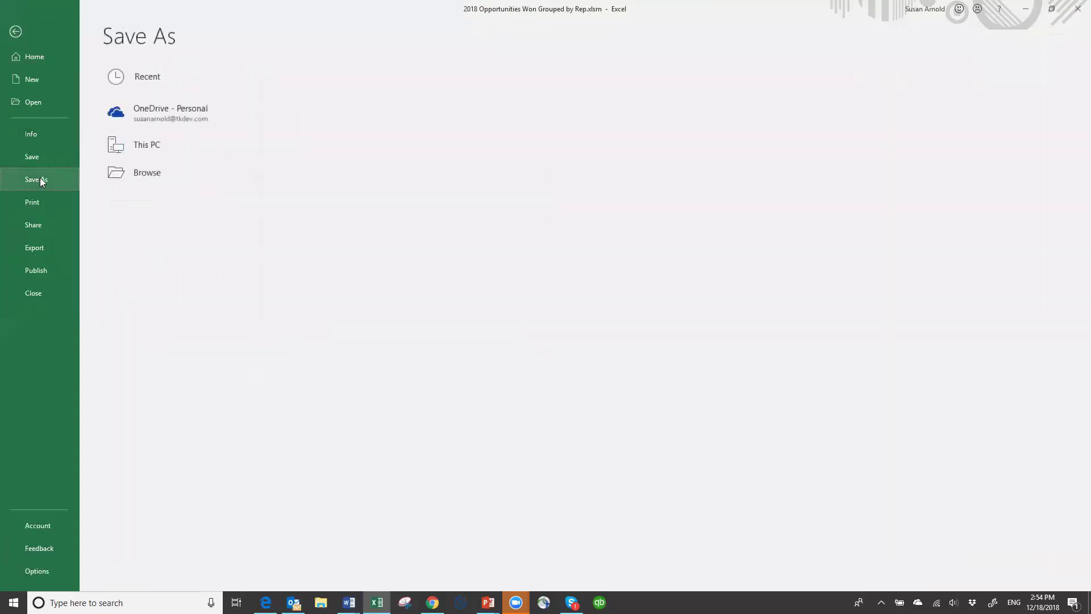
pyautogui.click(146, 205)
pyautogui.click(378, 288)
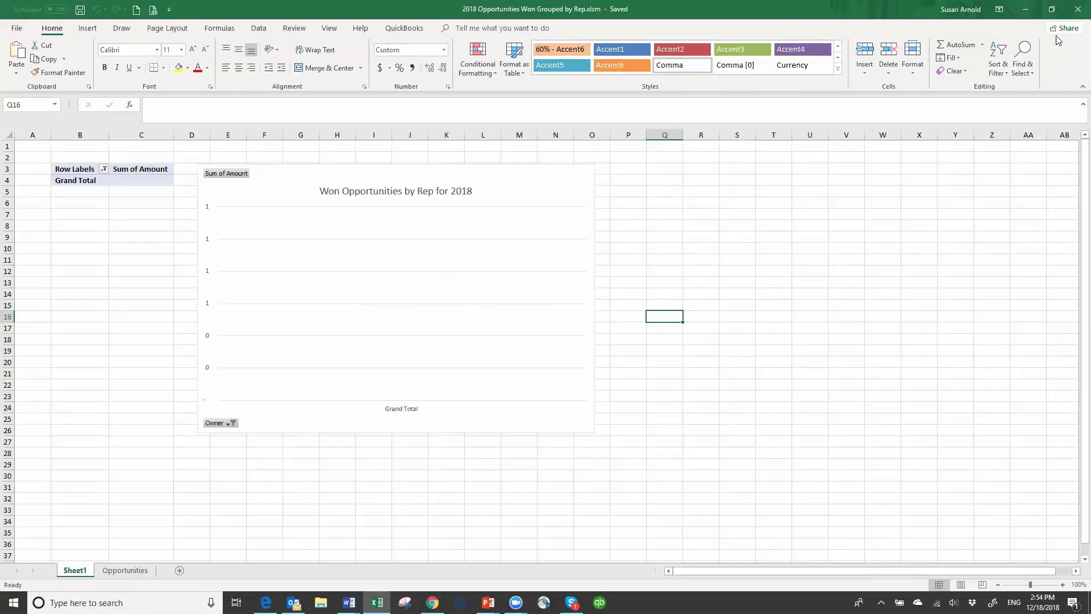
pyautogui.click(1075, 13)
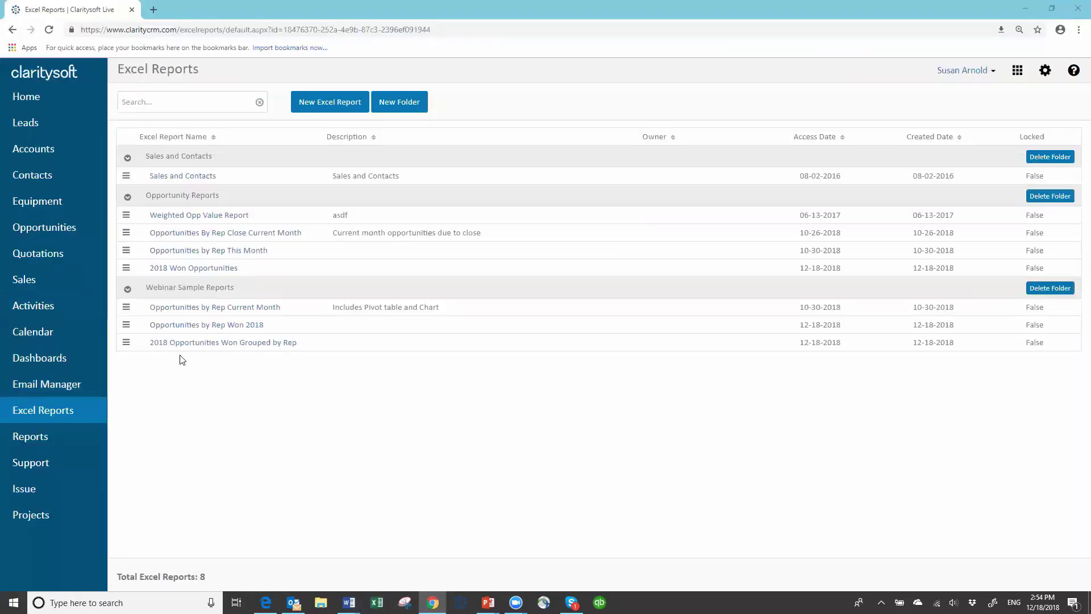
# Step: Upload 2018 Opportunities Won Grouped by Rep.xlsm as the template for the Excel report of the same name
pyautogui.click(126, 343)
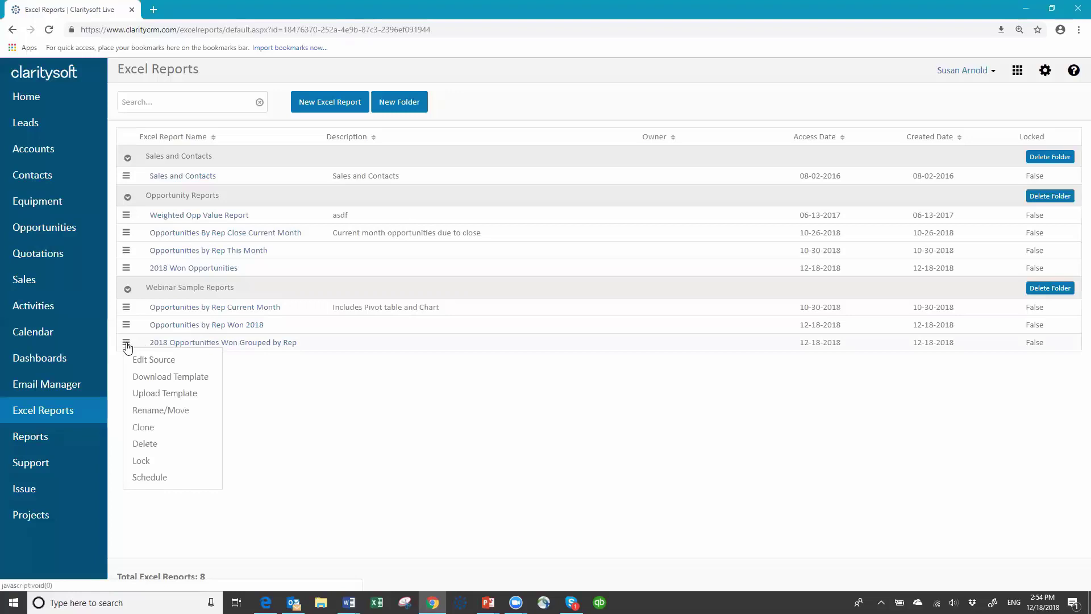
pyautogui.click(166, 395)
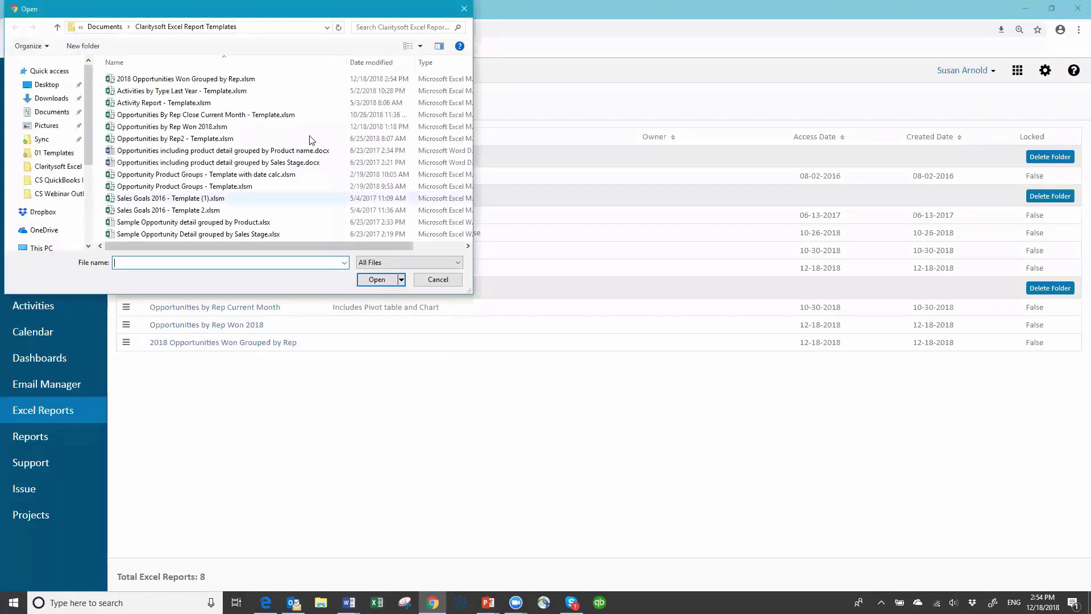
pyautogui.click(307, 78)
pyautogui.click(375, 279)
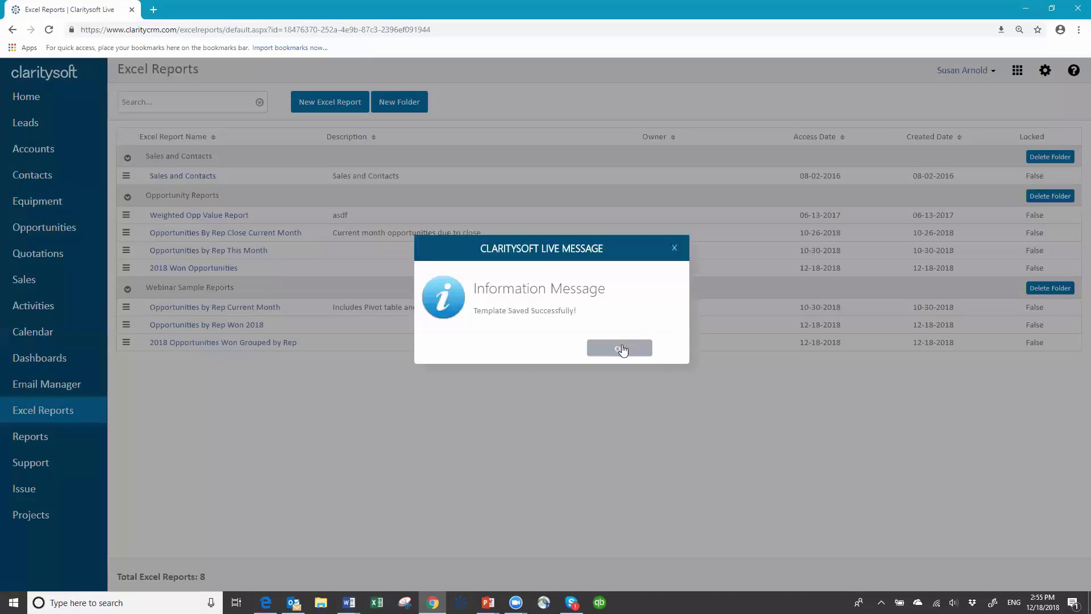
pyautogui.click(621, 348)
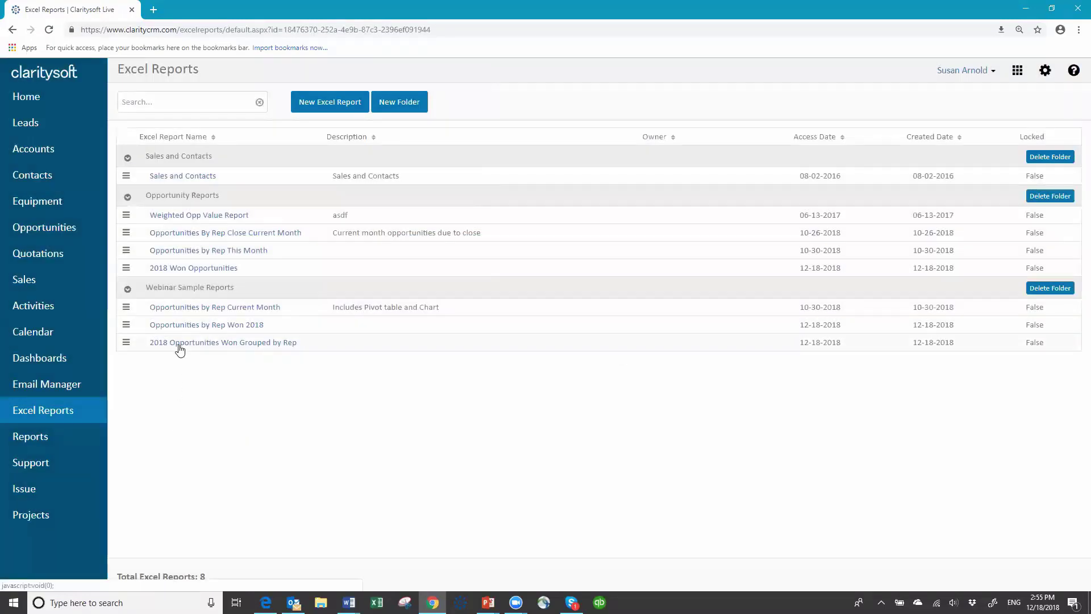
# Step: Run the 2018 Opportunities Won Grouped by Rep report and open the downloaded workbook with editing and macros enabled
pyautogui.click(179, 345)
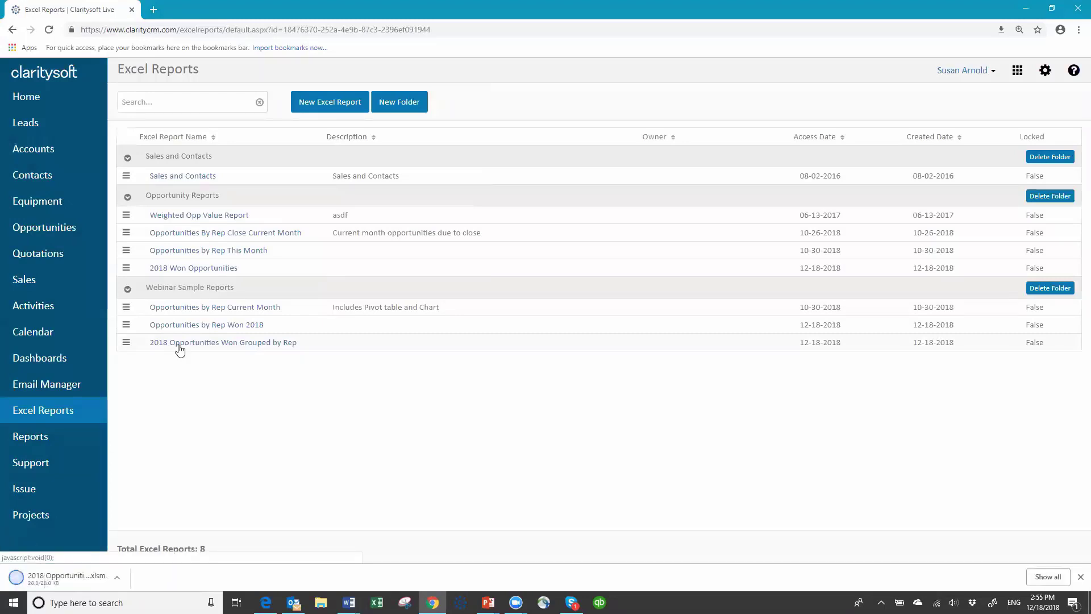
pyautogui.click(74, 576)
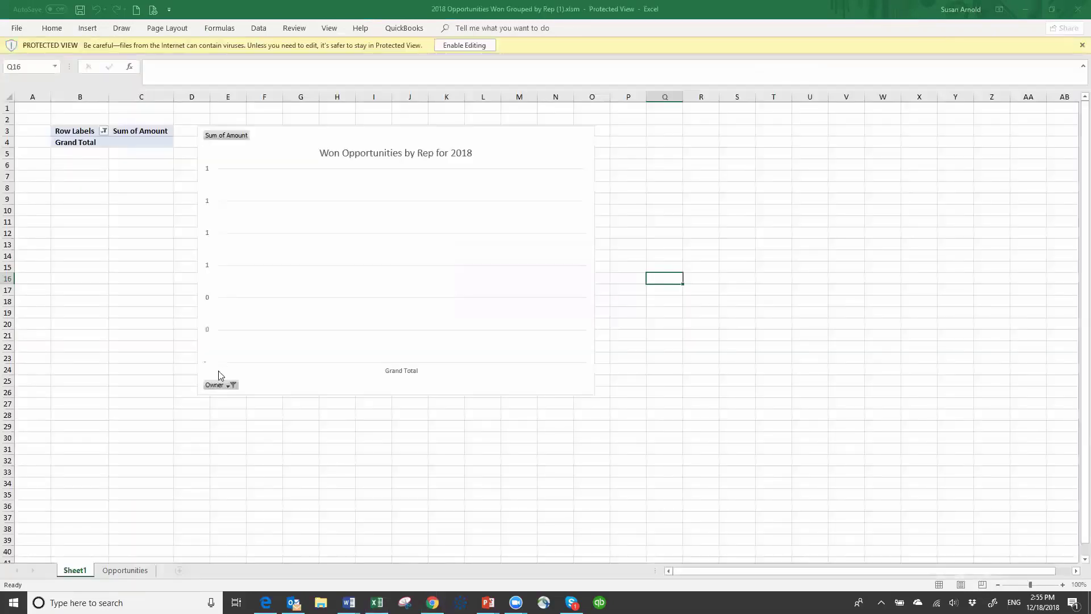
pyautogui.click(458, 46)
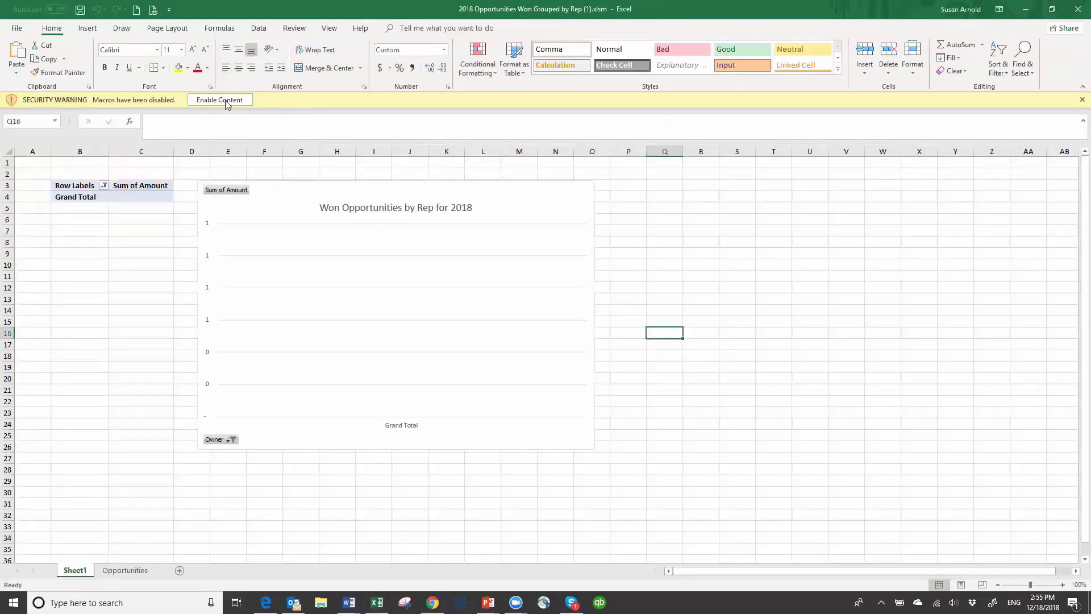
pyautogui.click(219, 100)
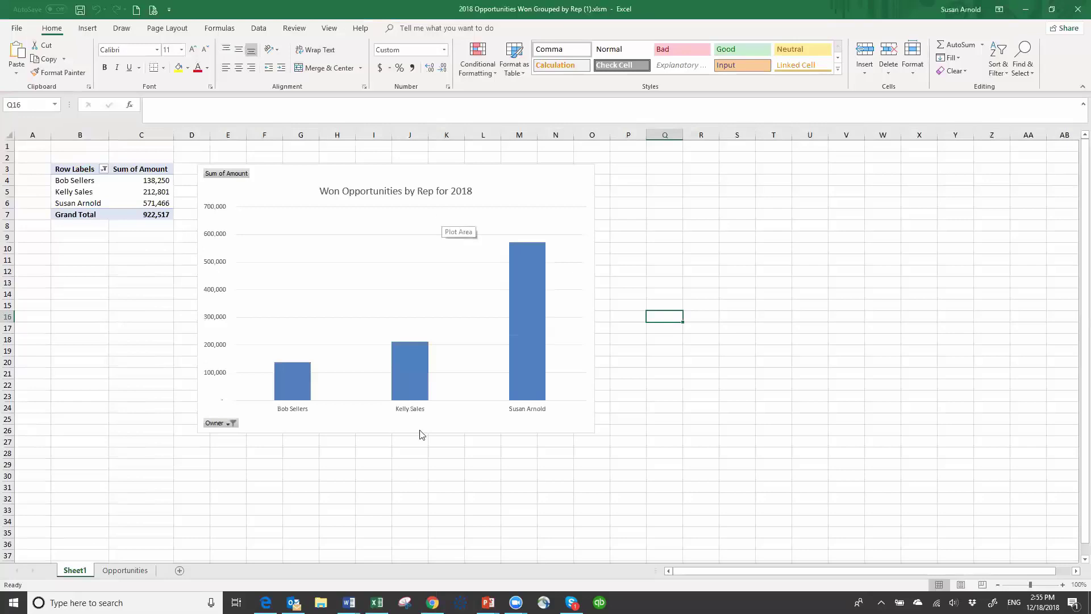
# Step: Check the generated report's Opportunities data against the PivotTable and chart on Sheet1, and close the workbook
pyautogui.click(126, 571)
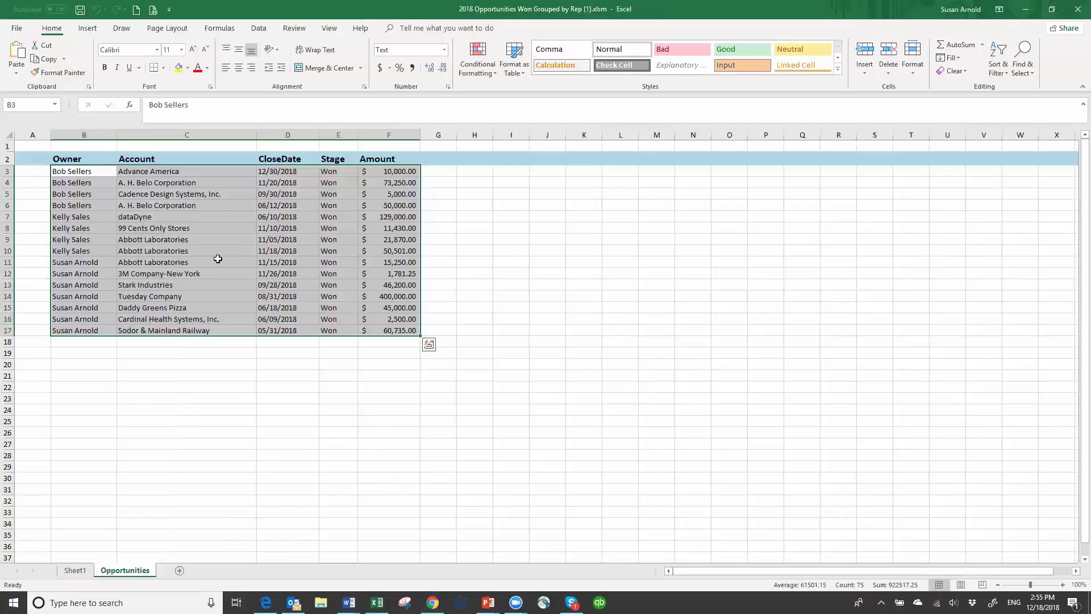
pyautogui.click(75, 570)
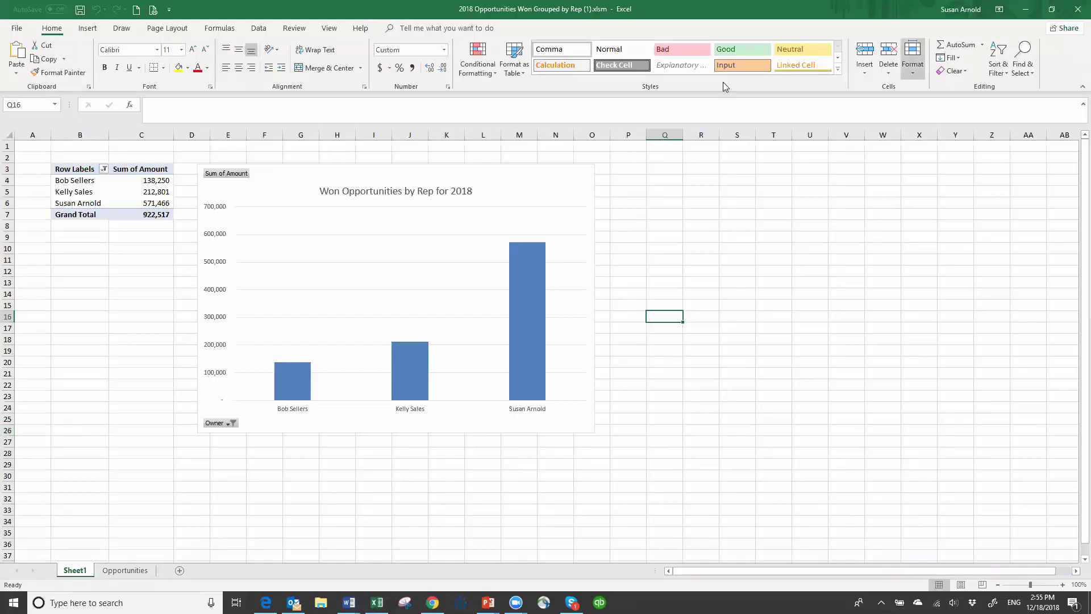
pyautogui.click(1078, 9)
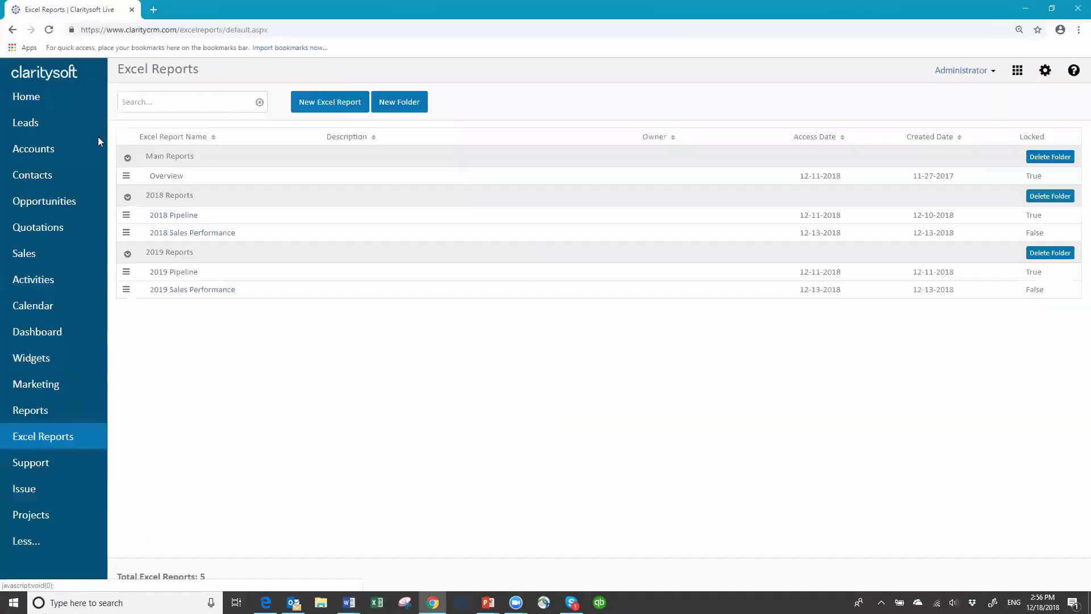
# Step: Review the 2018 Sales Performance workbook's Forecast, Top 5 Customers, Top 5 Products and Sales By Team sheets, and return to its Dashboard
pyautogui.click(450, 295)
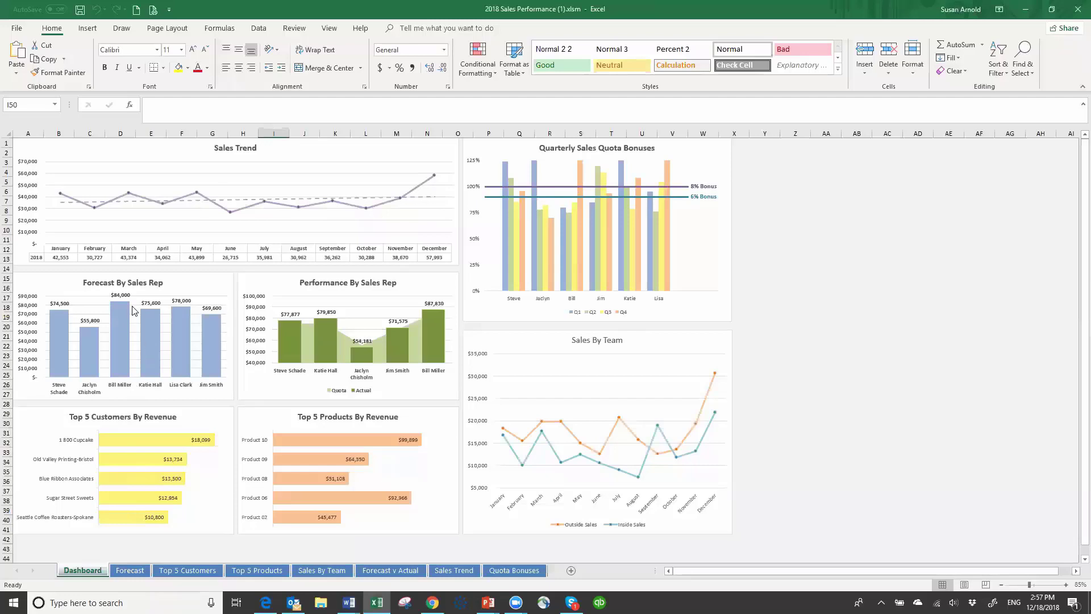
pyautogui.click(135, 572)
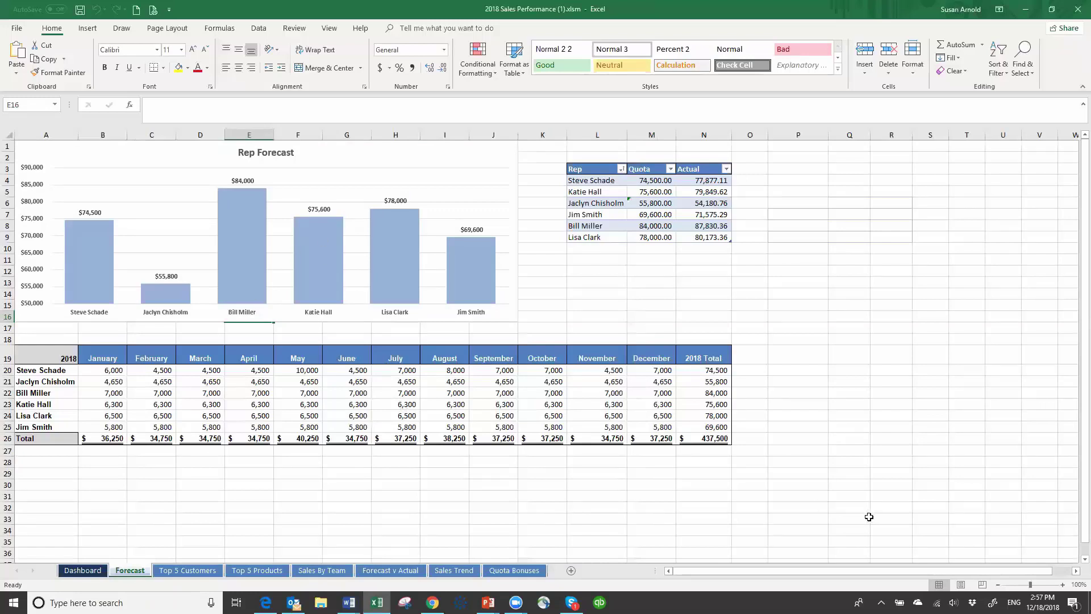
pyautogui.click(188, 571)
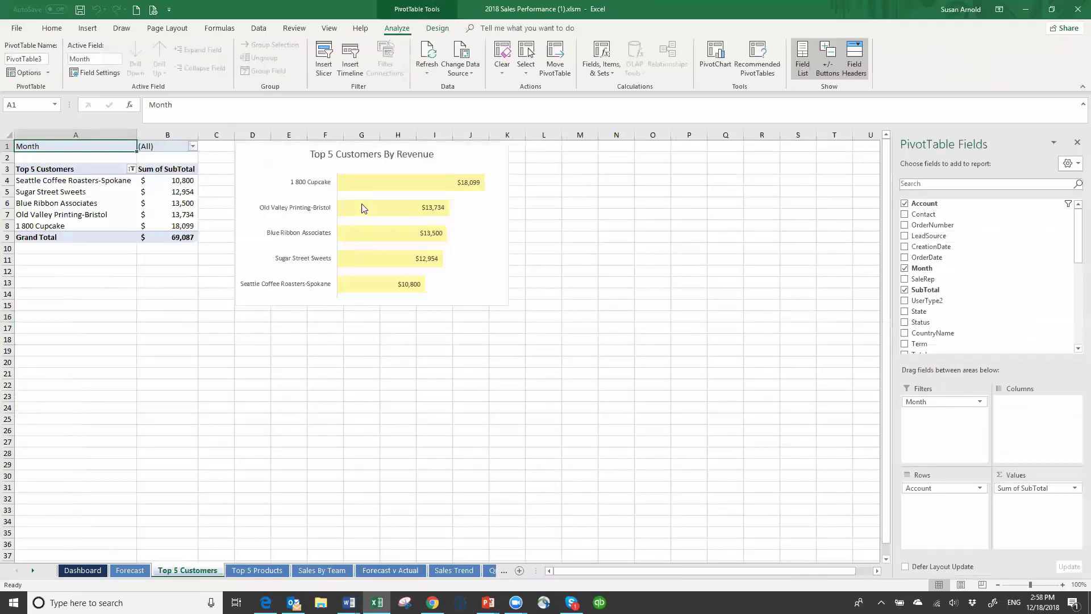
pyautogui.moveTo(405, 240)
pyautogui.click(264, 570)
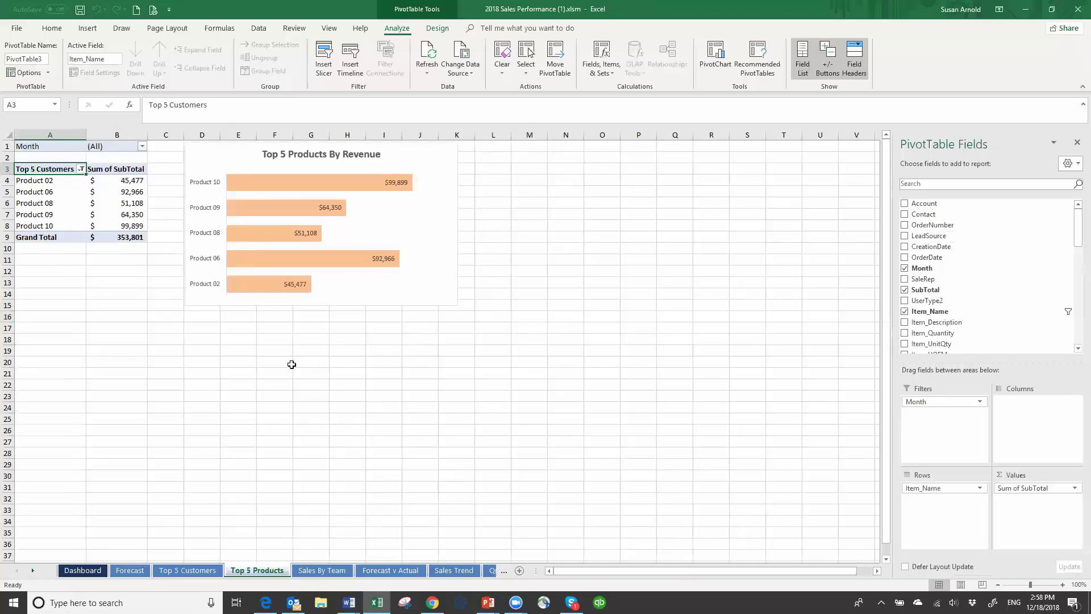
pyautogui.click(321, 571)
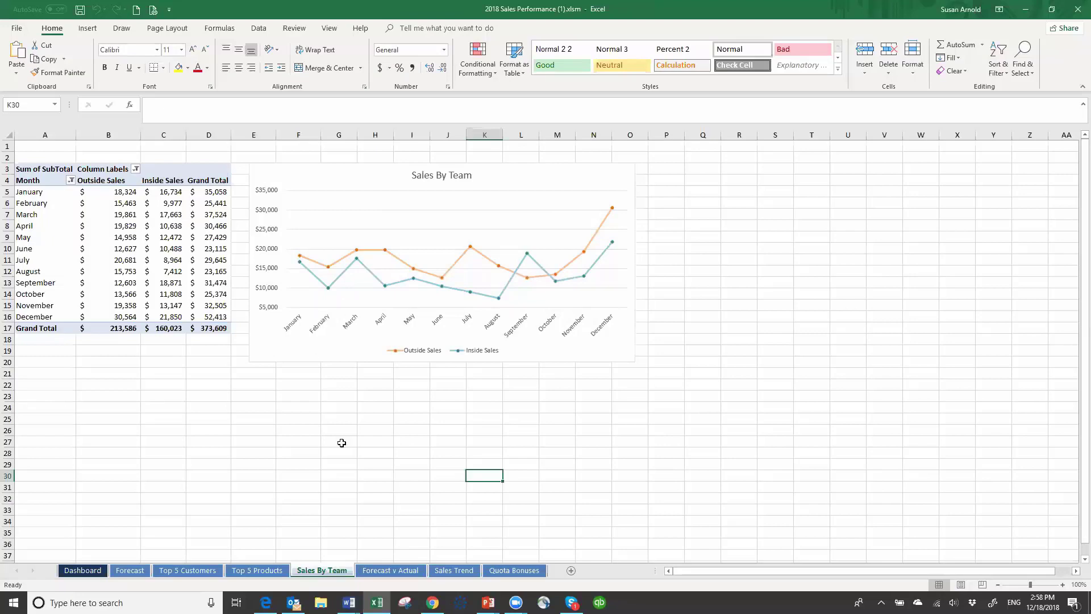
pyautogui.click(96, 572)
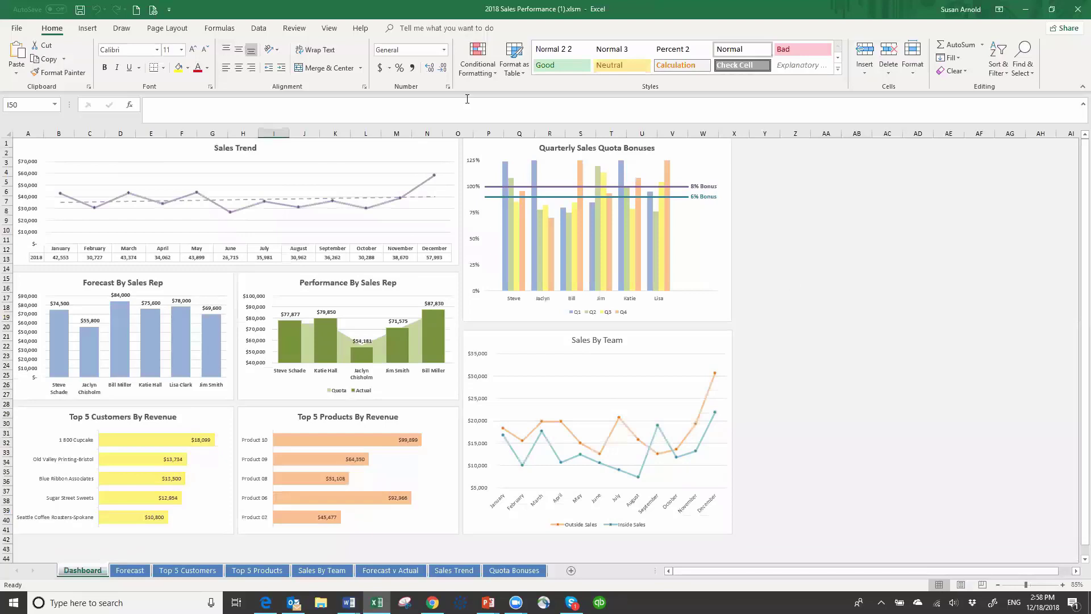
pyautogui.moveTo(158, 339)
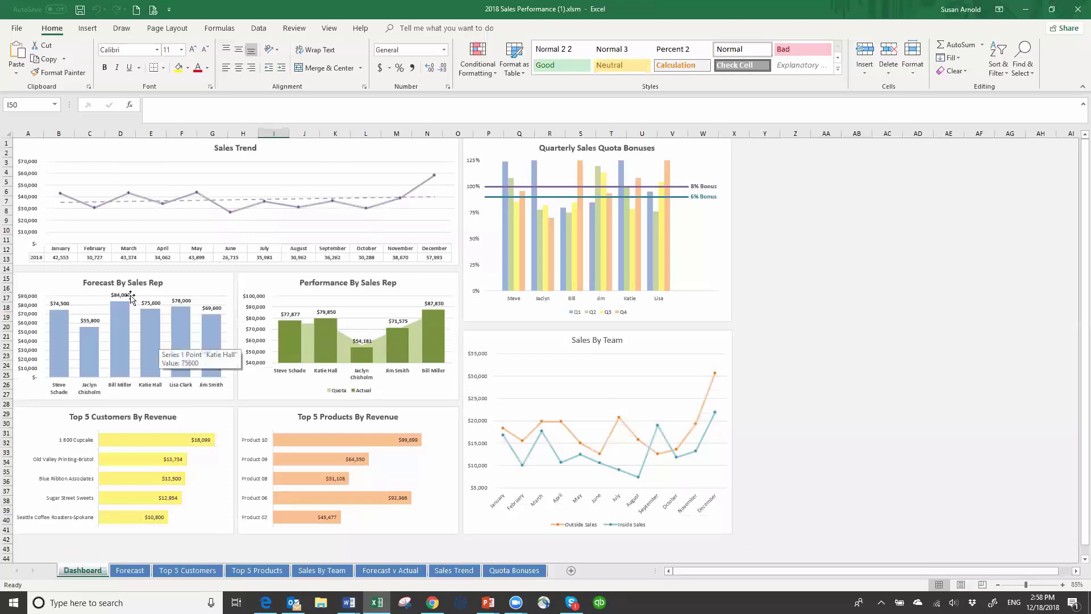
# Step: Switch to the 2018 Pipeline workbook and examine the YTD Sales By State map on the Dashboard and the Sales By State sheet
pyautogui.hotkey('alt', 'Tab')
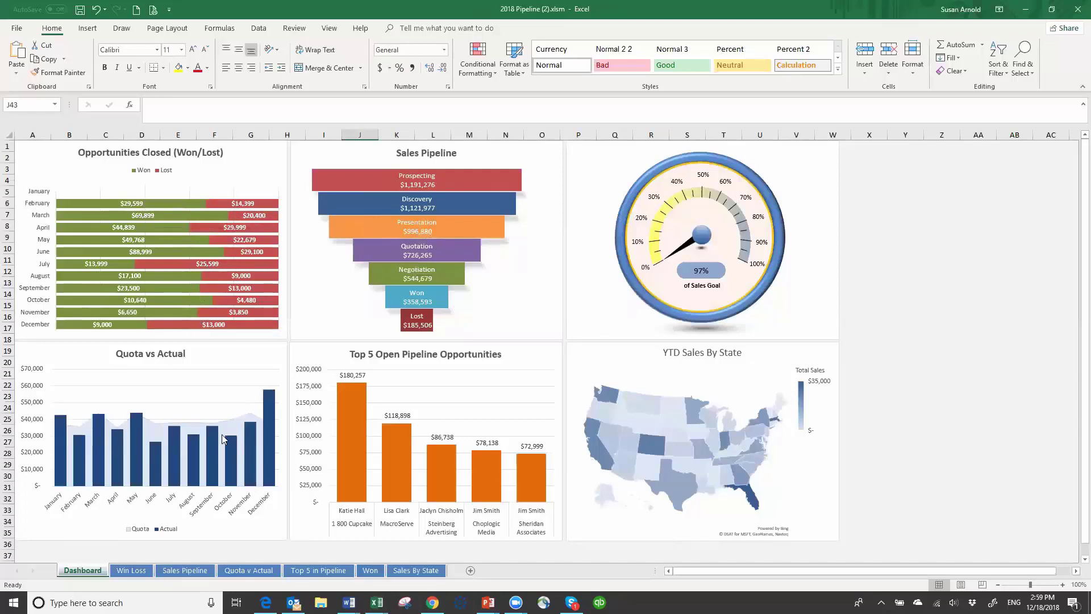
pyautogui.click(680, 432)
pyautogui.moveTo(679, 432)
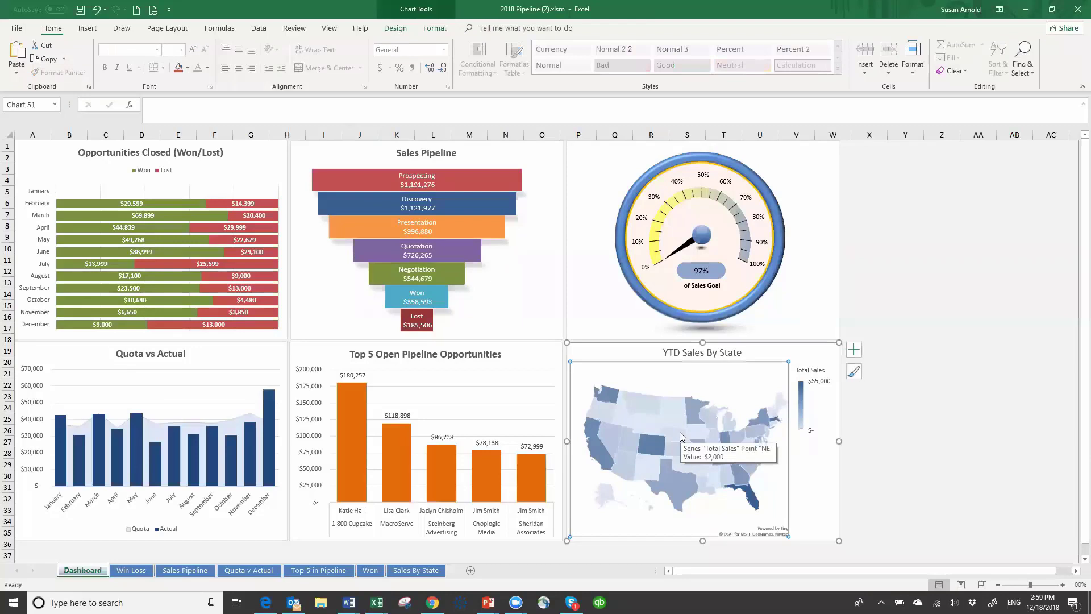
pyautogui.click(417, 570)
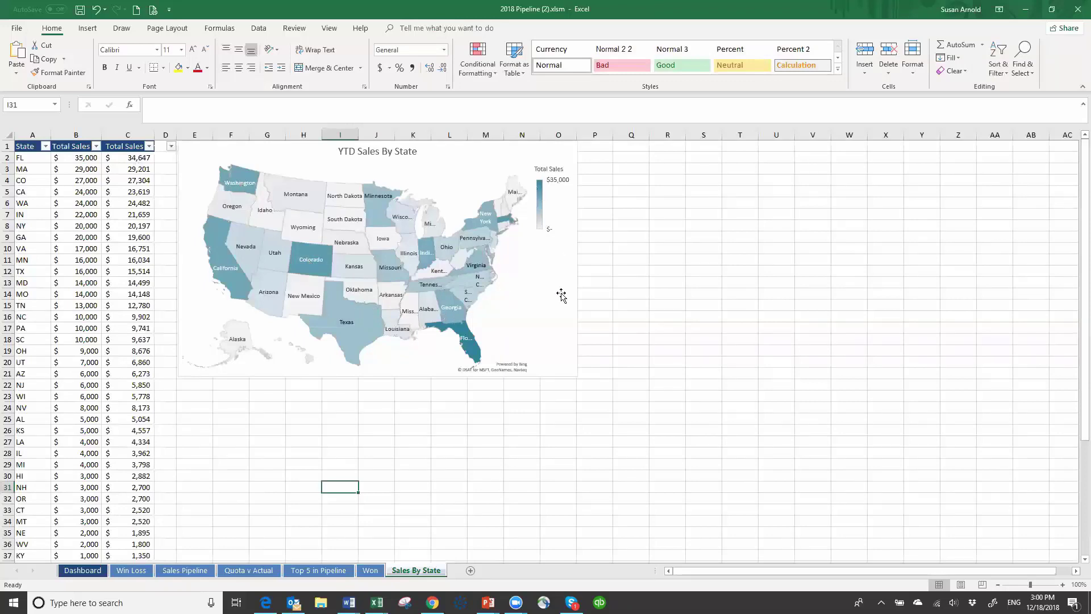
pyautogui.moveTo(538, 206)
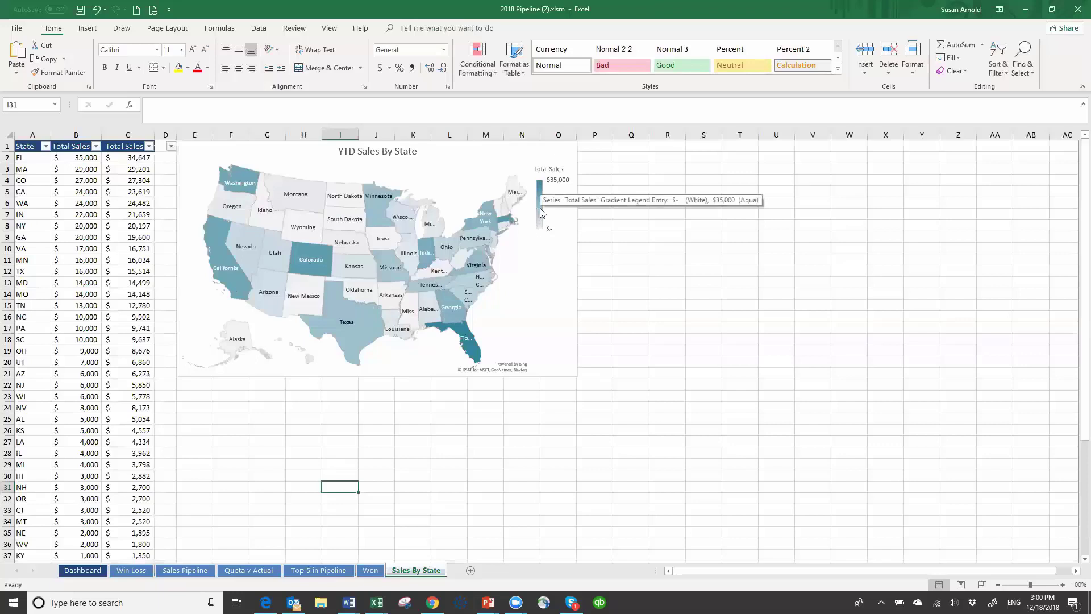